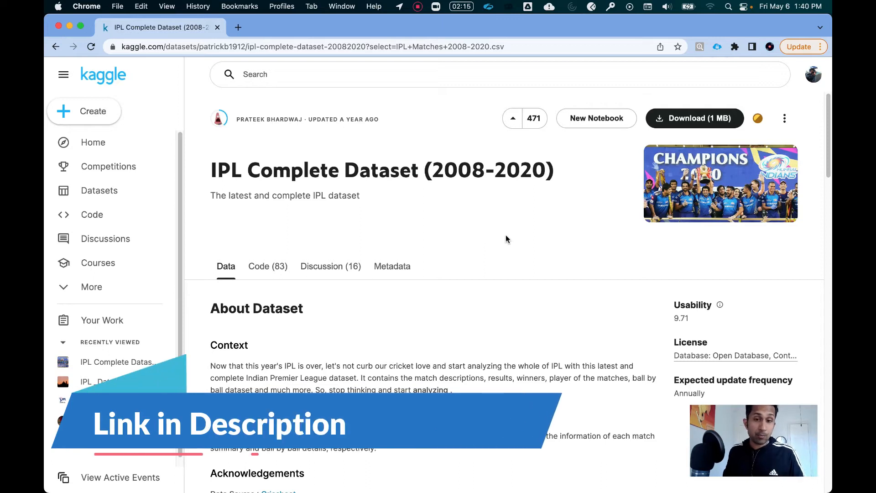
# - Review the IPL Complete Dataset's description and preview its IPL Matches and IPL Ball-by-Ball 2008-2020 CSV files
pyautogui.scroll(-5, 506, 235)
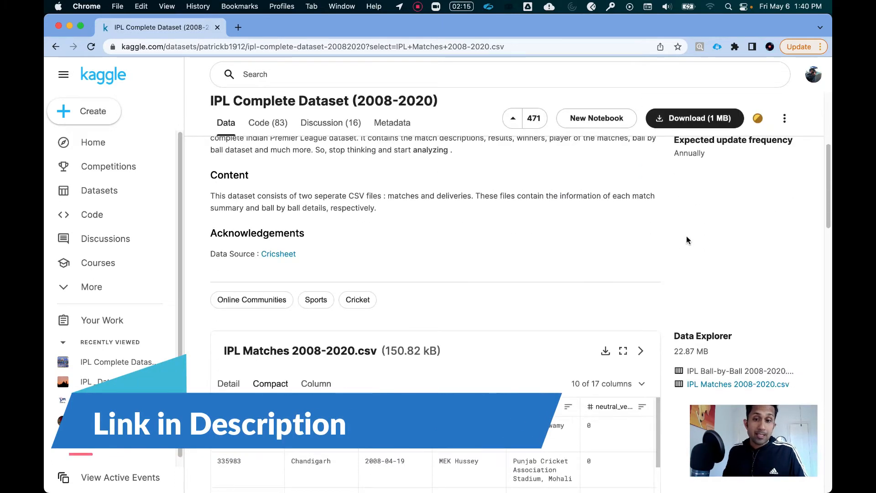
pyautogui.scroll(-2, 726, 264)
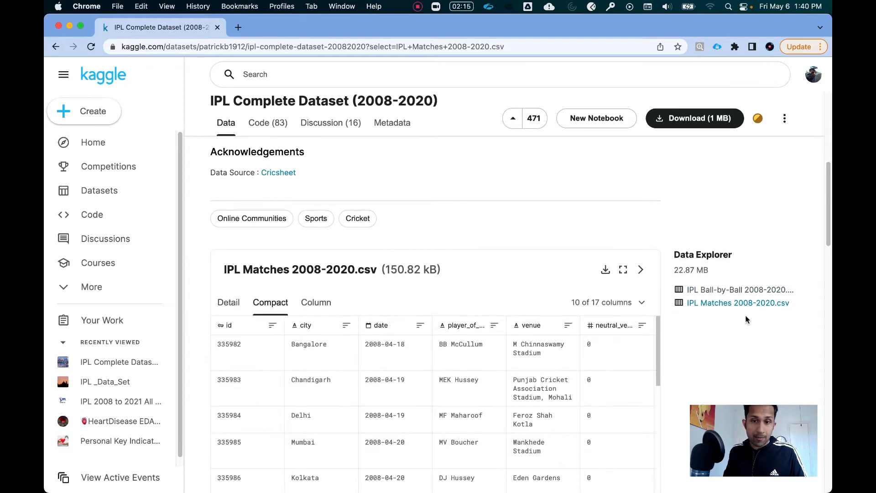
pyautogui.scroll(-2, 741, 312)
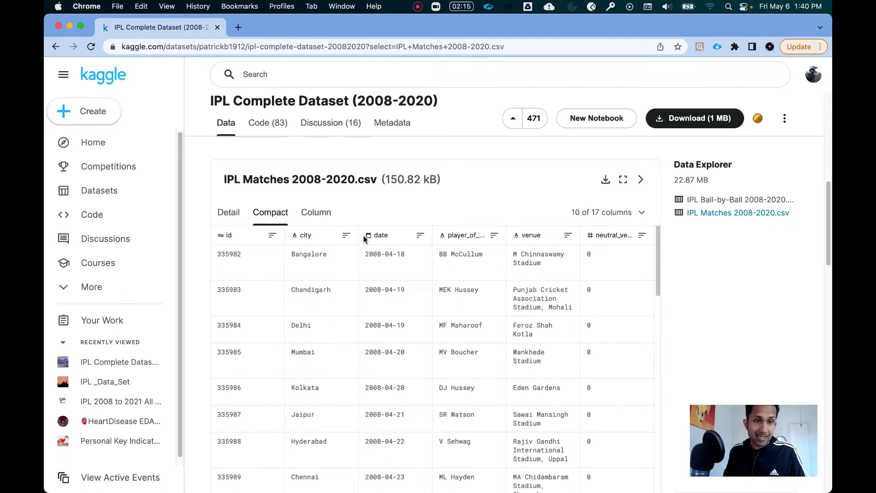
pyautogui.scroll(-1, 480, 241)
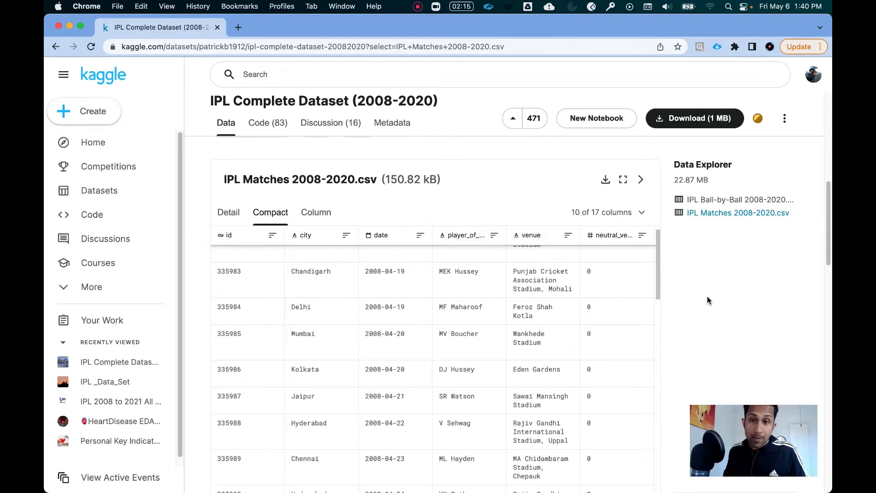
pyautogui.click(710, 199)
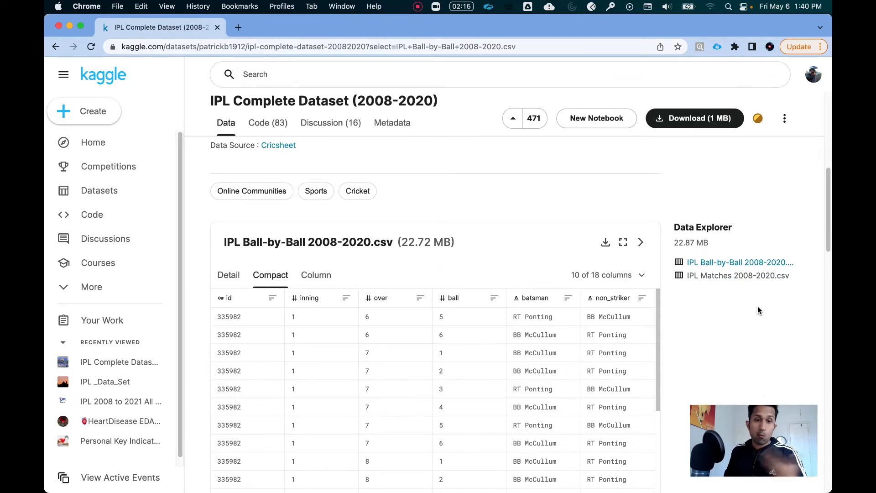
pyautogui.scroll(-1, 757, 310)
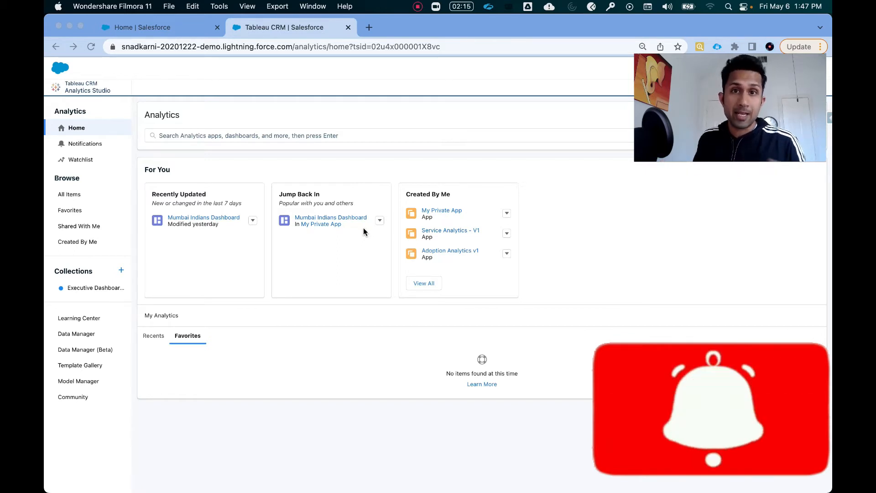
# - Open the Mumbai Indians Dashboard from Analytics Studio, examine its charts, including the full list of stadiums, and return to Analytics home
pyautogui.click(210, 224)
pyautogui.click(218, 219)
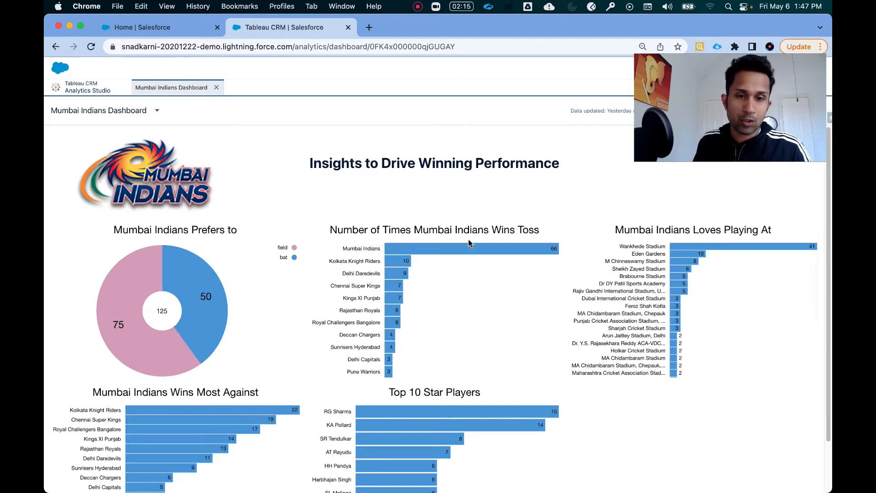
pyautogui.scroll(-3, 739, 376)
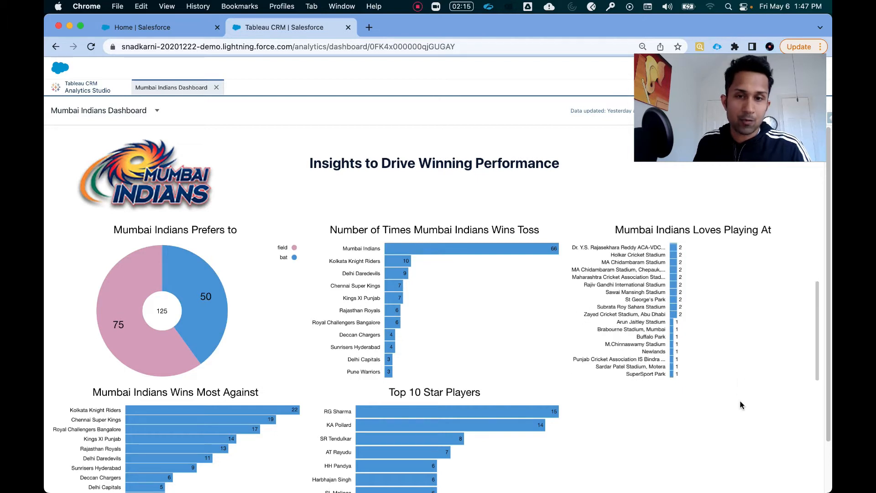
pyautogui.click(109, 95)
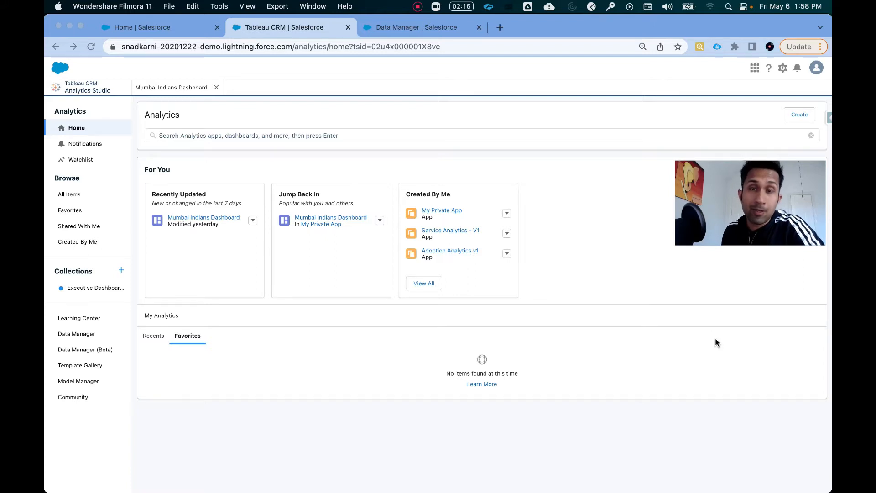
pyautogui.click(799, 116)
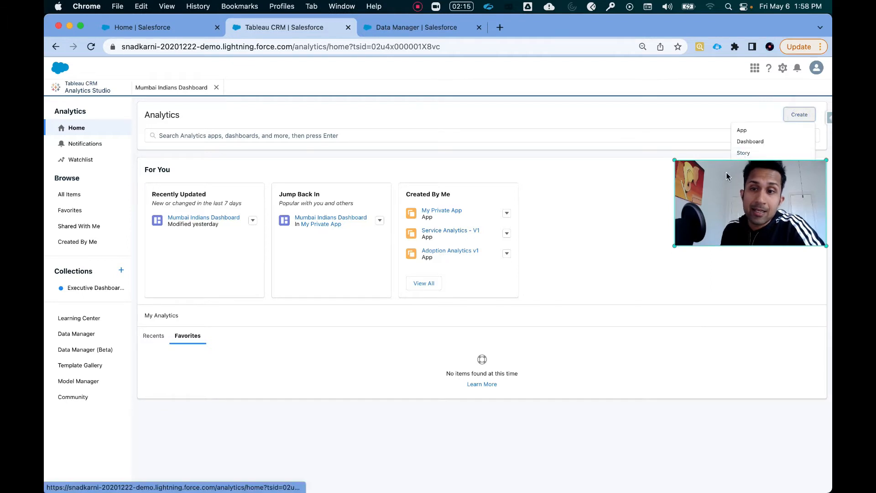
pyautogui.click(751, 164)
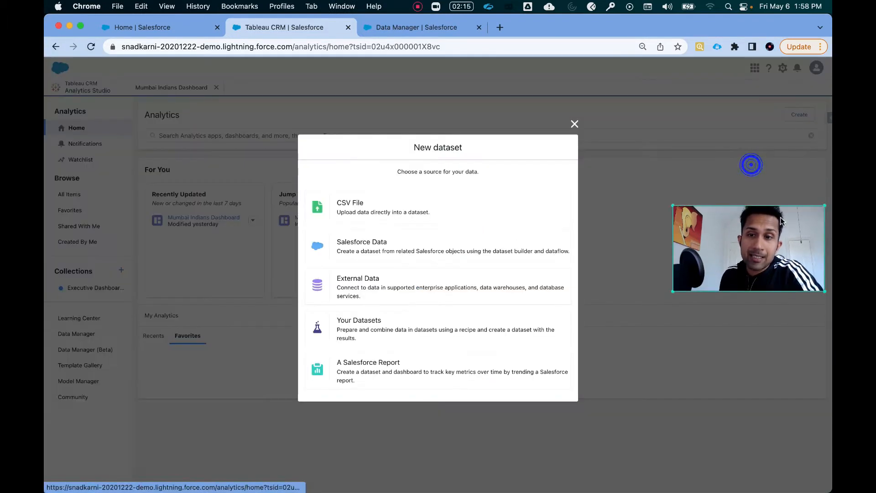
pyautogui.click(368, 204)
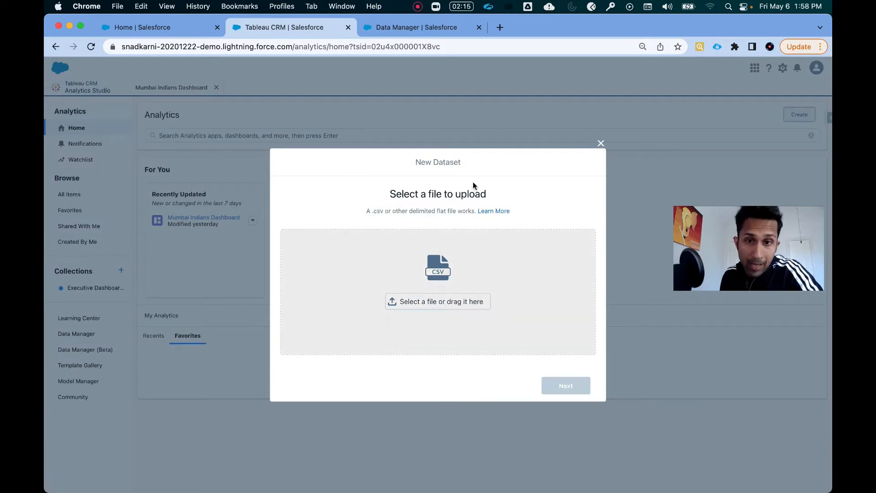
pyautogui.click(600, 143)
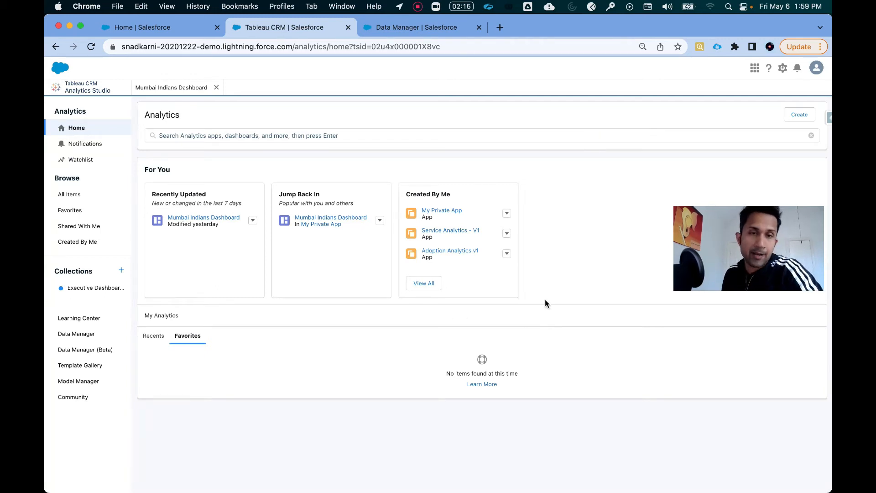
# - Create a new recipe in Data Manager and add the IPL_Matches_2008_2021 dataset with all its columns as input data
pyautogui.click(413, 27)
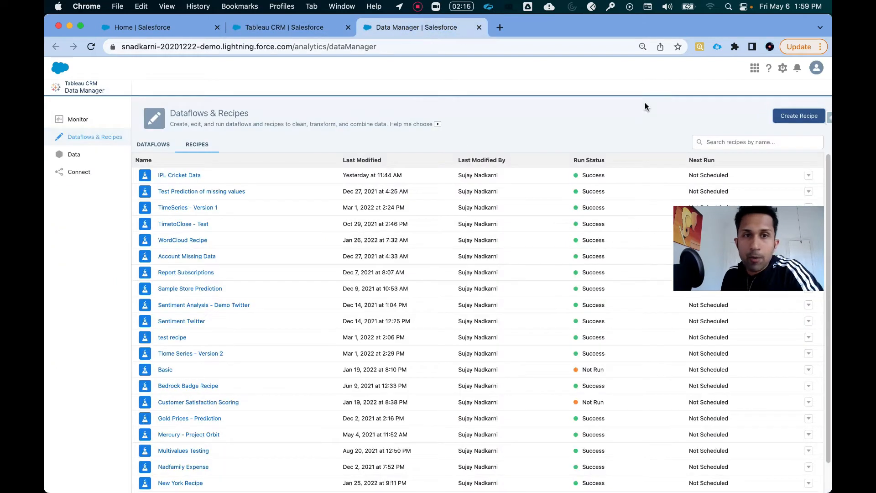
pyautogui.click(785, 118)
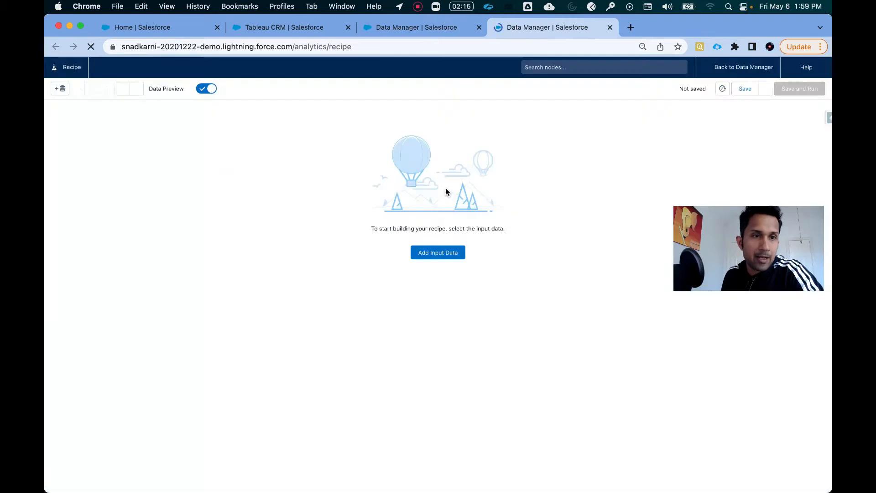
pyautogui.click(62, 90)
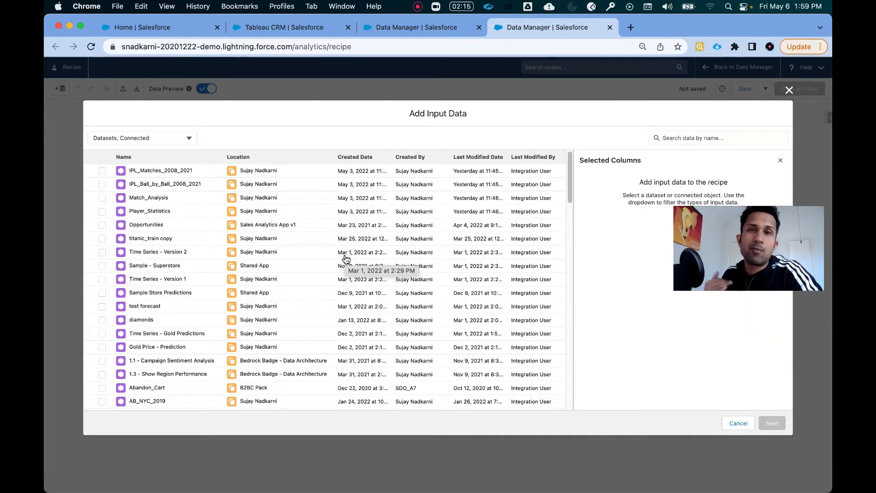
pyautogui.click(101, 171)
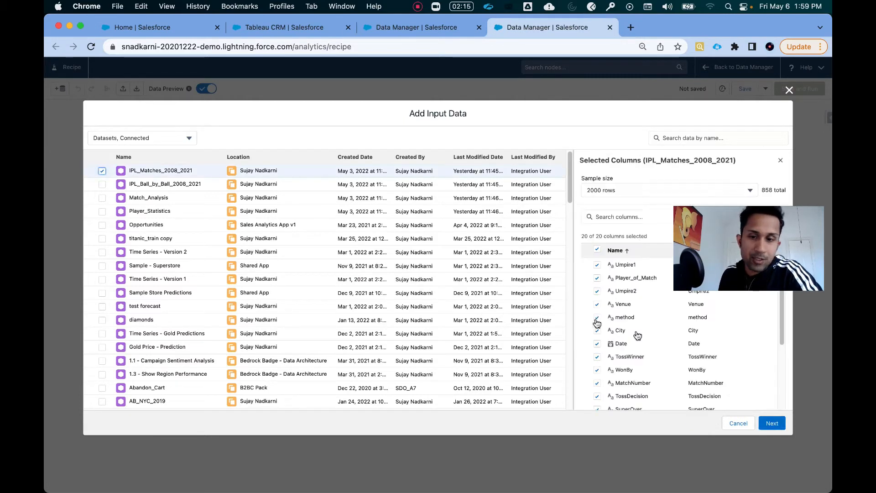
pyautogui.click(776, 422)
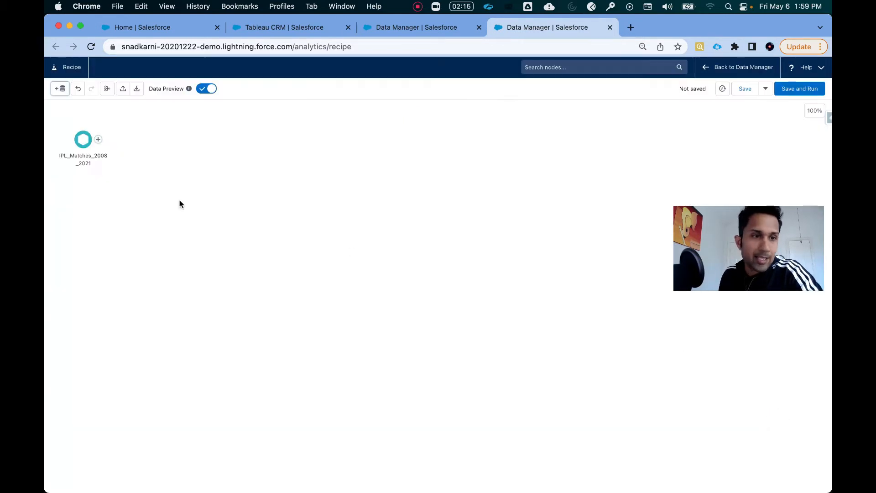
# - Examine the IPL_Matches_2008_2021 input node's column list and data preview, including the toss, team and winner columns
pyautogui.click(81, 141)
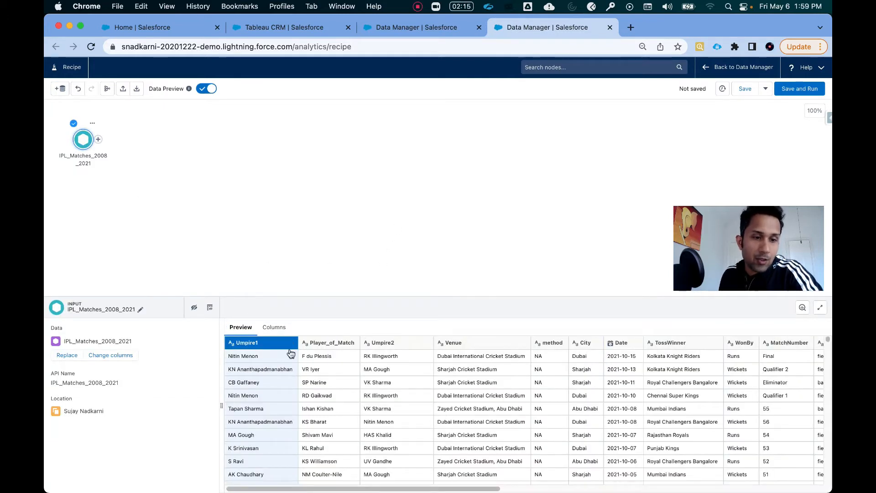
pyautogui.click(273, 327)
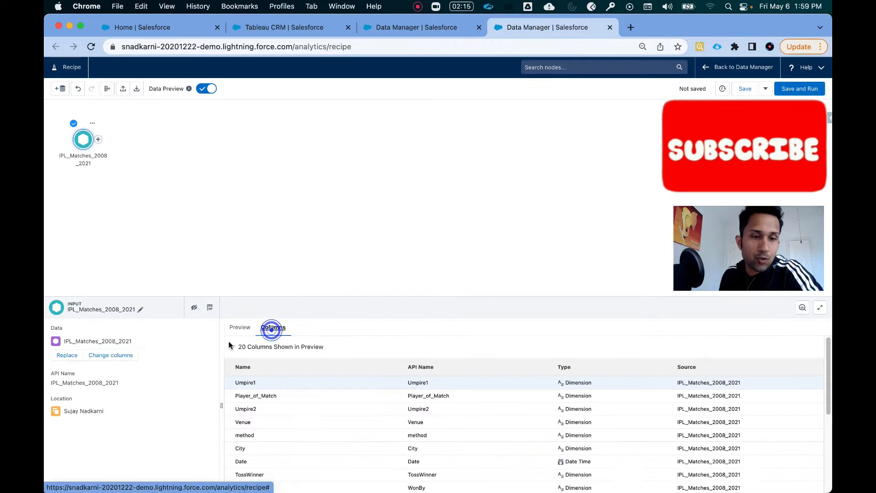
pyautogui.scroll(-1, 259, 399)
pyautogui.scroll(-1, 260, 411)
pyautogui.scroll(-1, 254, 424)
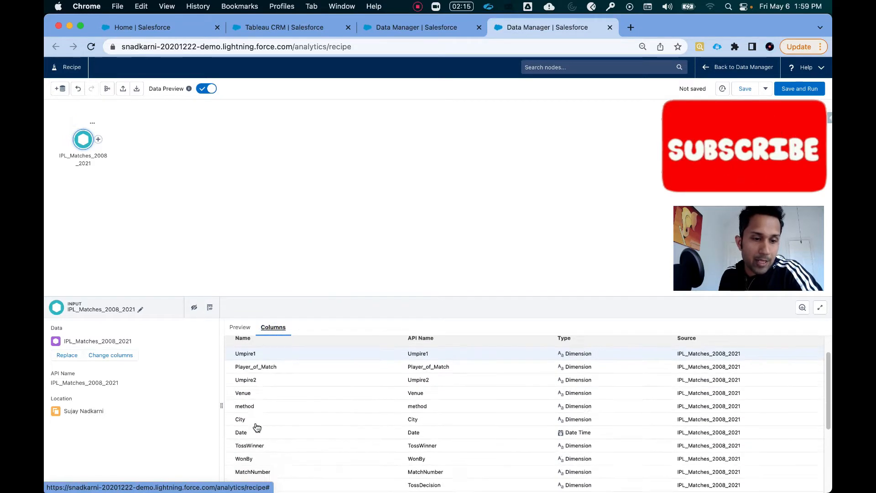
pyautogui.scroll(-1, 288, 447)
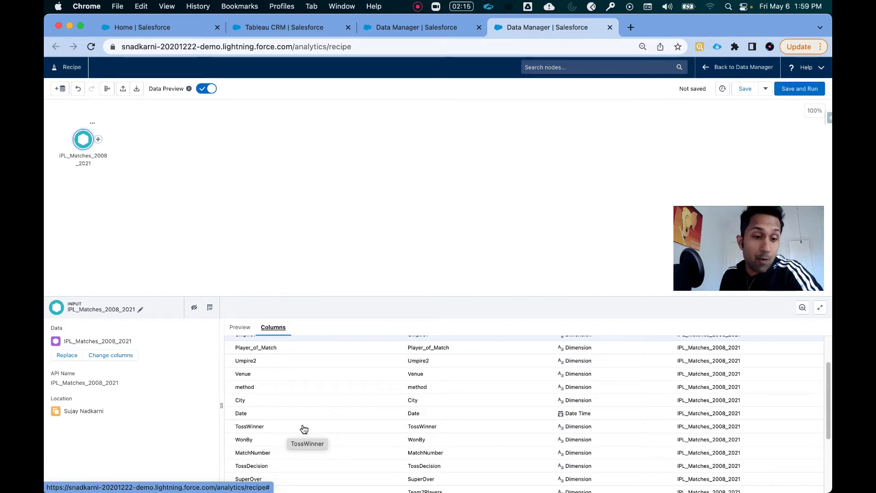
pyautogui.scroll(-3, 333, 449)
pyautogui.scroll(-1, 296, 431)
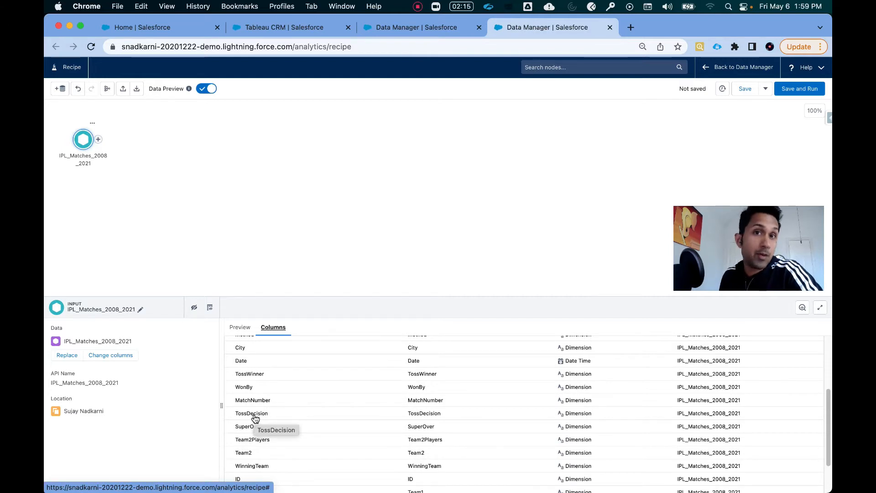
pyautogui.scroll(-1, 288, 415)
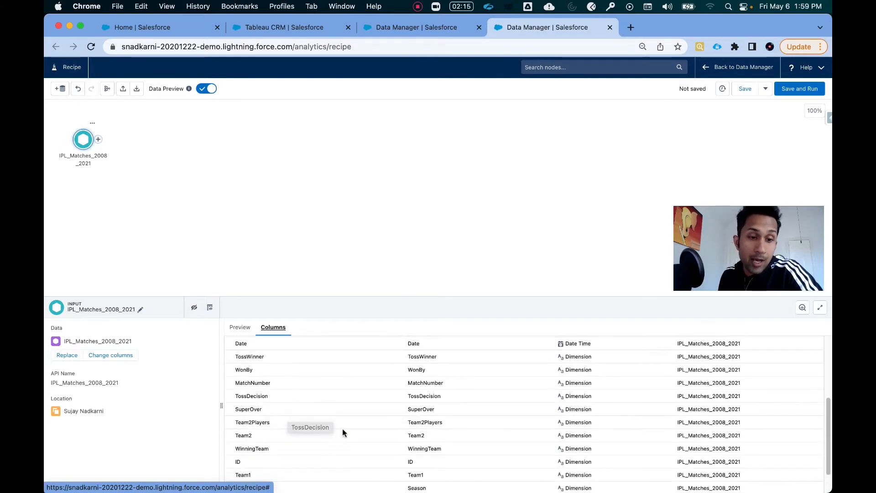
pyautogui.scroll(-2, 350, 437)
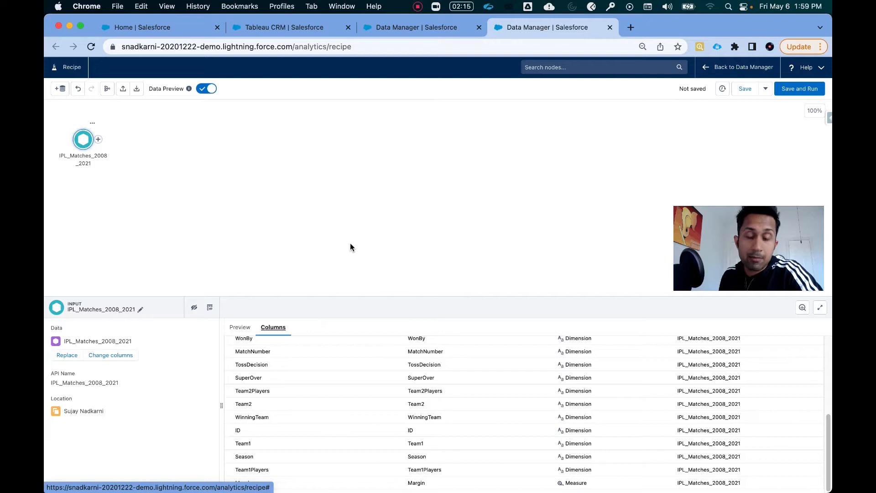
pyautogui.click(250, 331)
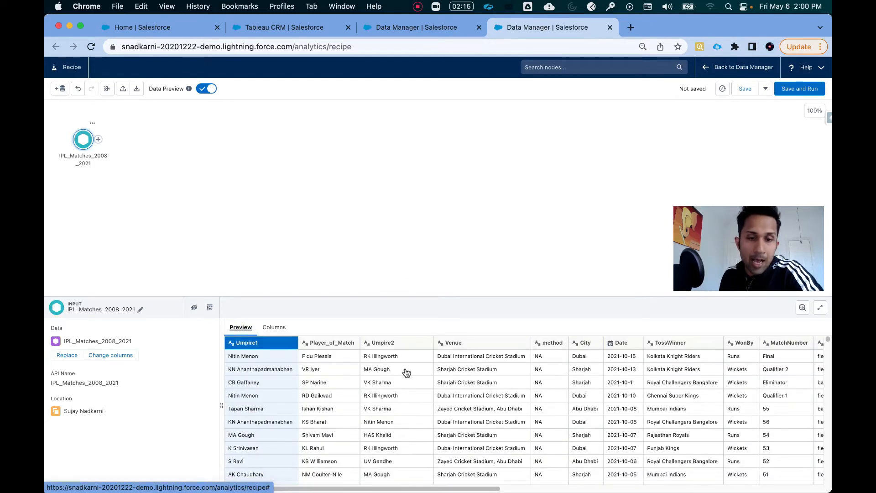
pyautogui.moveTo(409, 489); pyautogui.dragTo(614, 489)
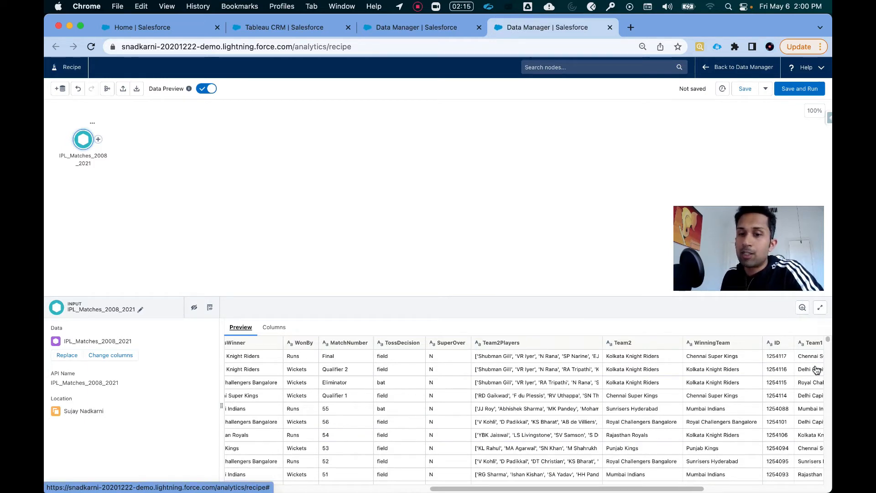
pyautogui.moveTo(690, 488)
pyautogui.mouseDown()
pyautogui.moveTo(805, 488)
pyautogui.moveTo(465, 490)
pyautogui.moveTo(701, 489)
pyautogui.mouseUp()
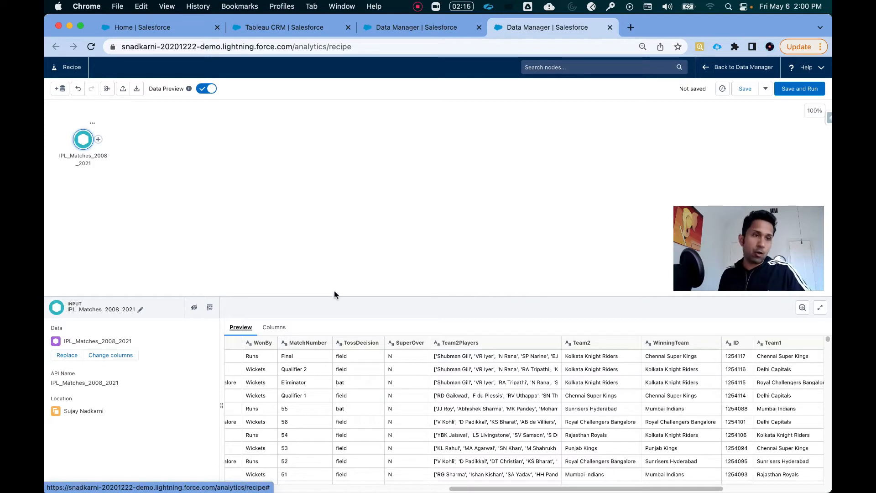
# - Add a Transform node after the IPL_Matches_2008_2021 input node
pyautogui.click(175, 189)
pyautogui.click(101, 142)
pyautogui.click(77, 132)
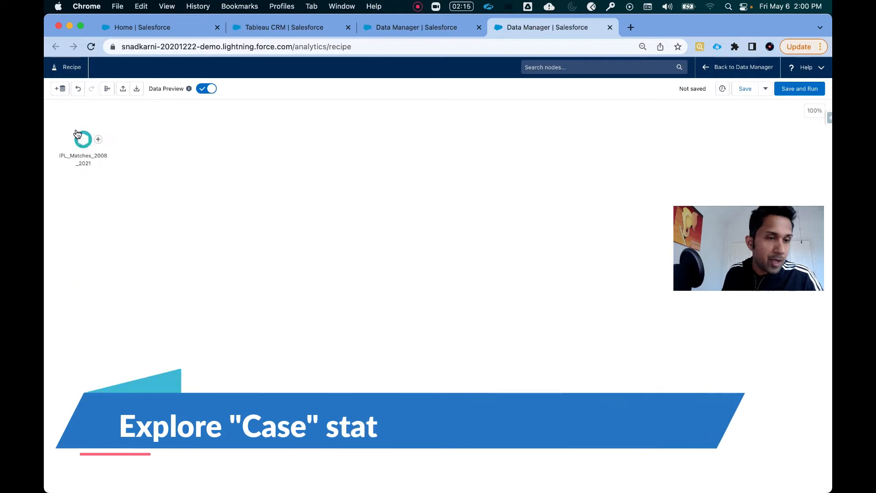
pyautogui.click(98, 139)
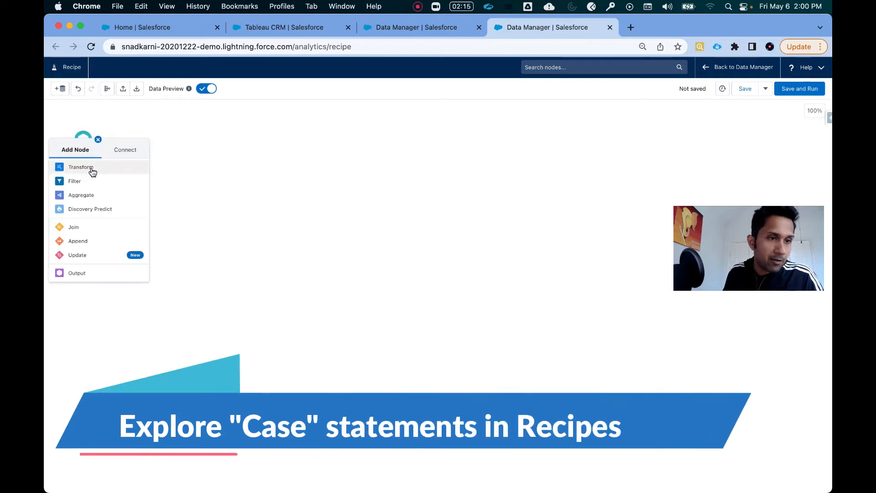
pyautogui.click(93, 171)
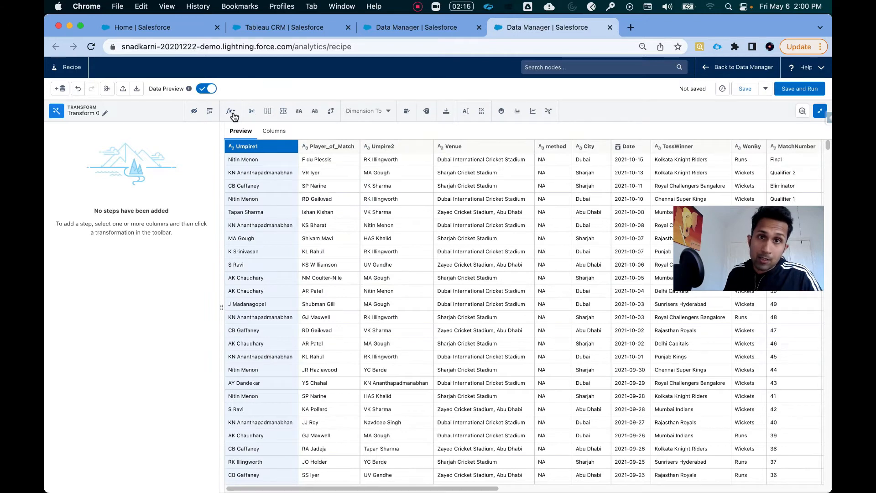
# - Start a custom formula in the Transform node, insert the CASE function template and remove its optional primary expression placeholder
pyautogui.click(232, 112)
pyautogui.click(252, 164)
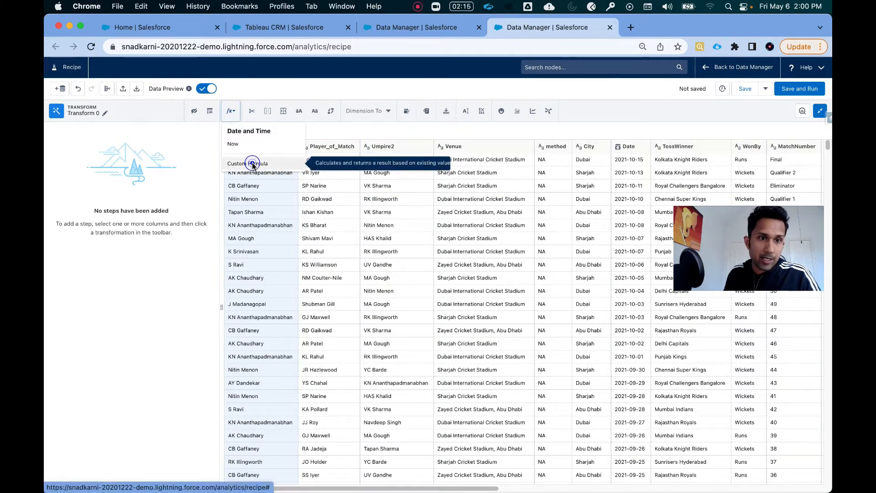
pyautogui.click(132, 196)
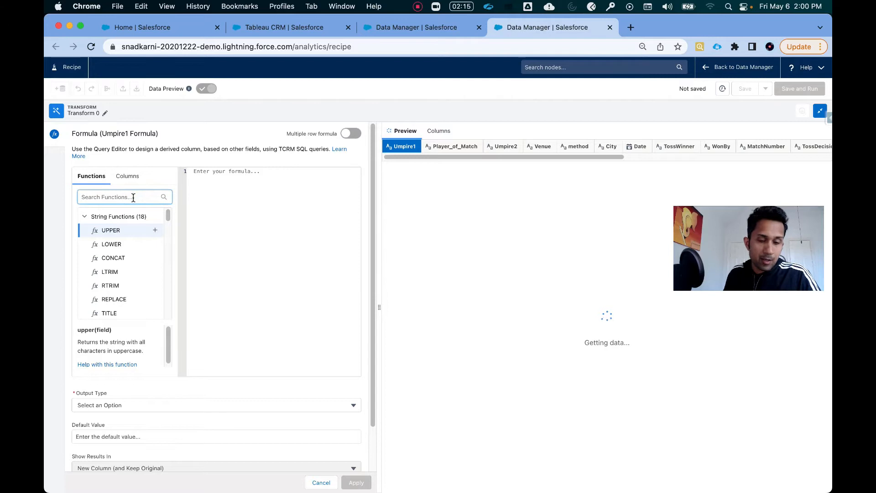
pyautogui.write('case')
pyautogui.click(117, 230)
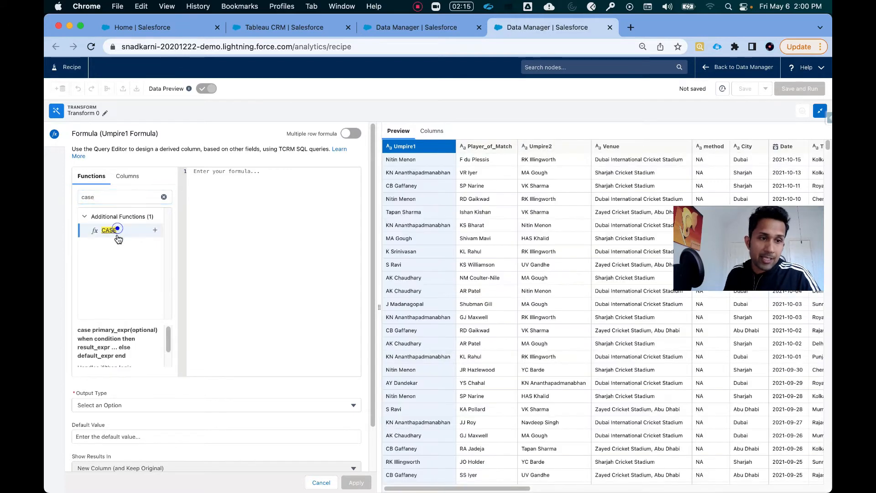
pyautogui.click(155, 230)
pyautogui.moveTo(280, 172); pyautogui.dragTo(209, 172)
pyautogui.press('BackSpace')
pyautogui.click(270, 177)
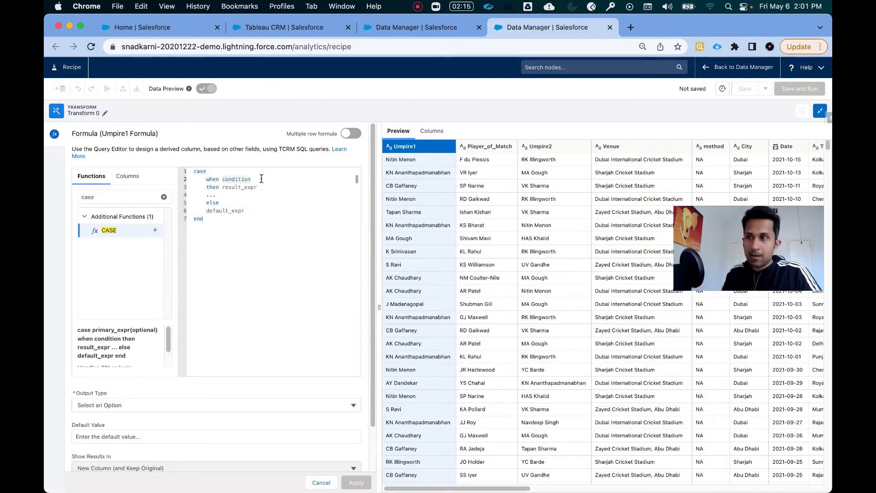
# - Replace the condition placeholder in the CASE formula with WinningTeam = Team1, using the dataset's columns
pyautogui.press('BackSpace')
pyautogui.press('BackSpace')
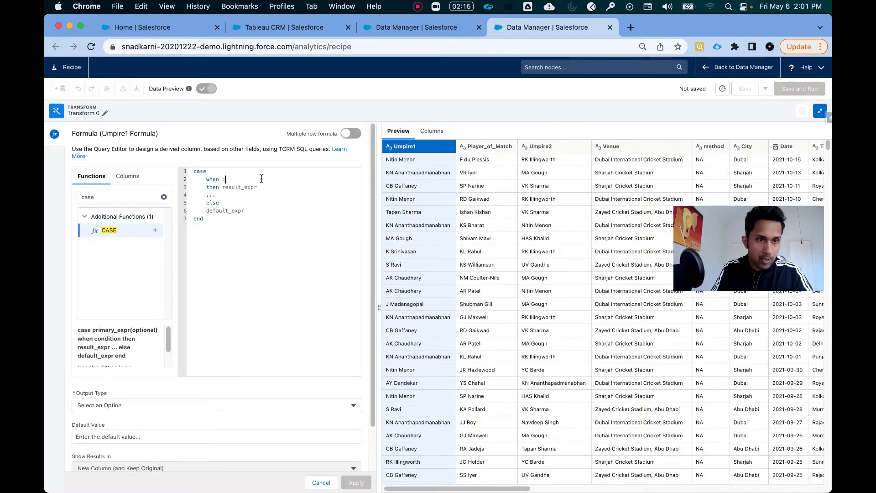
pyautogui.click(163, 197)
pyautogui.click(128, 175)
pyautogui.click(122, 197)
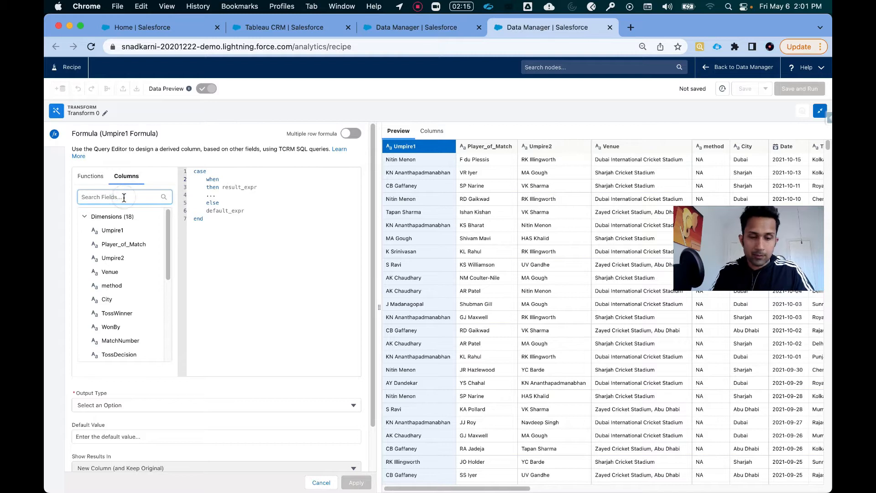
pyautogui.write('Winnin')
pyautogui.click(131, 229)
pyautogui.click(158, 230)
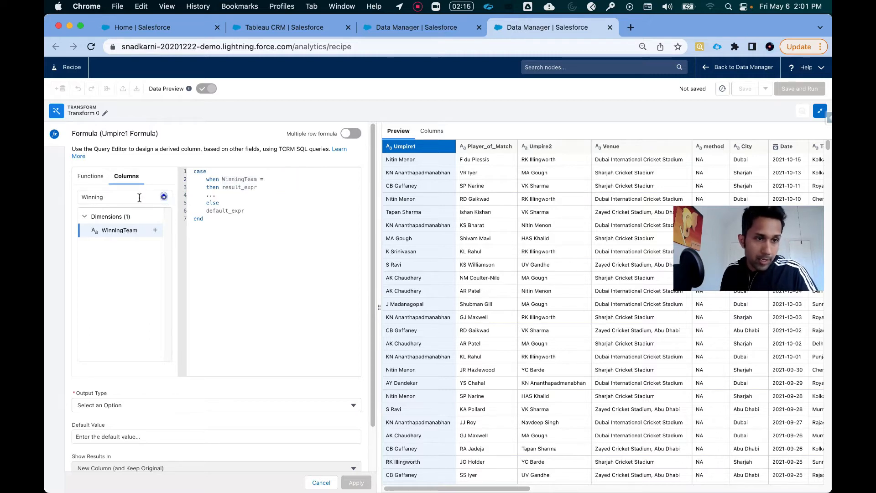
pyautogui.click(163, 196)
pyautogui.click(140, 197)
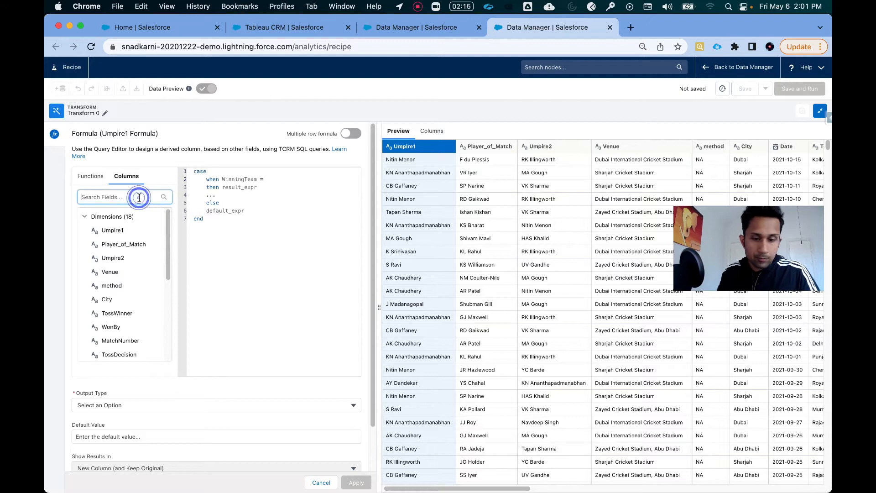
pyautogui.write('Team')
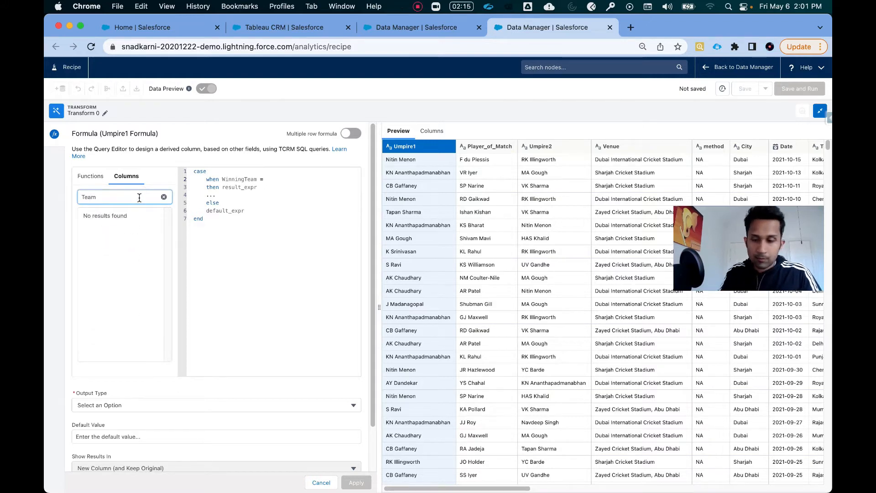
pyautogui.press('BackSpace')
pyautogui.click(158, 271)
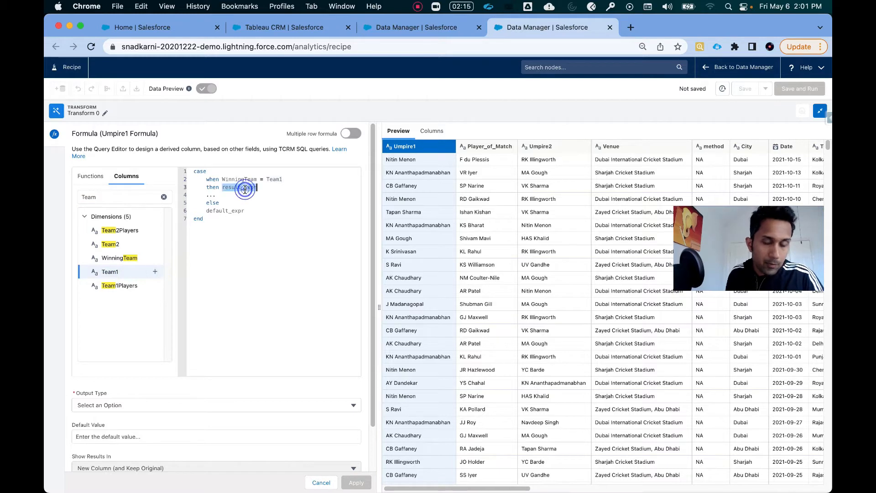
# - Return Team2 when the CASE condition is met and Team1 as the ELSE value, without the "..." placeholder line
pyautogui.click(156, 245)
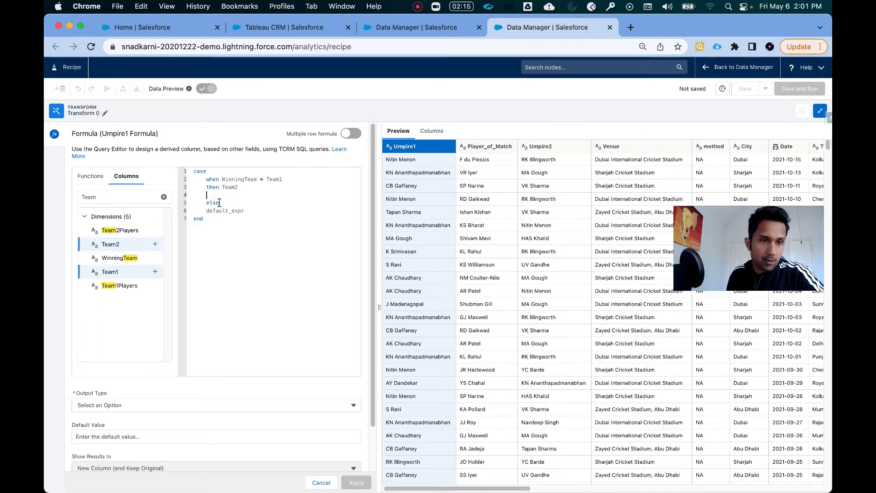
pyautogui.moveTo(246, 210); pyautogui.dragTo(201, 213)
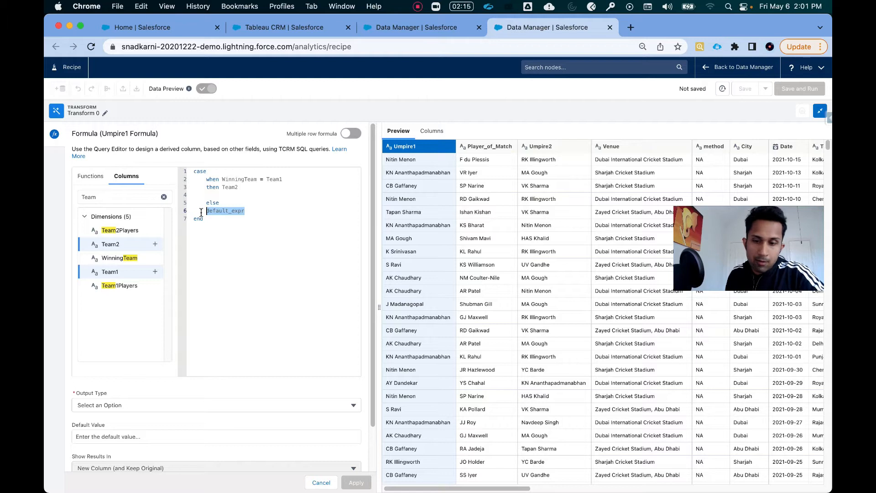
pyautogui.click(158, 272)
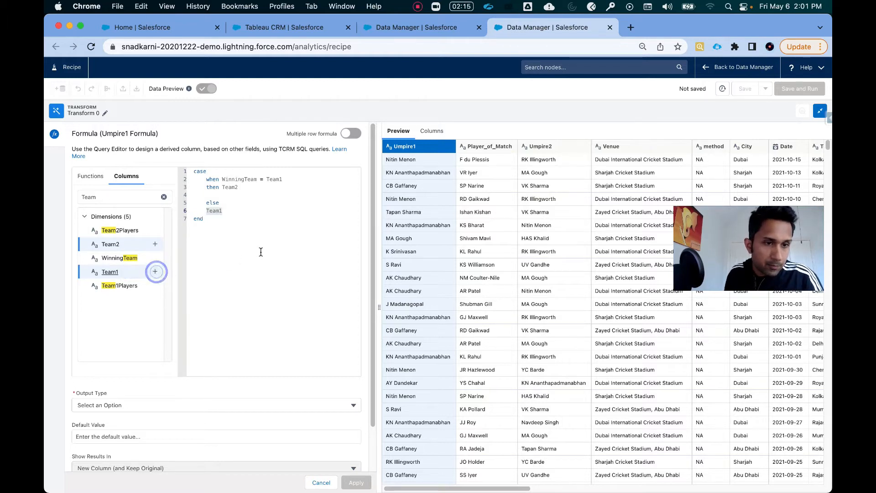
# - Output the formula as Text with length 1000 in a new column labelled "Playing Against" and apply it
pyautogui.click(117, 403)
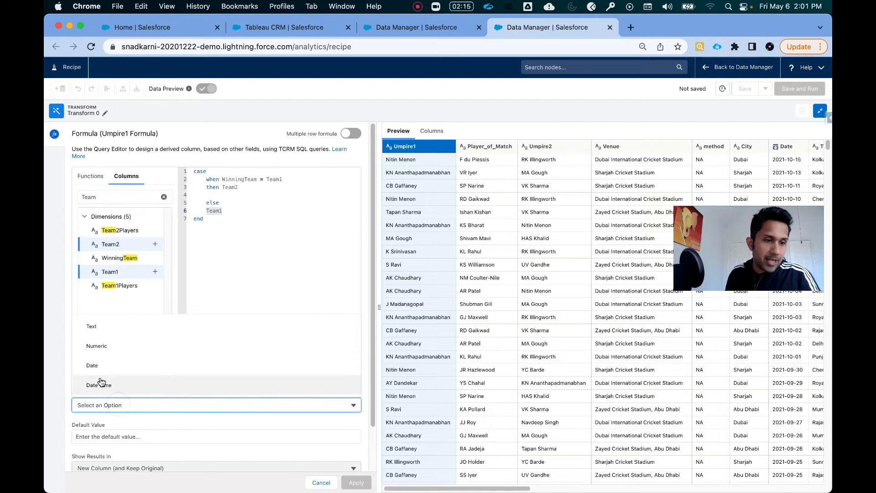
pyautogui.click(105, 332)
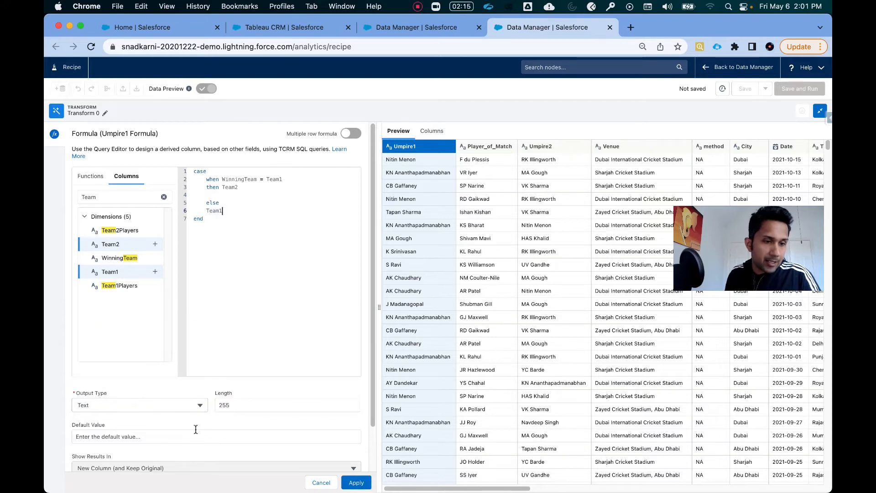
pyautogui.scroll(-3, 196, 429)
pyautogui.moveTo(146, 451); pyautogui.dragTo(45, 452)
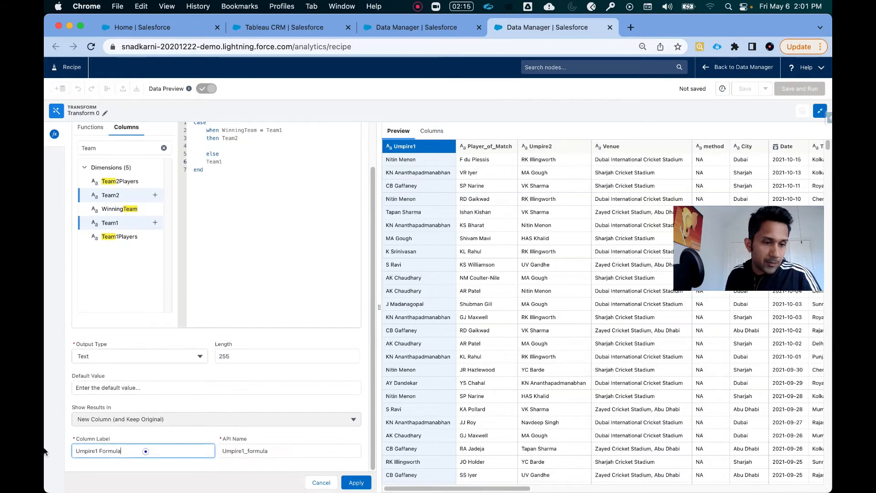
pyautogui.write('Playing Against')
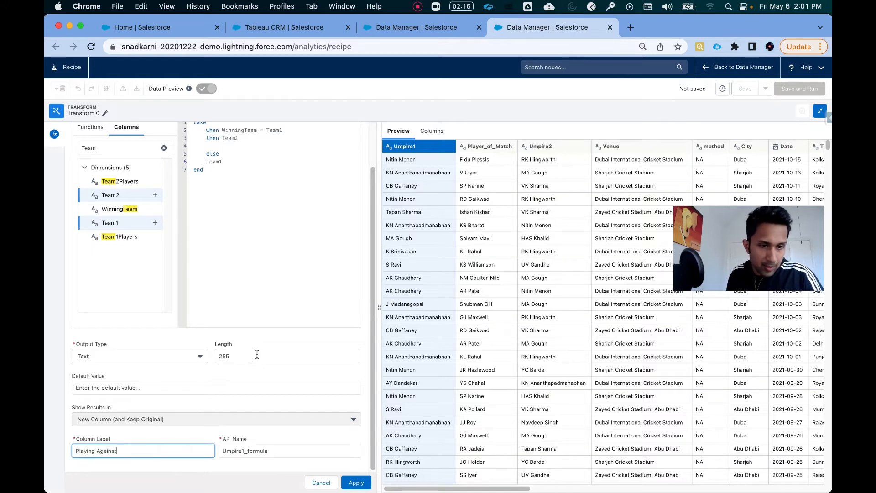
pyautogui.doubleClick(257, 354)
pyautogui.write('1000')
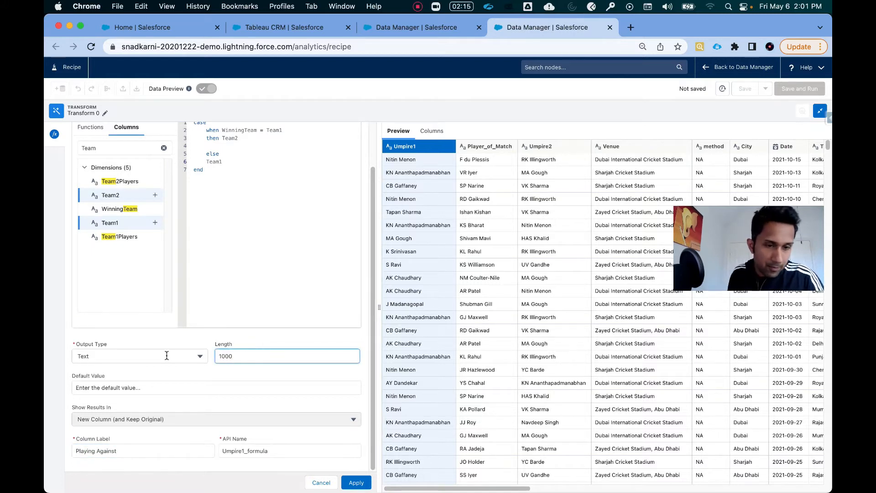
pyautogui.click(368, 487)
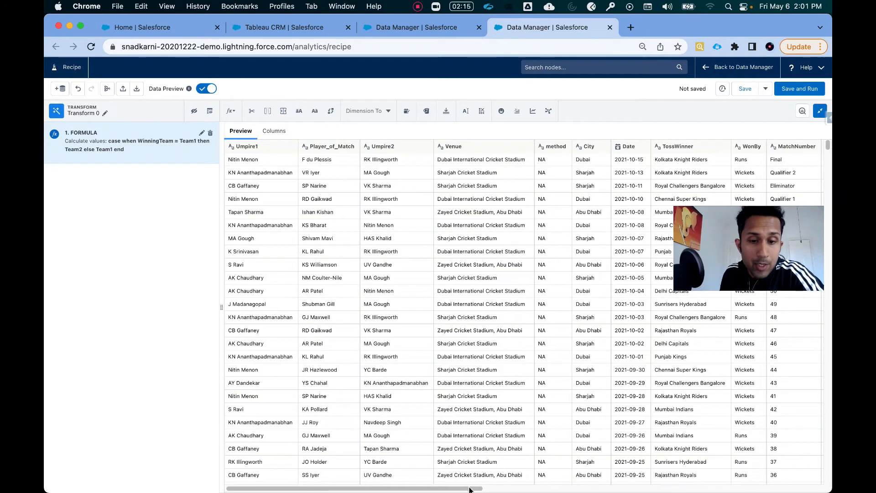
# - Check the Playing Against column against Team1, Team2 and WinningTeam in the Transform preview, and return to the recipe canvas
pyautogui.moveTo(466, 488); pyautogui.dragTo(718, 490)
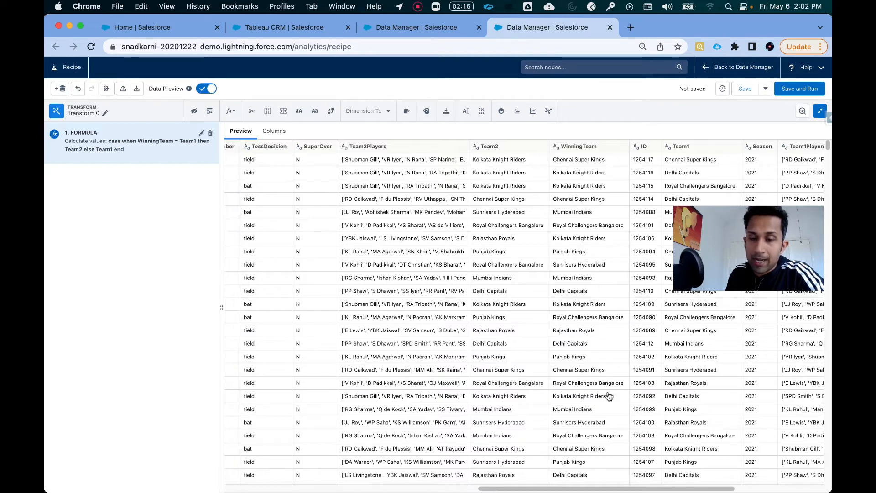
pyautogui.moveTo(697, 489); pyautogui.dragTo(783, 489)
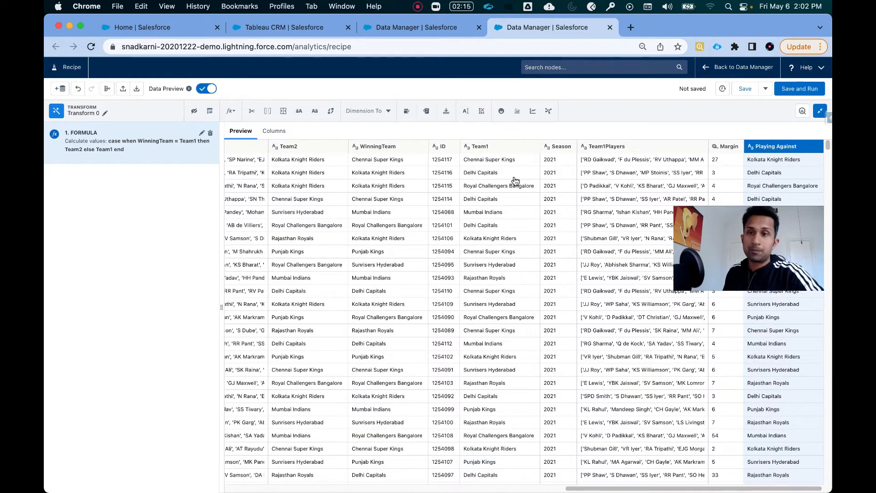
pyautogui.click(820, 111)
pyautogui.click(253, 172)
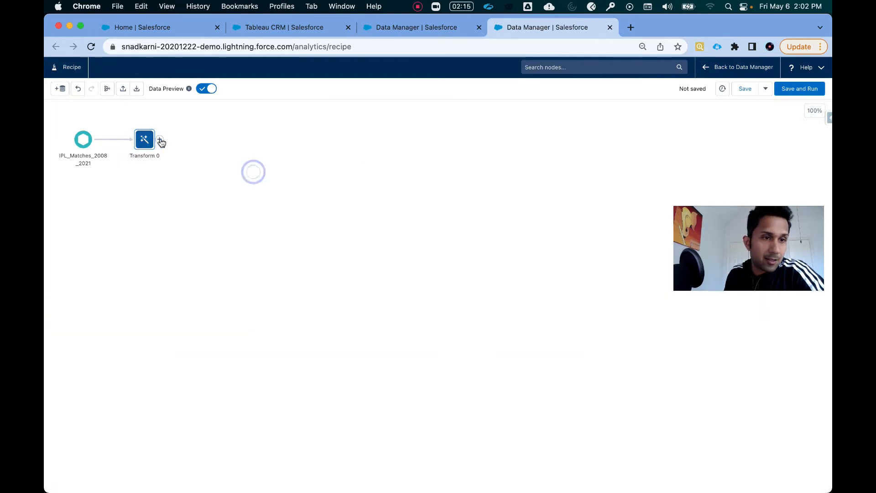
# - Add an Output node after Transform 0 that writes a dataset with display label and API name MumbaiIndiansMatchStats
pyautogui.click(159, 139)
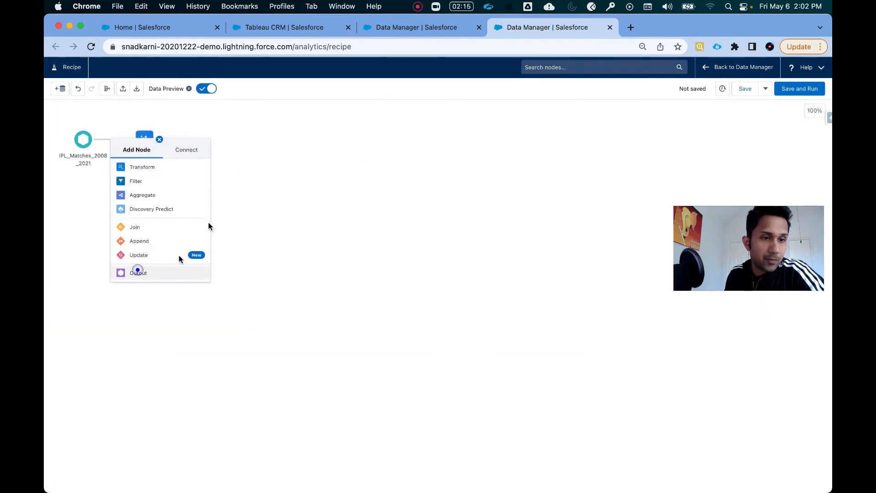
pyautogui.click(137, 270)
pyautogui.click(121, 178)
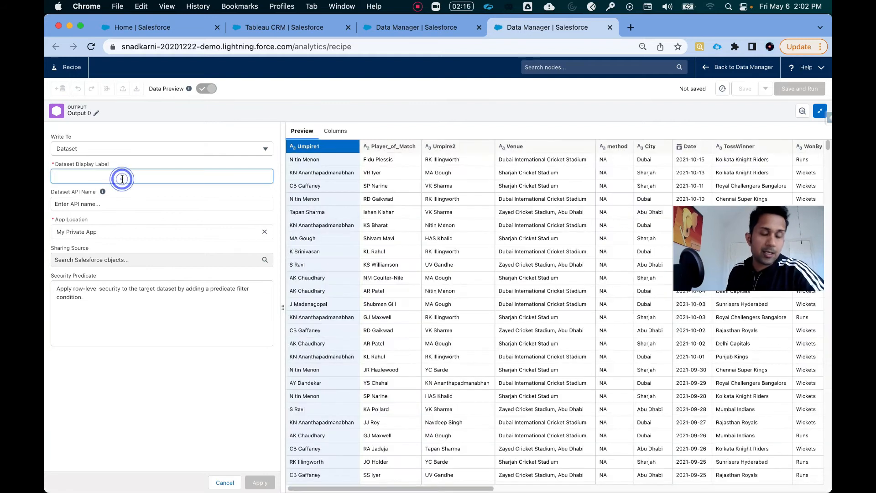
pyautogui.write('Muim')
pyautogui.press('BackSpace')
pyautogui.press('BackSpace')
pyautogui.write('mbaiIndiansMatchStats')
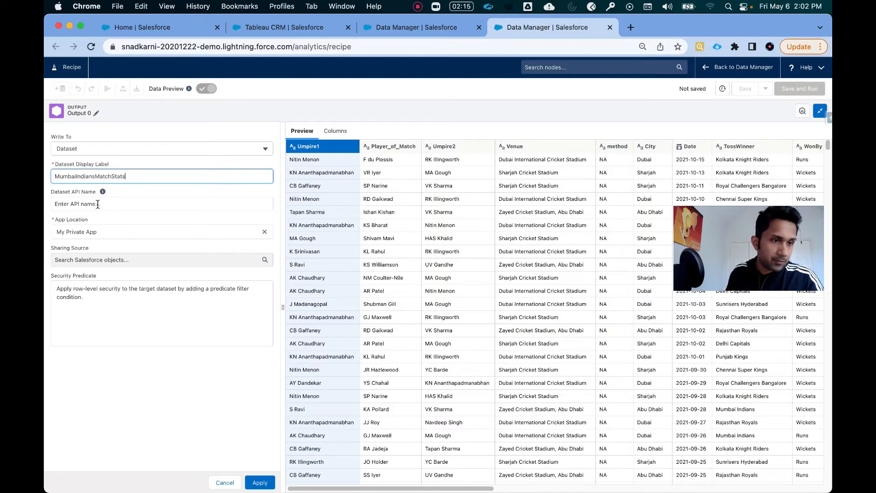
pyautogui.click(97, 204)
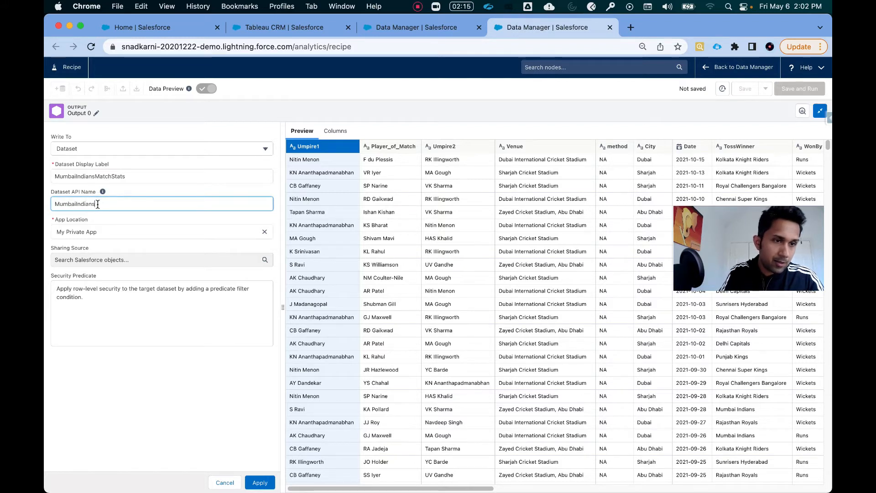
pyautogui.write('tchStats')
pyautogui.click(256, 482)
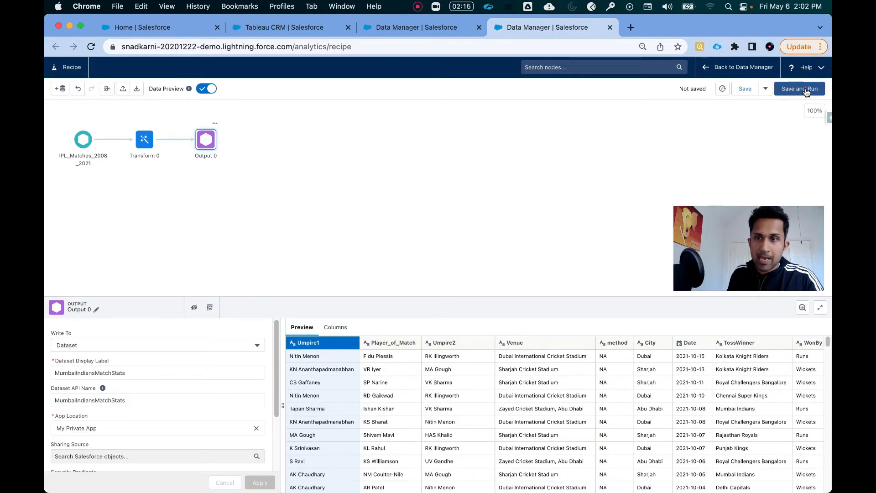
# - Save and run the recipe under the name "IPL Demo"
pyautogui.click(803, 91)
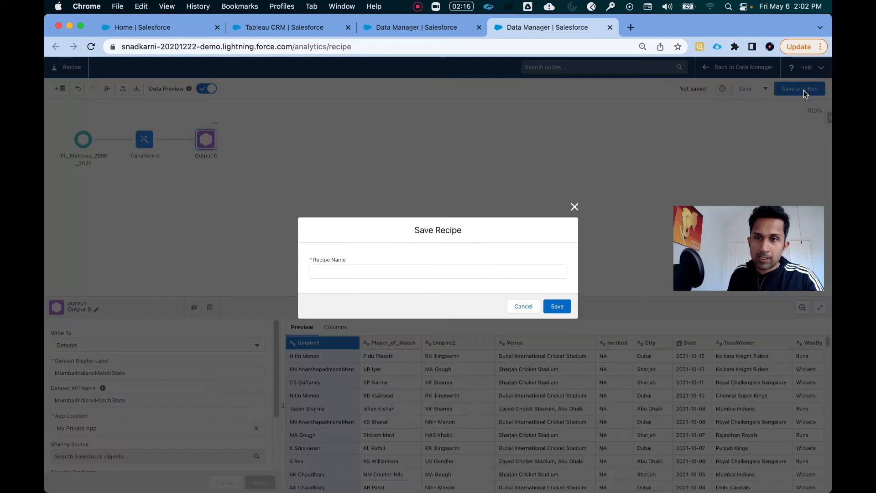
pyautogui.click(398, 276)
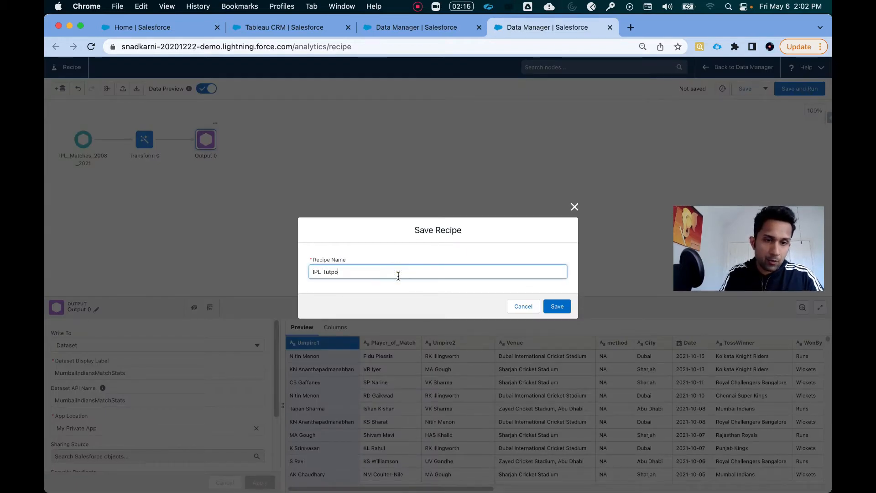
pyautogui.write('IPL Tut')
pyautogui.press('BackSpace')
pyautogui.press('BackSpace')
pyautogui.press('BackSpace')
pyautogui.write('Demo')
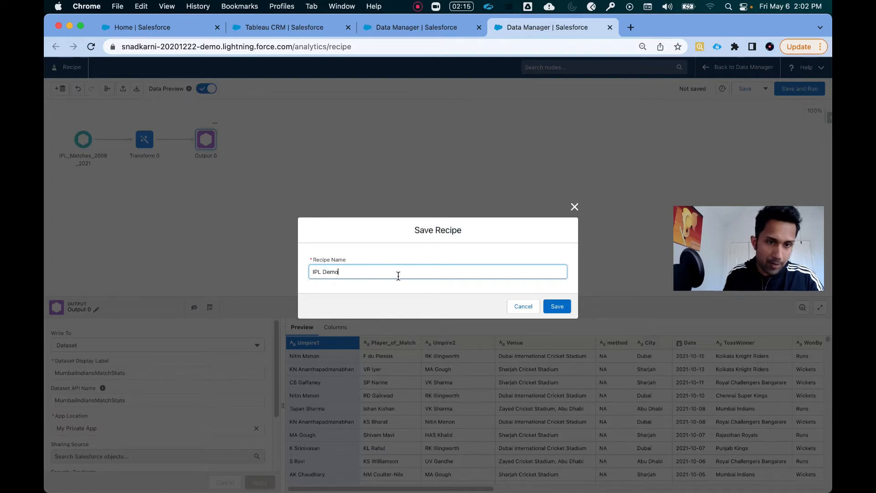
pyautogui.click(552, 306)
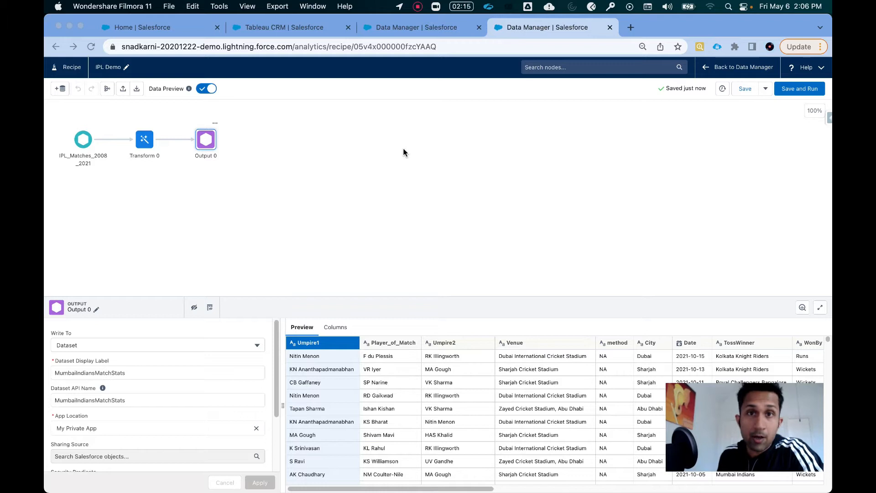
# - Add the IPL_Ball_by_Ball_2008_2021 dataset with all its columns as a second input to the recipe
pyautogui.click(55, 90)
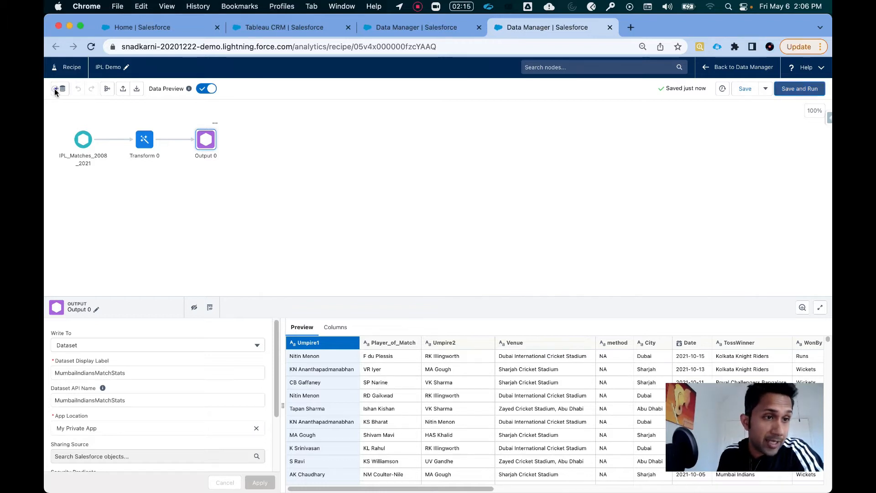
pyautogui.click(59, 89)
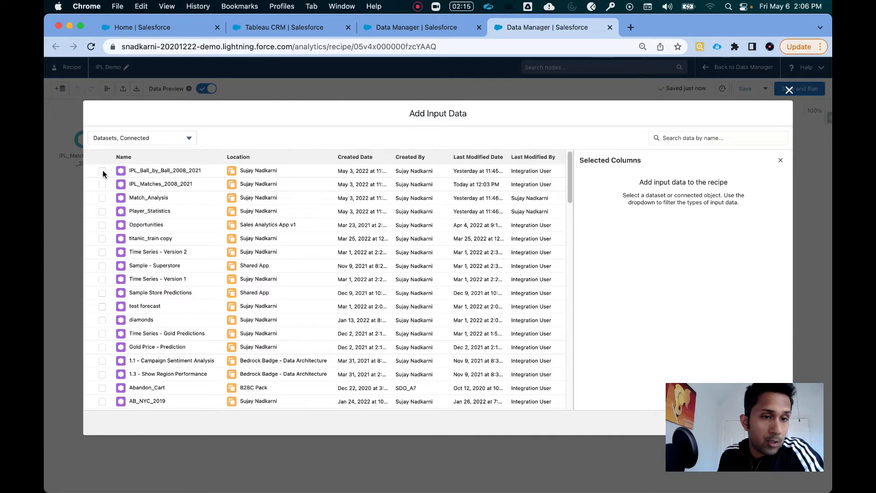
pyautogui.click(102, 171)
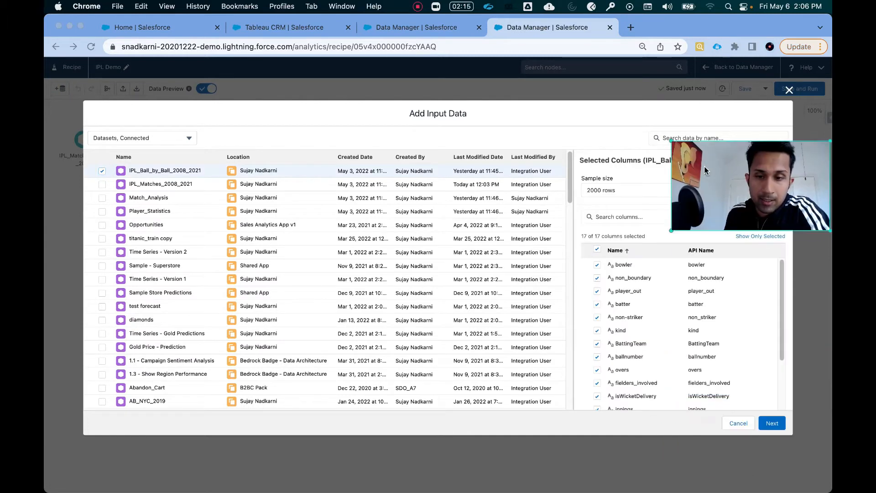
pyautogui.click(778, 426)
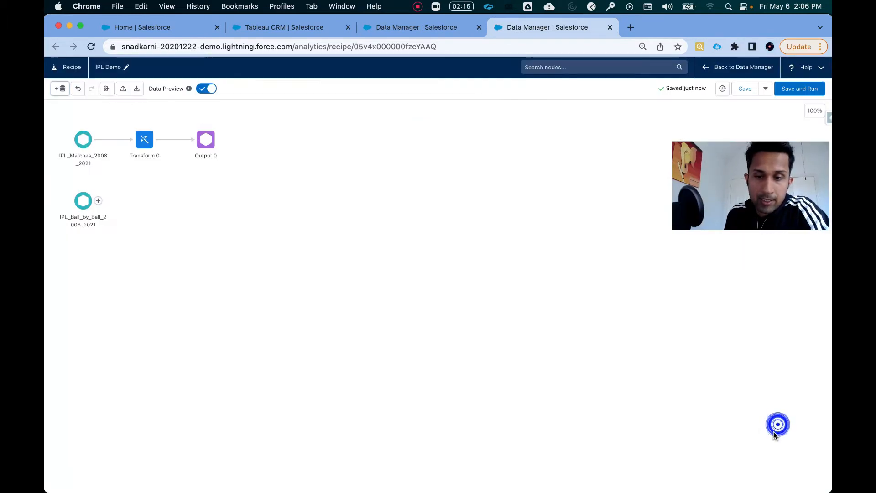
pyautogui.moveTo(767, 174); pyautogui.dragTo(773, 236)
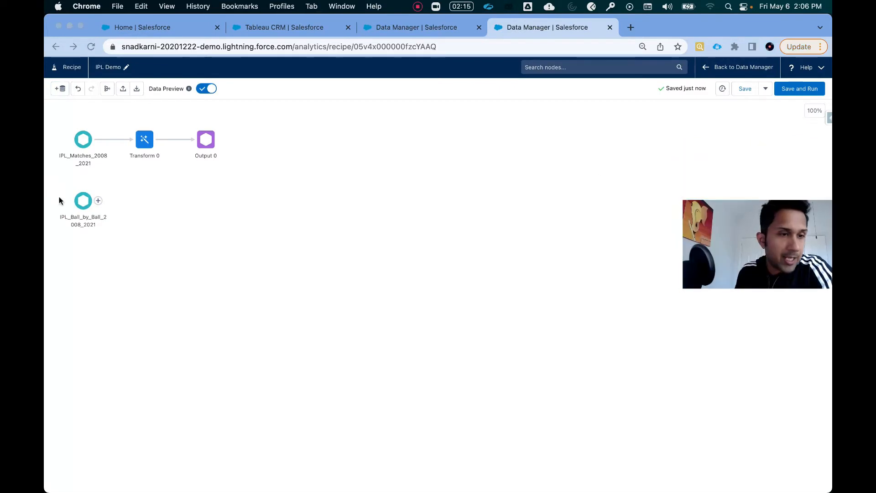
# - Examine the previews of the IPL_Ball_by_Ball_2008_2021 and IPL_Matches_2008_2021 inputs for a shared ID column
pyautogui.click(83, 202)
pyautogui.click(84, 202)
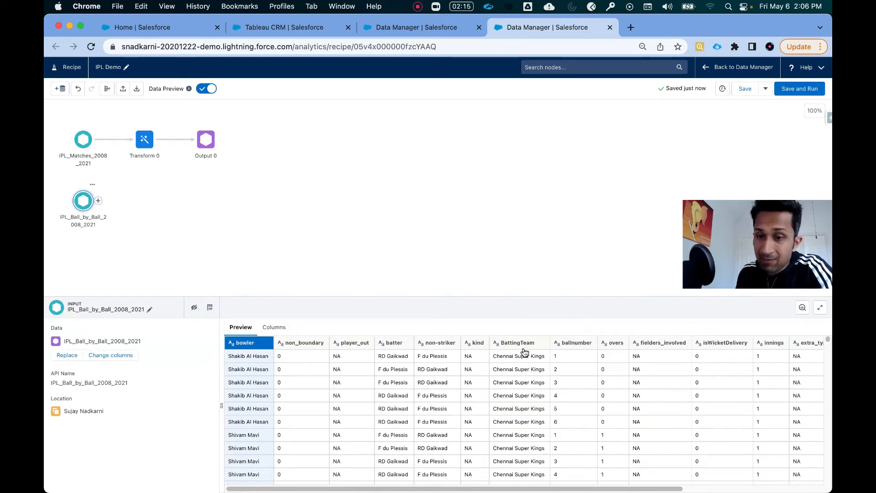
pyautogui.moveTo(620, 486); pyautogui.dragTo(691, 488)
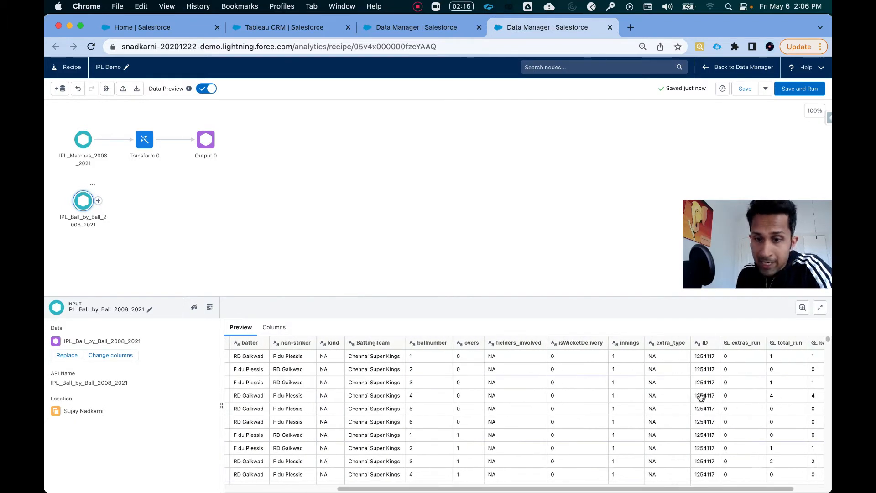
pyautogui.click(82, 144)
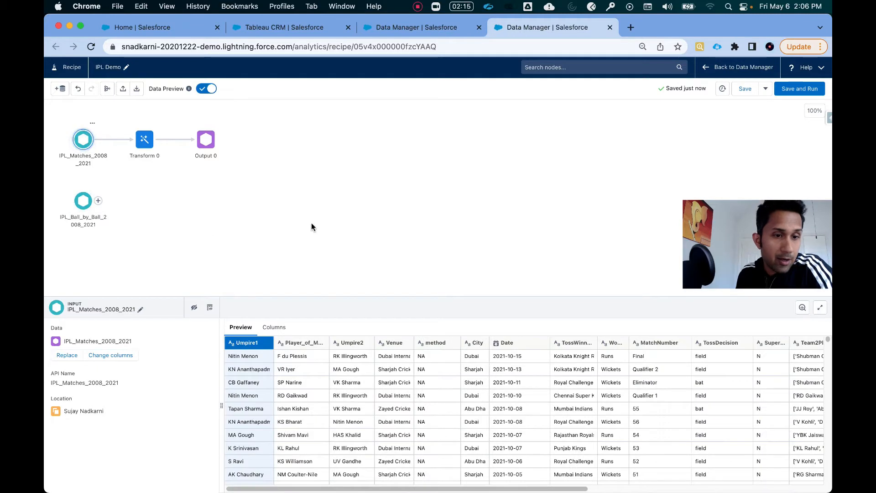
pyautogui.hscroll(5, 703, 488)
pyautogui.hscroll(5, 703, 488)
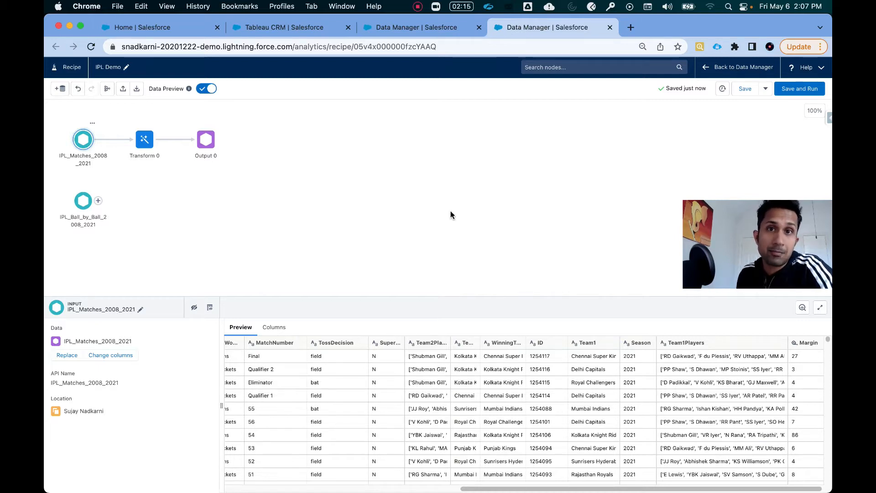
pyautogui.click(448, 214)
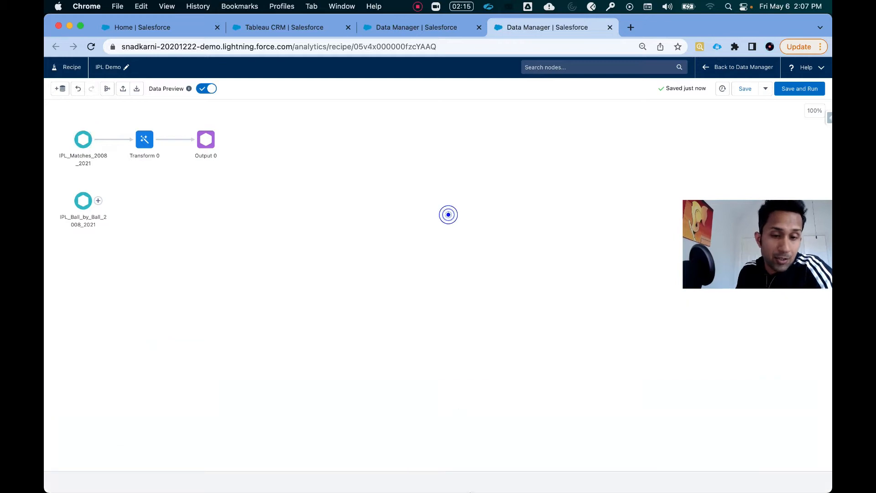
pyautogui.click(232, 203)
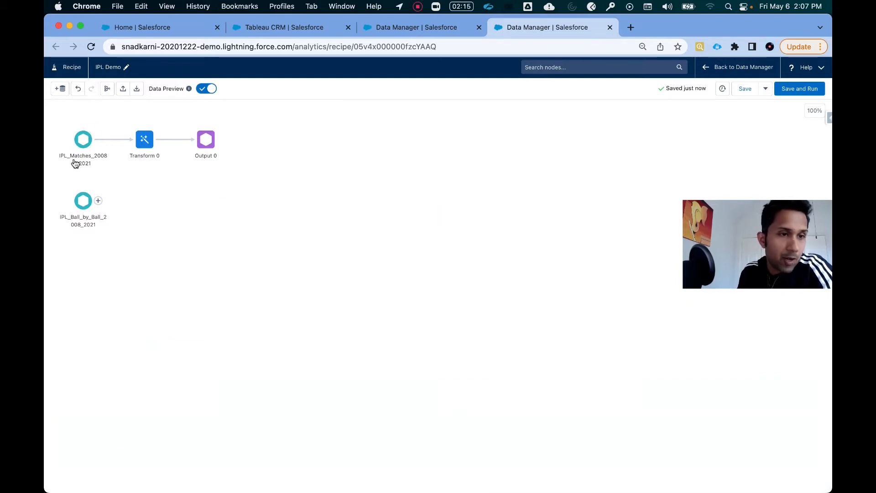
# - Connect IPL_Matches_2008_2021 to IPL_Ball_by_Ball_2008_2021 as a lookup join, with the ball-by-ball data as the base
pyautogui.moveTo(99, 143); pyautogui.dragTo(88, 203)
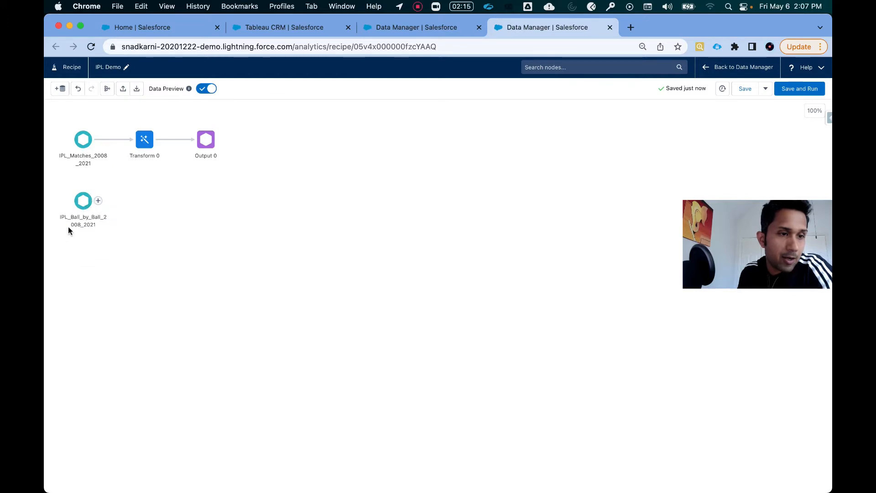
pyautogui.moveTo(97, 142); pyautogui.dragTo(84, 207)
pyautogui.click(61, 239)
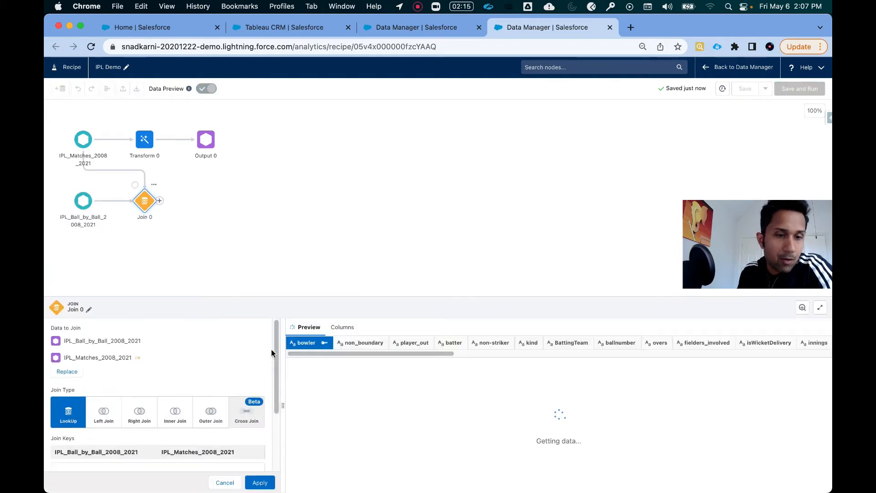
# - Set the lookup's join keys to ID in both datasets, and check the match columns in the join preview
pyautogui.scroll(-4, 276, 346)
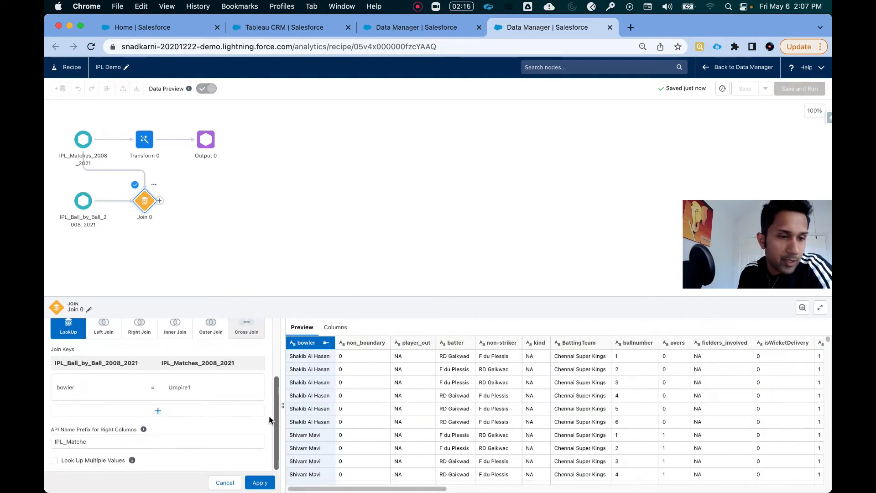
pyautogui.click(131, 391)
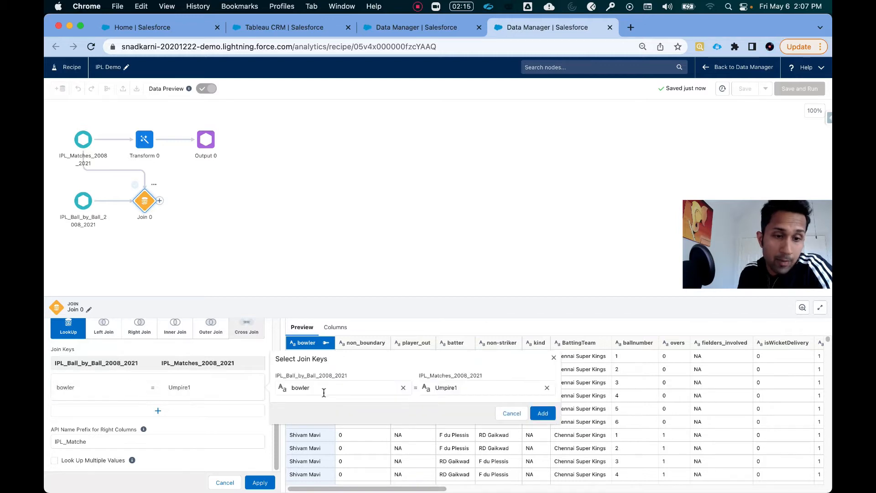
pyautogui.click(404, 388)
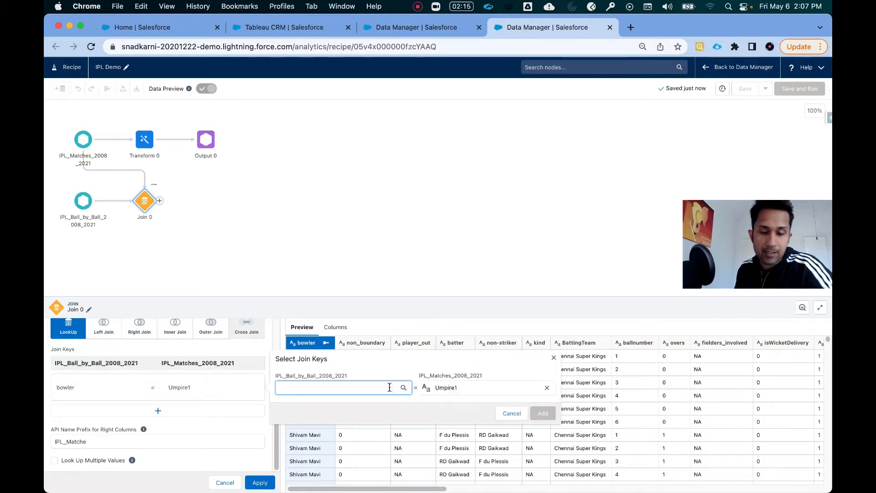
pyautogui.write('id')
pyautogui.click(335, 407)
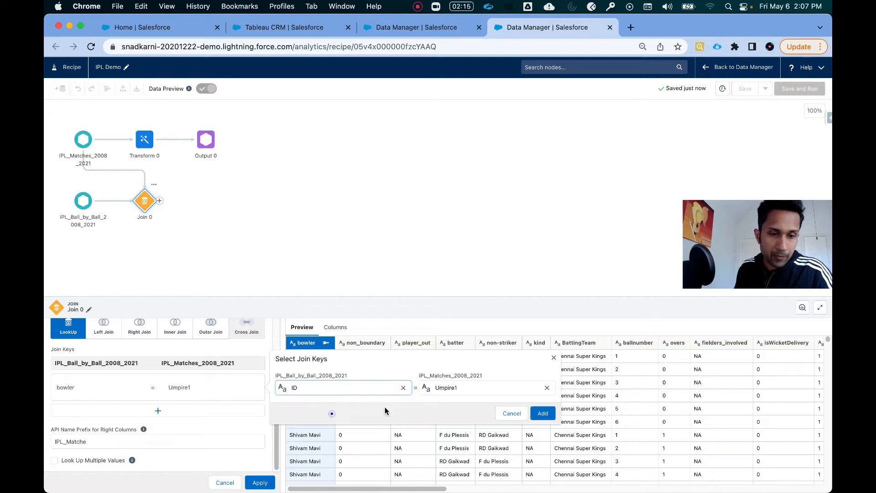
pyautogui.click(543, 387)
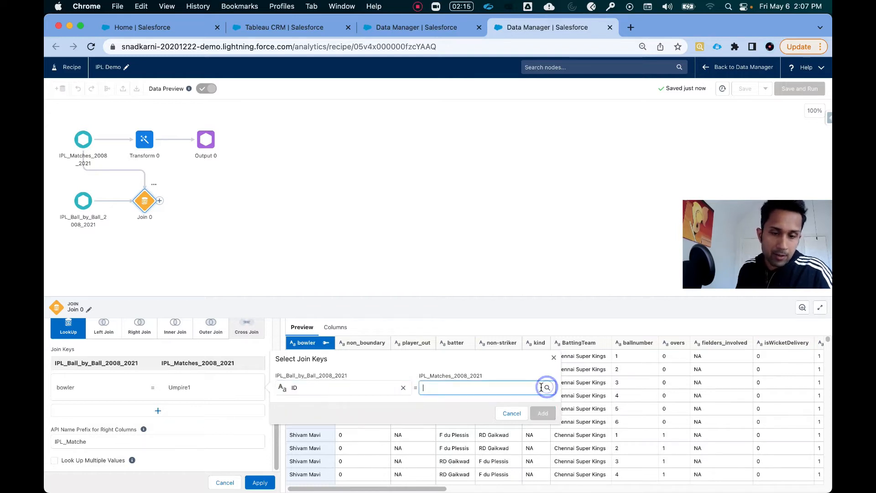
pyautogui.write('id')
pyautogui.click(495, 405)
pyautogui.click(542, 413)
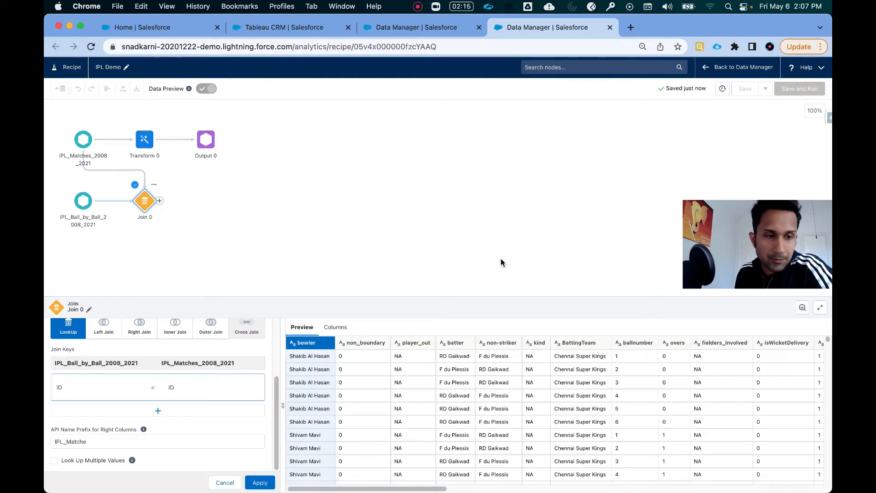
pyautogui.moveTo(422, 489); pyautogui.dragTo(819, 472)
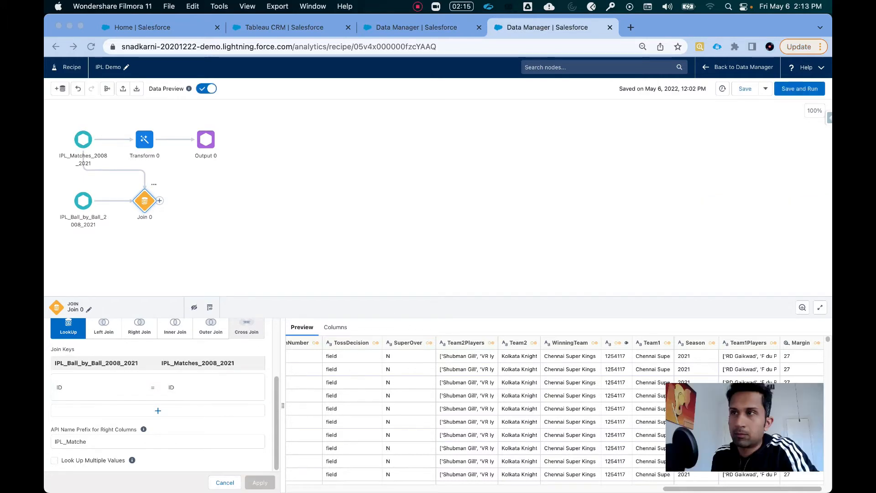
pyautogui.click(371, 242)
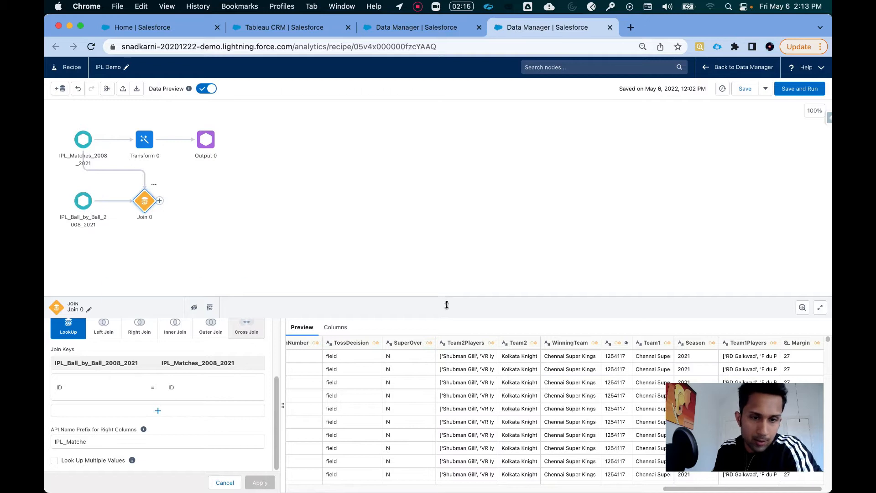
pyautogui.moveTo(691, 489)
pyautogui.mouseDown()
pyautogui.moveTo(369, 481)
pyautogui.moveTo(689, 491)
pyautogui.mouseUp()
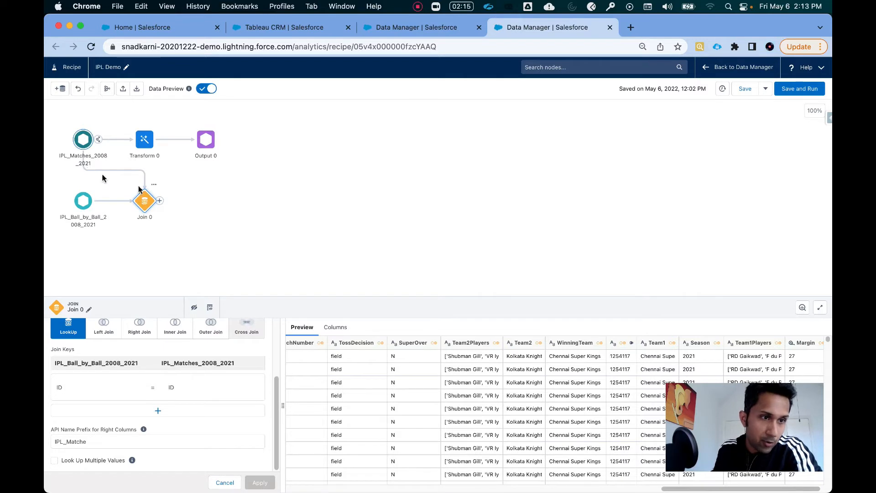
# - Add a Transform node after Join 0 and start a custom formula in it
pyautogui.click(160, 201)
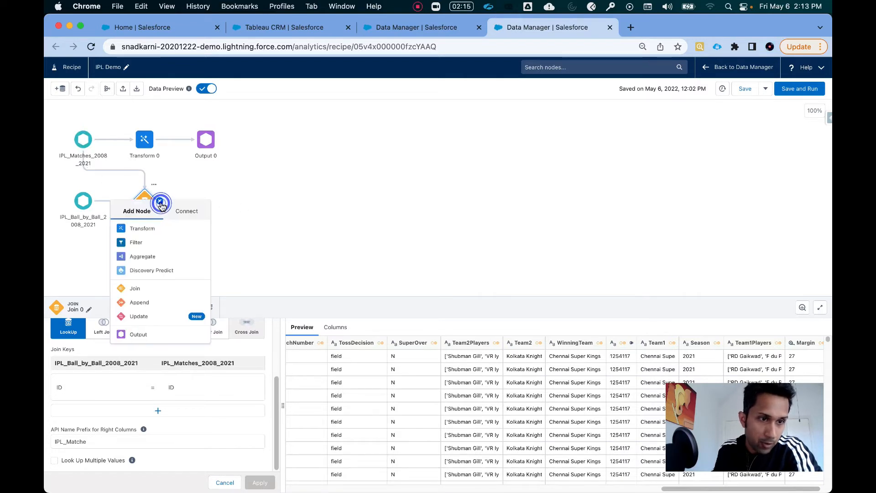
pyautogui.click(145, 228)
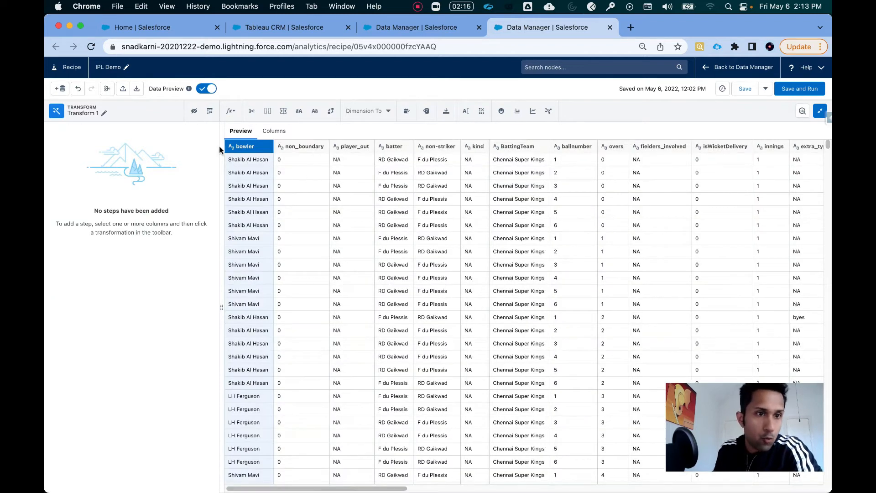
pyautogui.click(235, 112)
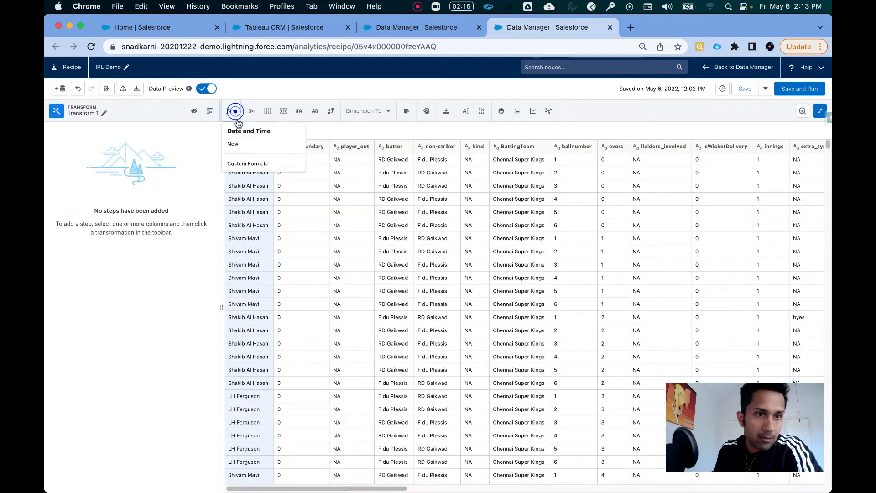
pyautogui.click(246, 164)
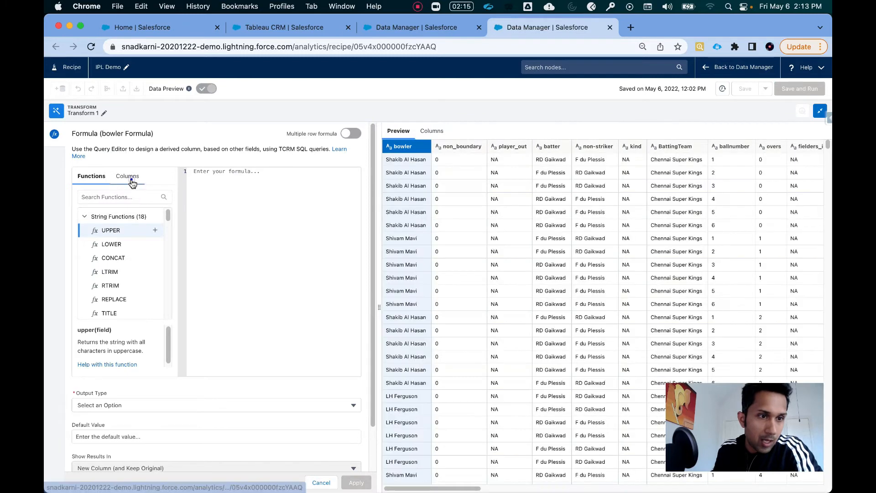
# - Insert the CASE function into the formula and delete its primary expression and condition placeholders
pyautogui.click(128, 176)
pyautogui.click(91, 177)
pyautogui.click(95, 195)
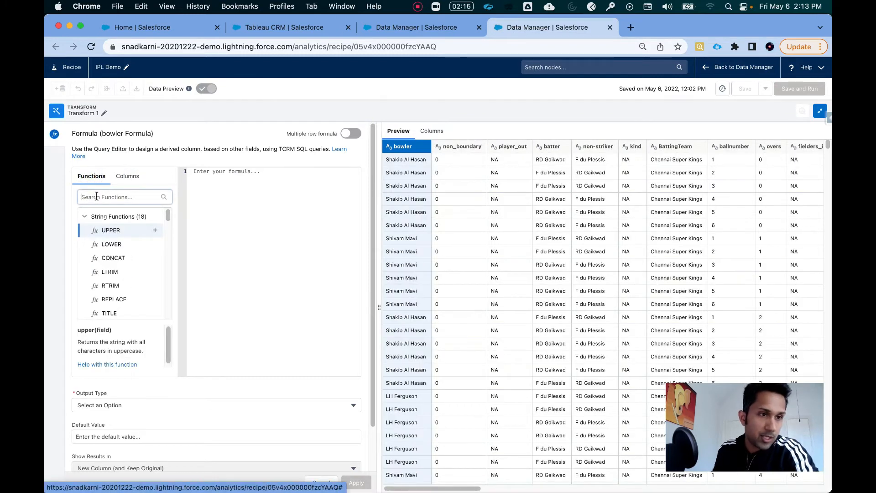
pyautogui.write('case')
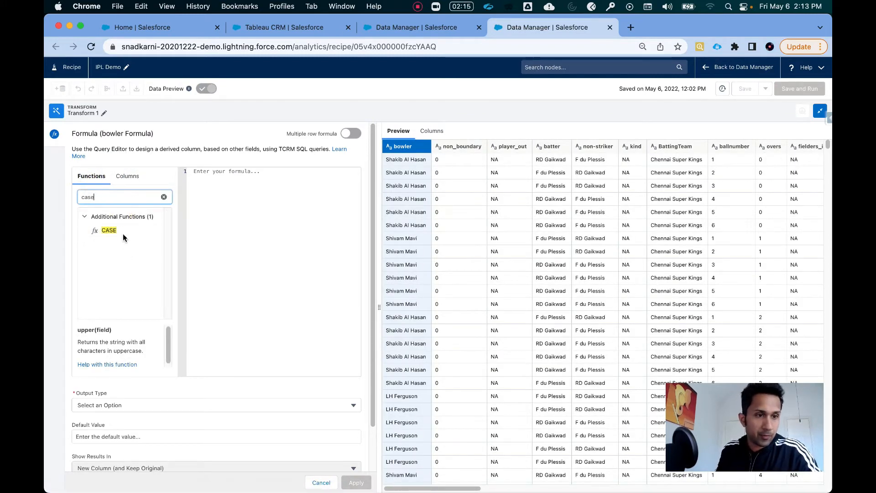
pyautogui.click(155, 230)
pyautogui.moveTo(292, 174); pyautogui.dragTo(210, 173)
pyautogui.press('BackSpace')
pyautogui.doubleClick(259, 180)
pyautogui.write('case')
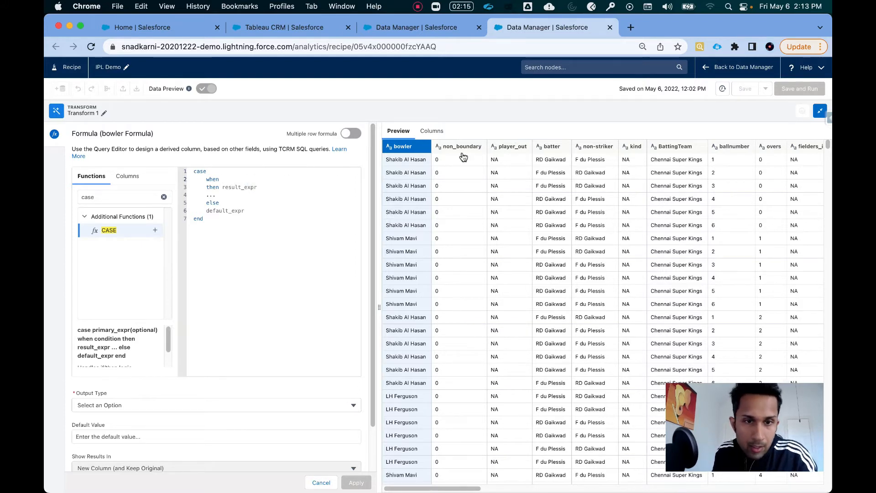
# - Set the CASE formula's when condition to BattingTeam = "IPL_Matche.Team1" using the dataset columns
pyautogui.click(126, 176)
pyautogui.click(132, 196)
pyautogui.write('bl')
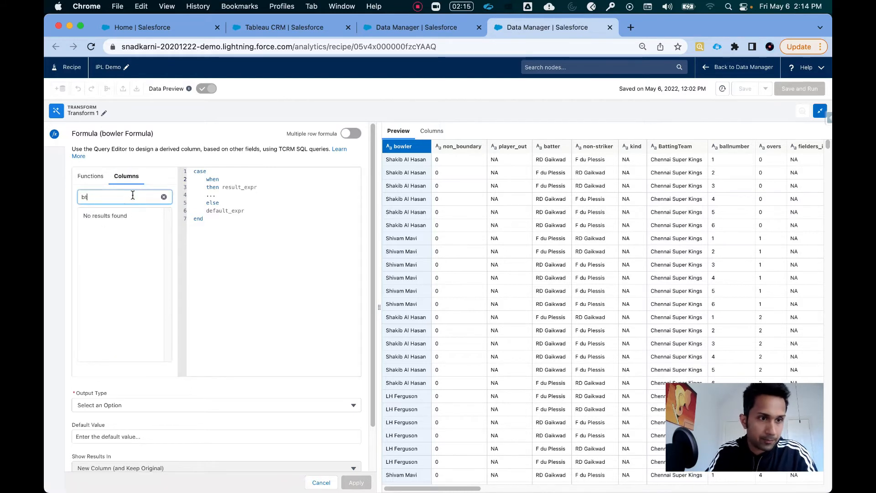
pyautogui.press('BackSpace')
pyautogui.write('atting')
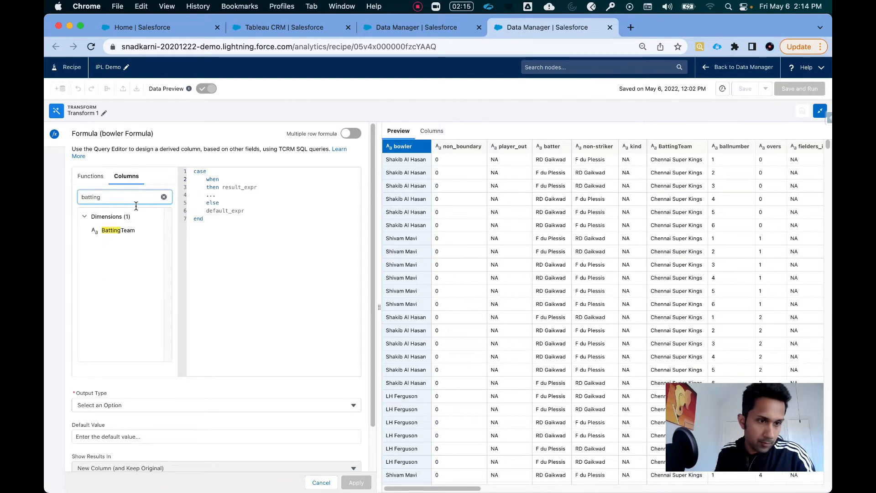
pyautogui.click(156, 230)
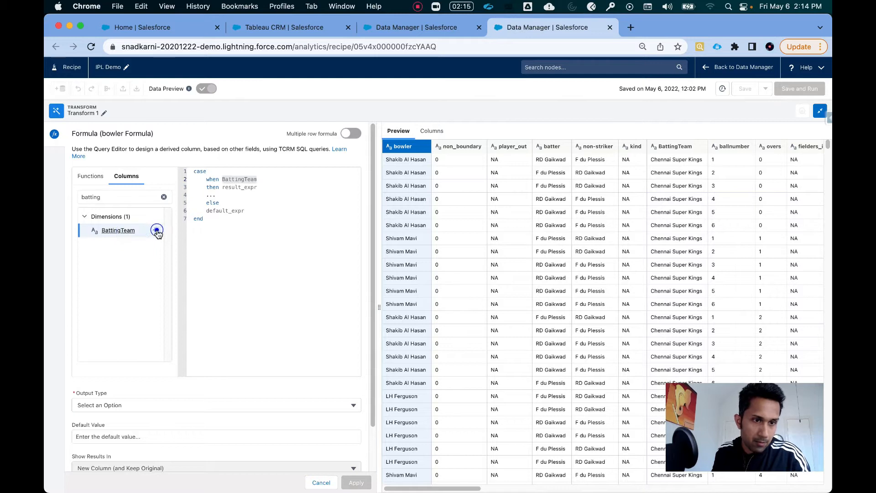
pyautogui.click(291, 179)
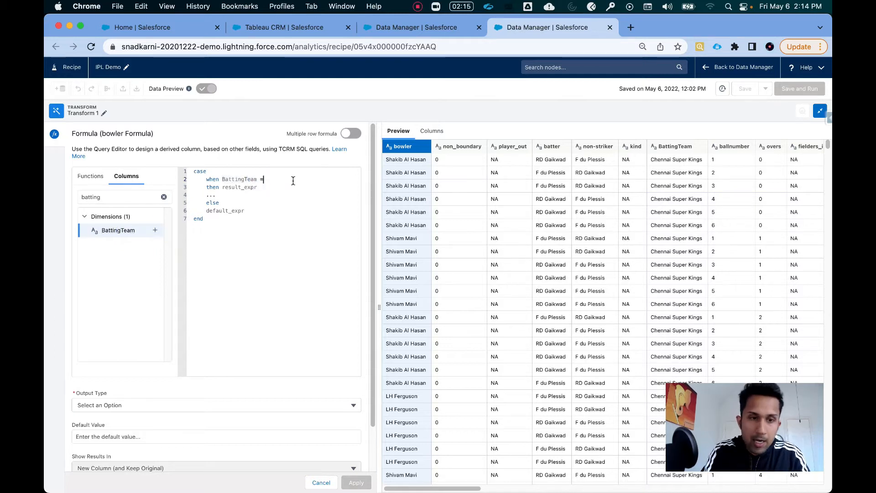
pyautogui.click(163, 197)
pyautogui.write('team1')
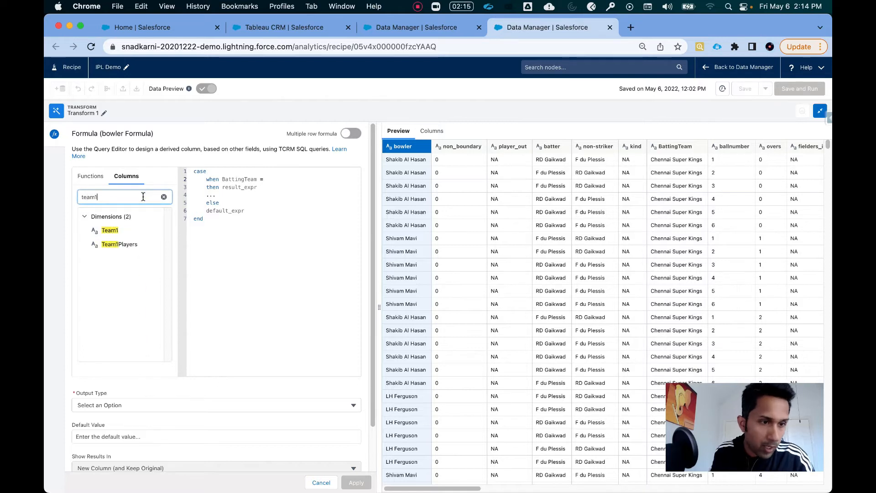
pyautogui.click(154, 230)
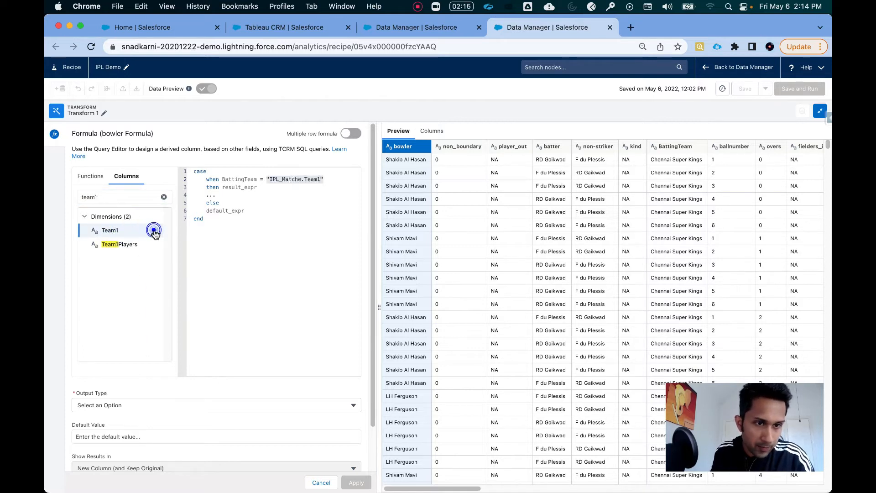
# - Replace the result_expr placeholder after then with the column "IPL_Matche.Team2"
pyautogui.click(292, 187)
pyautogui.press('BackSpace')
pyautogui.press('BackSpace')
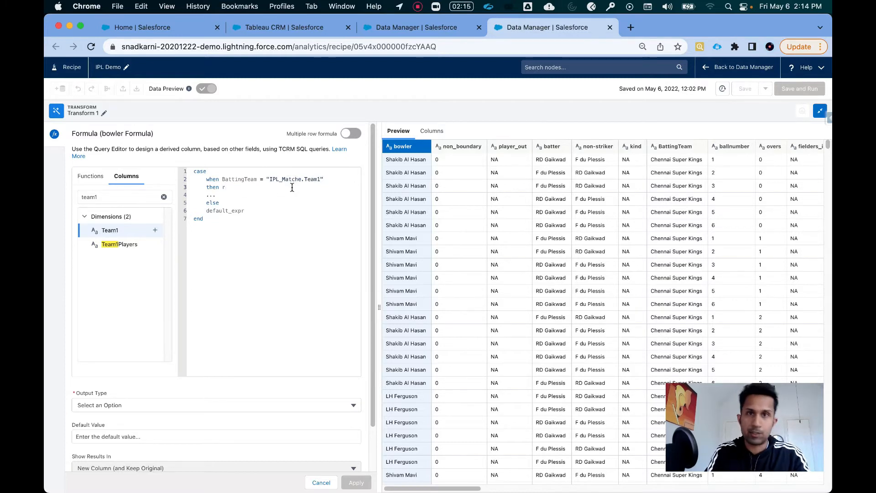
pyautogui.click(163, 199)
pyautogui.click(160, 196)
pyautogui.write('team2')
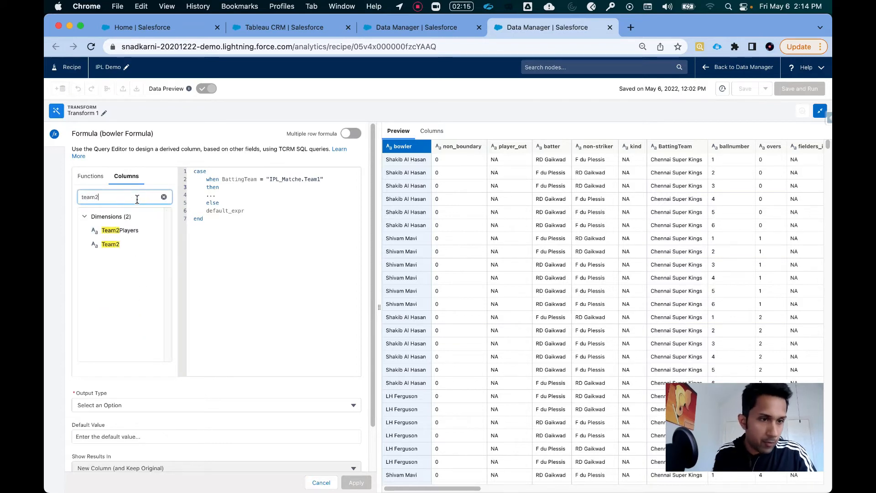
pyautogui.click(115, 245)
pyautogui.click(155, 244)
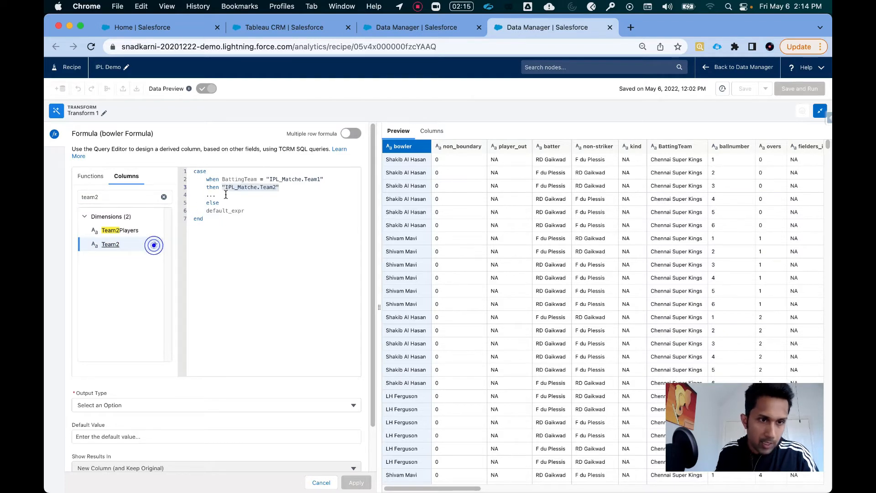
# - Remove the "..." placeholder from the CASE formula and replace default_expr after else with "IPL_Matche.Team1"
pyautogui.click(226, 197)
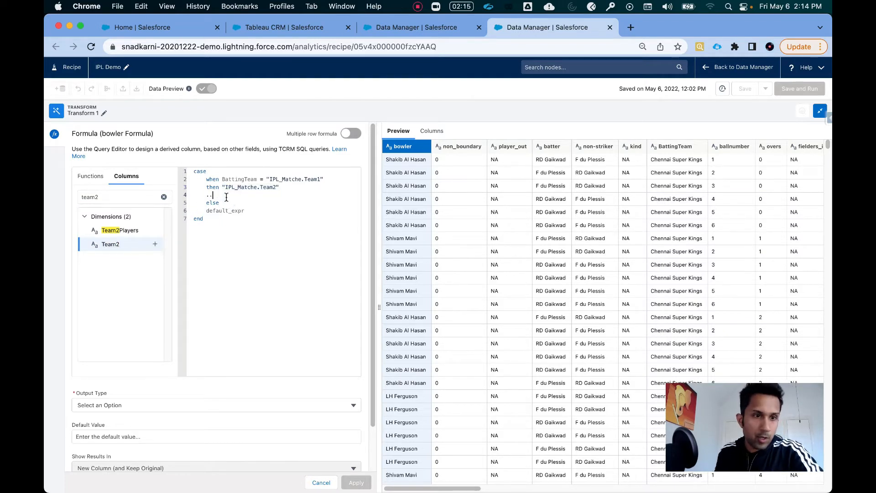
pyautogui.moveTo(332, 180); pyautogui.dragTo(270, 177)
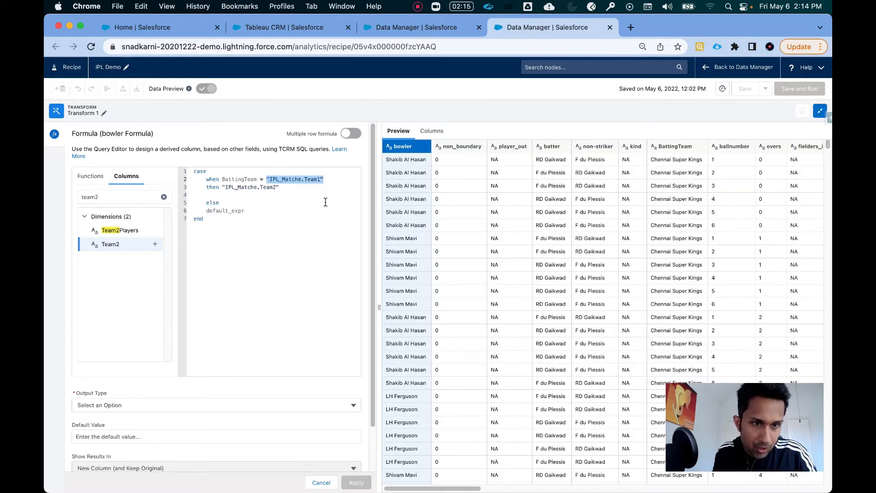
pyautogui.moveTo(245, 210); pyautogui.dragTo(206, 210)
pyautogui.write('"IPL_Matche.Team1"')
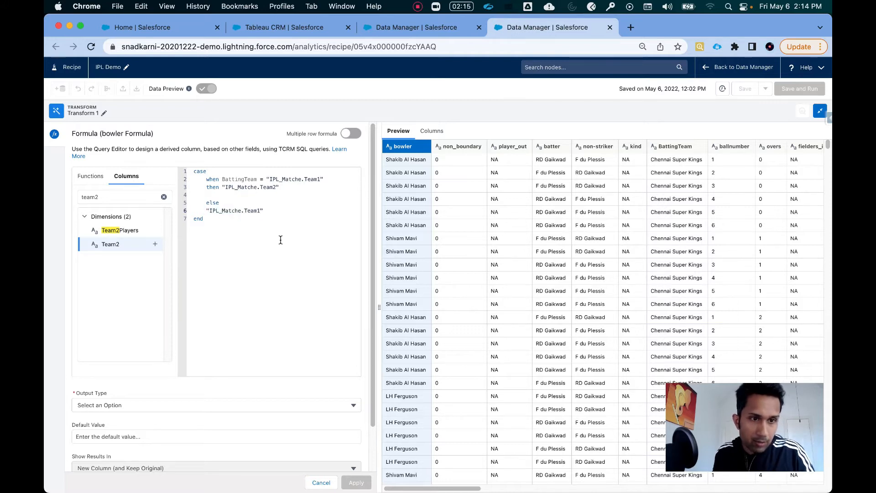
# - Set the formula's output type to Text with a length of 1000
pyautogui.click(129, 405)
pyautogui.click(126, 334)
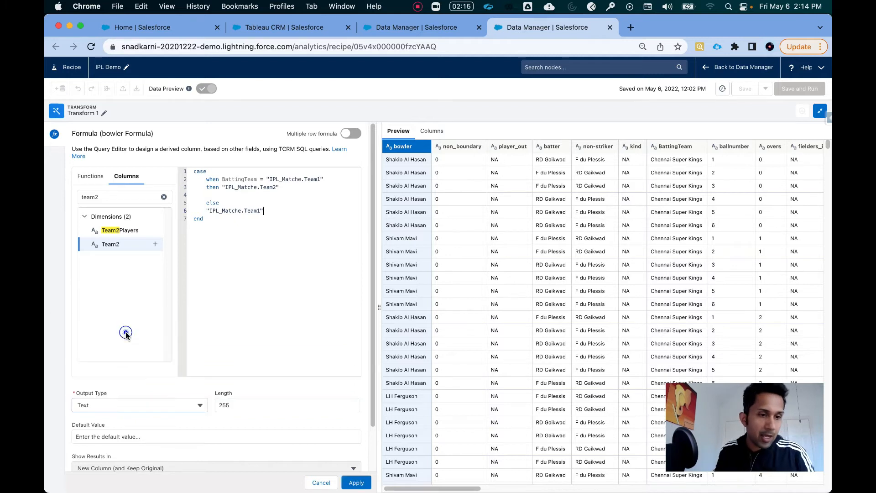
pyautogui.doubleClick(265, 405)
pyautogui.write('1')
pyautogui.press('Tab')
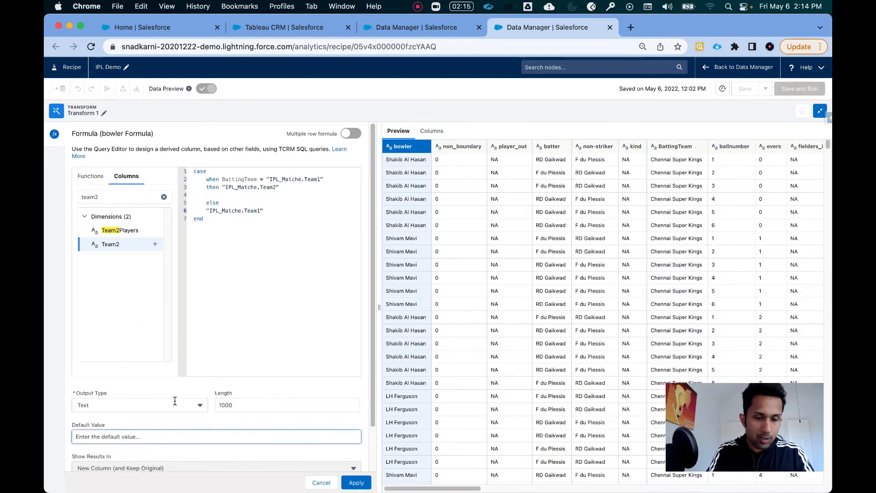
# - Label the formula's result column BowlingTeam, apply the formula and check the new column in the preview
pyautogui.press('Tab')
pyautogui.write('Bow')
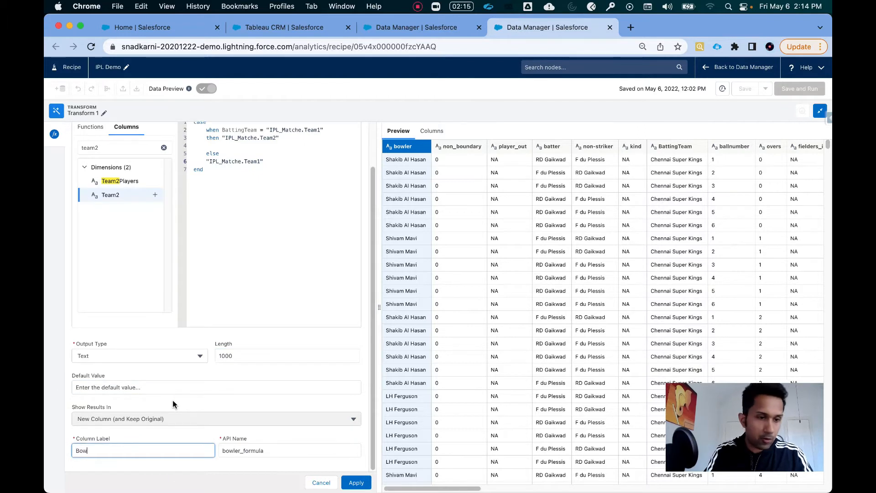
pyautogui.write('lingTeam')
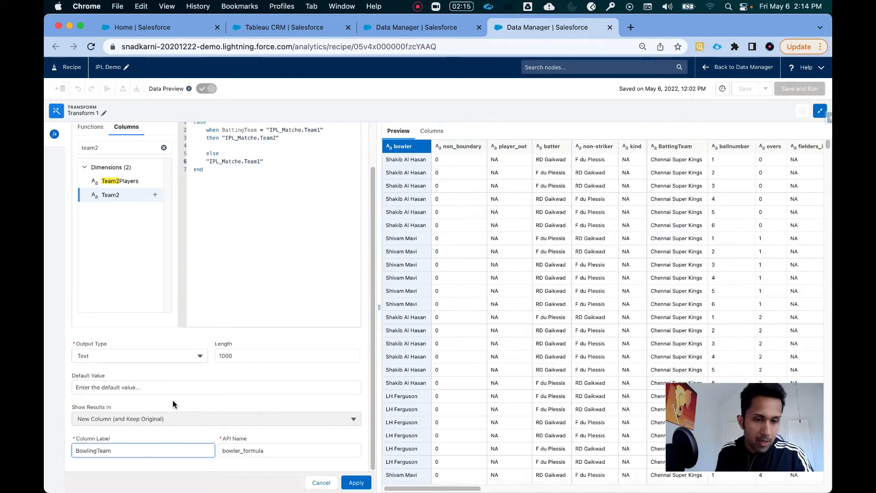
pyautogui.click(356, 482)
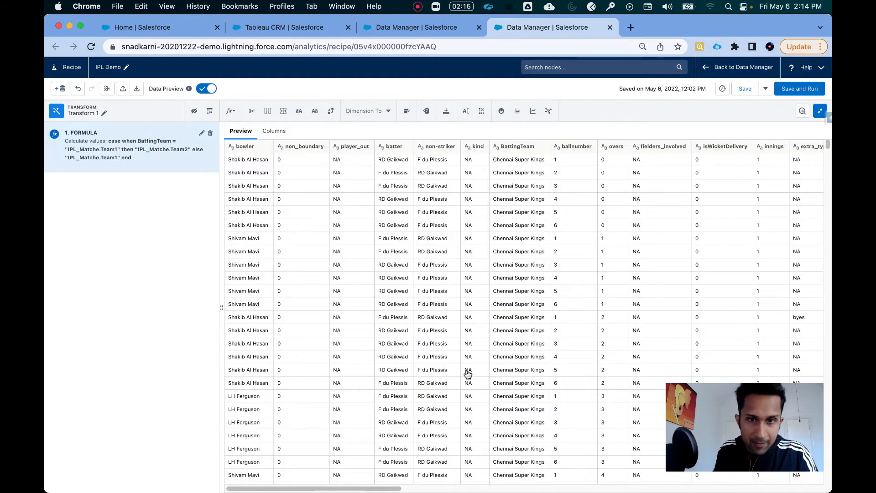
pyautogui.moveTo(391, 487); pyautogui.dragTo(760, 479)
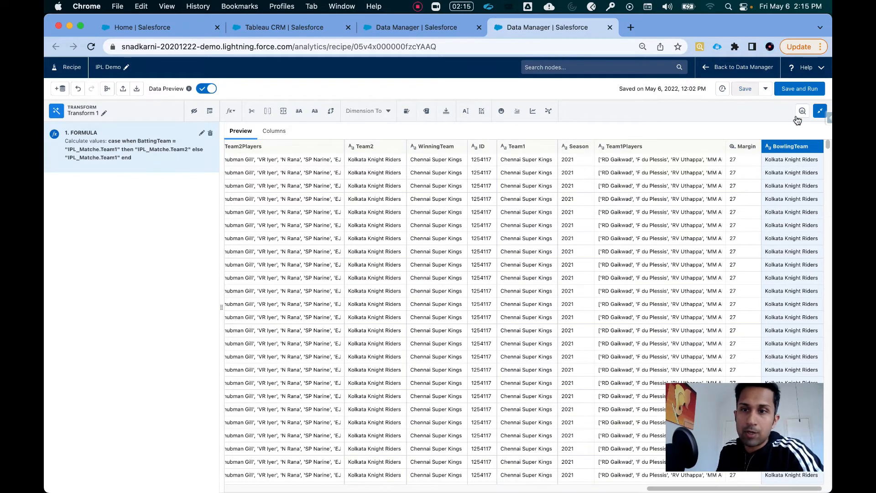
# - Add an Output node after Transform 1 that writes a dataset with the display label and API name BallbyBallAnalysis
pyautogui.click(820, 111)
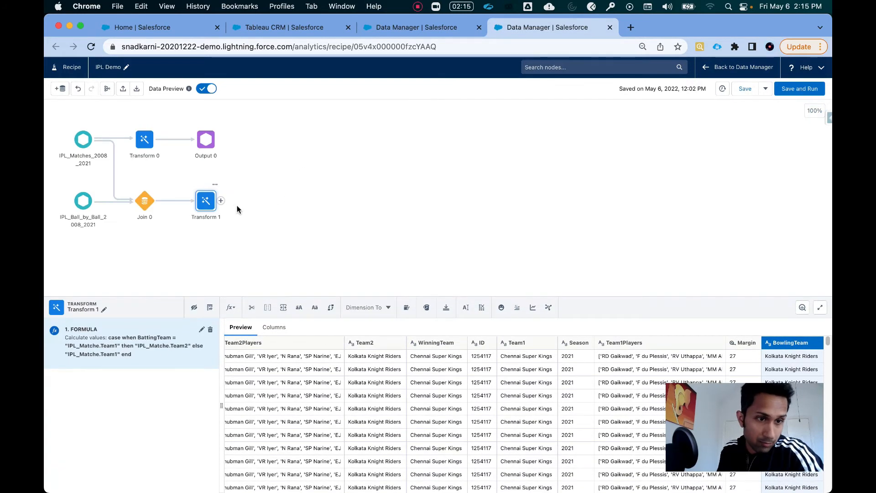
pyautogui.click(220, 201)
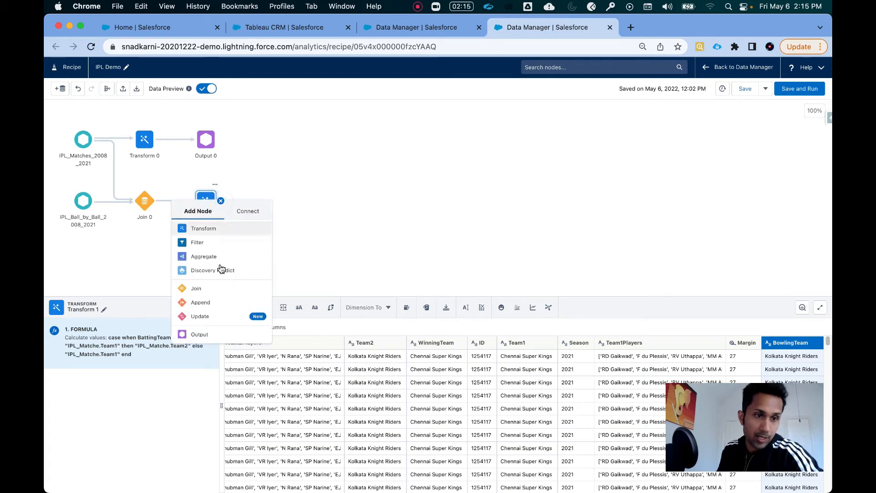
pyautogui.click(207, 332)
pyautogui.click(98, 180)
pyautogui.write('BallbyBallAnalysis')
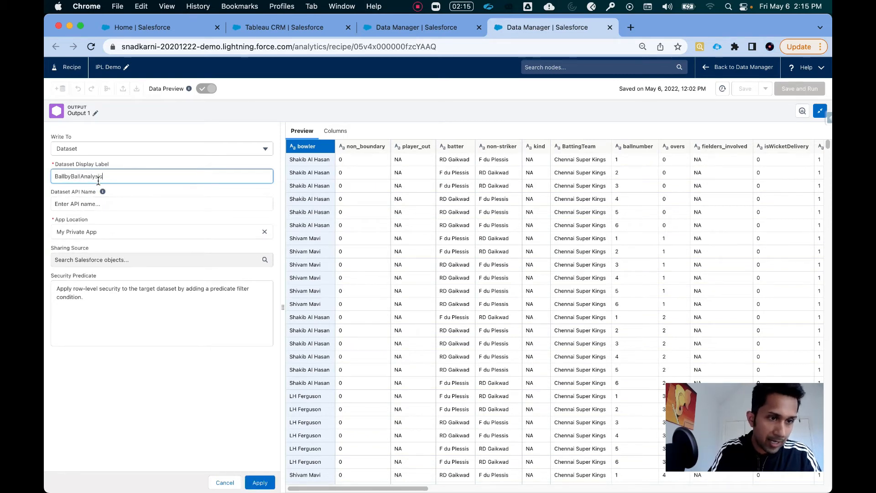
pyautogui.press('Tab')
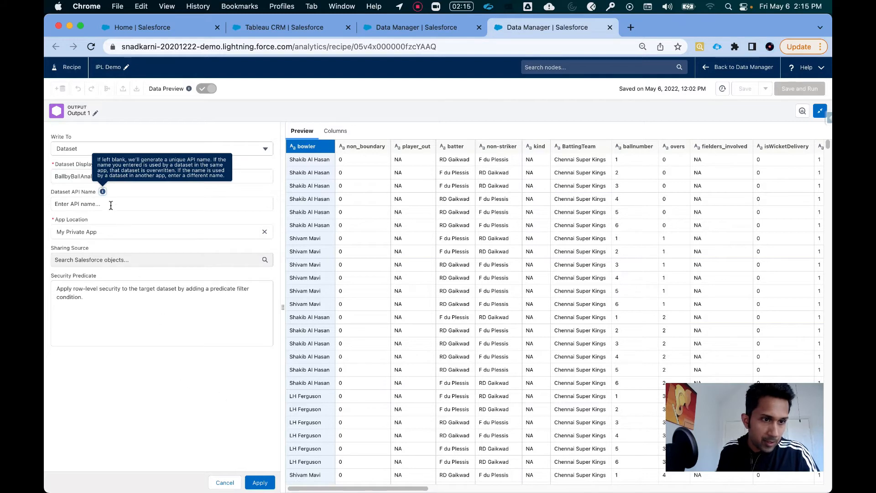
pyautogui.hotkey('shift', 'Tab')
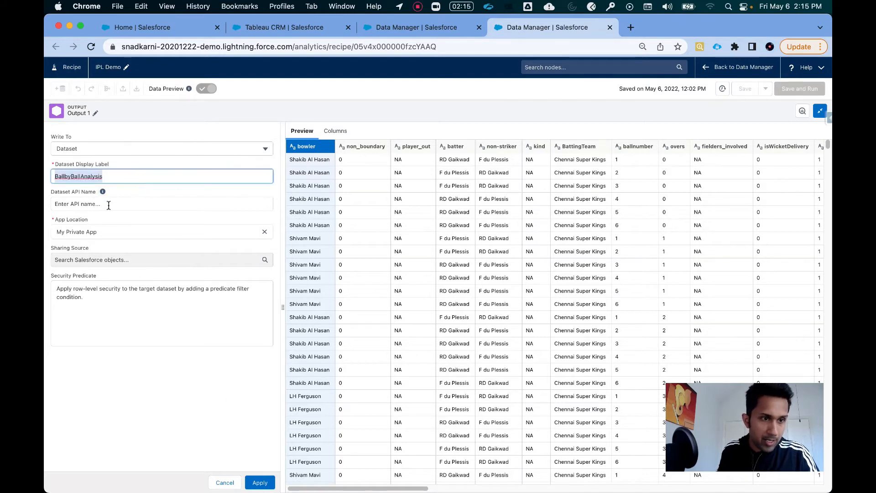
pyautogui.click(109, 205)
pyautogui.click(258, 482)
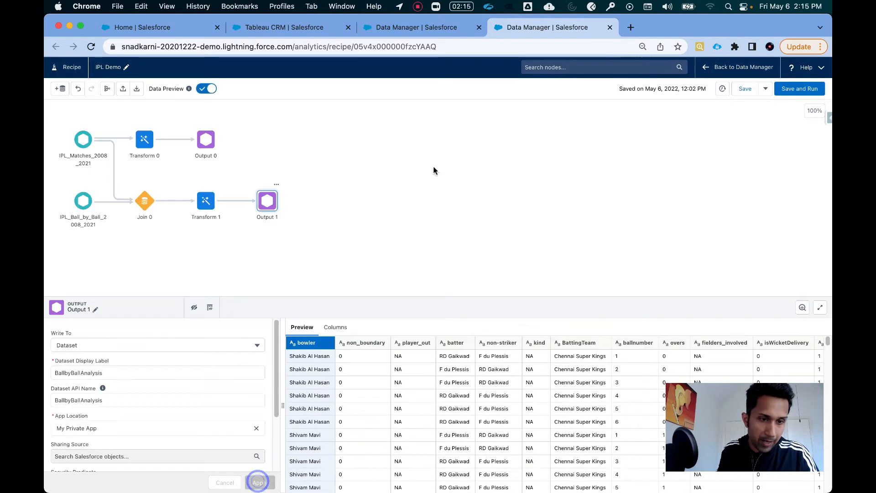
# - Start a second custom formula in the Transform 1 node and expand its editor
pyautogui.click(205, 205)
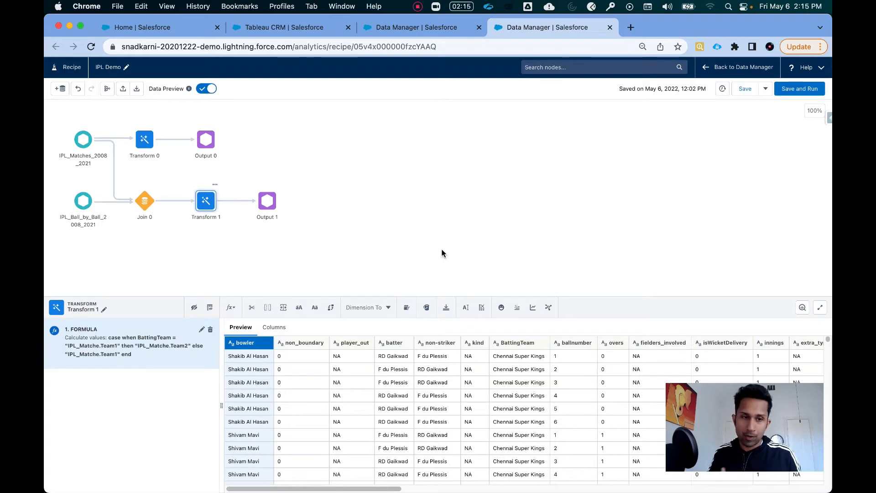
pyautogui.click(202, 206)
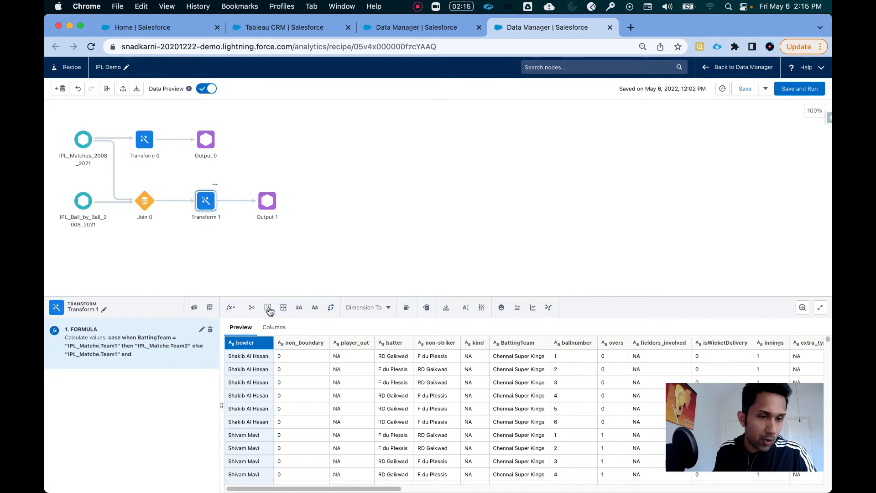
pyautogui.click(233, 307)
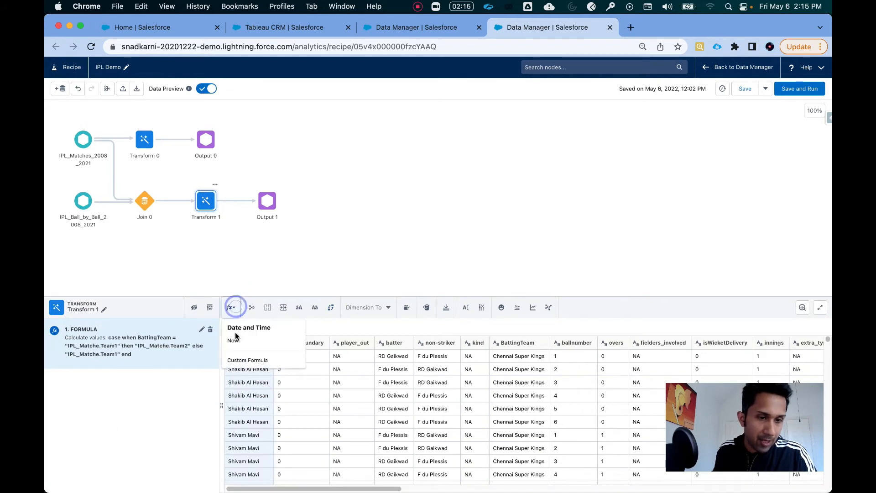
pyautogui.click(242, 360)
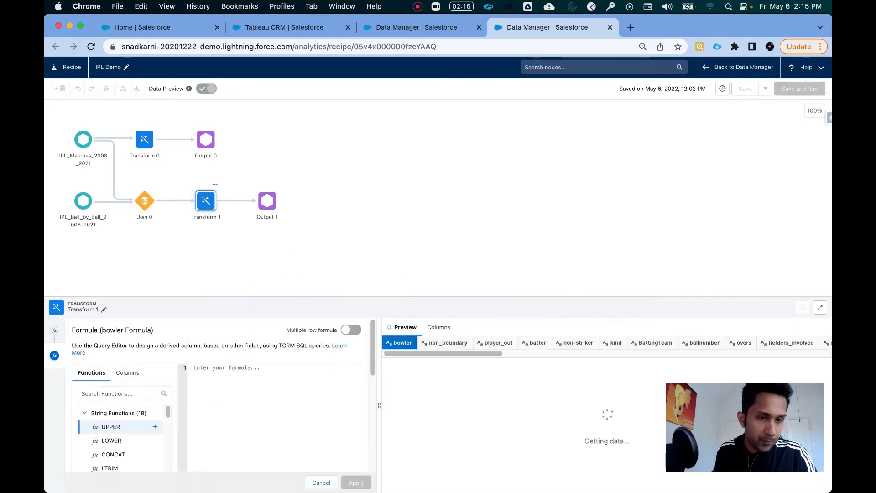
pyautogui.click(818, 308)
# - Insert the CASE function into the new formula and delete its primary_expr(optional) placeholder
pyautogui.click(118, 196)
pyautogui.write('case')
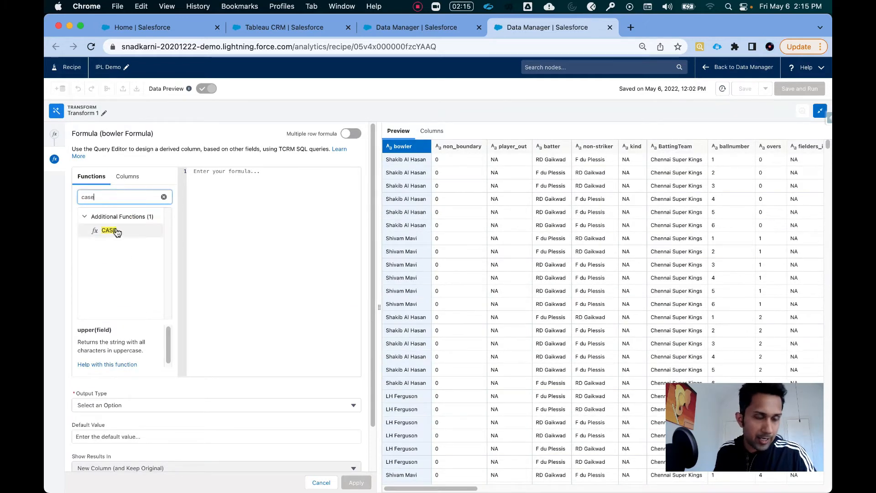
pyautogui.click(114, 230)
pyautogui.click(154, 230)
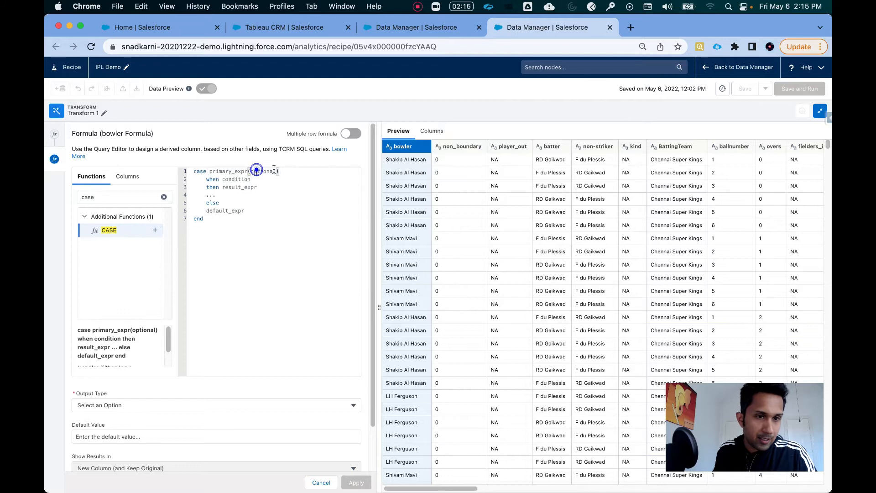
pyautogui.moveTo(288, 172); pyautogui.dragTo(212, 173)
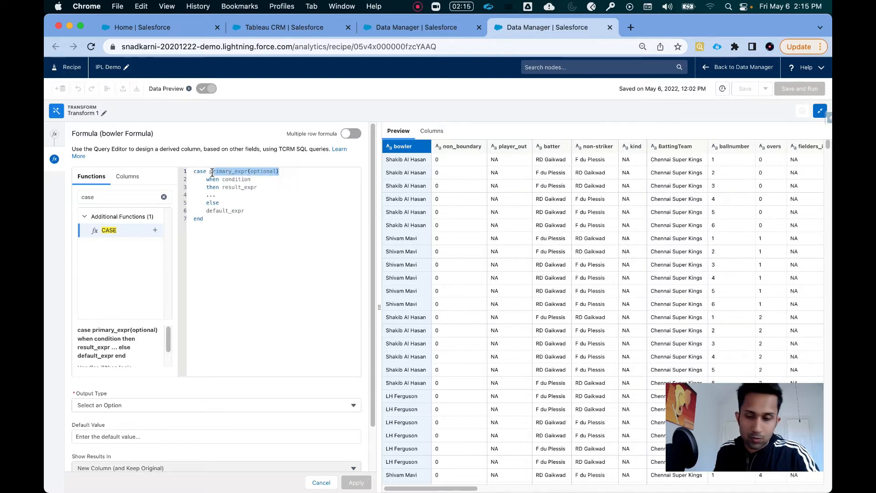
pyautogui.press('BackSpace')
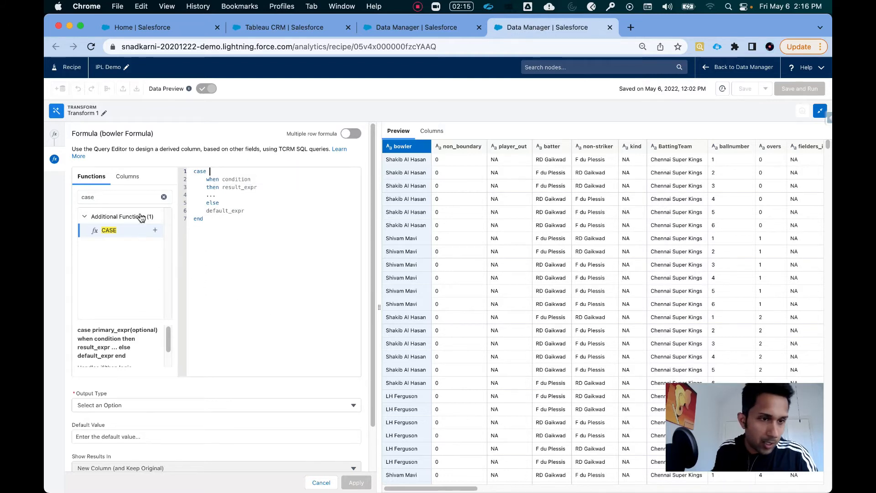
pyautogui.click(164, 196)
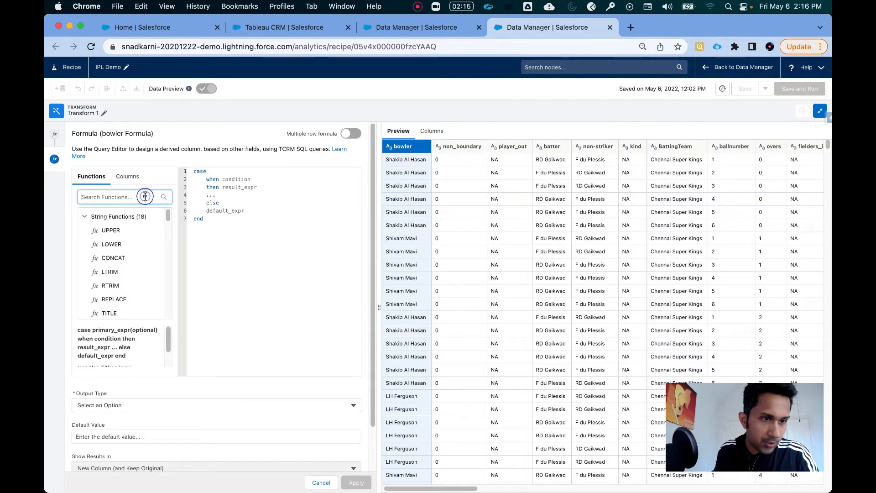
pyautogui.write('t')
pyautogui.press('BackSpace')
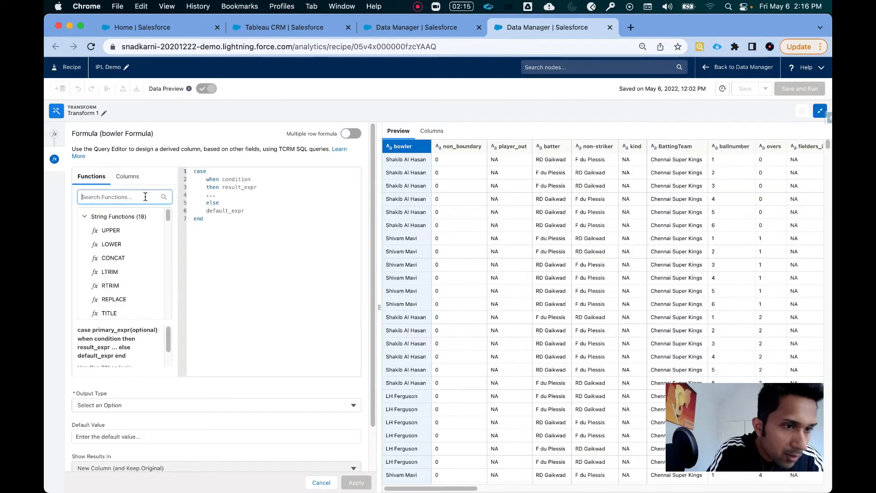
pyautogui.write('t')
pyautogui.press('BackSpace')
pyautogui.write('tot')
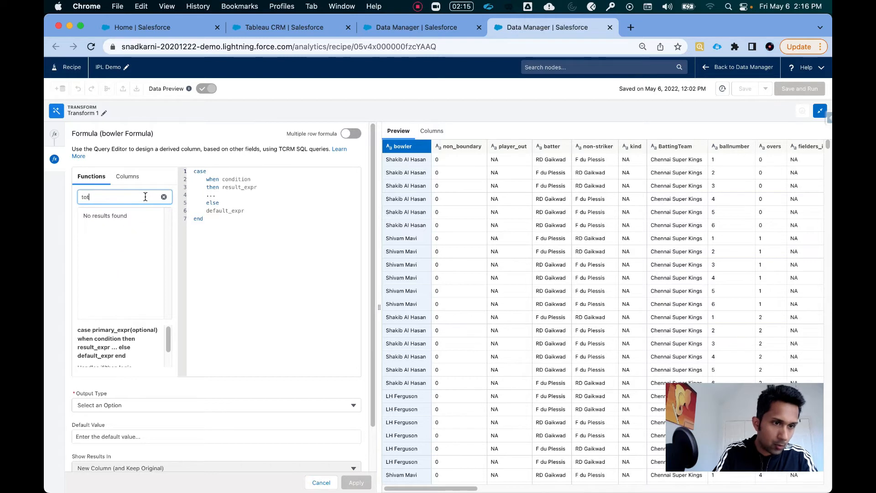
# - Complete the CASE formula with the total_run column so it returns 1 when total_run = 4 or total_run = 6, else 0
pyautogui.click(133, 177)
pyautogui.click(122, 199)
pyautogui.write('tota')
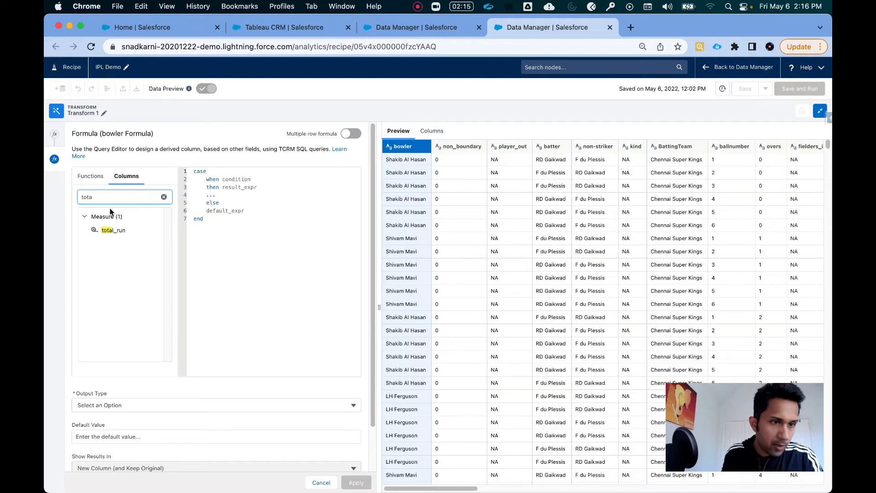
pyautogui.click(155, 228)
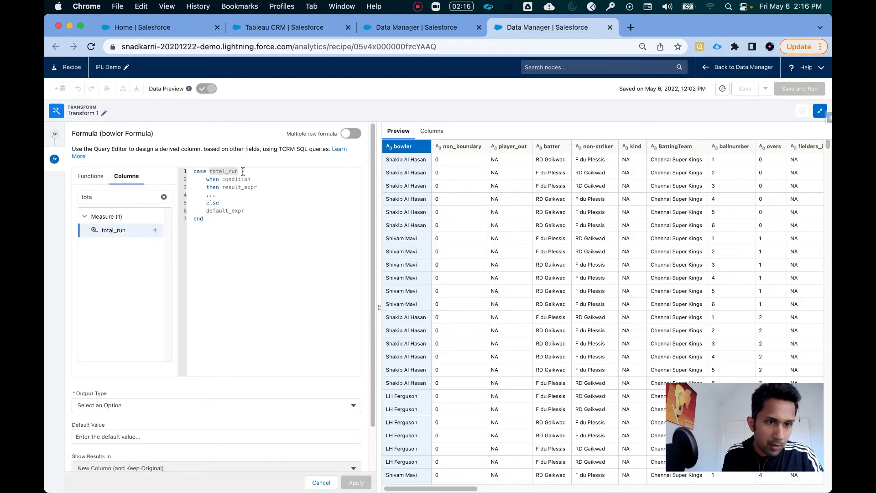
pyautogui.moveTo(214, 170); pyautogui.dragTo(211, 171)
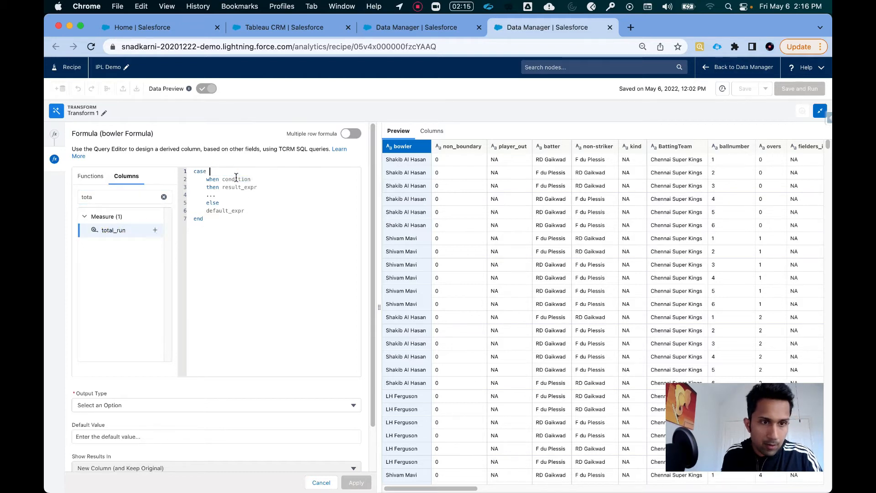
pyautogui.write('total_run')
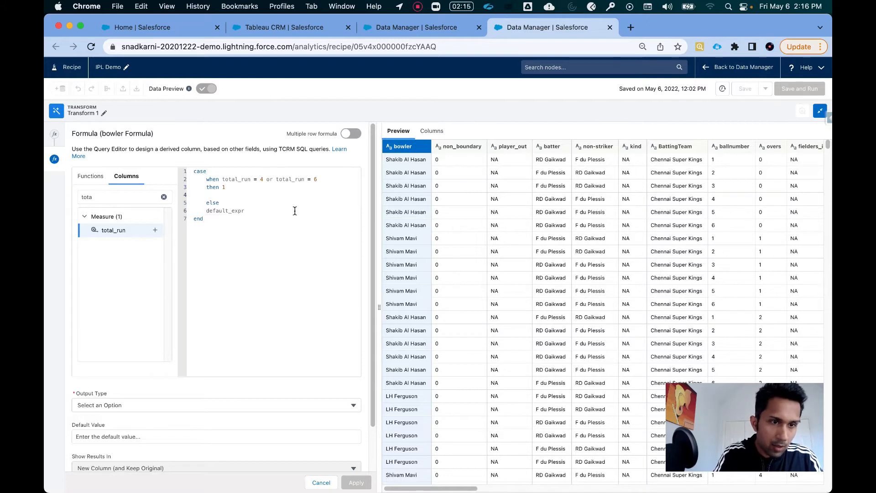
pyautogui.doubleClick(237, 211)
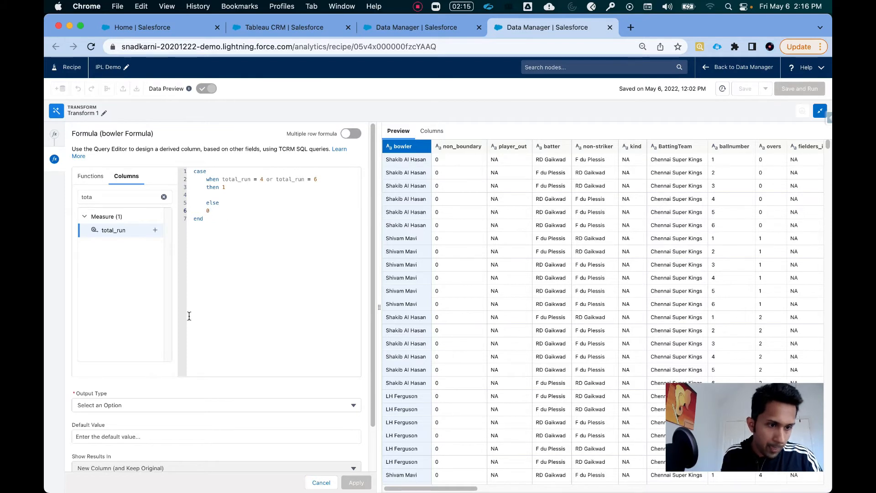
# - Set the formula's output type to Numeric and label its result column isBoundary
pyautogui.click(139, 406)
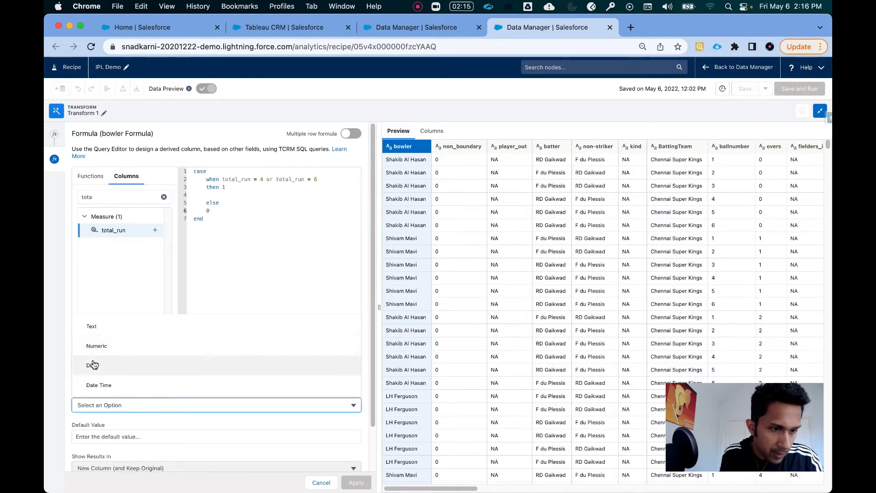
pyautogui.click(98, 346)
pyautogui.scroll(-3, 205, 420)
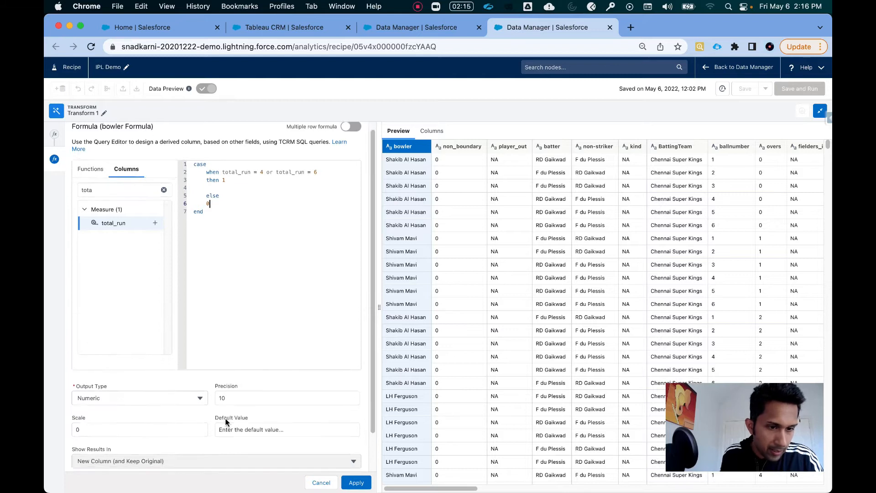
pyautogui.tripleClick(146, 454)
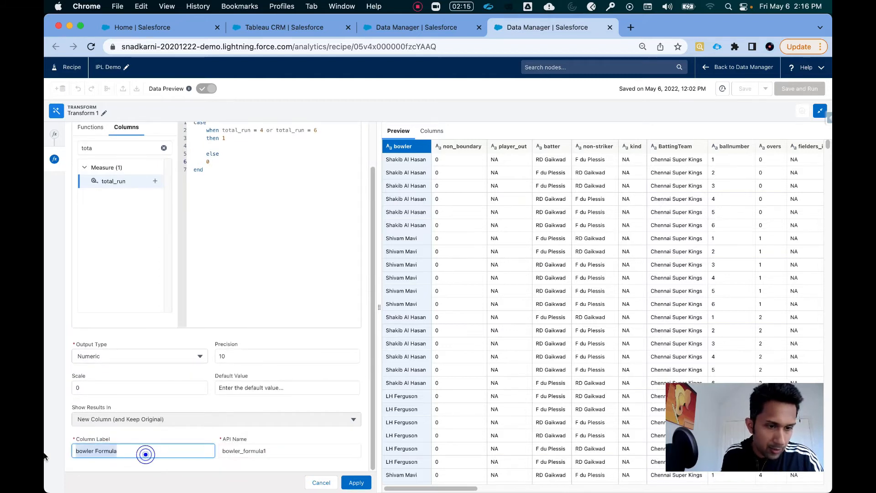
pyautogui.write('isBoundary')
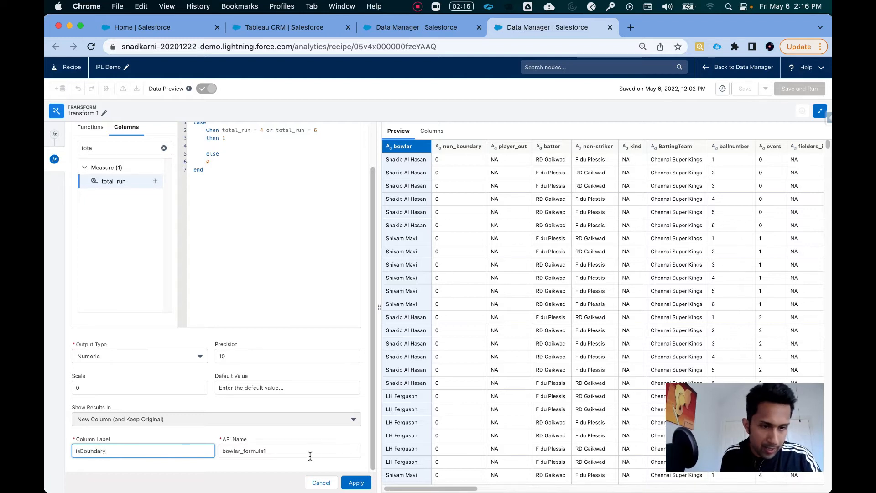
# - Apply the isBoundary formula and check its result column against total_run in the data preview
pyautogui.click(355, 483)
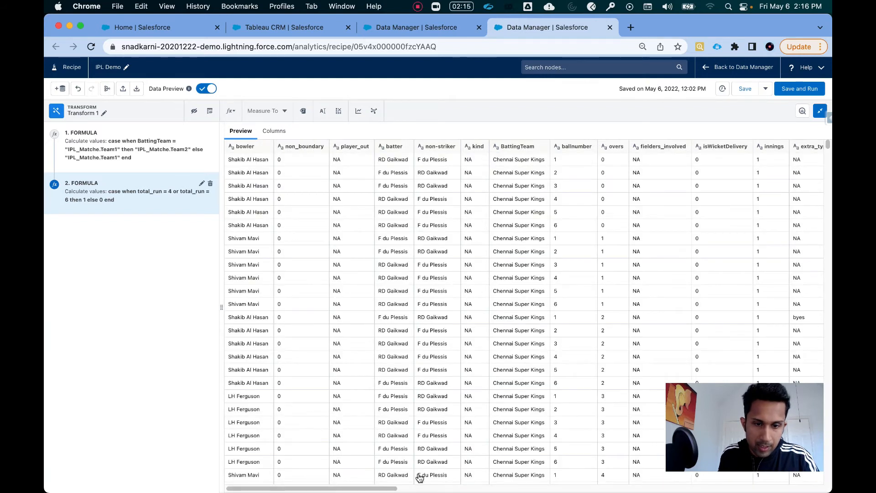
pyautogui.moveTo(405, 487); pyautogui.dragTo(829, 483)
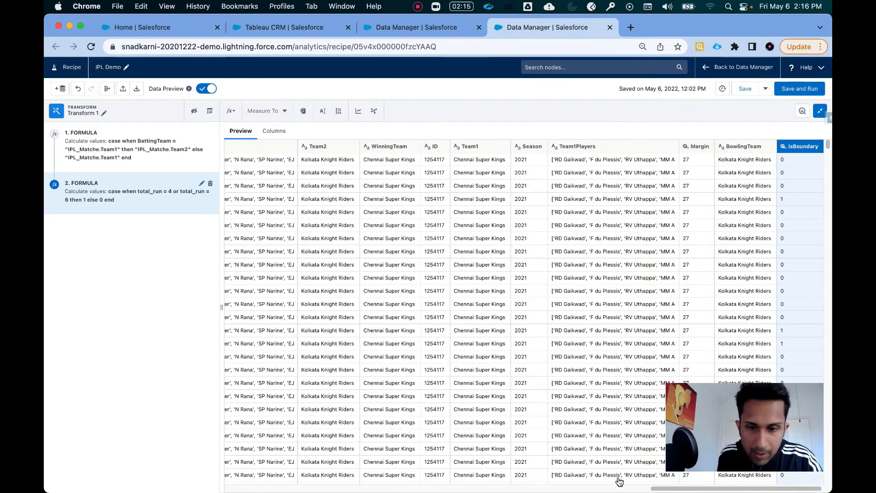
pyautogui.hscroll(-8, 657, 489)
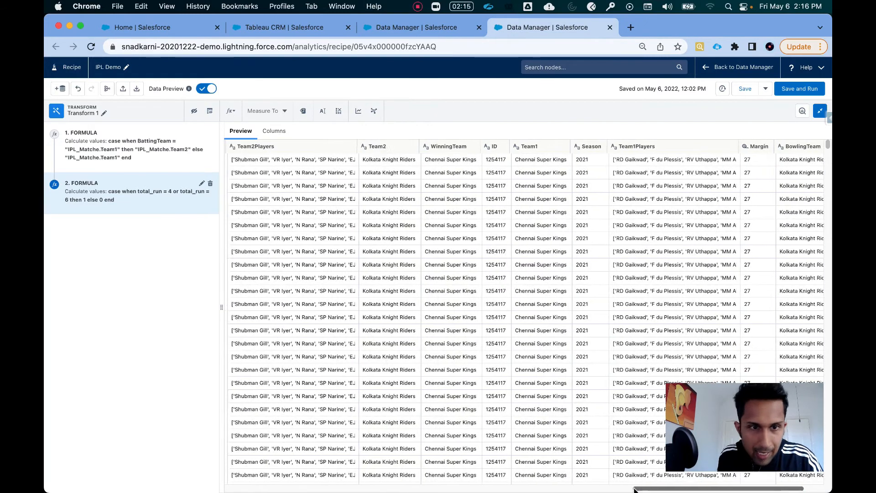
pyautogui.moveTo(592, 489); pyautogui.dragTo(425, 491)
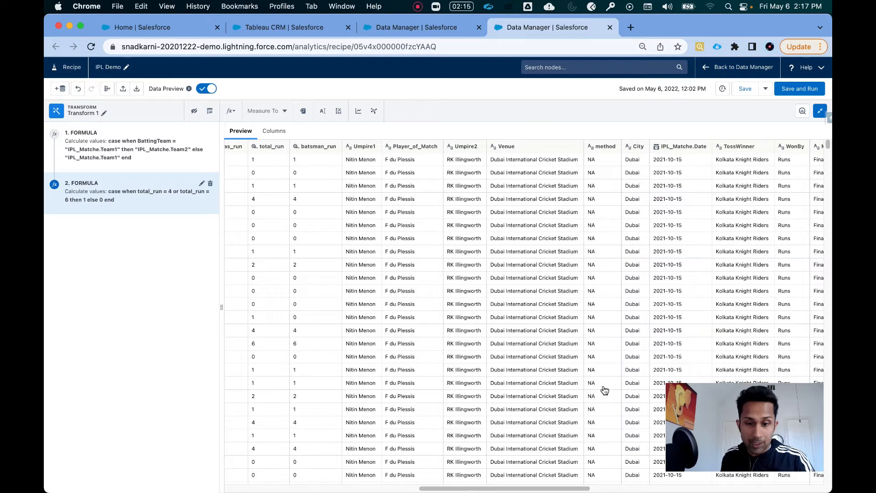
# - Convert the isBoundary measure to a dimension in its original column and collapse the Transform 1 node's expanded view
pyautogui.moveTo(540, 489); pyautogui.dragTo(797, 489)
pyautogui.click(799, 151)
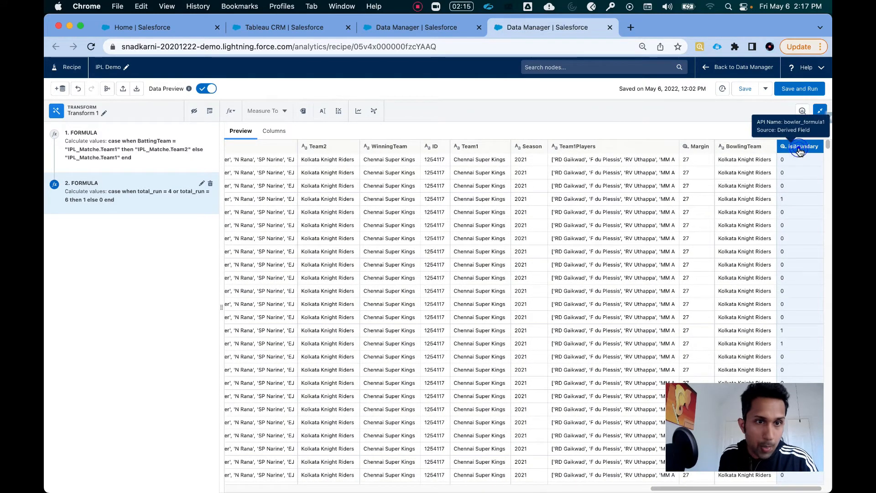
pyautogui.click(283, 113)
pyautogui.click(269, 132)
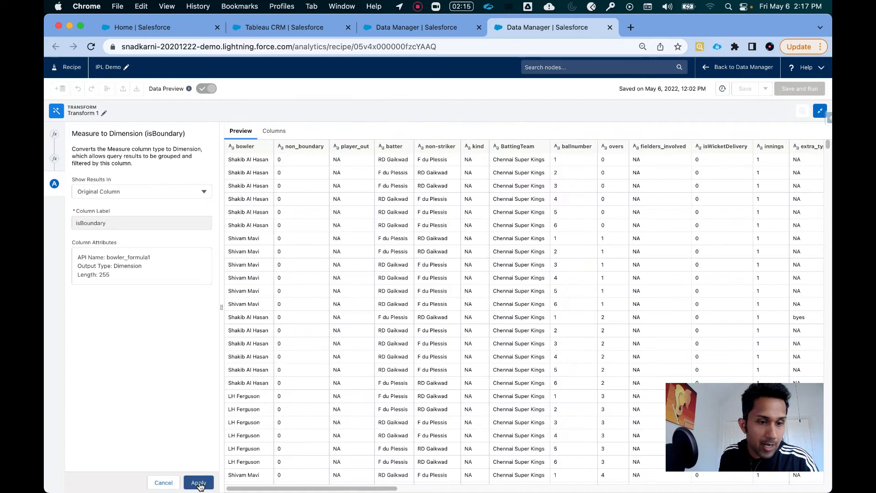
pyautogui.click(199, 484)
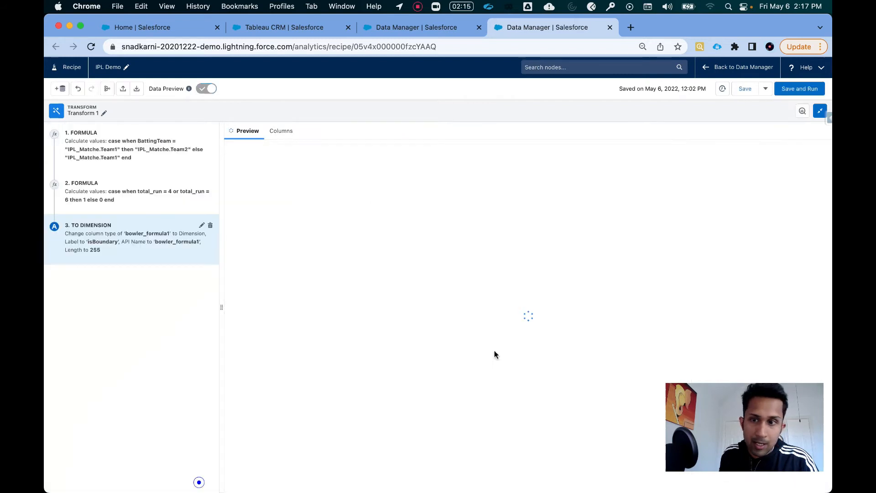
pyautogui.click(820, 110)
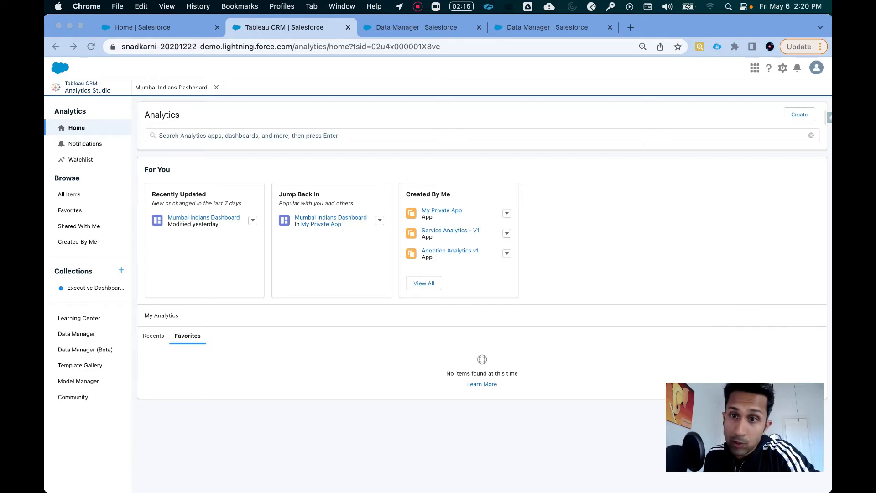
# - Create a new blank dashboard in Analytics Studio
pyautogui.click(797, 116)
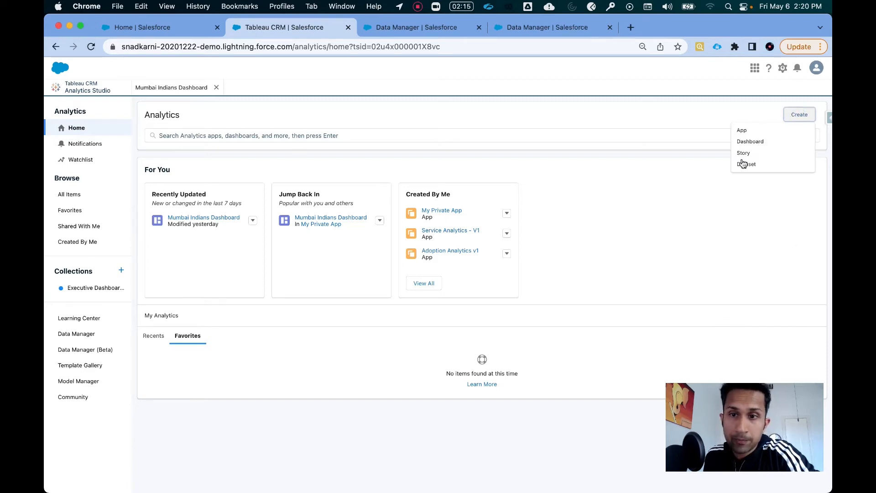
pyautogui.click(750, 142)
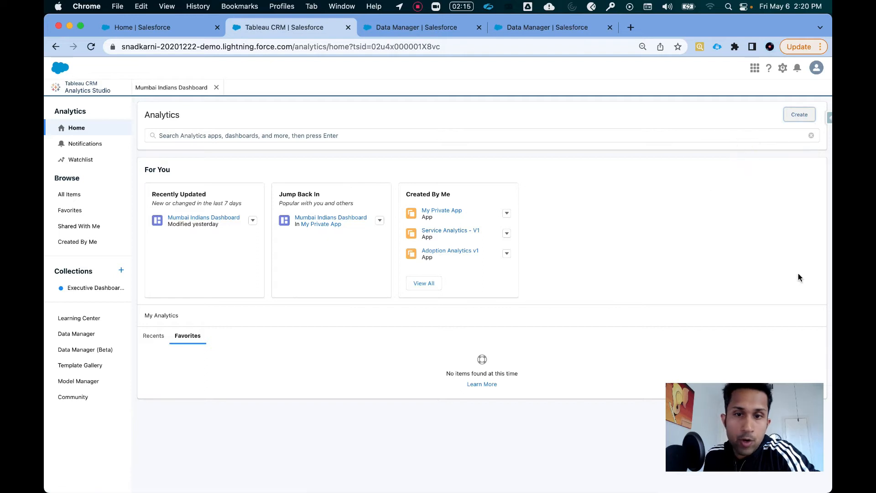
pyautogui.click(306, 321)
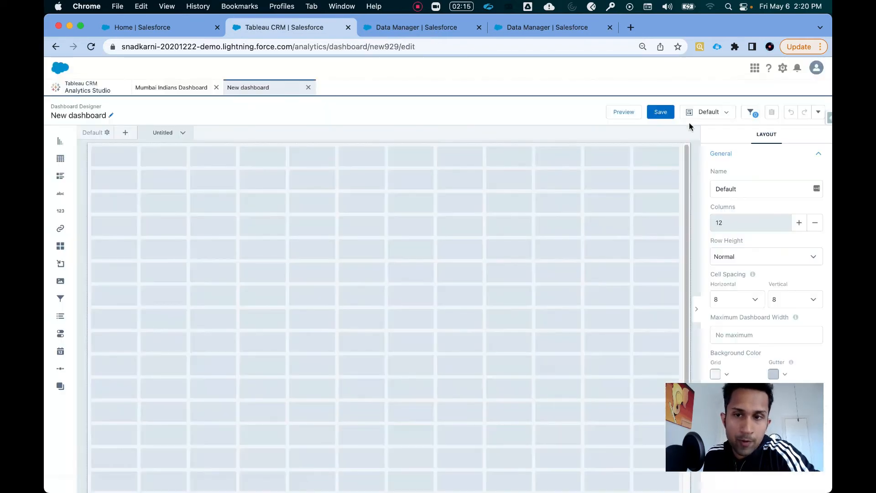
# - Set both the grid and gutter background colours of the dashboard's Default layout to white
pyautogui.click(92, 132)
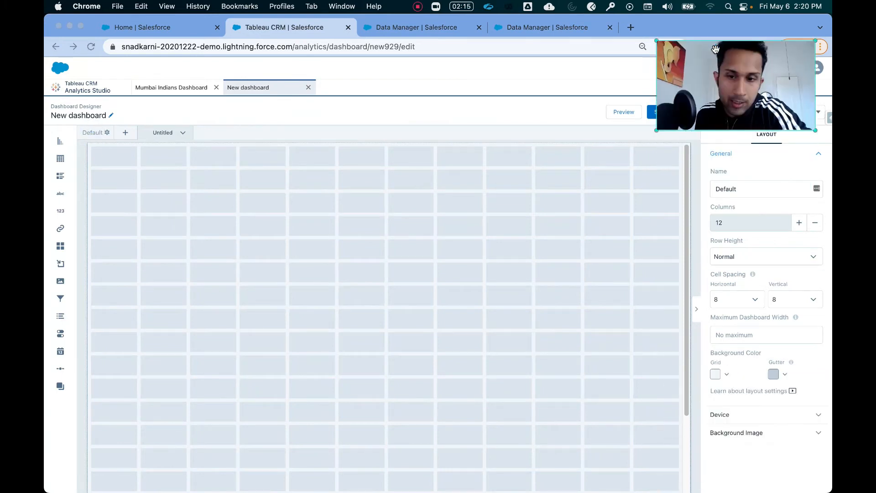
pyautogui.click(715, 375)
pyautogui.click(721, 391)
pyautogui.click(781, 372)
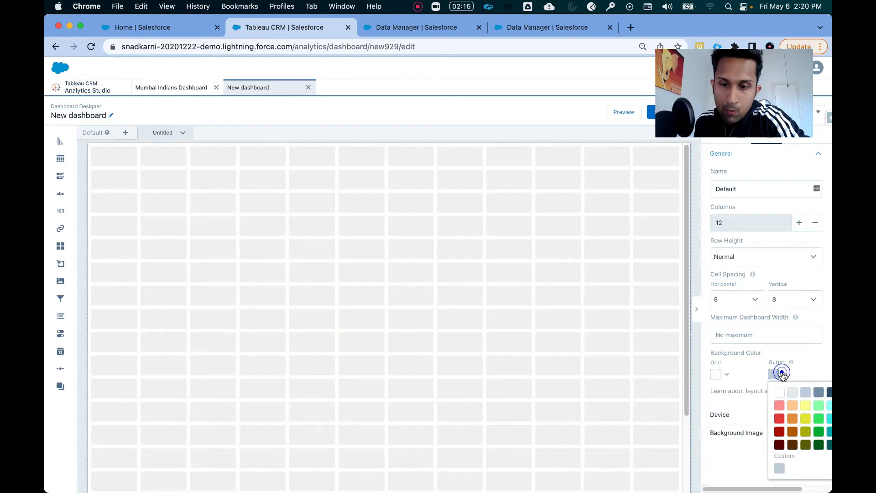
pyautogui.click(778, 394)
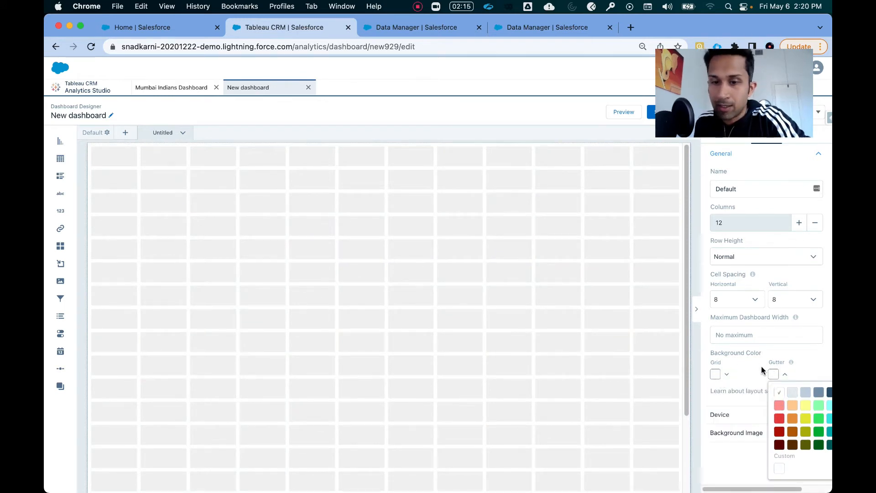
pyautogui.click(392, 240)
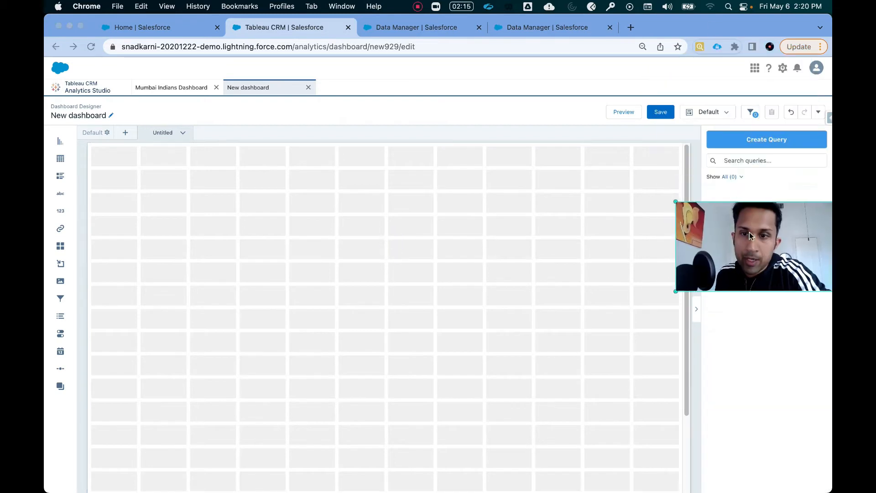
# - Add a container widget across the top of the new dashboard, spanning its full width and about four rows high
pyautogui.click(171, 87)
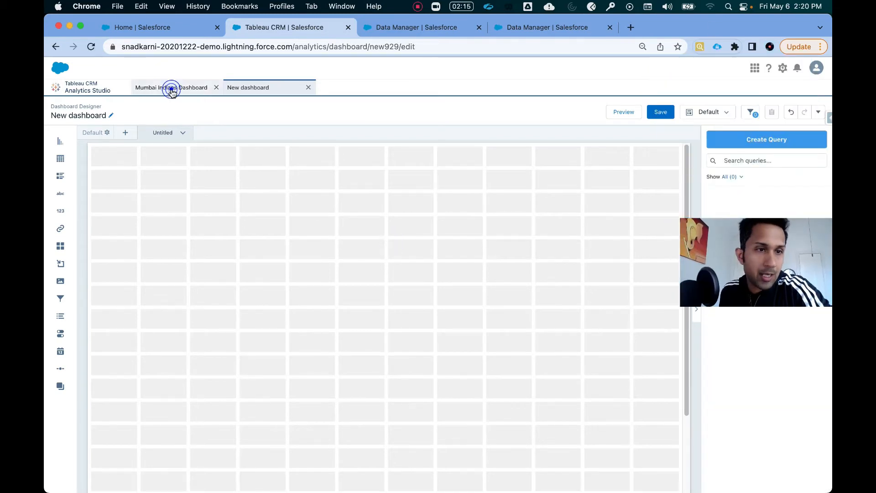
pyautogui.click(258, 90)
pyautogui.moveTo(60, 263); pyautogui.dragTo(106, 168)
pyautogui.moveTo(235, 179); pyautogui.dragTo(662, 192)
pyautogui.click(312, 195)
pyautogui.moveTo(387, 209); pyautogui.dragTo(383, 231)
# - Place an image widget at the left end of the header container and upload mumbai_indians.png into it
pyautogui.moveTo(61, 282); pyautogui.dragTo(128, 179)
pyautogui.moveTo(186, 189); pyautogui.dragTo(201, 208)
pyautogui.doubleClick(166, 179)
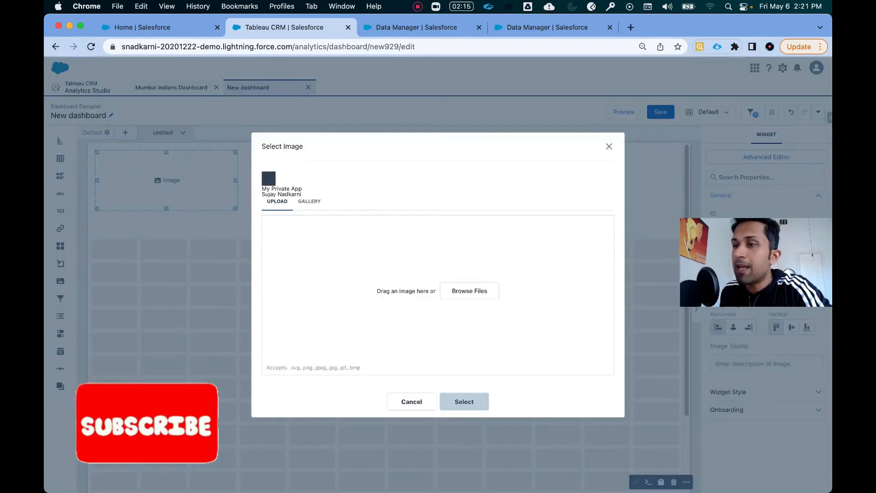
pyautogui.press('super+Tab')
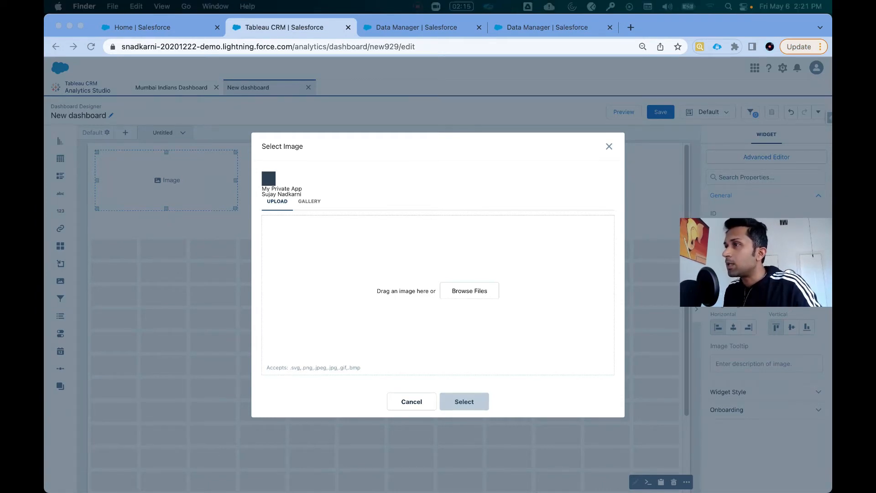
pyautogui.moveTo(675, 267); pyautogui.dragTo(420, 286)
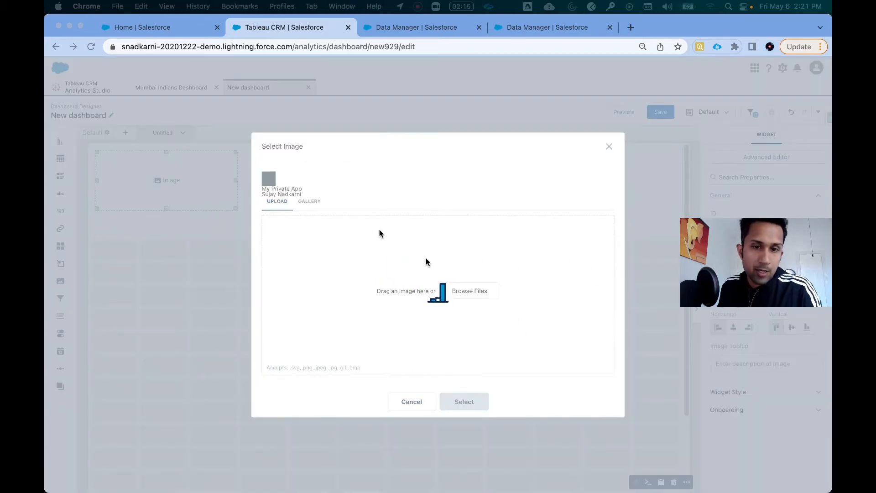
pyautogui.click(454, 400)
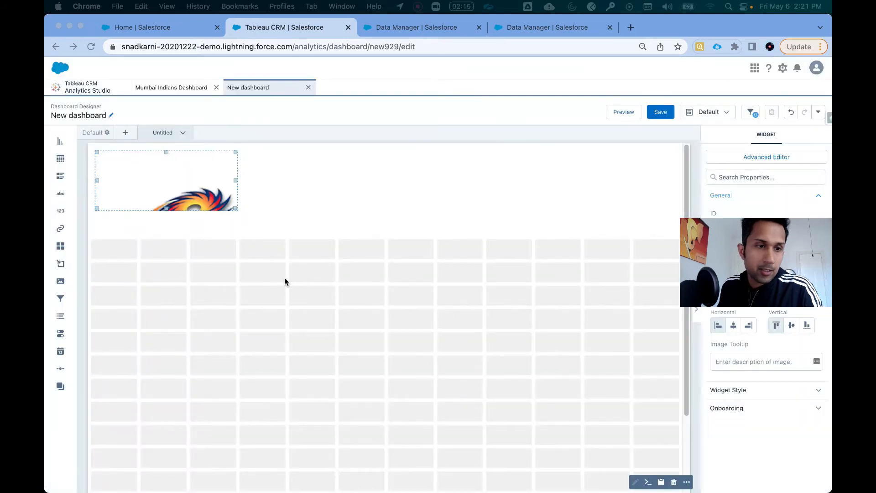
# - Enlarge the logo's image widget within the header container and set its image scale to Fit Height
pyautogui.moveTo(235, 212); pyautogui.dragTo(304, 254)
pyautogui.click(222, 195)
pyautogui.moveTo(739, 224); pyautogui.dragTo(738, 99)
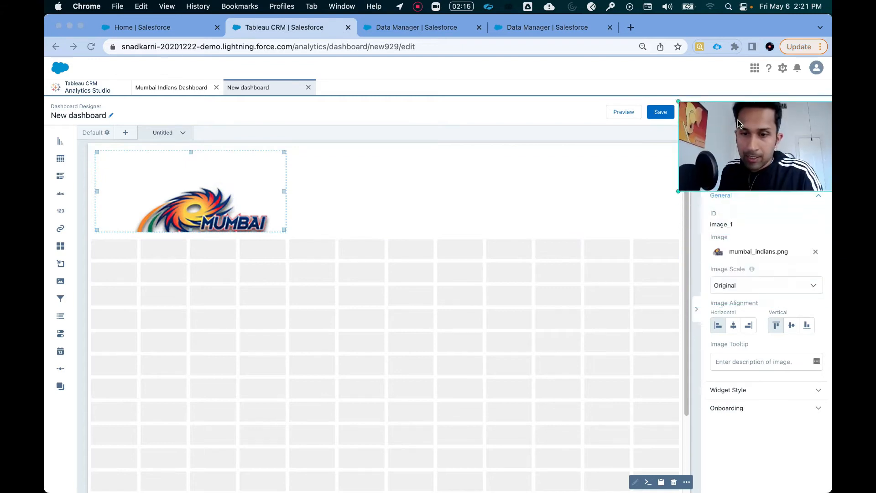
pyautogui.click(763, 288)
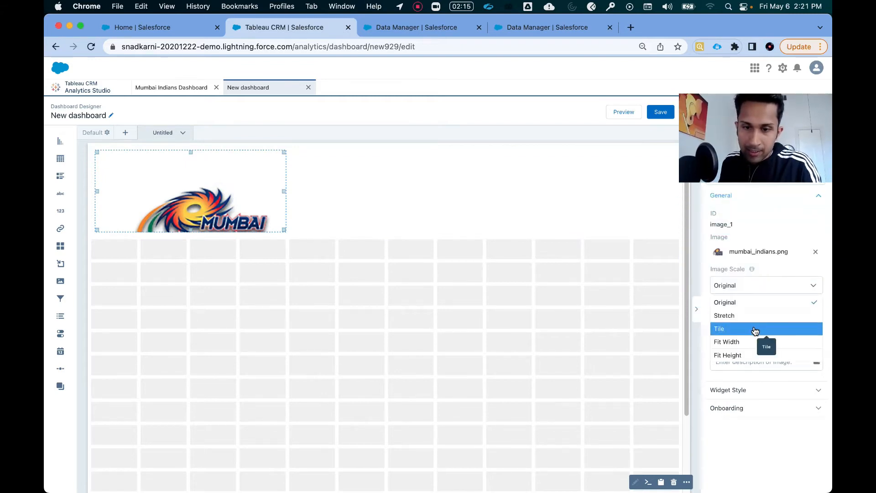
pyautogui.click(750, 343)
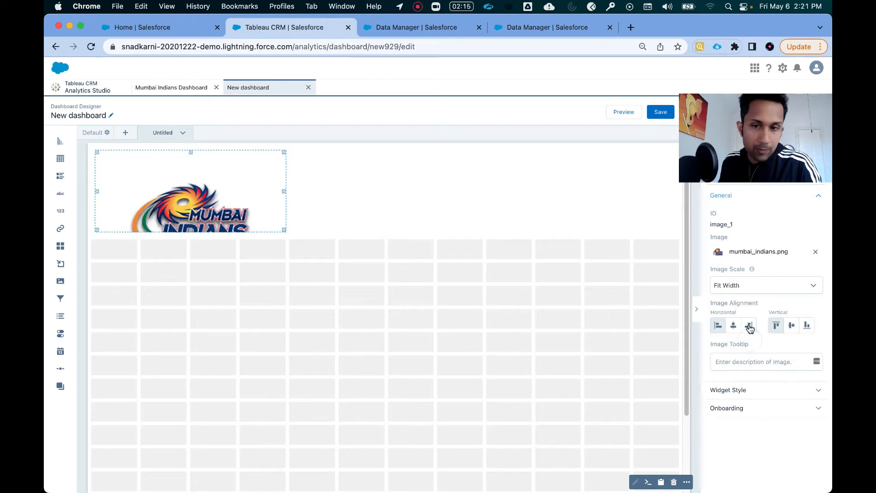
pyautogui.click(754, 286)
pyautogui.click(741, 356)
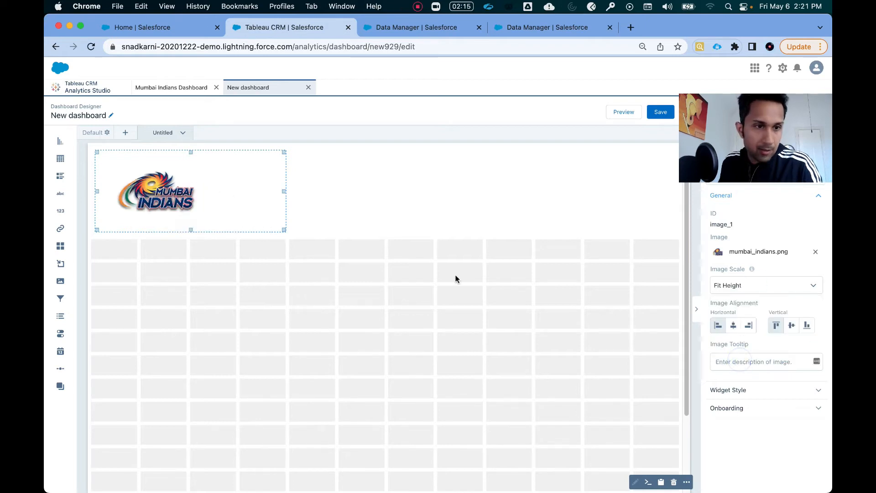
# - Narrow the logo's image widget to about three grid columns
pyautogui.click(258, 208)
pyautogui.moveTo(283, 230); pyautogui.dragTo(211, 214)
pyautogui.click(345, 309)
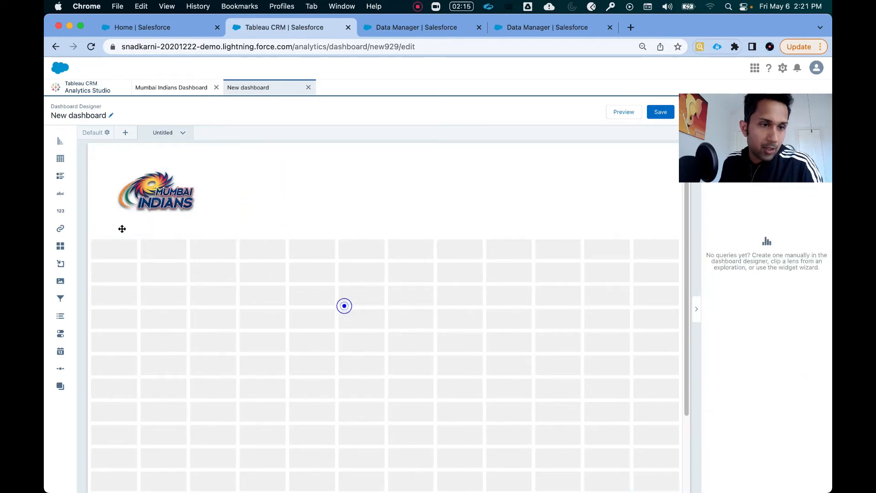
# - Check the title in the Mumbai Indians Dashboard, and add a wide text widget beside the logo in the new dashboard
pyautogui.click(175, 88)
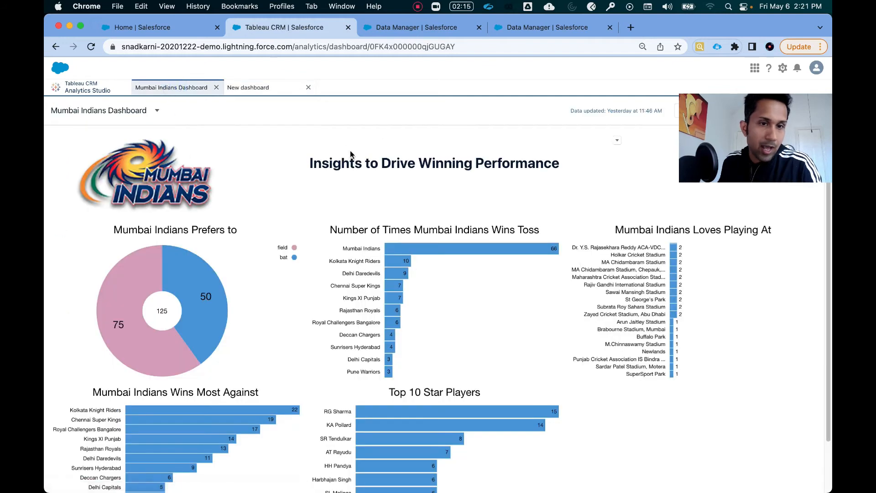
pyautogui.click(246, 88)
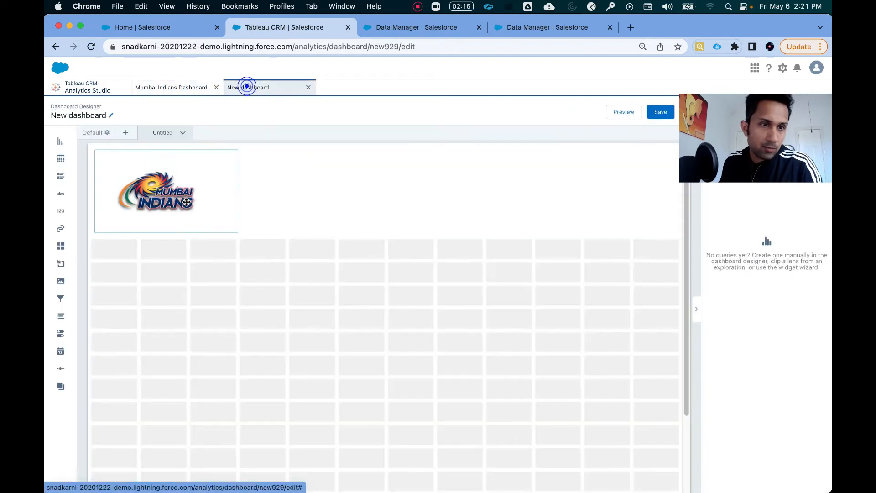
pyautogui.moveTo(98, 198); pyautogui.dragTo(567, 211)
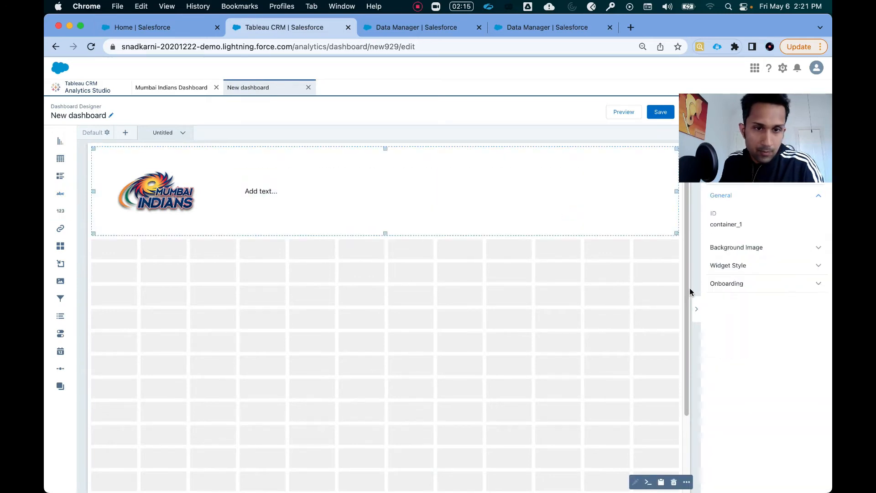
# - Replace the text widget's placeholder with "Insights to Winning Performance"
pyautogui.click(233, 186)
pyautogui.click(271, 189)
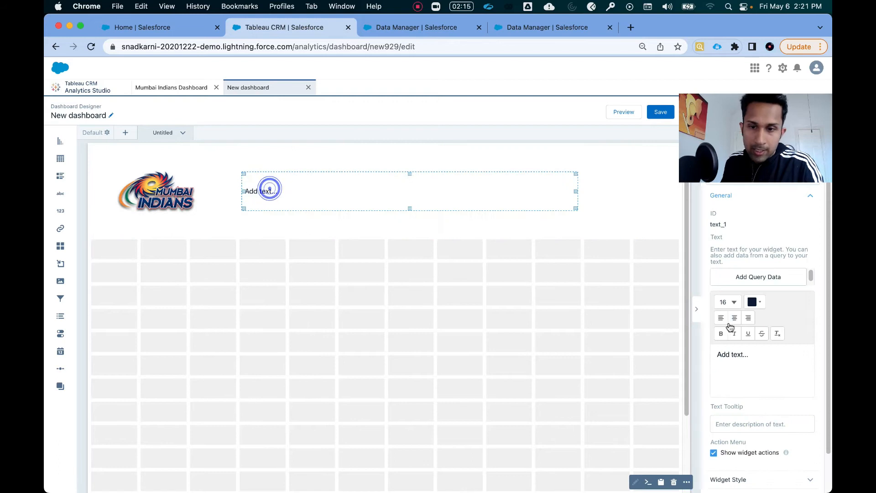
pyautogui.tripleClick(752, 353)
pyautogui.write('Insigh')
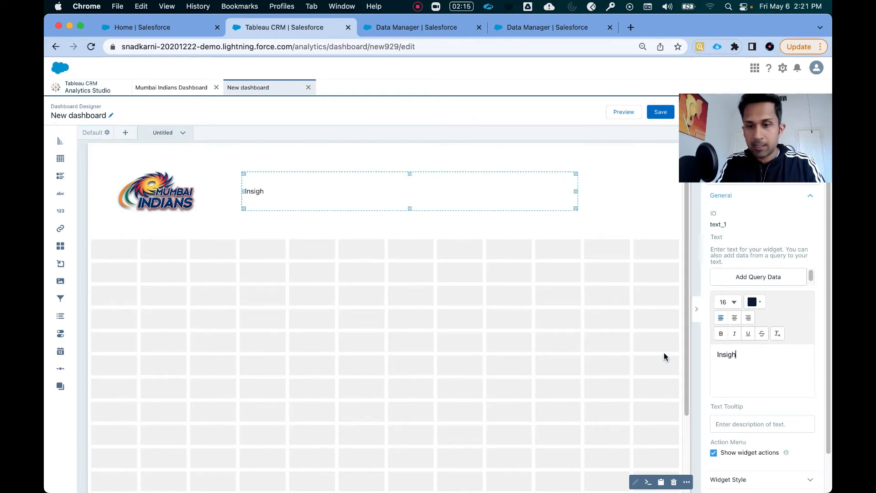
pyautogui.write('ts to Winning Performance')
# - Format the whole header title as bold with font size 32
pyautogui.press('super+a')
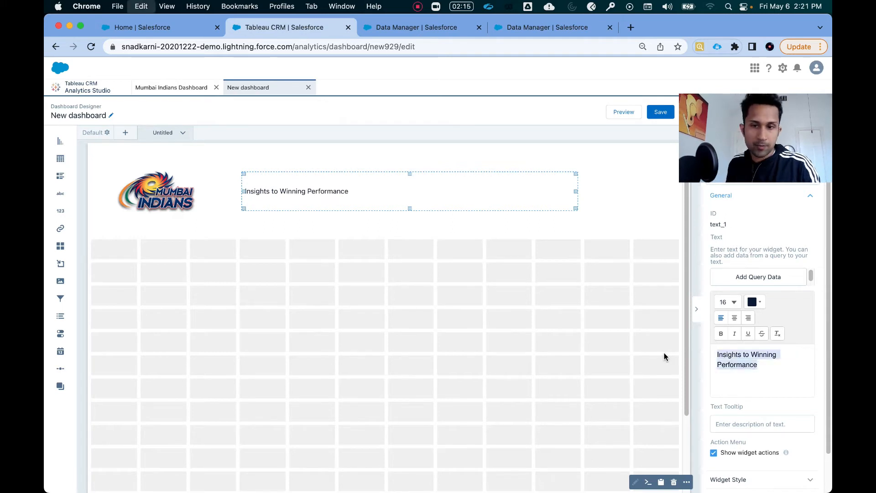
pyautogui.click(721, 333)
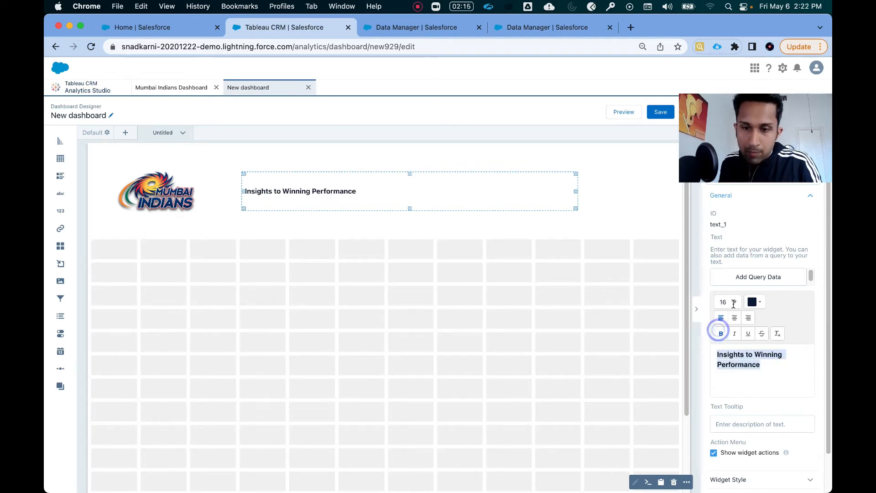
pyautogui.click(728, 302)
pyautogui.scroll(-3, 734, 361)
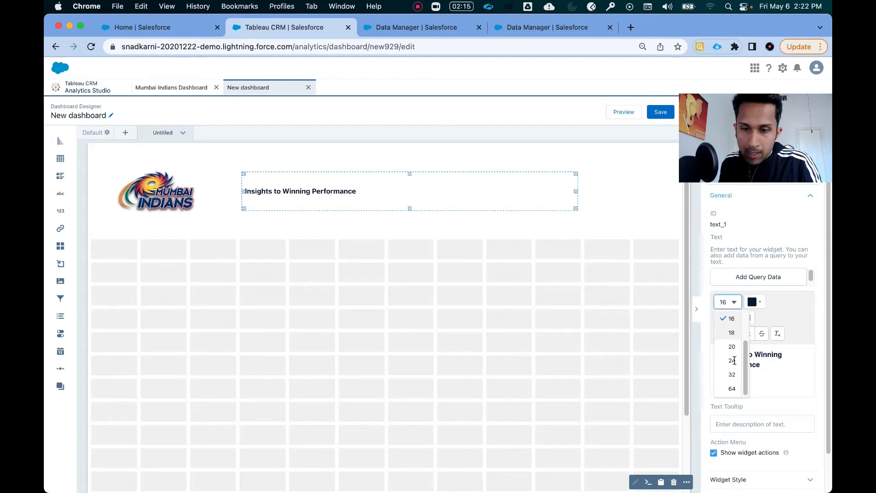
pyautogui.click(732, 371)
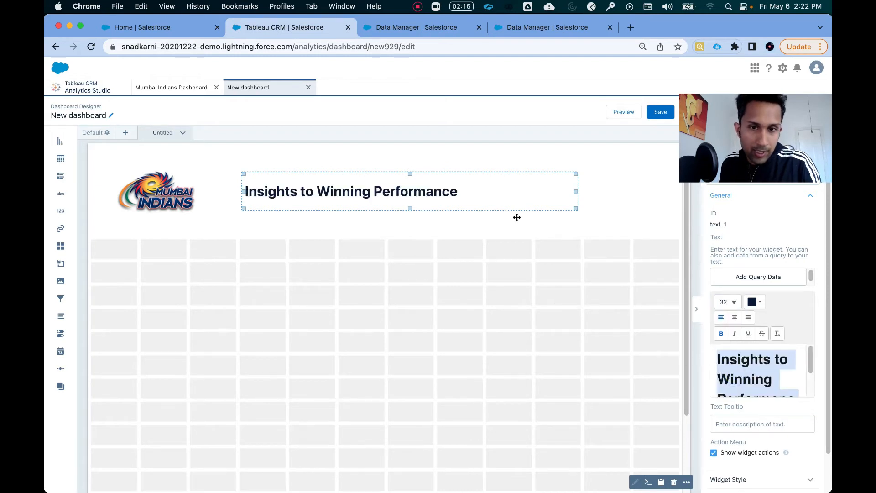
pyautogui.click(560, 310)
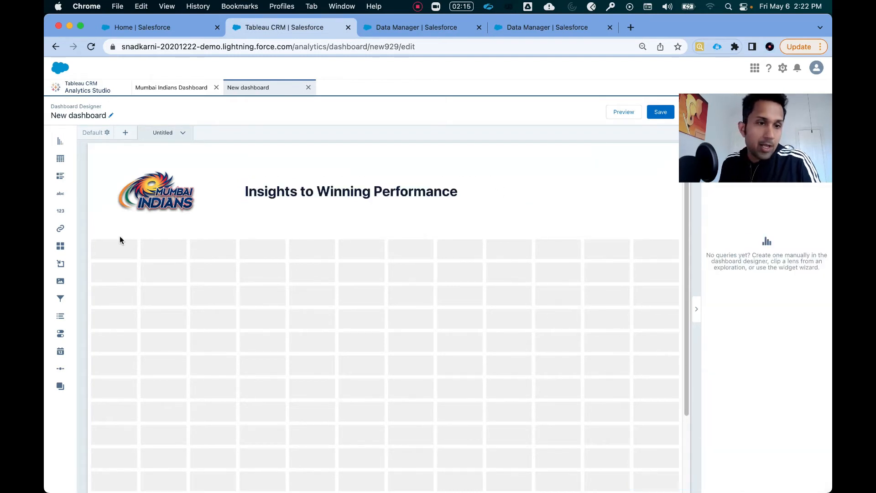
# - Rename the untitled dashboard page as Team Statistics
pyautogui.click(159, 134)
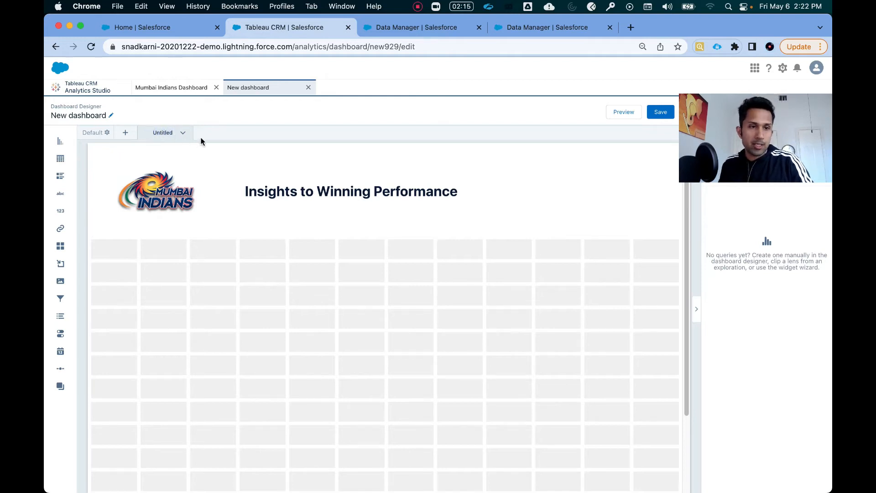
pyautogui.click(181, 133)
pyautogui.click(200, 151)
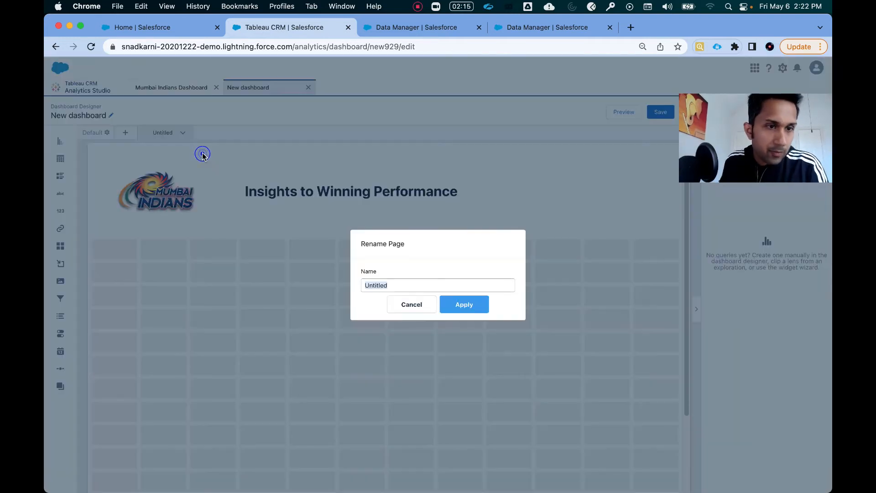
pyautogui.write('M')
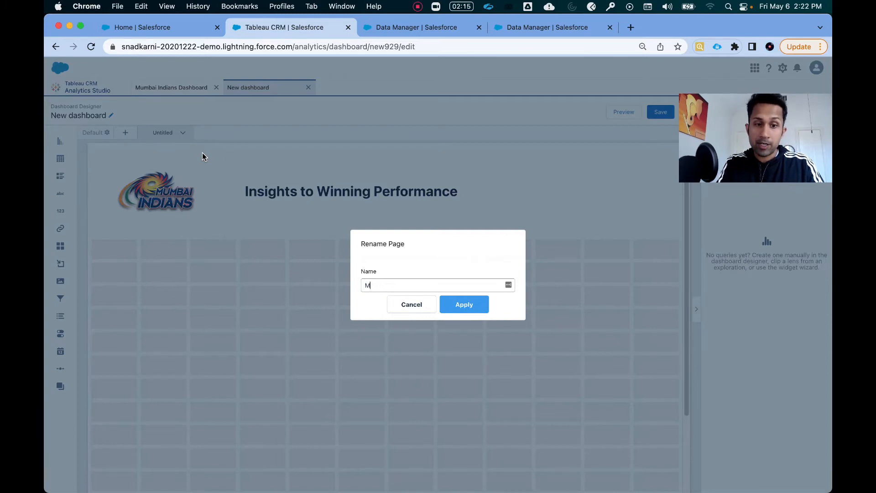
pyautogui.write('atm Statistics')
pyautogui.click(464, 305)
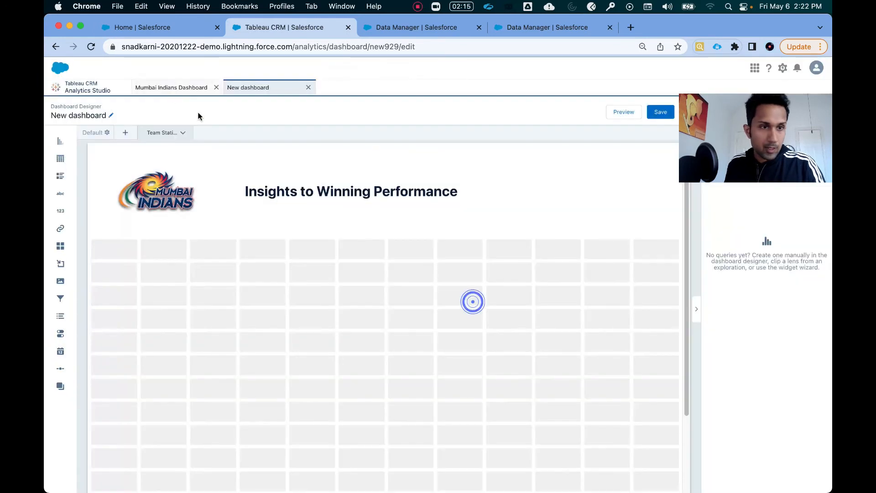
# - Clone the Team Statistics page, with its logo and title header, as a second dashboard page
pyautogui.click(125, 136)
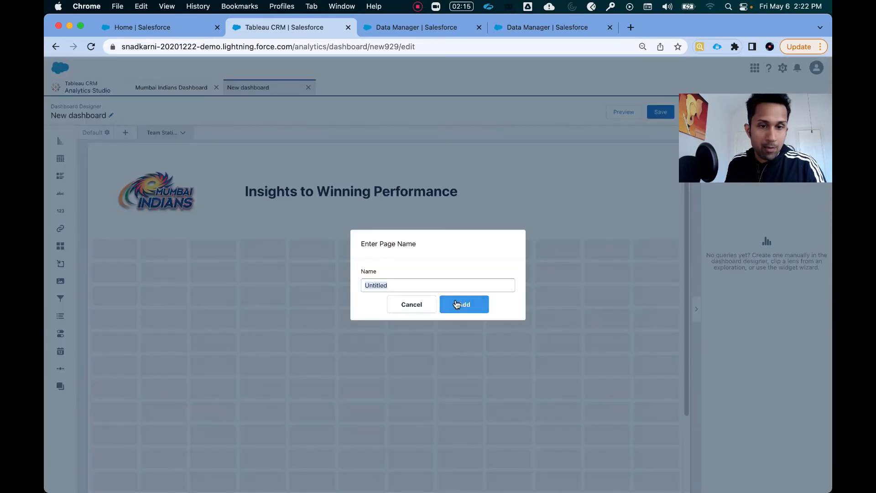
pyautogui.click(422, 307)
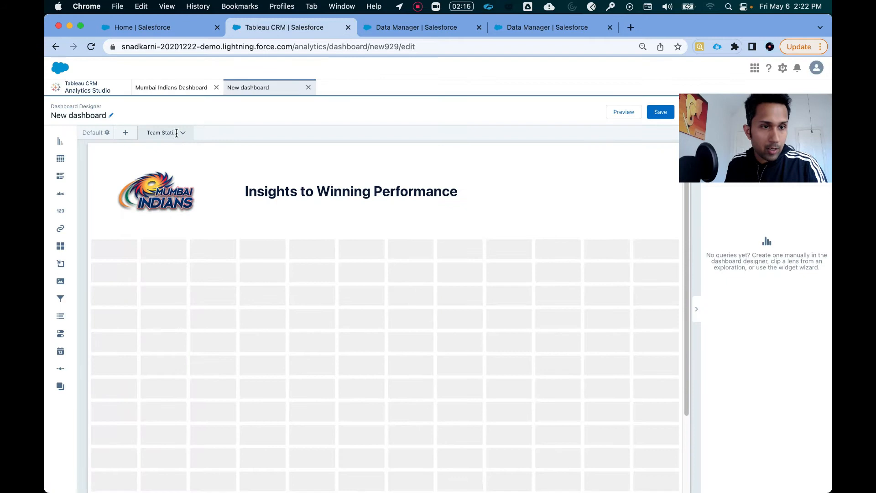
pyautogui.click(182, 133)
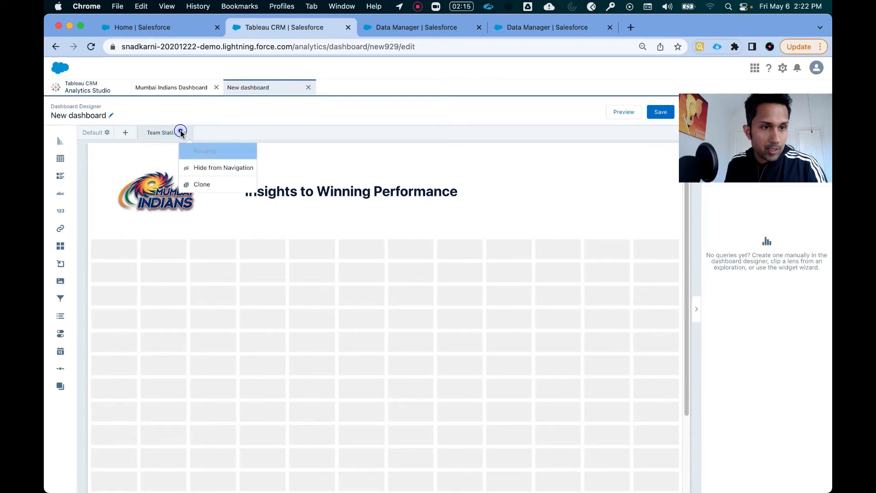
pyautogui.click(202, 183)
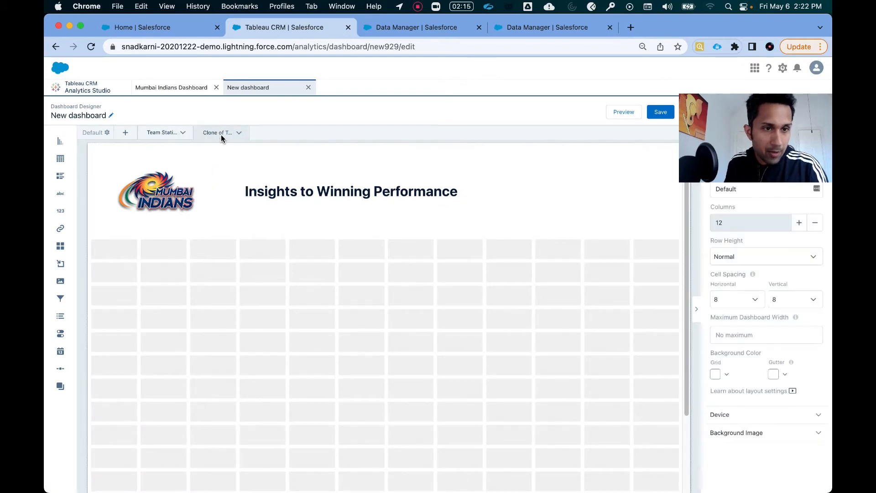
# - Rename the cloned page as Player Statistics and return to the Team Statistics page
pyautogui.click(237, 133)
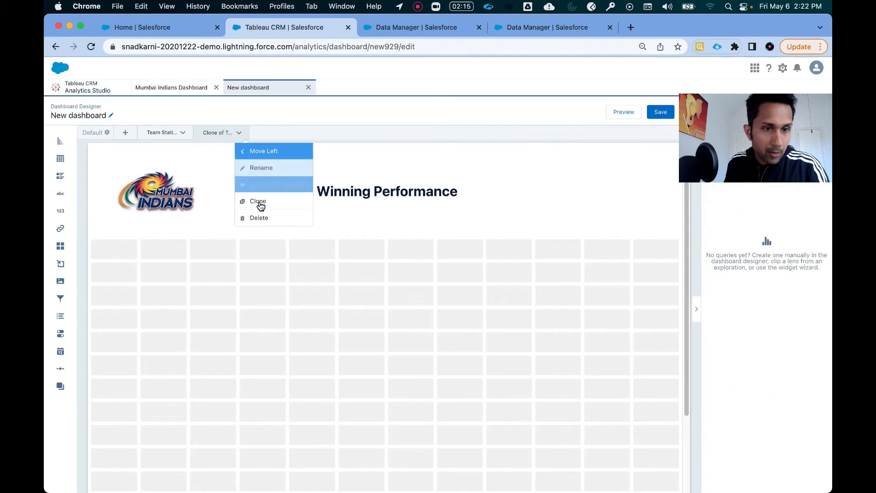
pyautogui.click(262, 169)
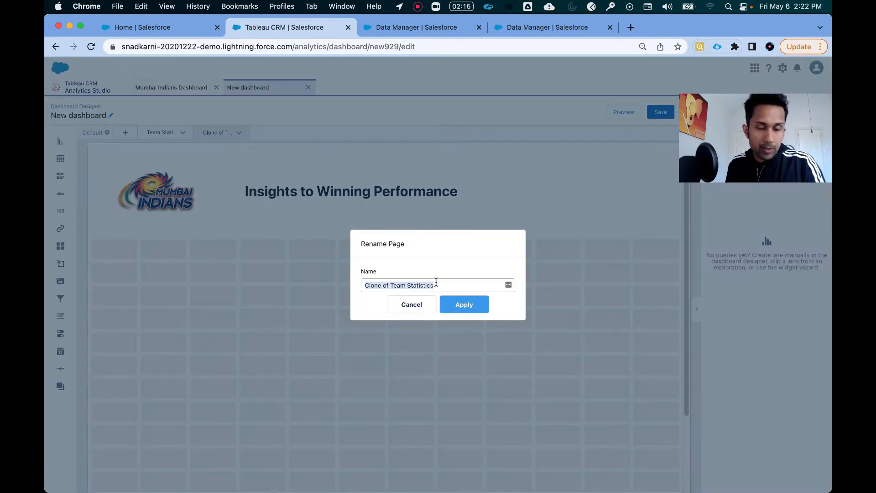
pyautogui.press('BackSpace')
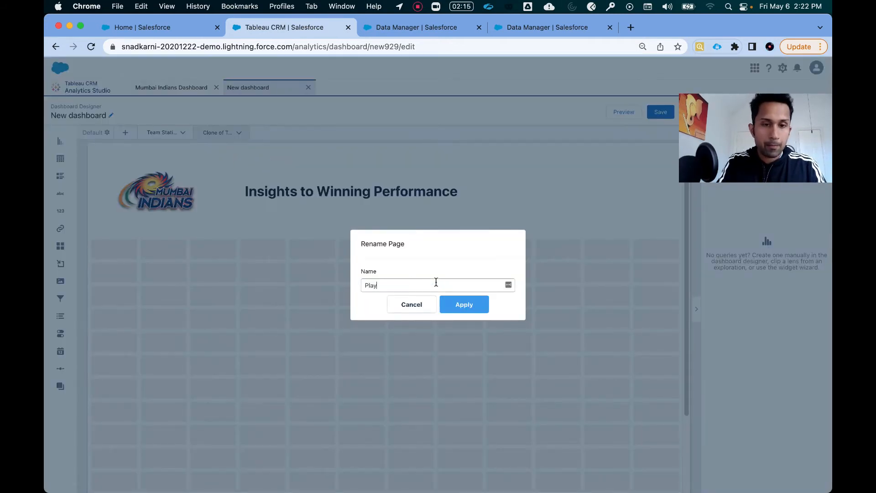
pyautogui.write('Player Statistics')
pyautogui.click(464, 301)
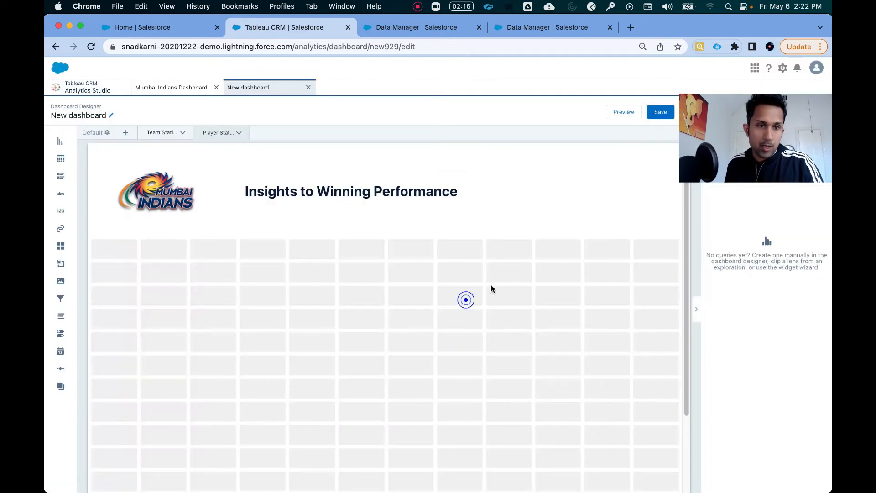
pyautogui.click(156, 133)
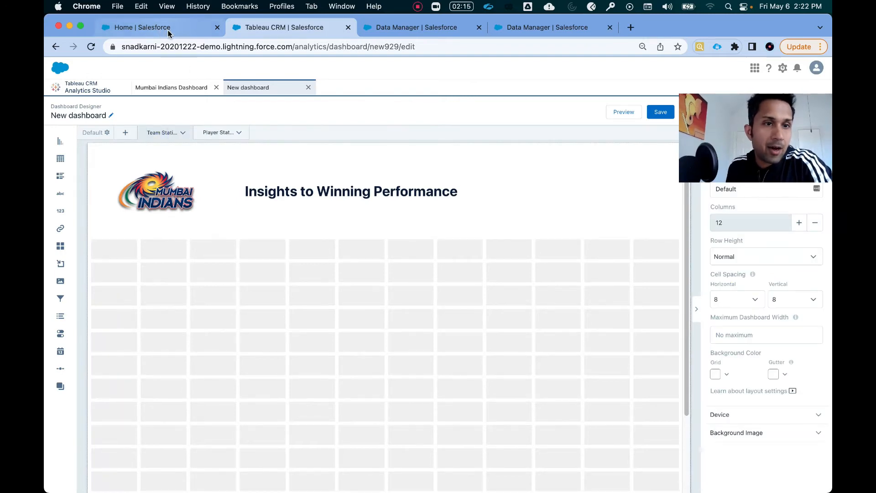
# - Check the charts in the Mumbai Indians Dashboard for reference and return to the new dashboard
pyautogui.click(172, 88)
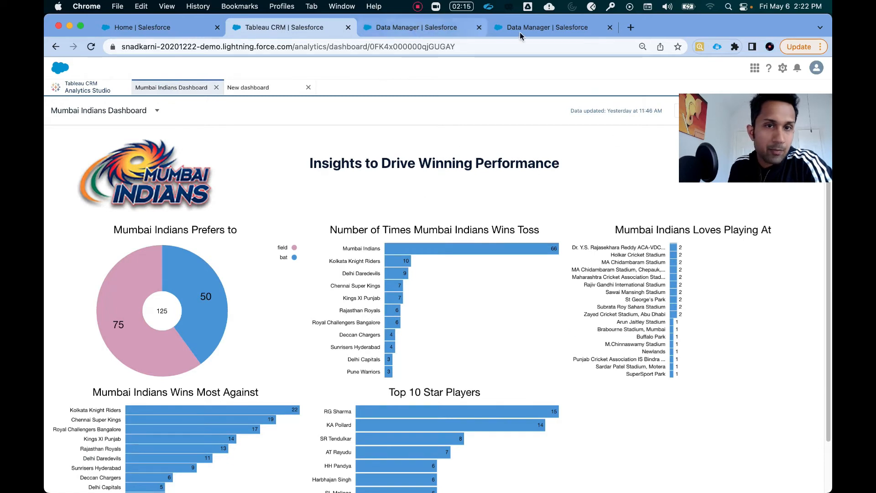
pyautogui.click(251, 87)
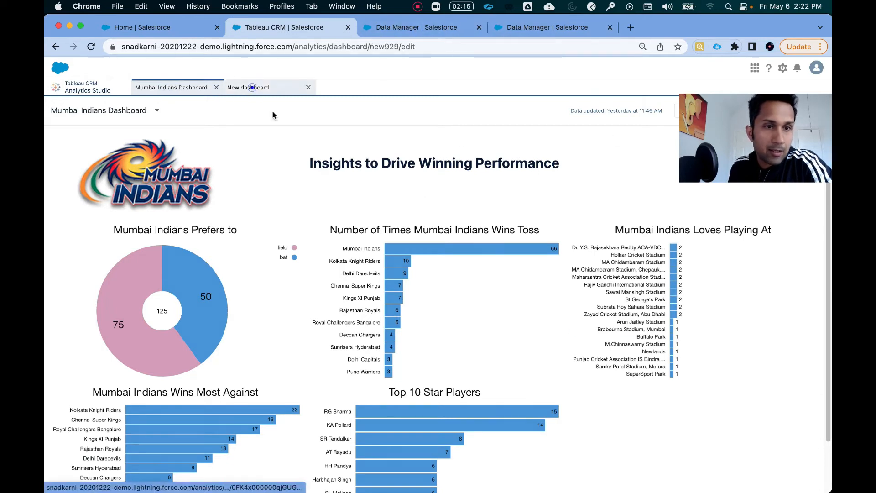
pyautogui.click(634, 329)
pyautogui.moveTo(737, 163); pyautogui.dragTo(760, 464)
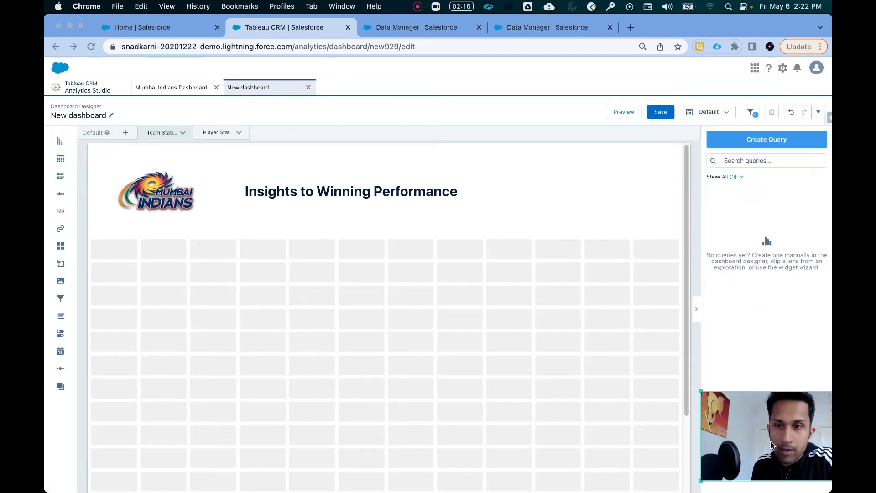
# - Create a query on the MumbaiIndiansMatchStats dataset with a filter for WinningTeam equals Mumbai Indians
pyautogui.click(767, 142)
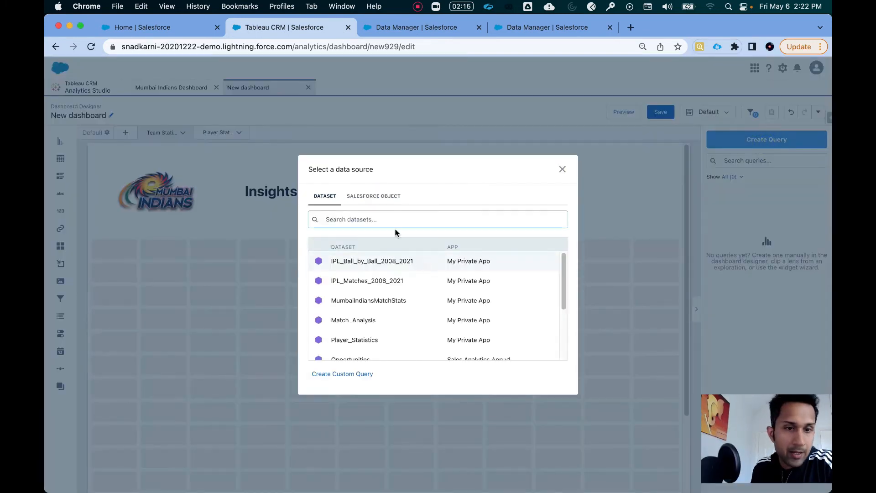
pyautogui.click(387, 303)
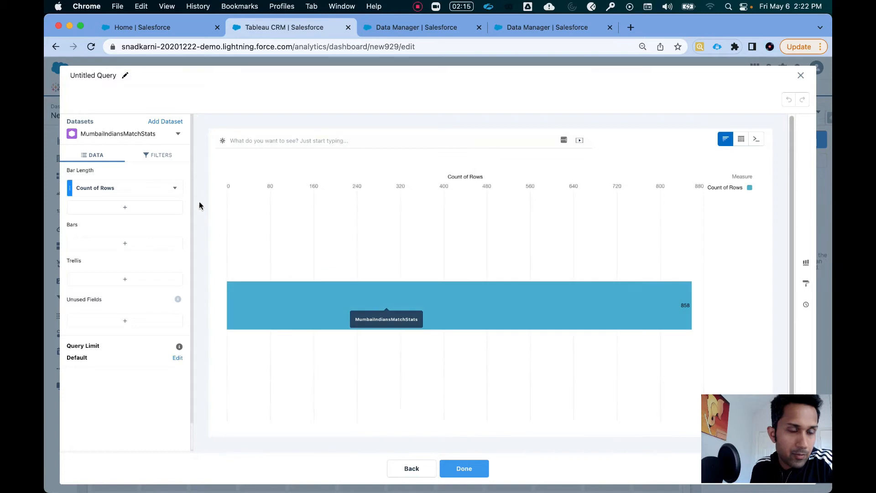
pyautogui.click(158, 157)
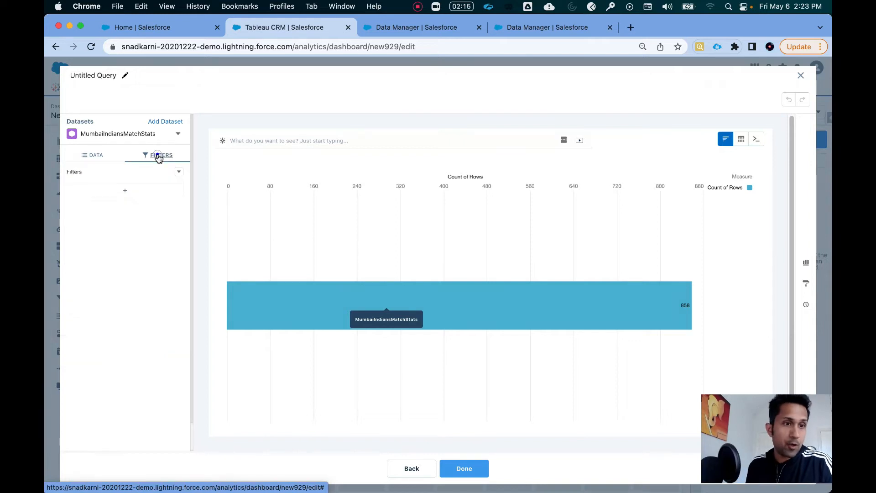
pyautogui.click(133, 190)
pyautogui.write('winning')
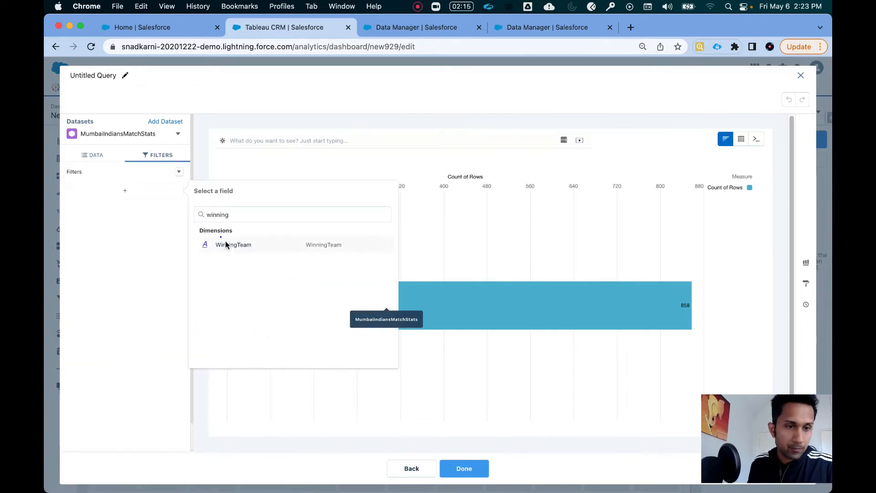
pyautogui.click(225, 245)
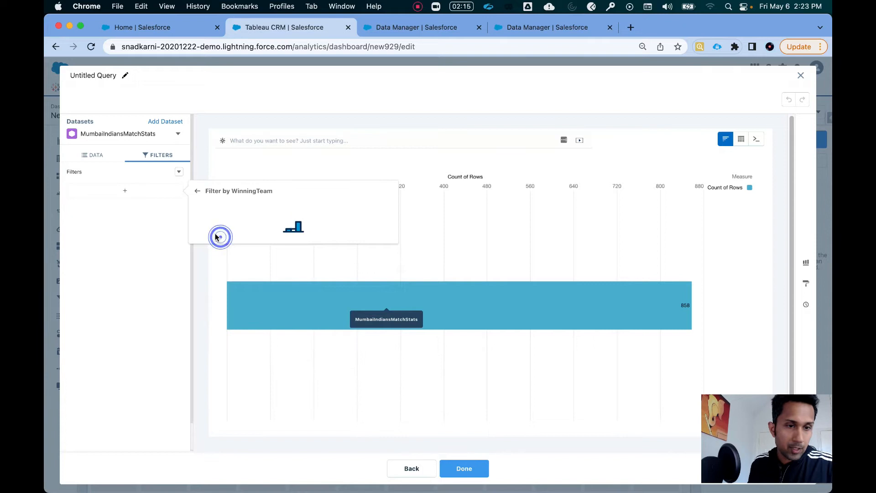
pyautogui.click(262, 256)
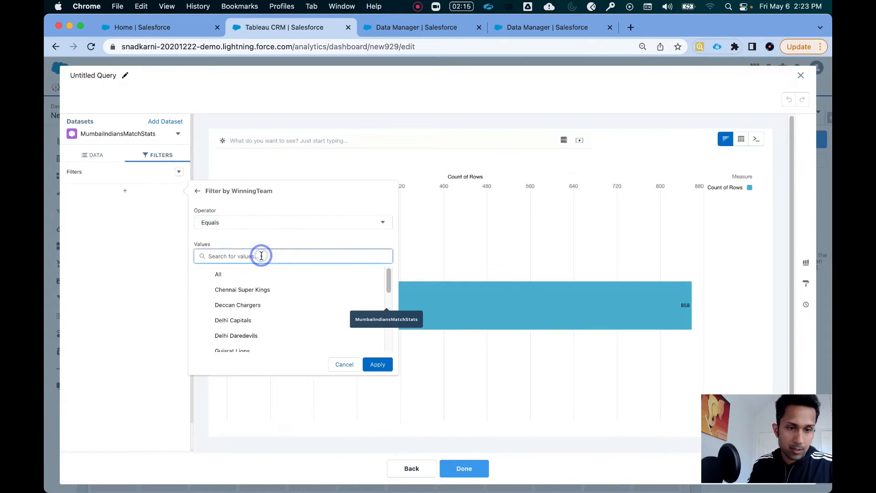
pyautogui.write('Mumbai')
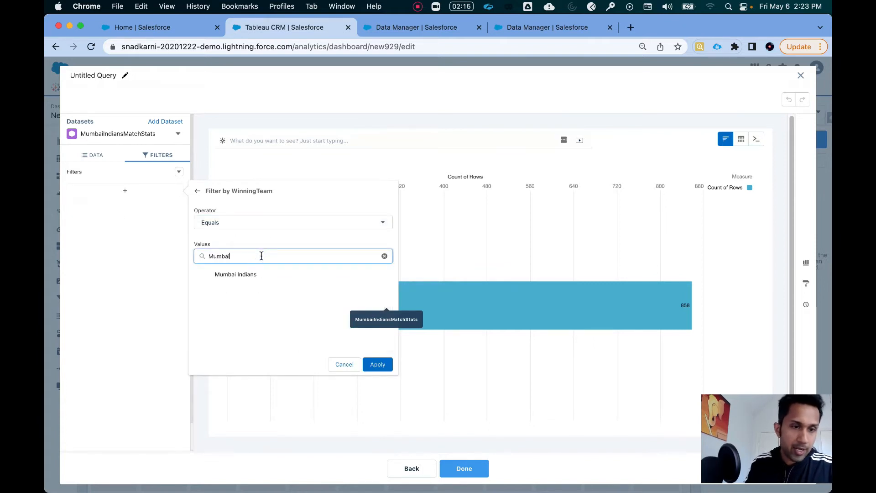
pyautogui.click(285, 276)
pyautogui.click(380, 365)
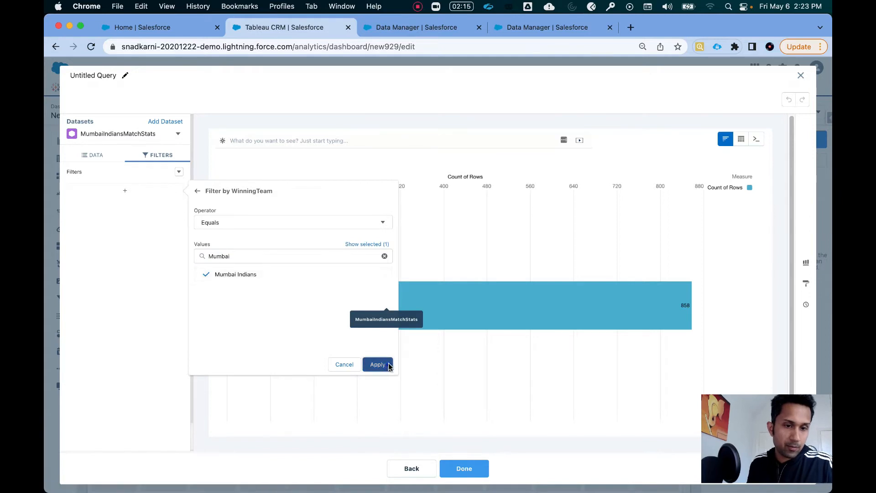
# - Group the query's bars by TossDecision and finish the query
pyautogui.click(106, 158)
pyautogui.click(126, 243)
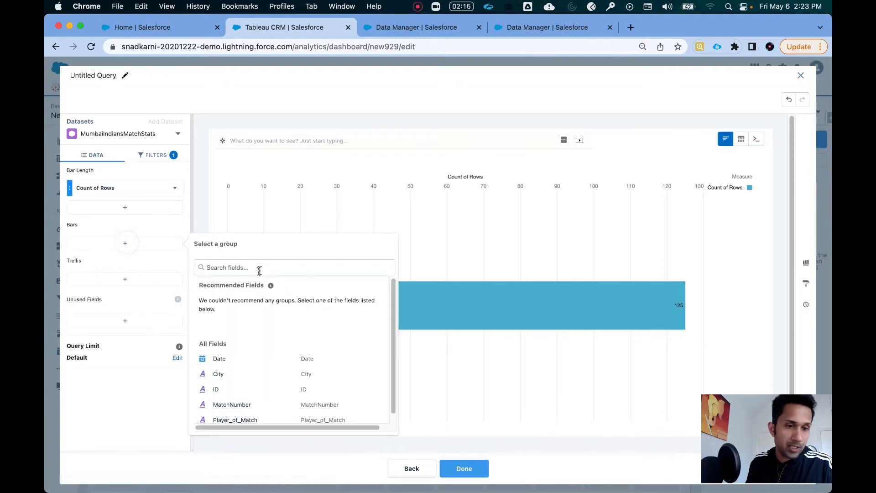
pyautogui.write('toss')
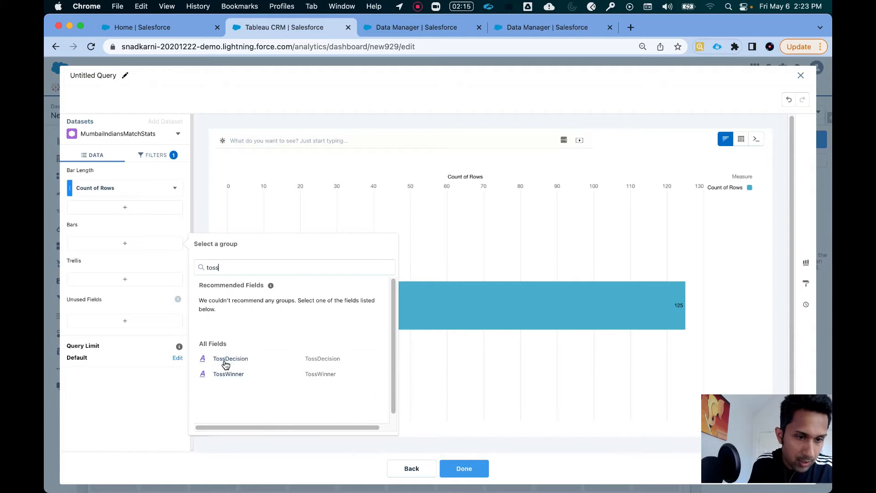
pyautogui.click(227, 362)
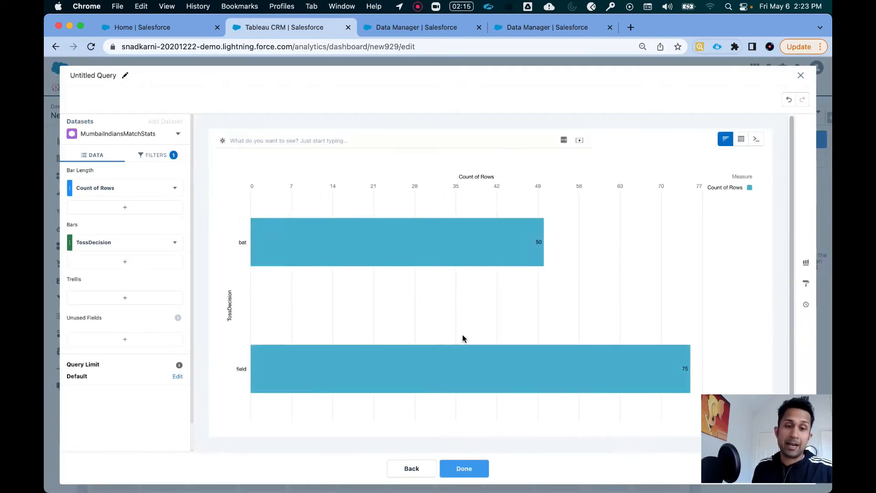
pyautogui.moveTo(279, 374)
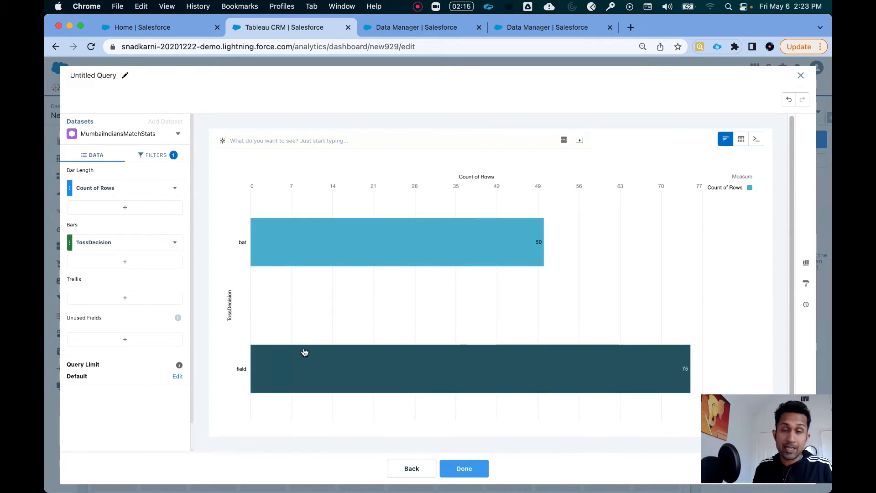
pyautogui.moveTo(304, 351)
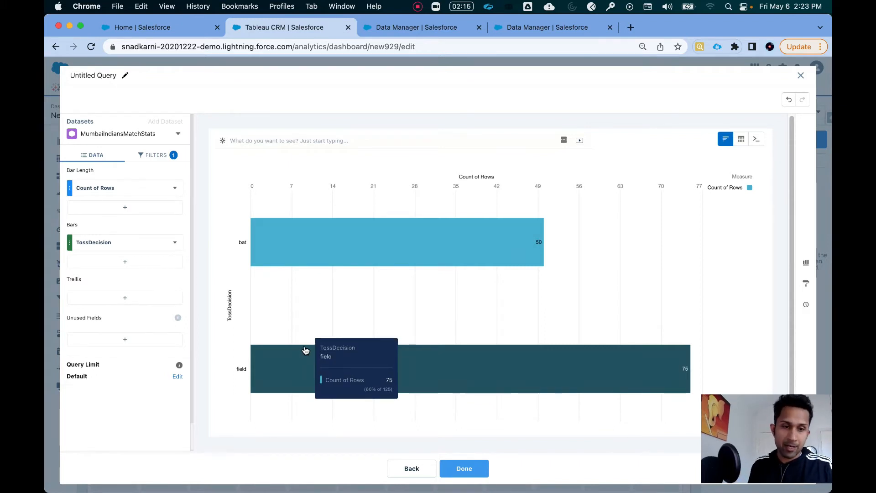
pyautogui.click(465, 470)
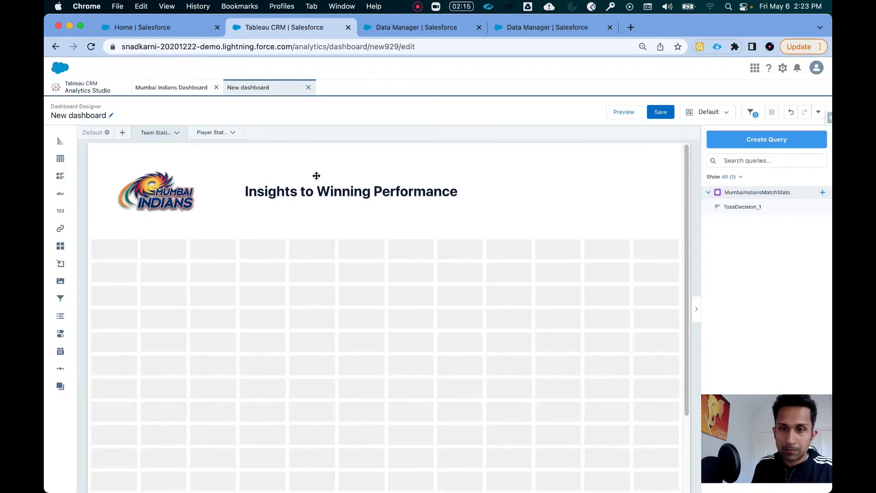
# - Look up the next chart to rebuild in the Mumbai Indians Dashboard and come back to the new dashboard
pyautogui.click(172, 89)
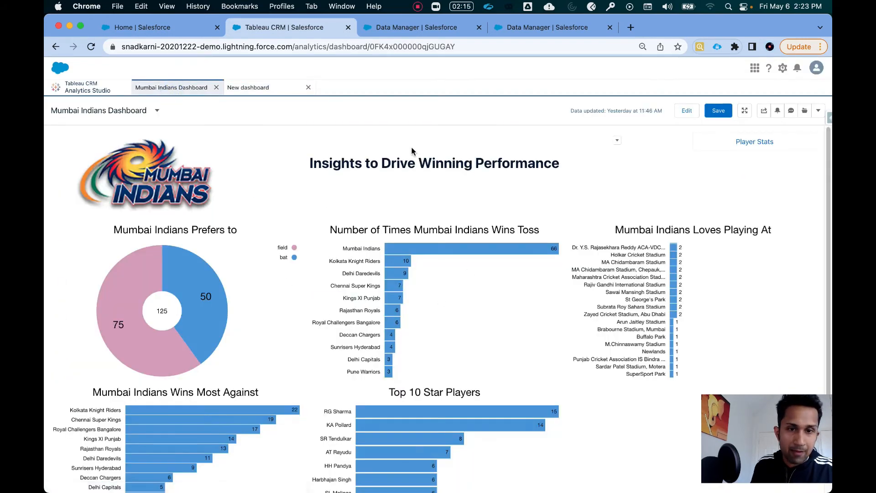
pyautogui.click(274, 85)
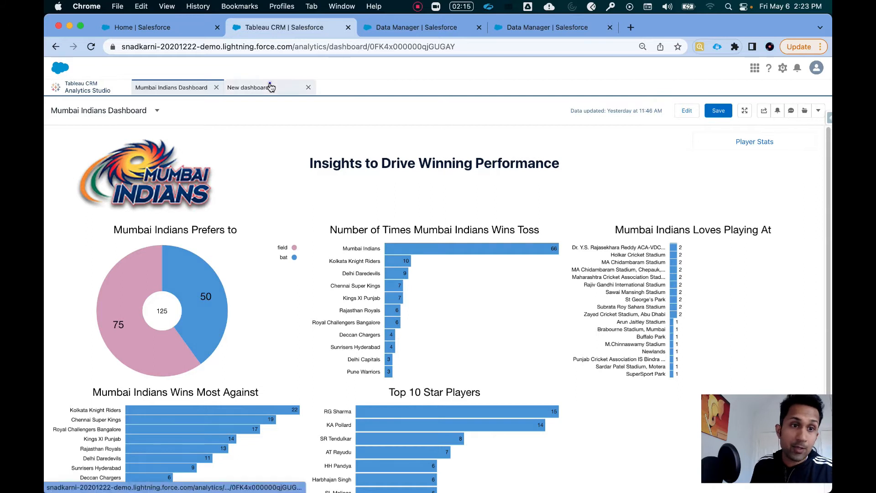
pyautogui.click(546, 343)
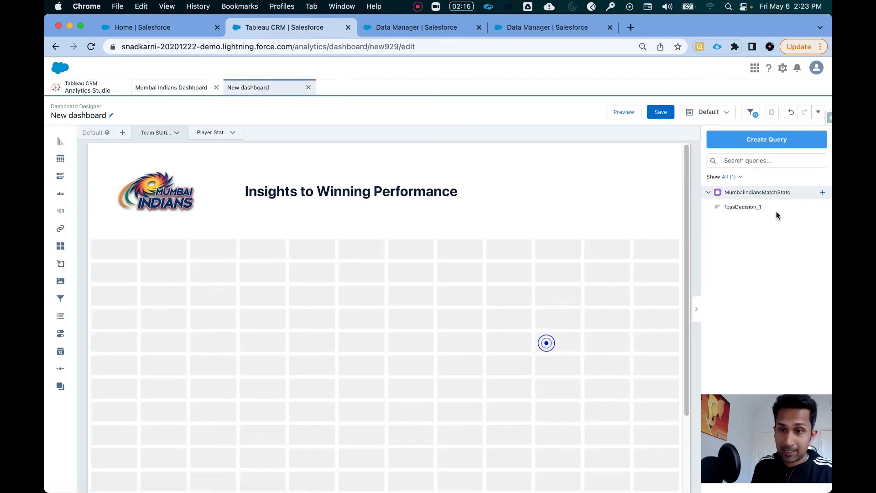
# - Start a new query on the MumbaiIndiansMatchStats dataset and filter it to WinningTeam equals Mumbai Indians
pyautogui.click(822, 194)
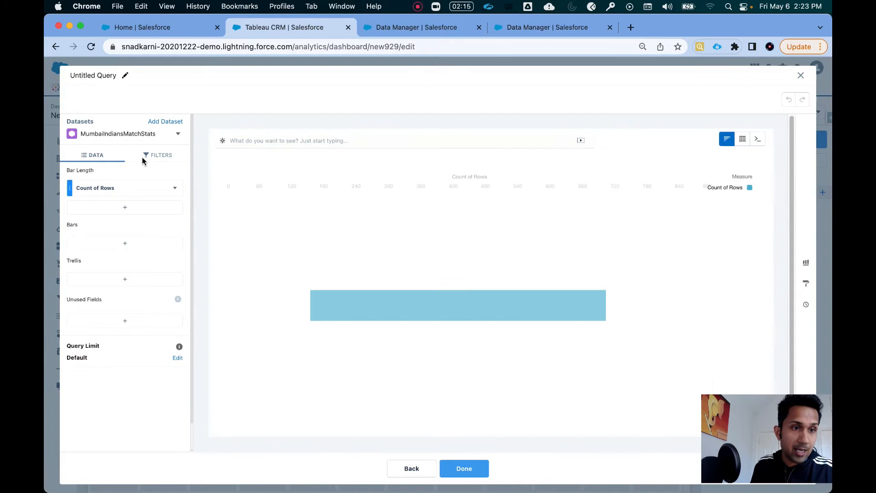
pyautogui.click(173, 156)
pyautogui.click(141, 195)
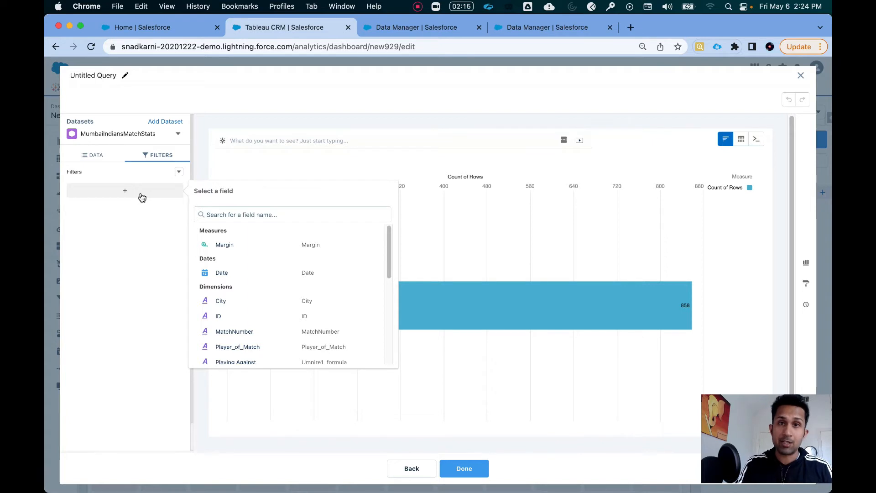
pyautogui.write('Winning')
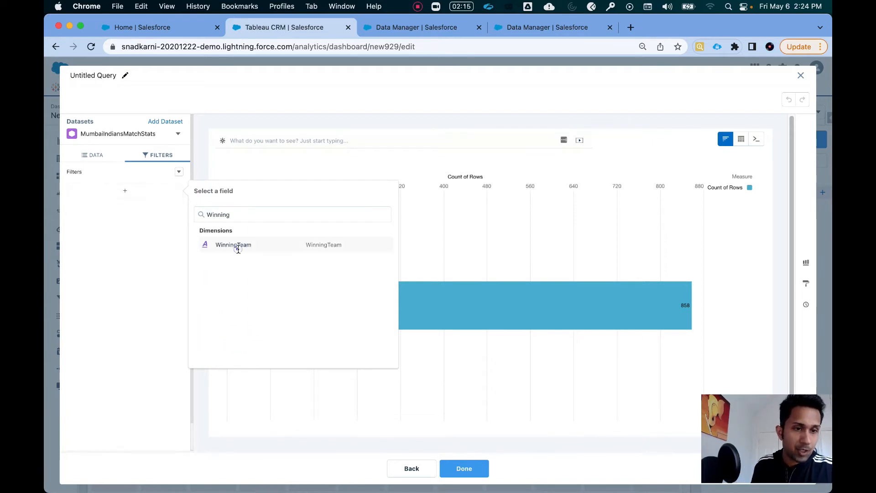
pyautogui.click(238, 249)
pyautogui.click(258, 260)
pyautogui.write('Mumbai')
pyautogui.click(244, 274)
pyautogui.click(377, 364)
# - Group the query's bars by TossWinner and sort them by Count of Rows in descending order
pyautogui.click(93, 155)
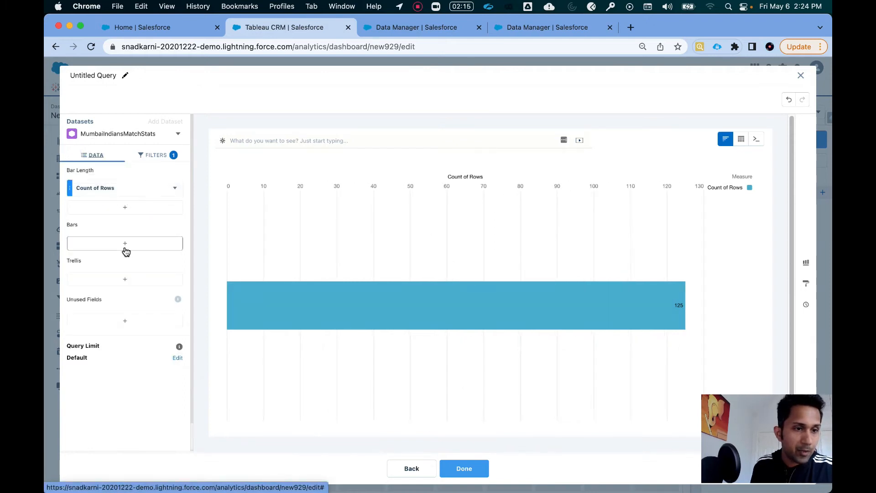
pyautogui.click(124, 250)
pyautogui.click(282, 265)
pyautogui.write('te')
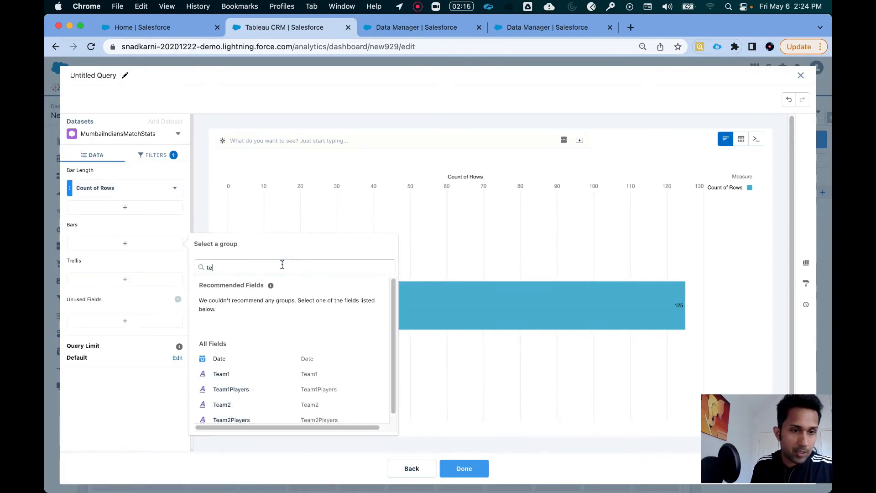
pyautogui.press('BackSpace')
pyautogui.press('BackSpace')
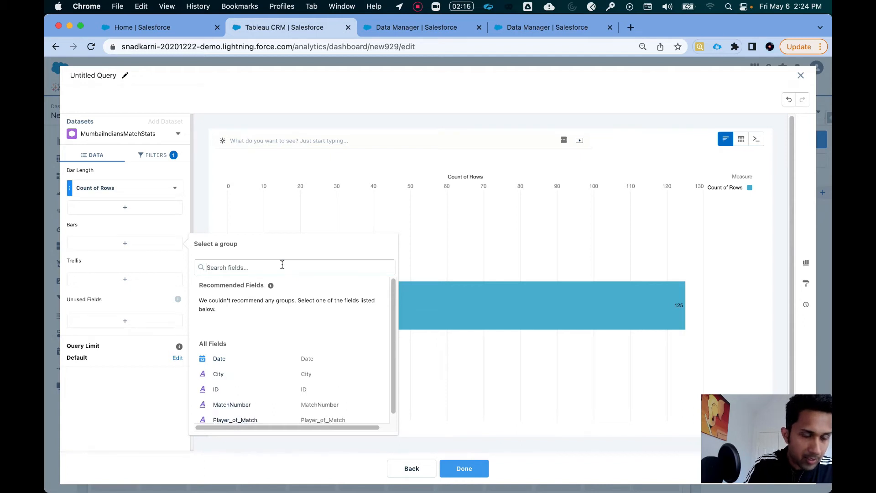
pyautogui.write('toss')
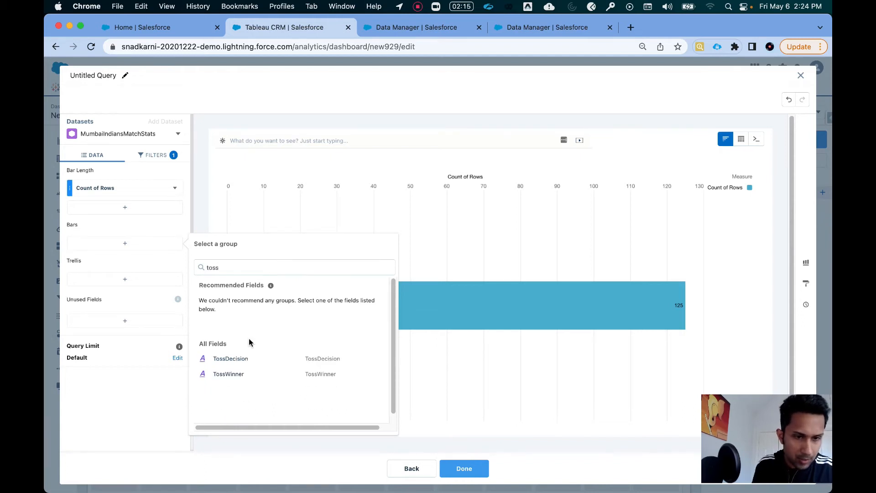
pyautogui.click(242, 374)
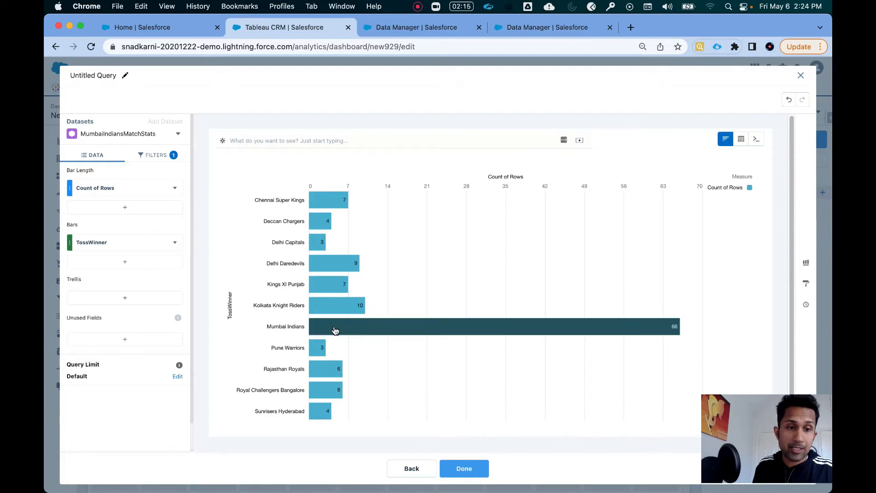
pyautogui.click(509, 178)
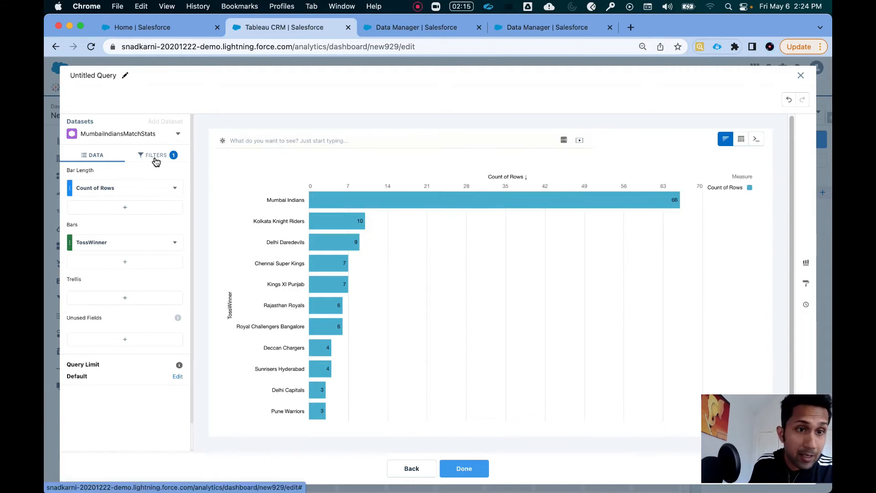
# - Add a filter for TossWinner does not equal Mumbai Indians and finish the query
pyautogui.click(156, 157)
pyautogui.click(133, 222)
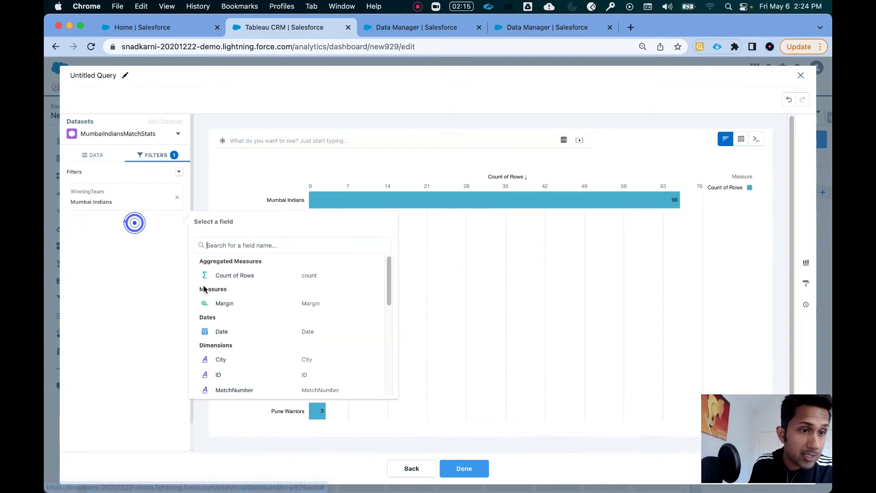
pyautogui.write('toss')
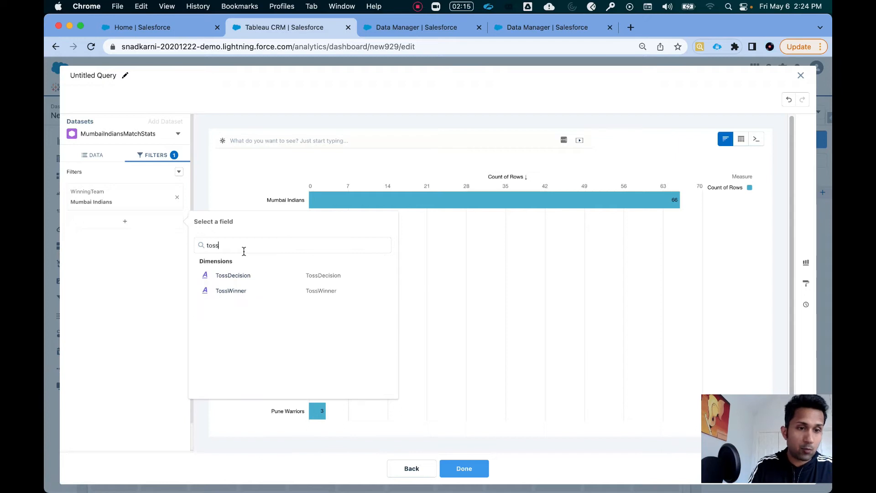
pyautogui.click(246, 291)
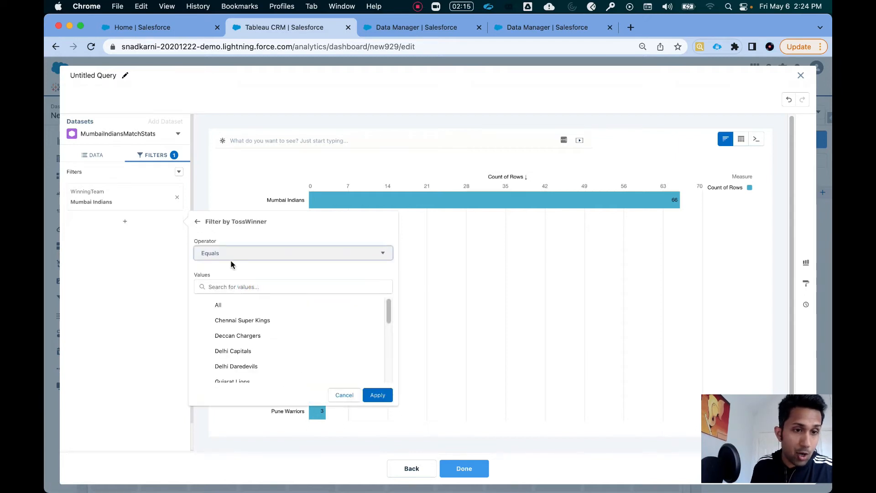
pyautogui.click(233, 254)
pyautogui.click(236, 286)
pyautogui.click(241, 283)
pyautogui.write('Mumb')
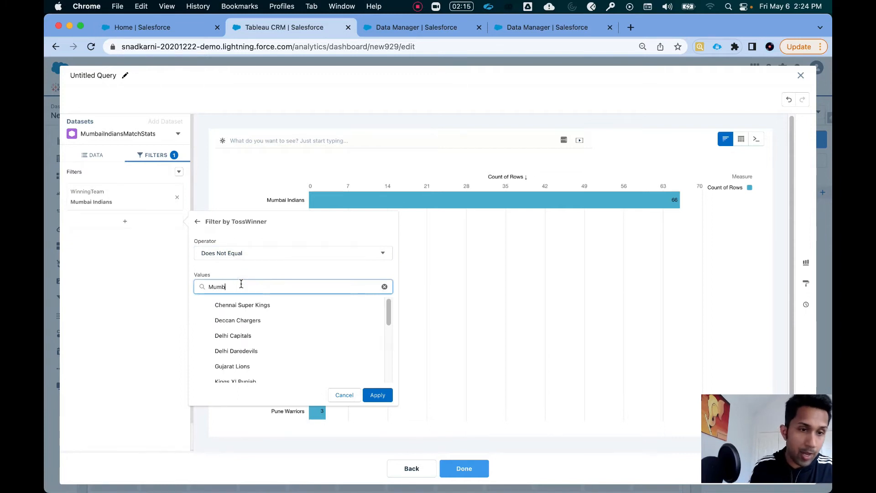
pyautogui.click(247, 305)
pyautogui.click(379, 393)
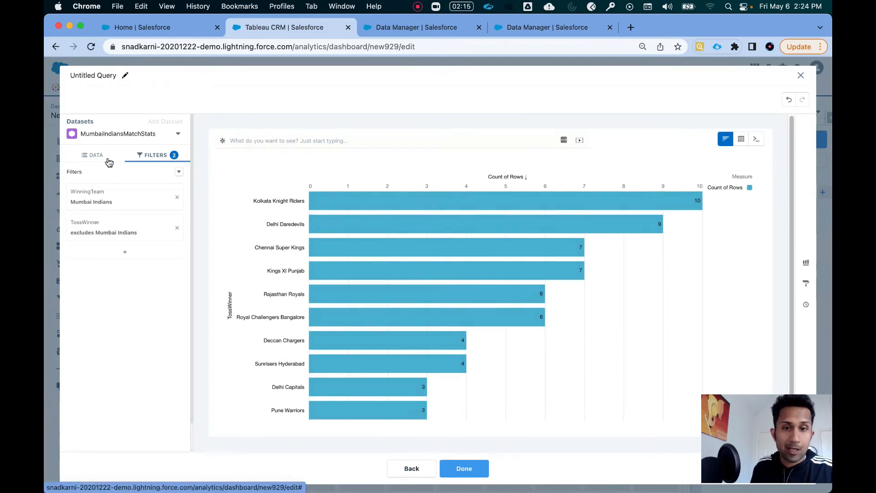
pyautogui.click(106, 158)
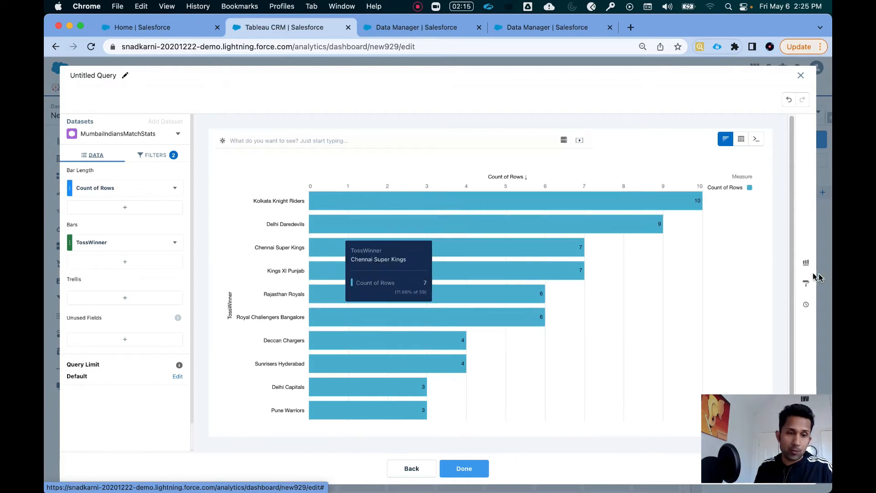
pyautogui.click(463, 468)
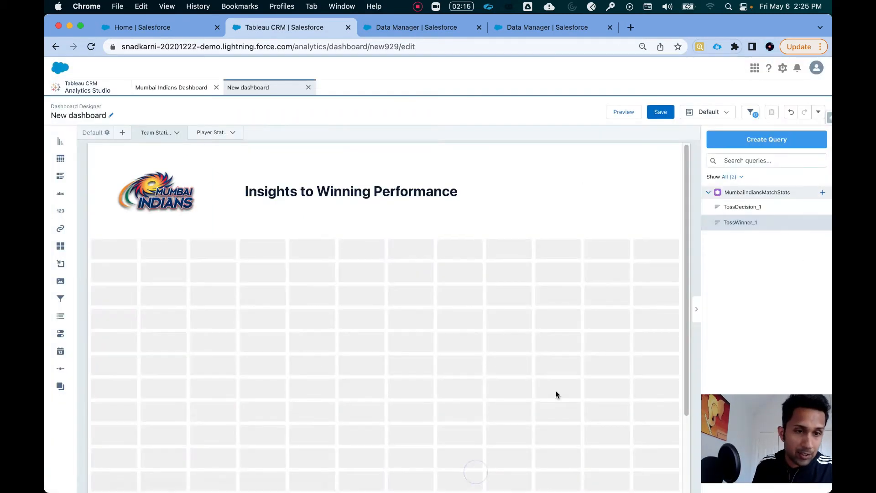
# - Check the next chart in the Mumbai Indians Dashboard, then create another MumbaiIndiansMatchStats query filtered to WinningTeam equals Mumbai Indians
pyautogui.click(192, 90)
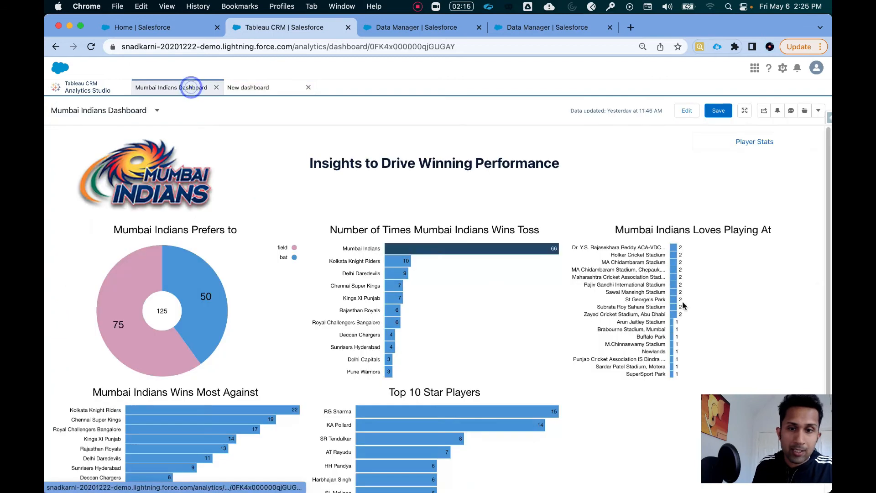
pyautogui.click(244, 92)
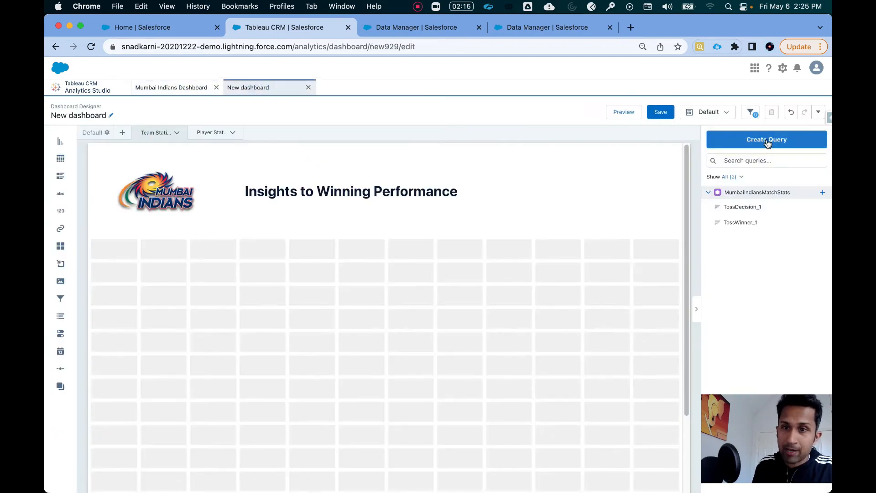
pyautogui.click(767, 141)
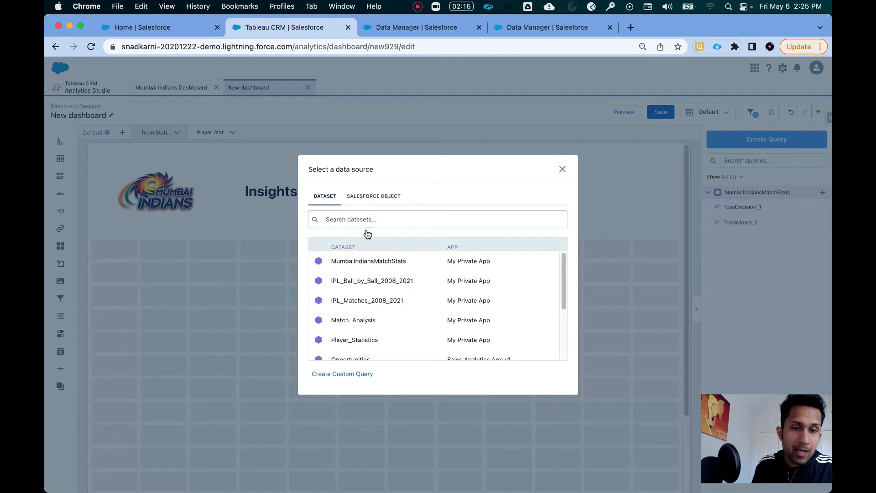
pyautogui.click(377, 266)
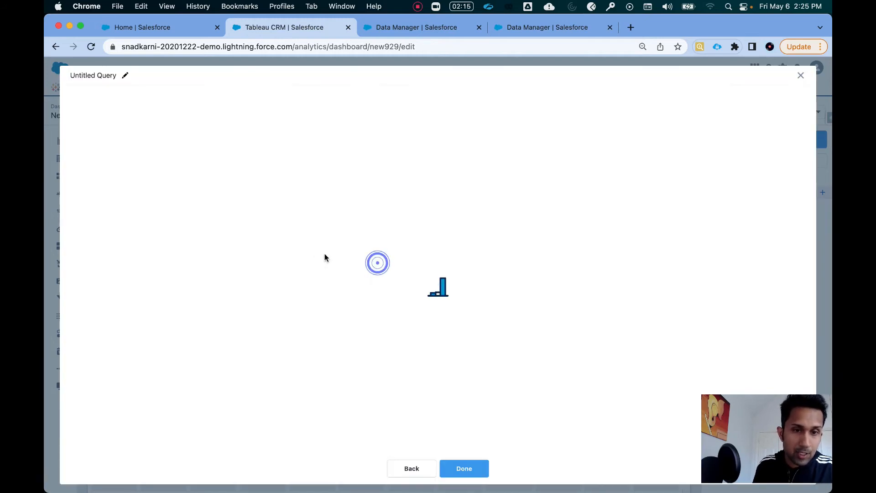
pyautogui.click(158, 156)
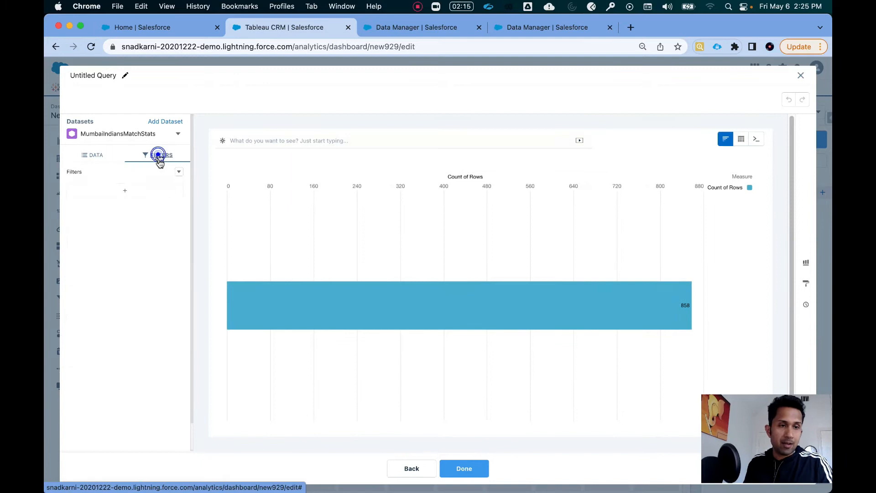
pyautogui.click(166, 186)
pyautogui.write('Winnin')
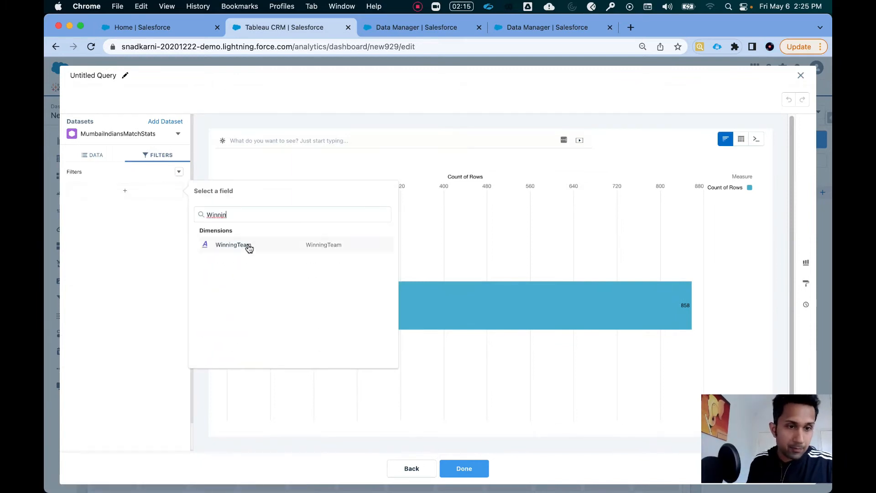
pyautogui.click(249, 247)
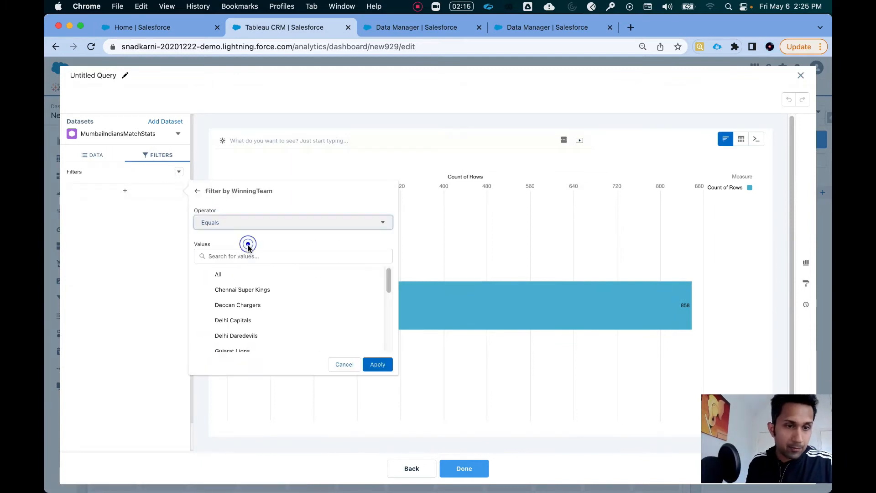
pyautogui.click(263, 258)
pyautogui.write('Mumbai')
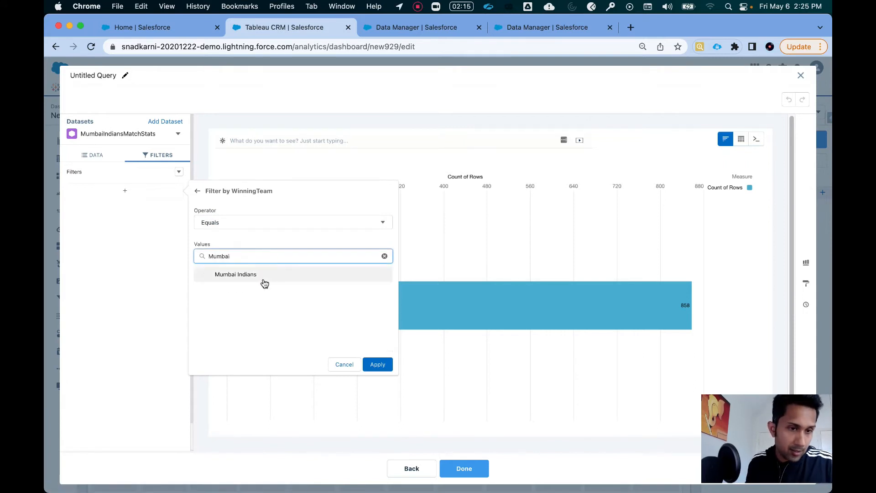
pyautogui.click(262, 276)
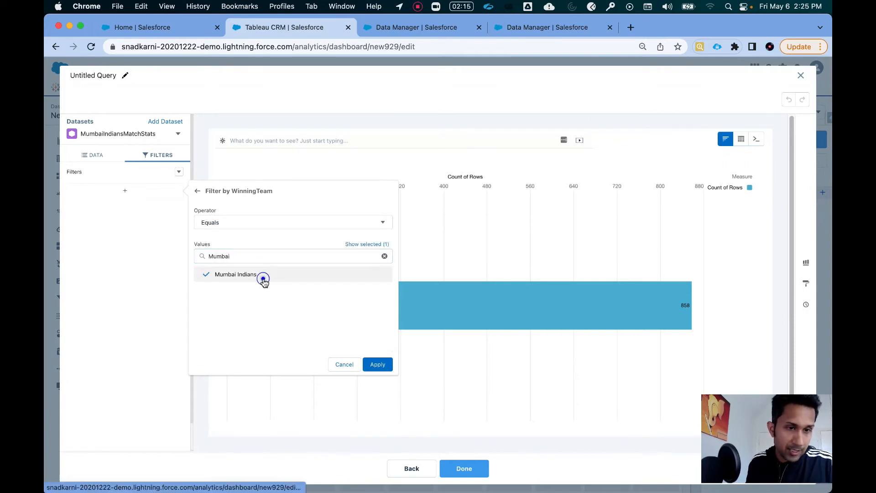
# - Apply the WinningTeam equals Mumbai Indians filter and finish the query with bars grouped by Venue, sorted descending by Count of Rows
pyautogui.click(382, 362)
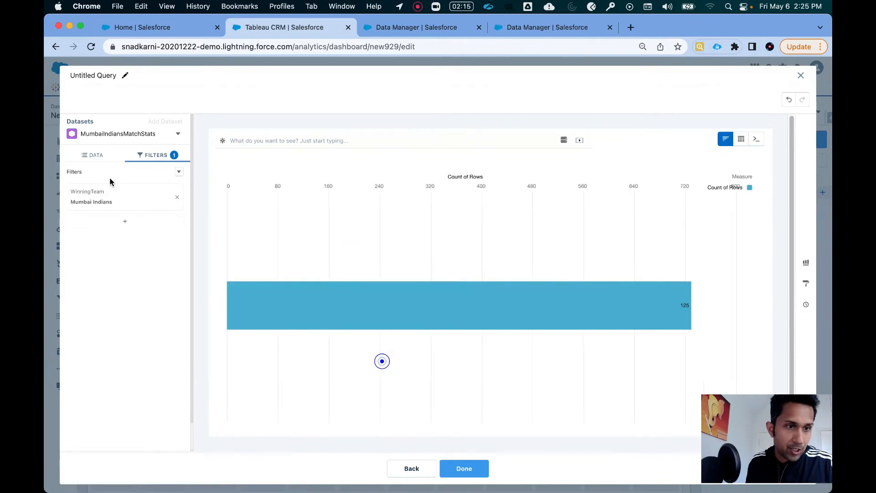
pyautogui.click(92, 155)
pyautogui.click(113, 245)
pyautogui.write('Veni')
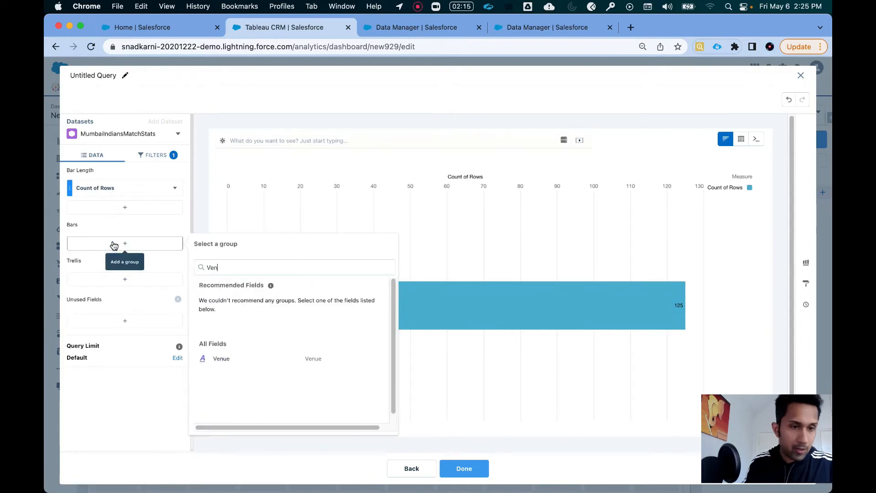
pyautogui.click(231, 359)
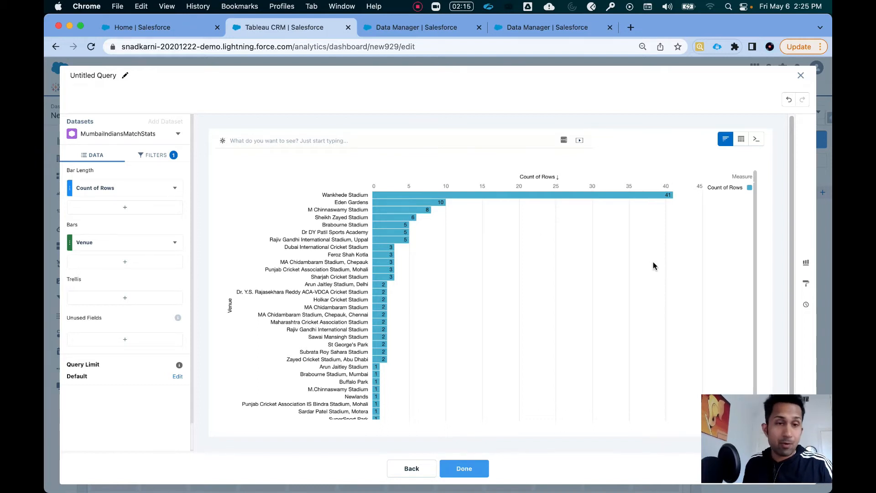
pyautogui.click(464, 468)
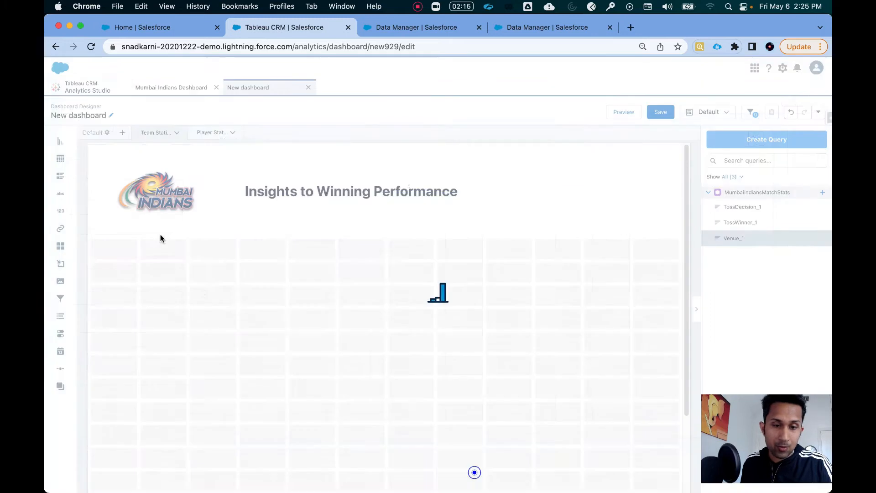
# - Review the charts on the existing Mumbai Indians Dashboard and return to the new dashboard
pyautogui.click(176, 88)
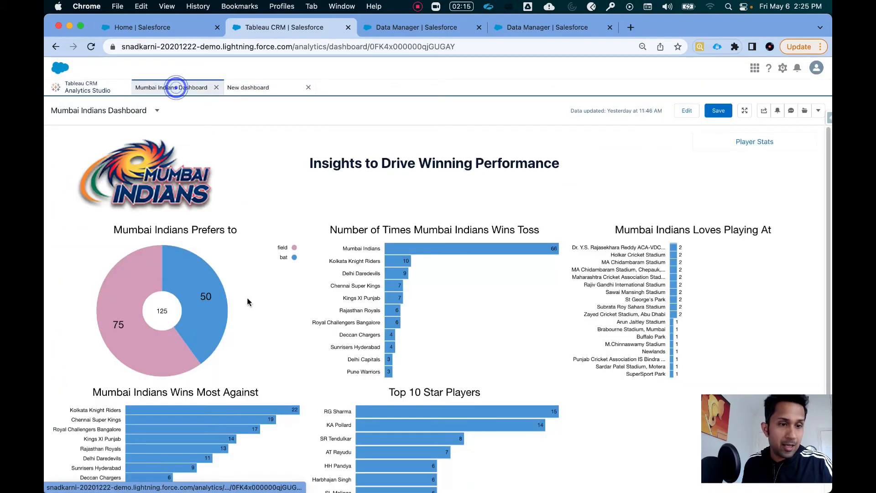
pyautogui.scroll(-3, 259, 393)
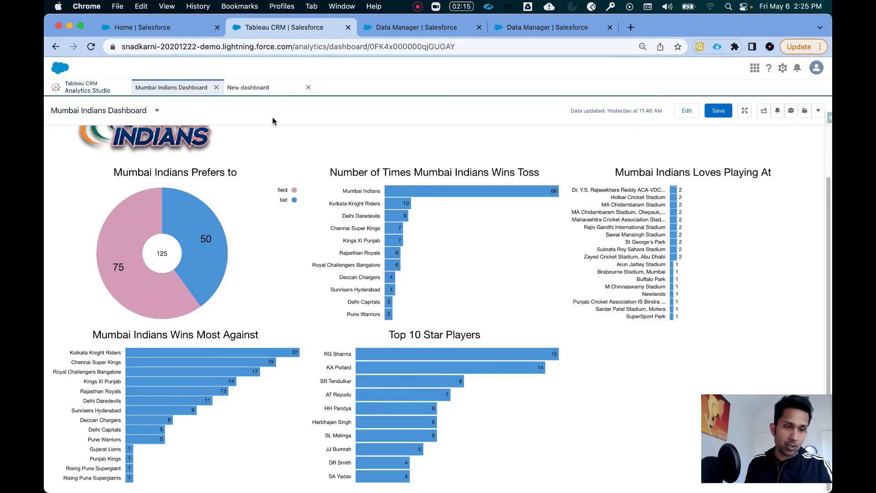
pyautogui.click(265, 91)
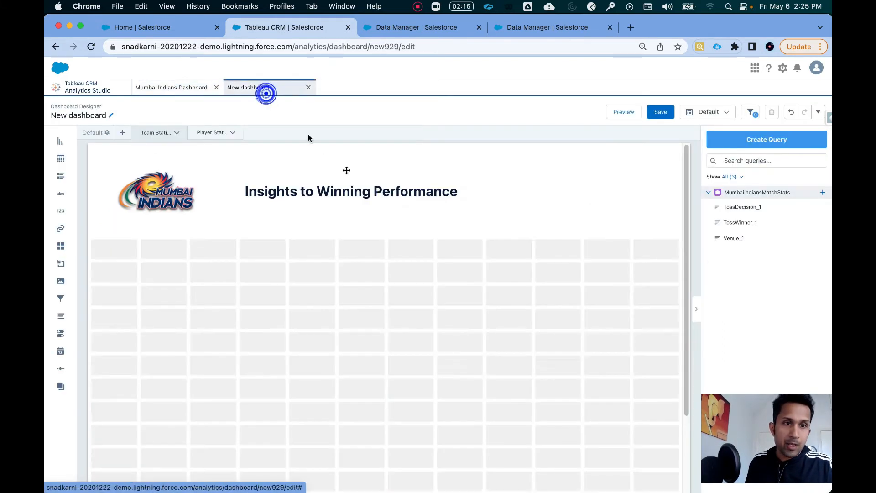
# - Create a query on the MumbaiIndiansMatchStats dataset and filter it to WinningTeam equals Mumbai Indians
pyautogui.click(761, 143)
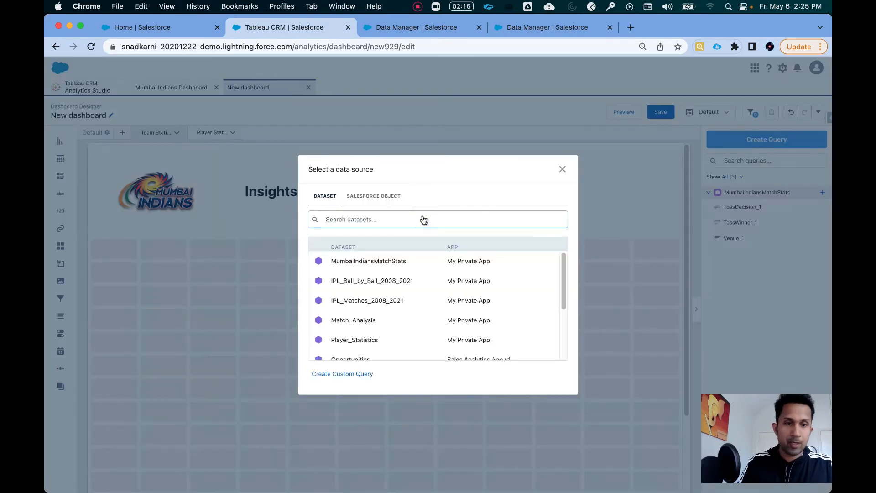
pyautogui.click(377, 261)
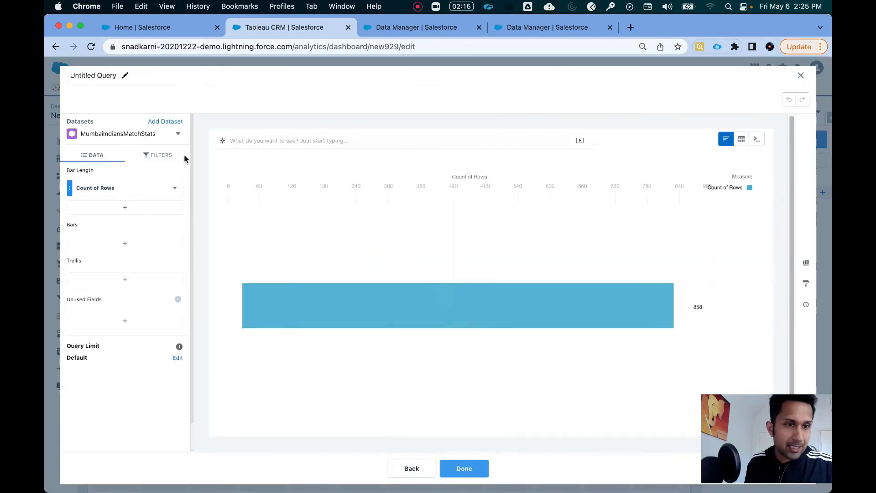
pyautogui.click(161, 154)
pyautogui.click(135, 190)
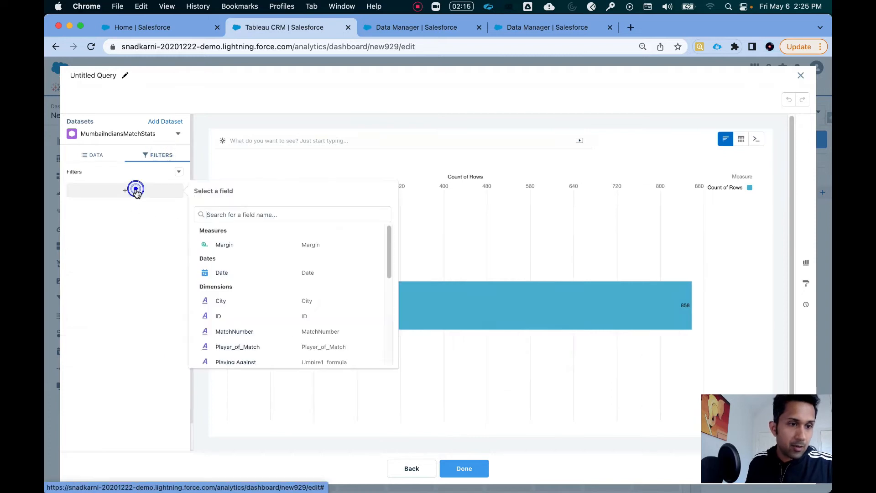
pyautogui.write('winnin')
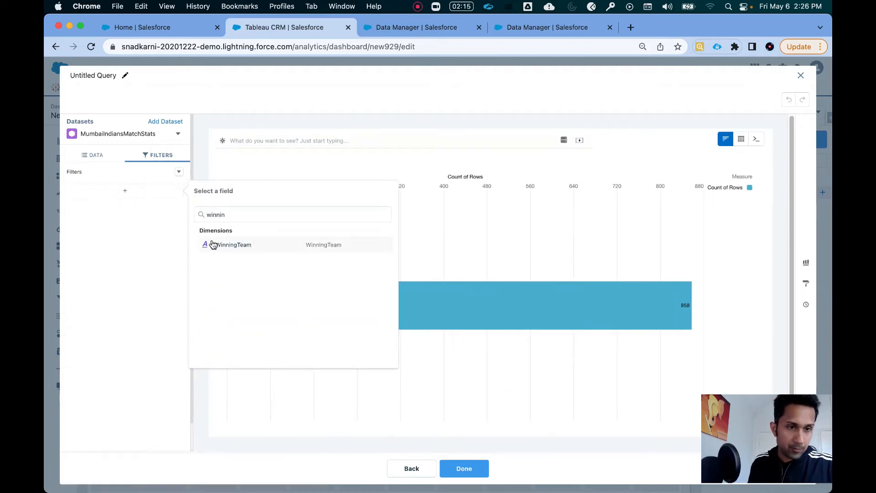
pyautogui.click(214, 244)
pyautogui.click(270, 255)
pyautogui.write('Mumbai')
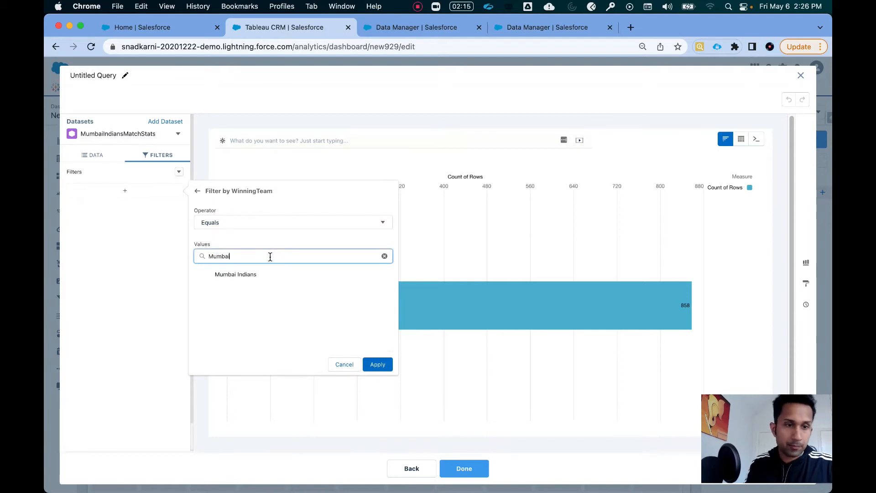
pyautogui.click(305, 276)
pyautogui.click(377, 364)
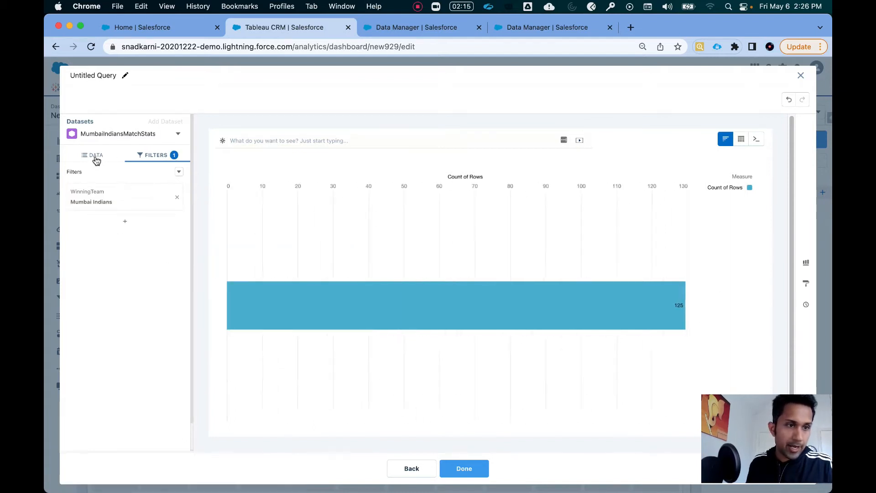
# - Group the bars by Playing Against, sort them descending by Count of Rows, and finish the query
pyautogui.click(96, 157)
pyautogui.click(123, 247)
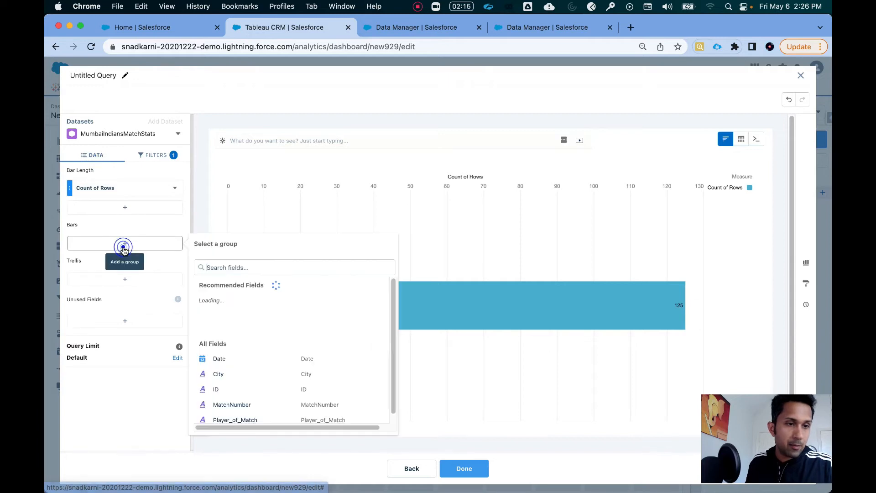
pyautogui.write('playin')
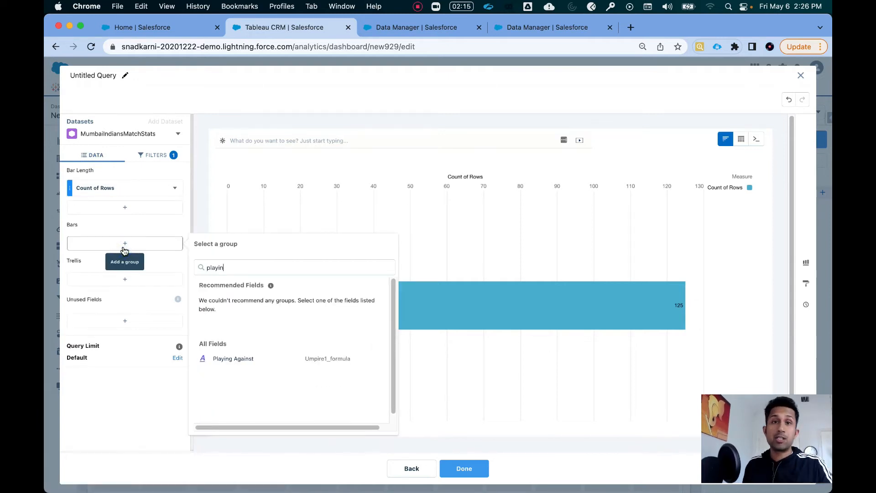
pyautogui.click(268, 362)
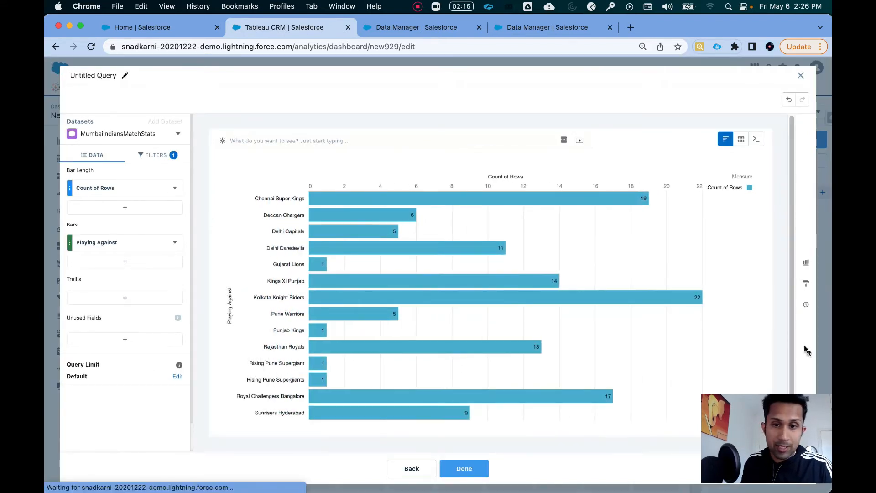
pyautogui.click(514, 178)
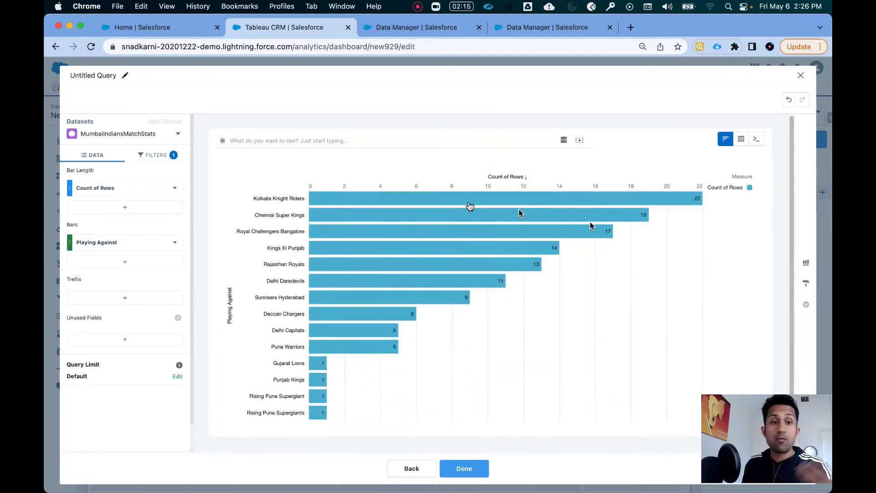
pyautogui.moveTo(480, 224)
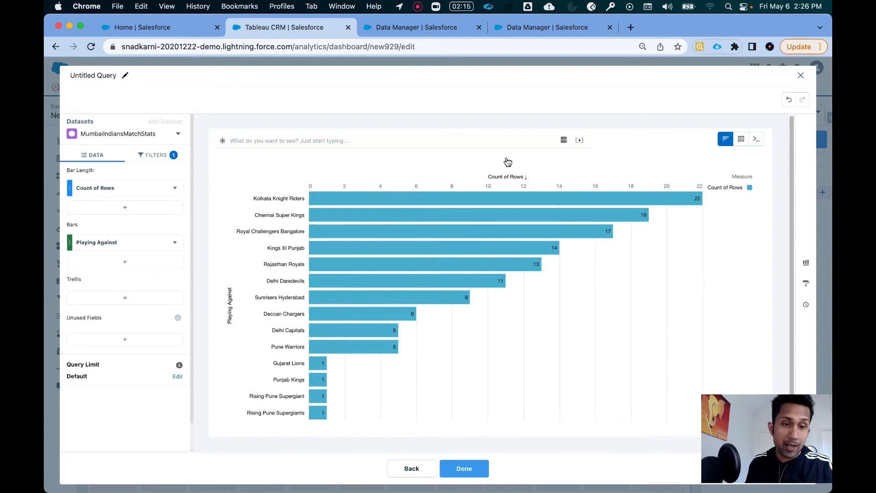
pyautogui.click(463, 468)
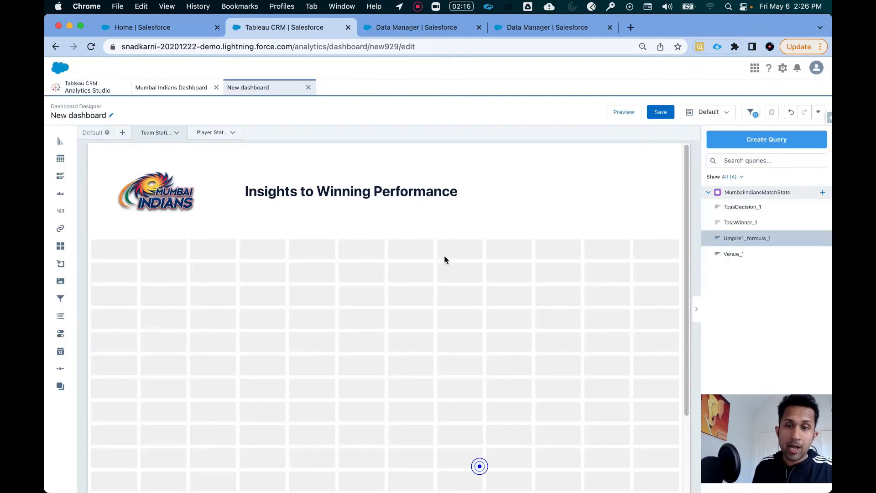
# - Add another MumbaiIndiansMatchStats query with a filter for WinningTeam equals Mumbai Indians
pyautogui.click(823, 194)
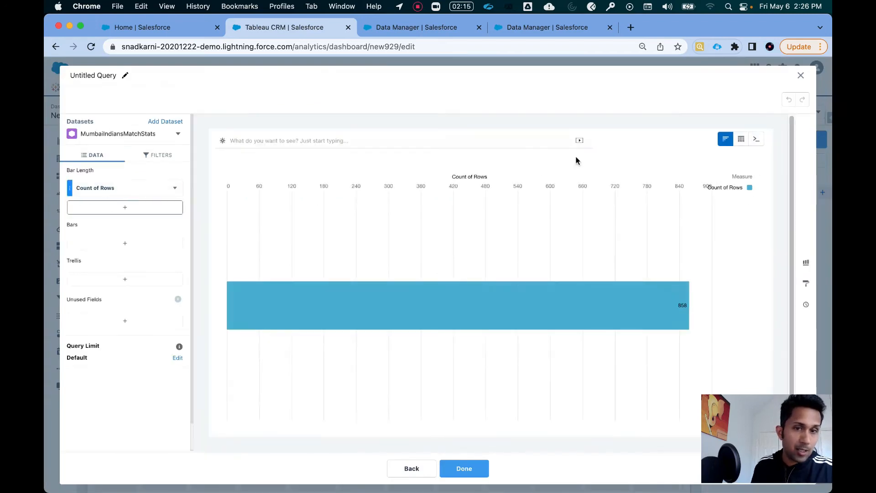
pyautogui.click(153, 155)
pyautogui.click(133, 192)
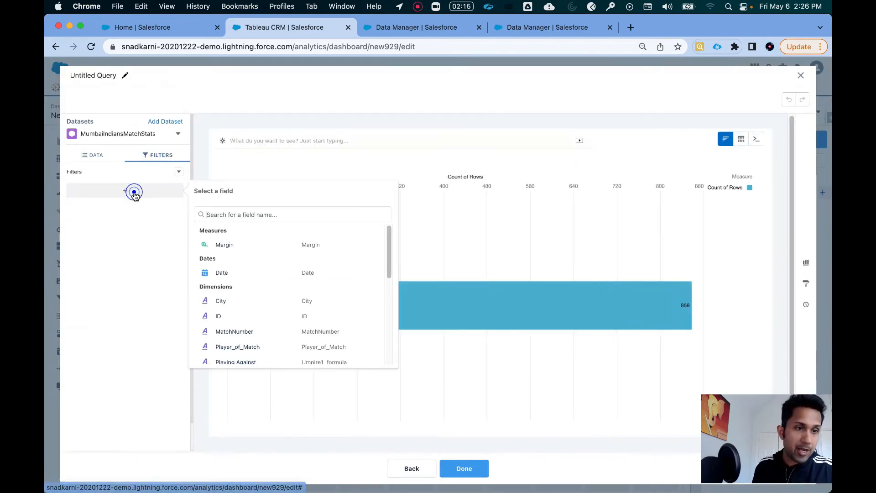
pyautogui.write('winnin')
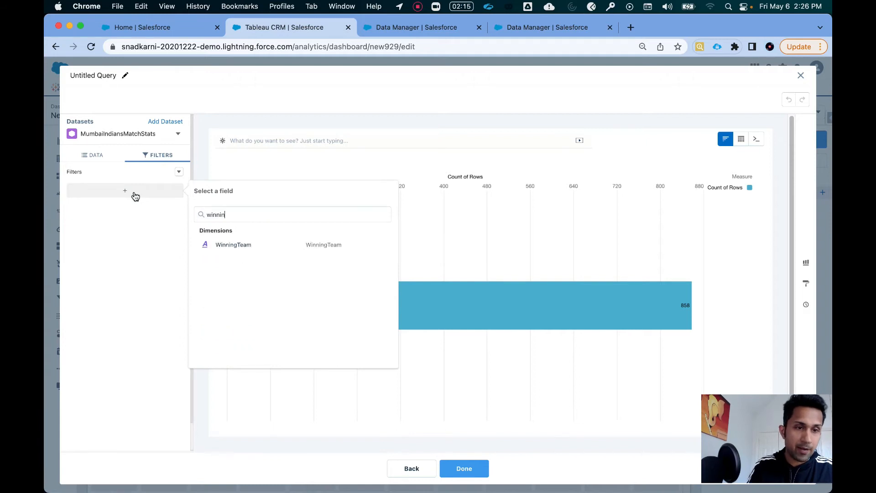
pyautogui.click(233, 245)
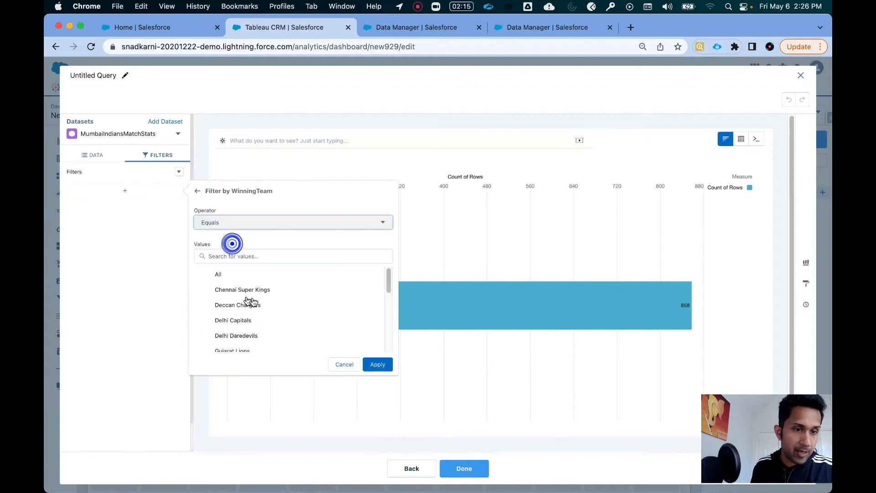
pyautogui.click(267, 257)
pyautogui.write('mumnb')
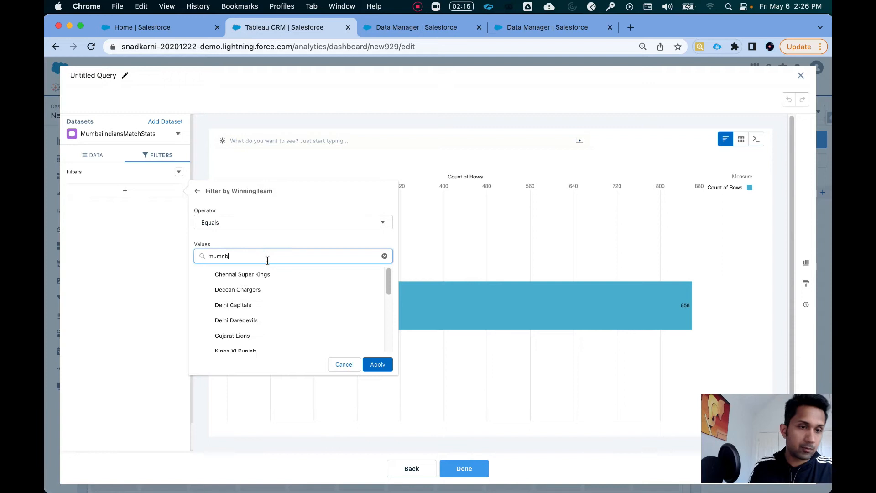
pyautogui.press('BackSpace')
pyautogui.press('BackSpace')
pyautogui.write('n')
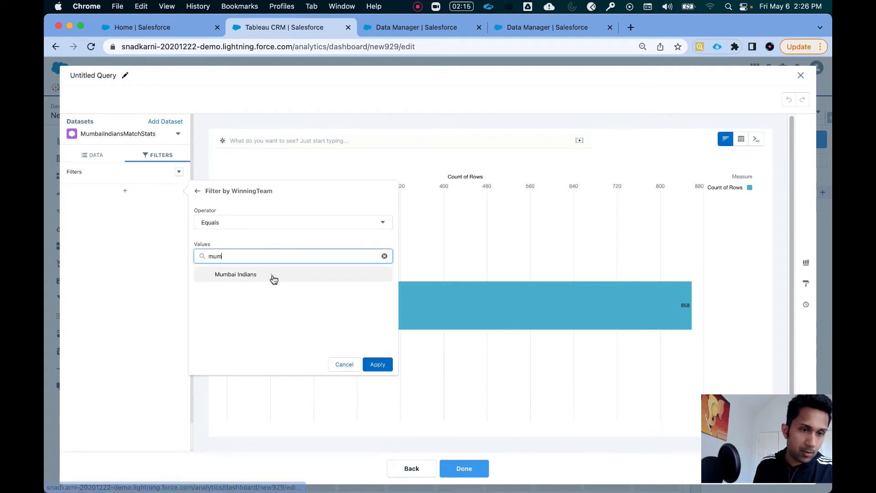
pyautogui.click(271, 275)
# - Group the bars by Player_of_Match and sort them descending by Count of Rows
pyautogui.click(89, 155)
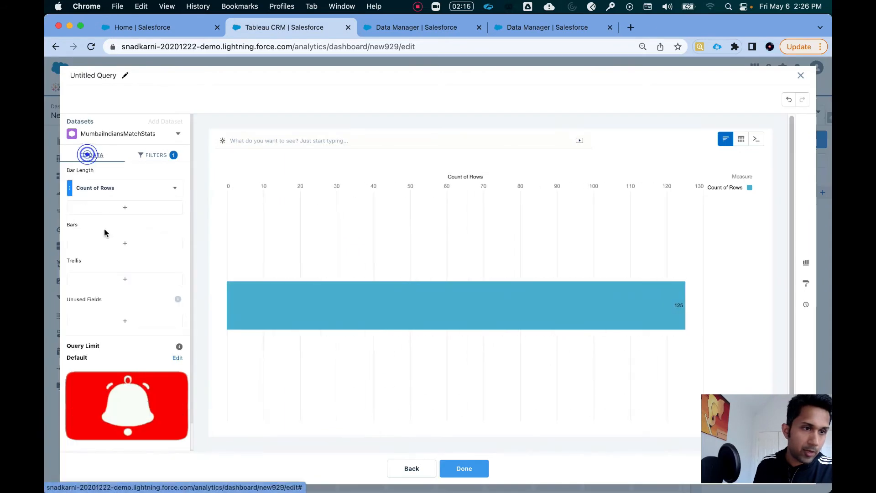
pyautogui.click(118, 237)
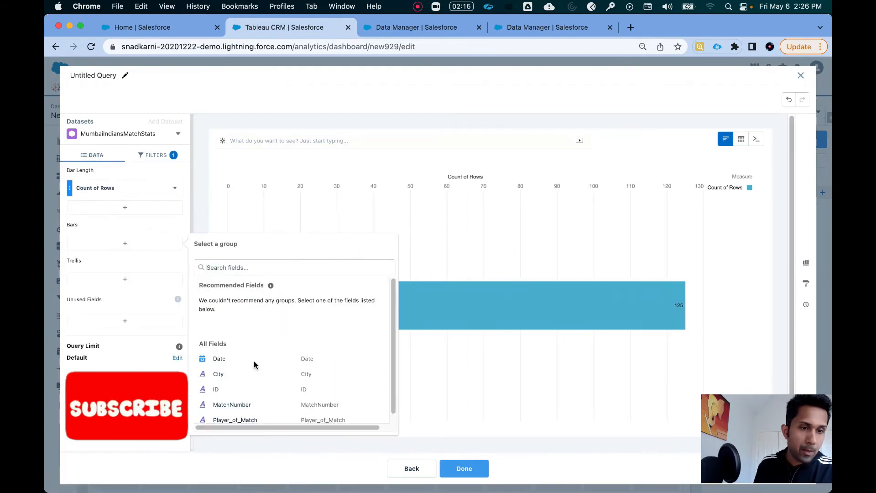
pyautogui.click(270, 417)
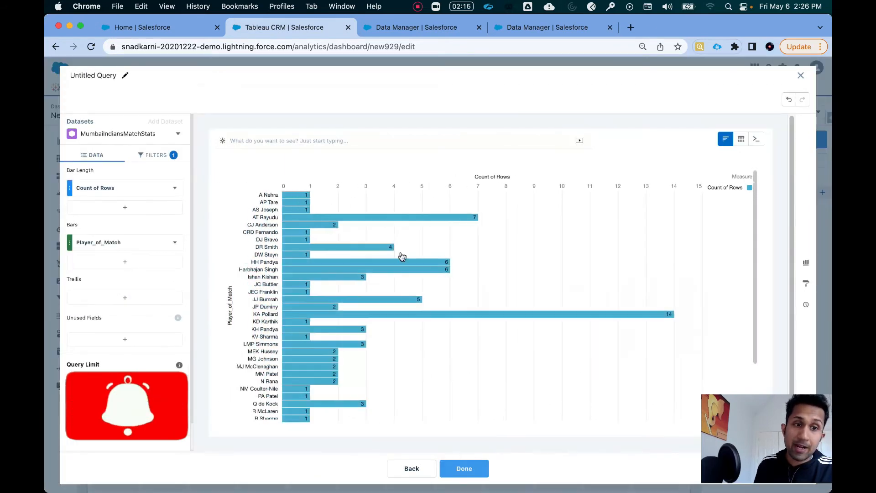
pyautogui.click(497, 178)
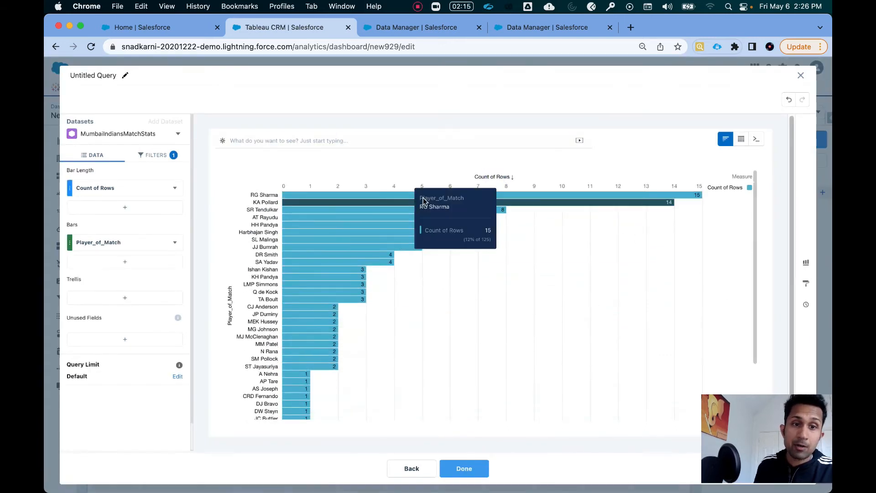
# - Limit the query results to 10 and finish the query
pyautogui.click(178, 376)
pyautogui.write('10')
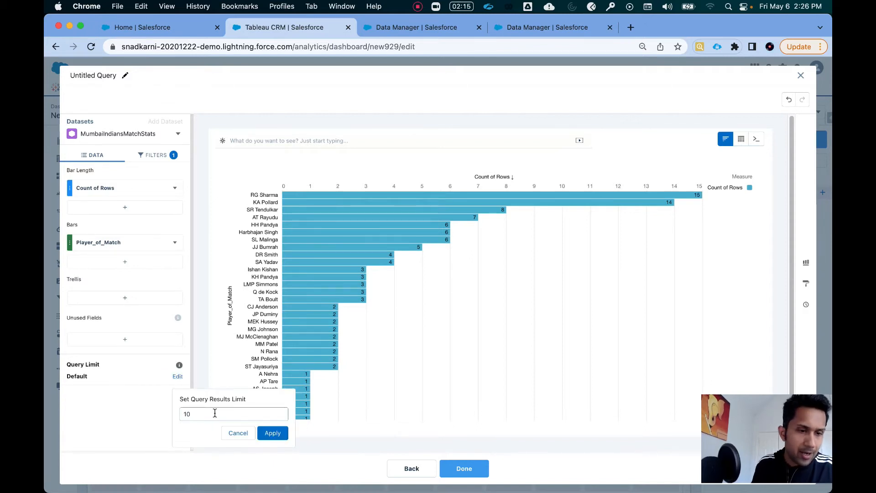
pyautogui.click(278, 436)
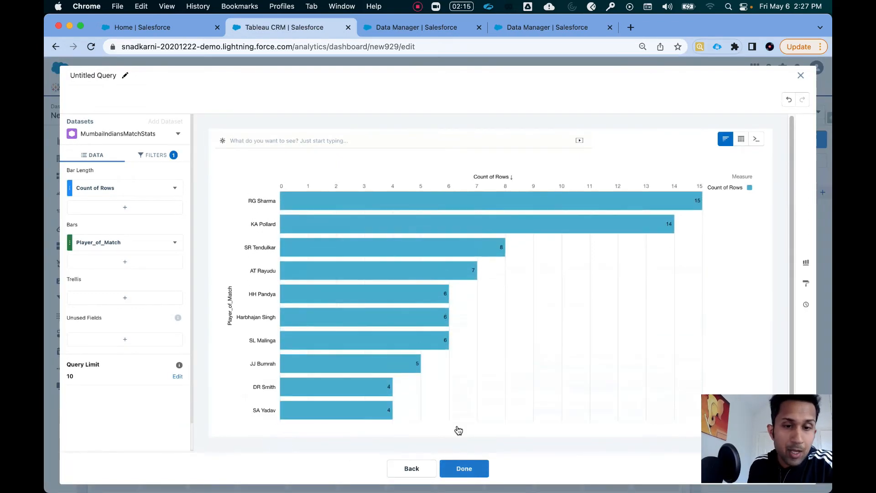
pyautogui.click(467, 467)
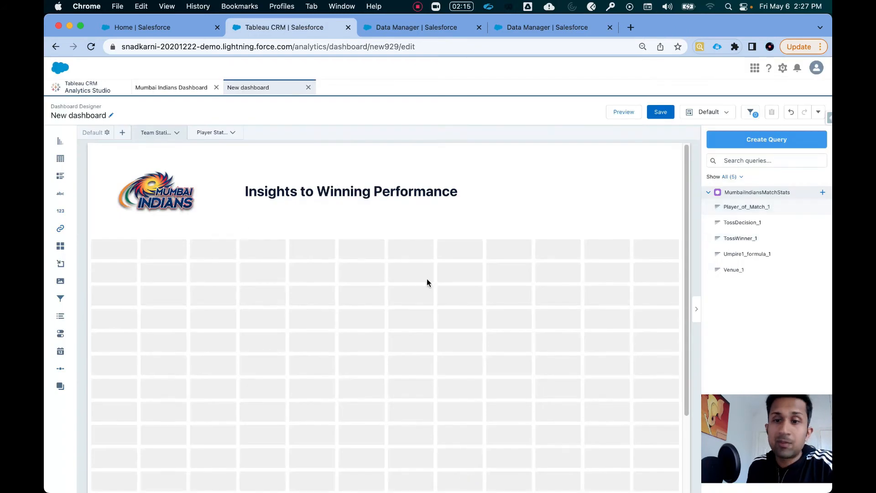
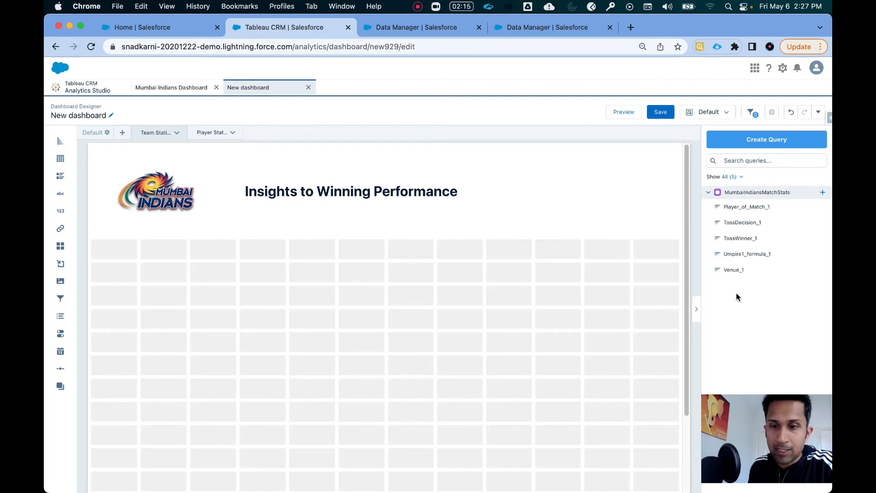
# - Place the TossDecision_1 query below the logo, enlarged to about five columns by six rows, and display it as a donut chart
pyautogui.moveTo(752, 224); pyautogui.dragTo(137, 284)
pyautogui.moveTo(233, 306); pyautogui.dragTo(304, 372)
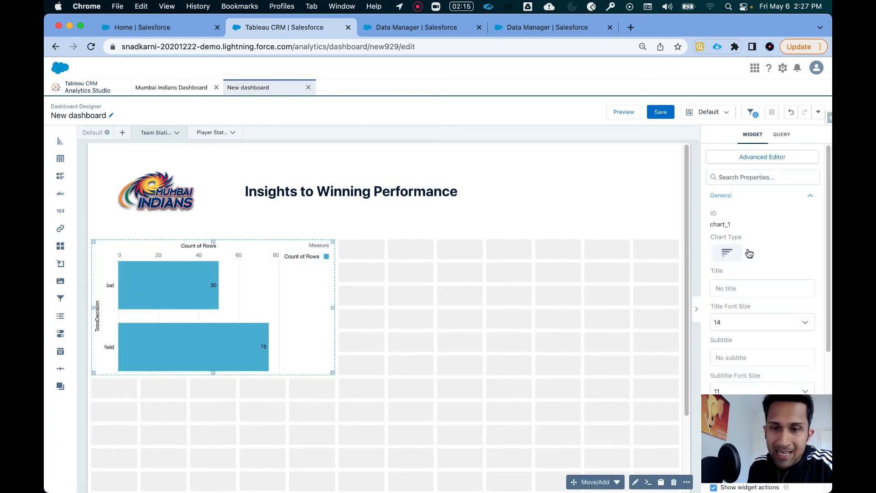
pyautogui.click(748, 252)
pyautogui.click(720, 329)
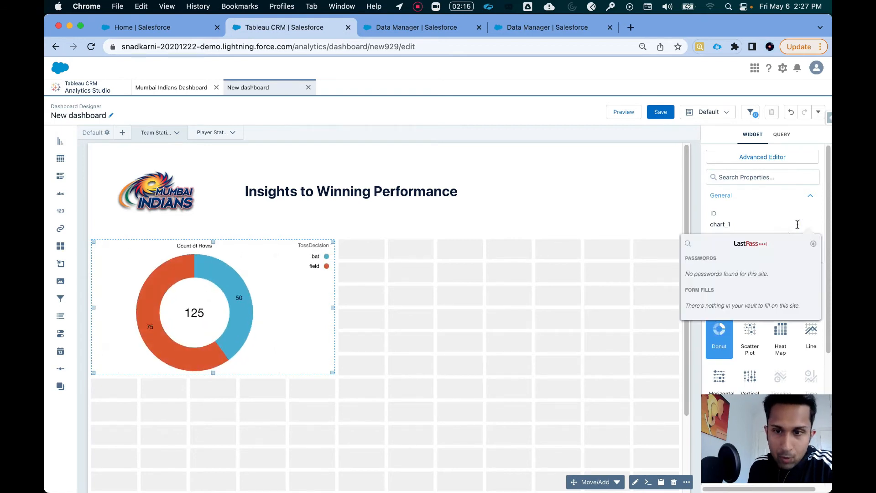
# - Title the toss decision donut chart "Mumbai Likes to"
pyautogui.click(779, 201)
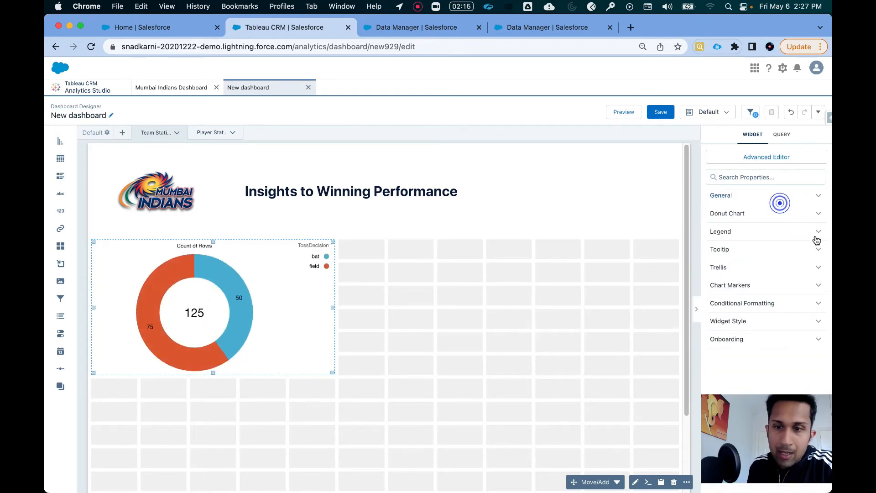
pyautogui.click(759, 199)
pyautogui.click(784, 232)
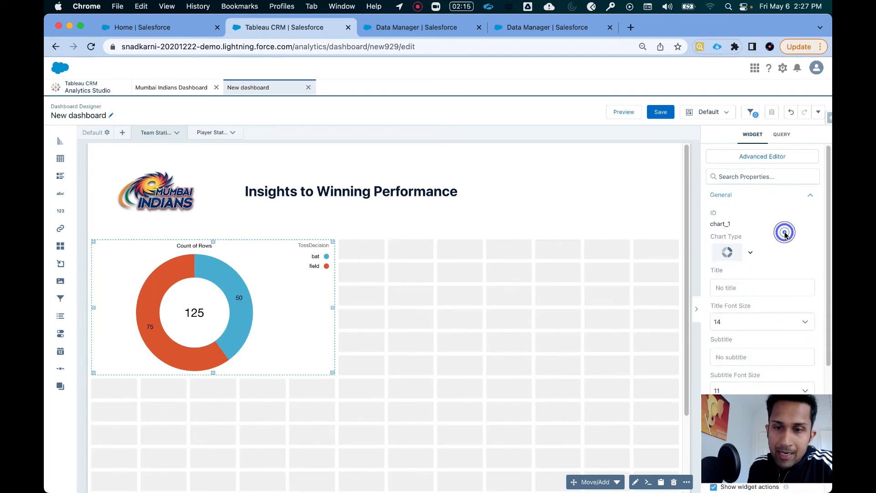
pyautogui.scroll(-2, 761, 223)
pyautogui.click(758, 208)
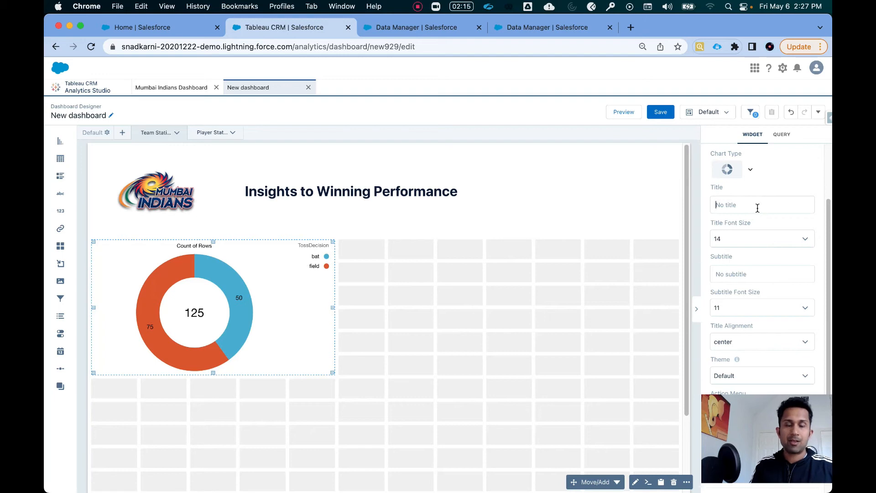
pyautogui.write('Mumbai Likes to')
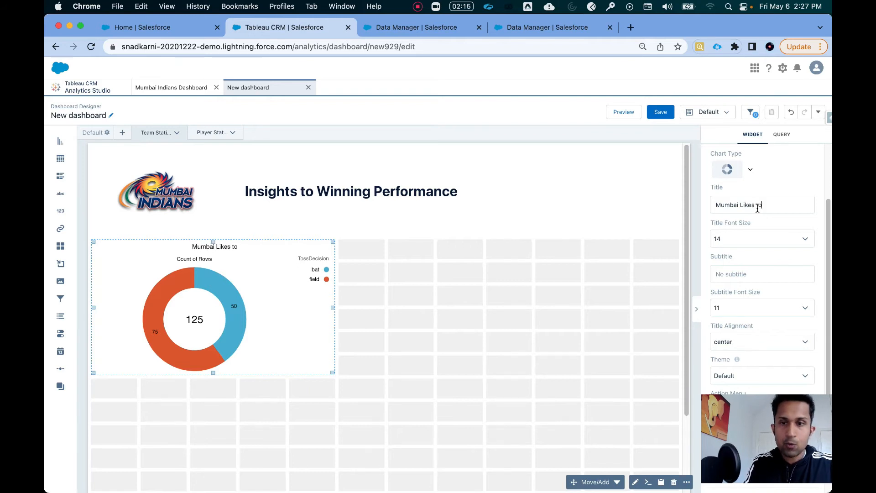
# - Set the title font size of the donut chart to 24
pyautogui.click(764, 241)
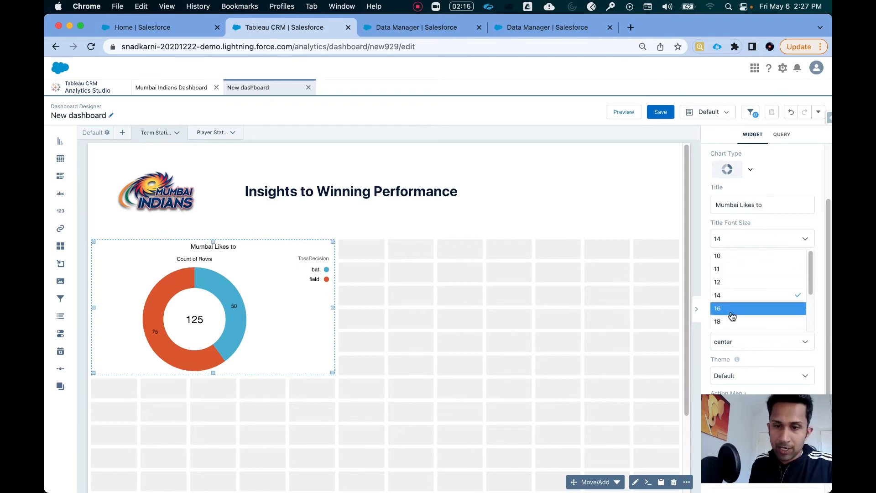
pyautogui.click(726, 318)
pyautogui.click(751, 242)
pyautogui.scroll(-3, 738, 325)
pyautogui.click(736, 290)
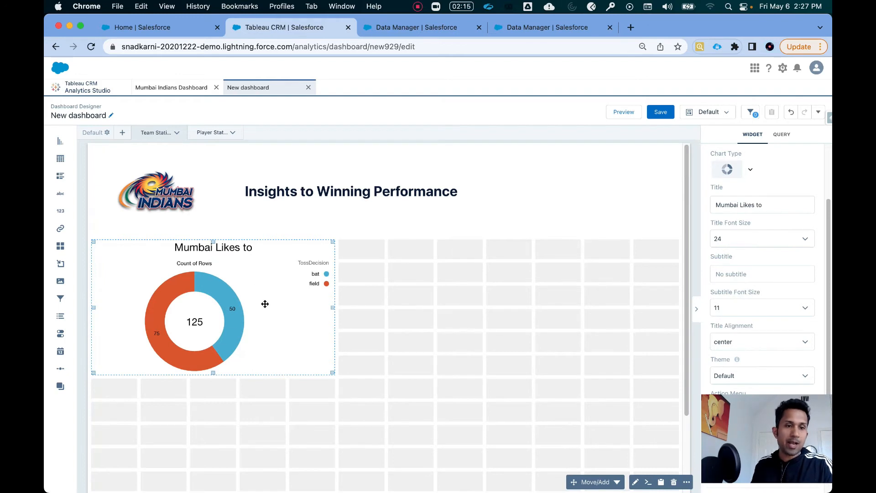
# - Hide the donut chart's legend and restore it
pyautogui.scroll(-5, 796, 179)
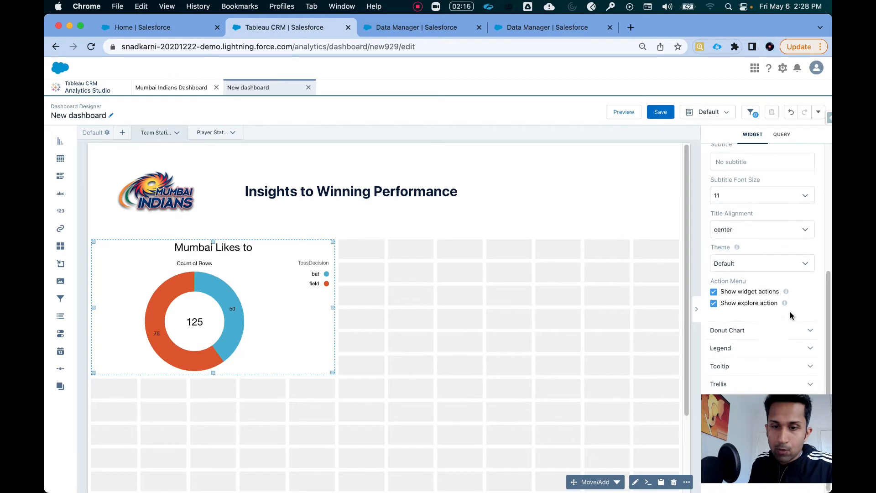
pyautogui.click(772, 353)
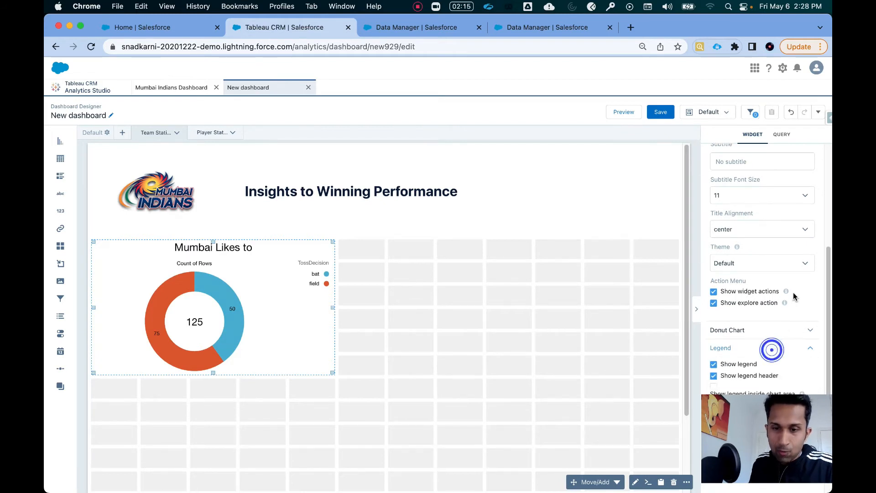
pyautogui.scroll(-3, 738, 333)
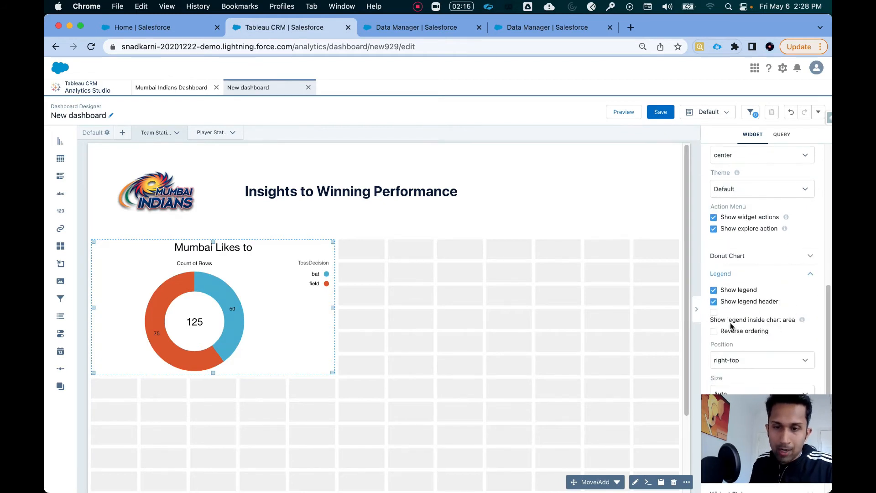
pyautogui.click(713, 291)
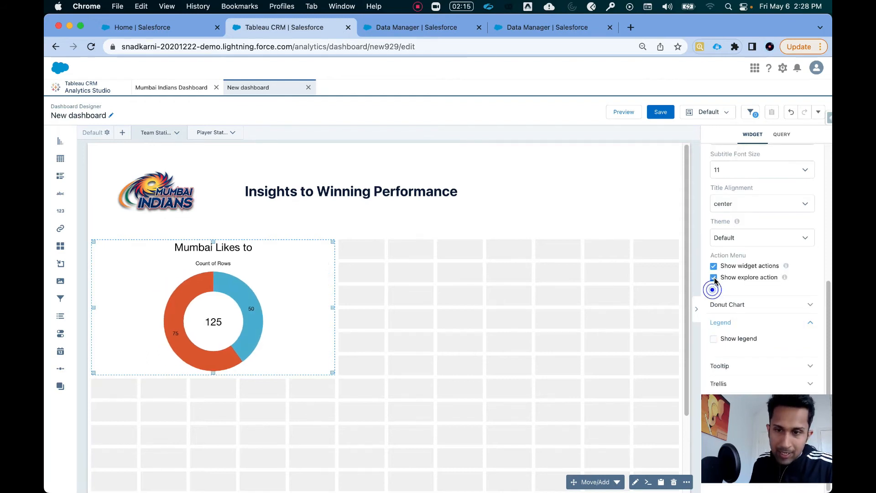
pyautogui.click(731, 342)
pyautogui.scroll(-3, 764, 345)
pyautogui.scroll(-1, 765, 345)
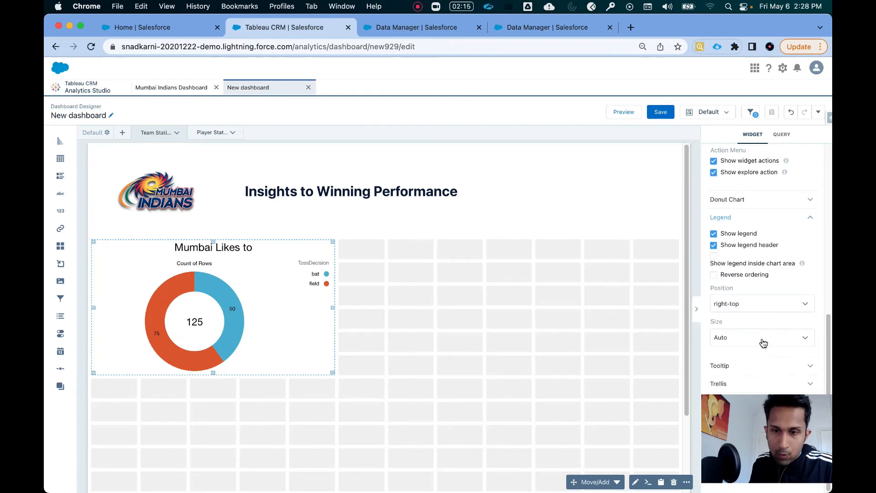
pyautogui.moveTo(786, 423); pyautogui.dragTo(496, 73)
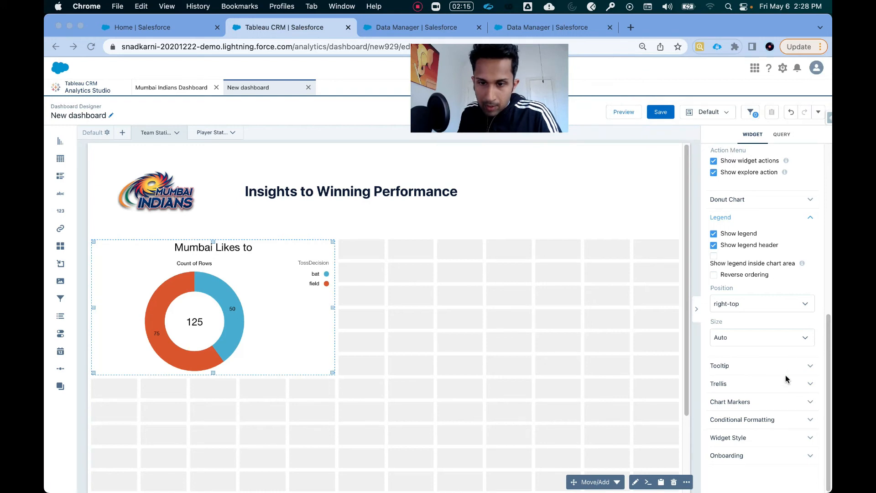
# - Turn off the measure title on the donut chart and keep Total as its center value
pyautogui.click(809, 199)
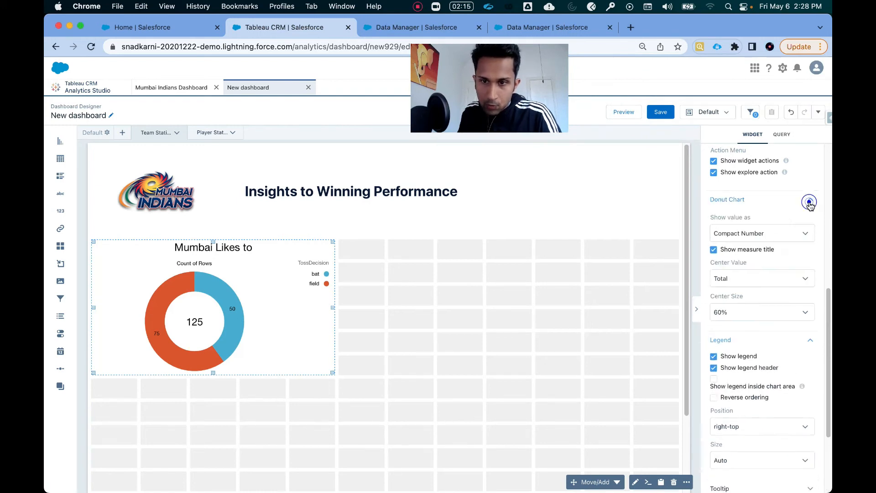
pyautogui.click(759, 251)
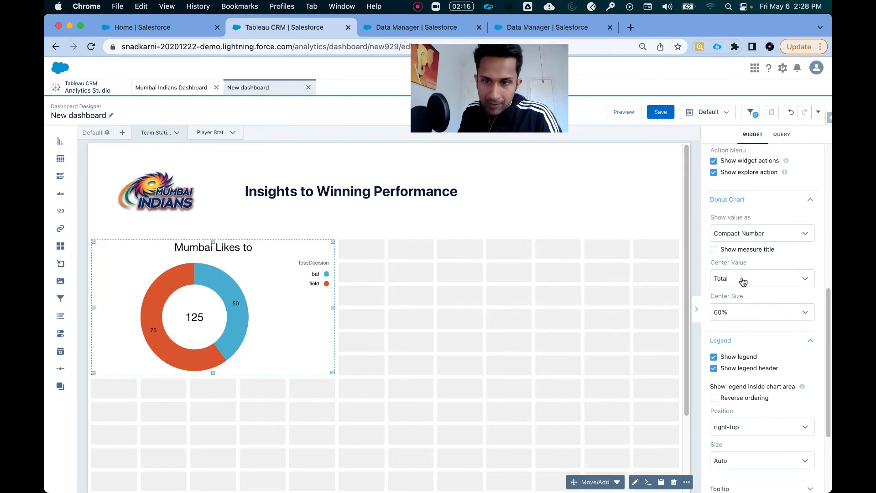
pyautogui.click(742, 279)
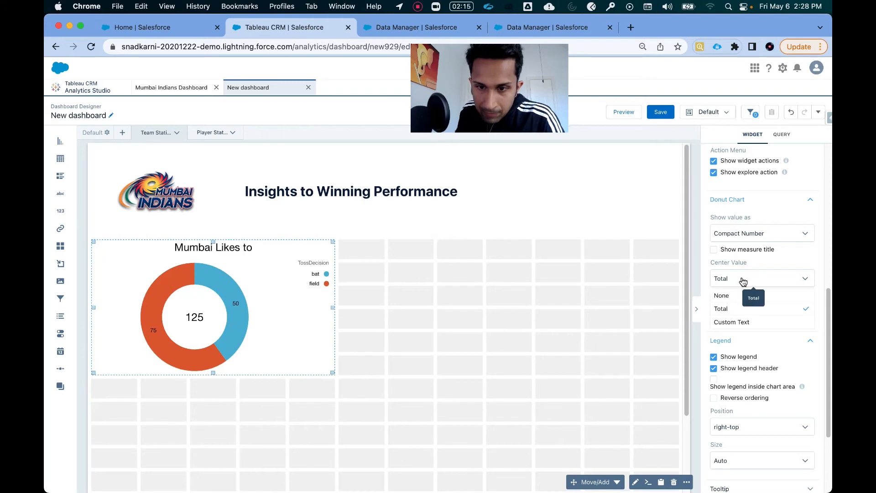
pyautogui.click(743, 279)
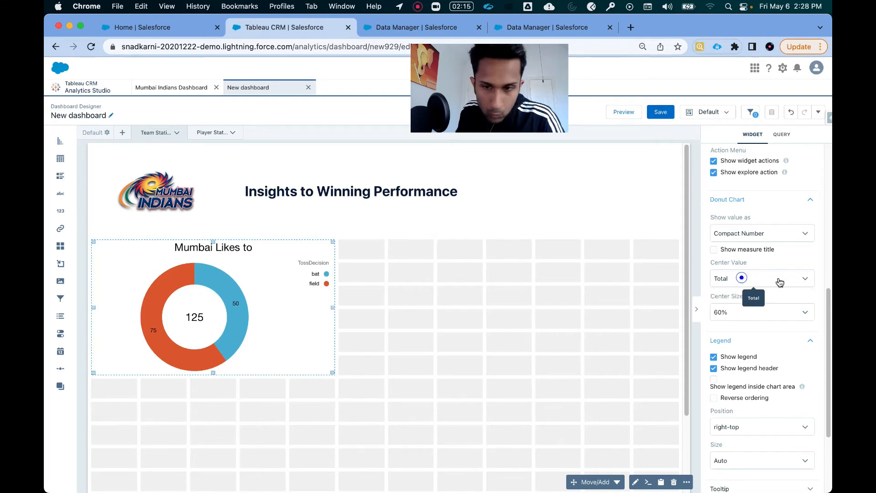
# - Reduce the donut chart's center size to 20% and reverse the ordering of its legend
pyautogui.click(745, 312)
pyautogui.click(731, 356)
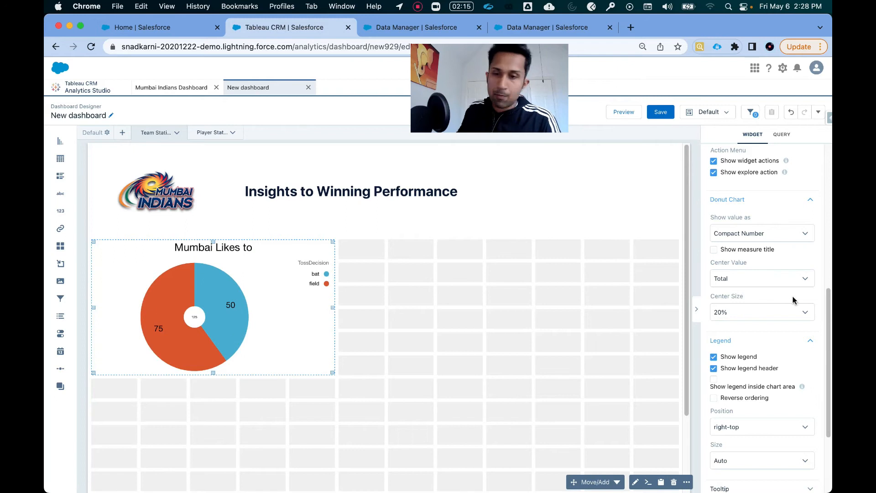
pyautogui.scroll(-3, 763, 368)
pyautogui.click(720, 332)
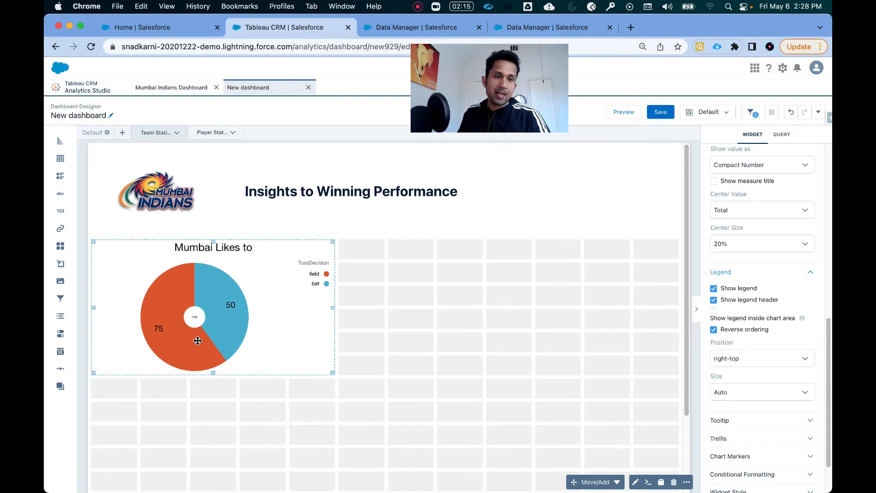
# - Place the TossWinner_1 query beside the donut chart, filling about seven columns by six rows
pyautogui.click(502, 305)
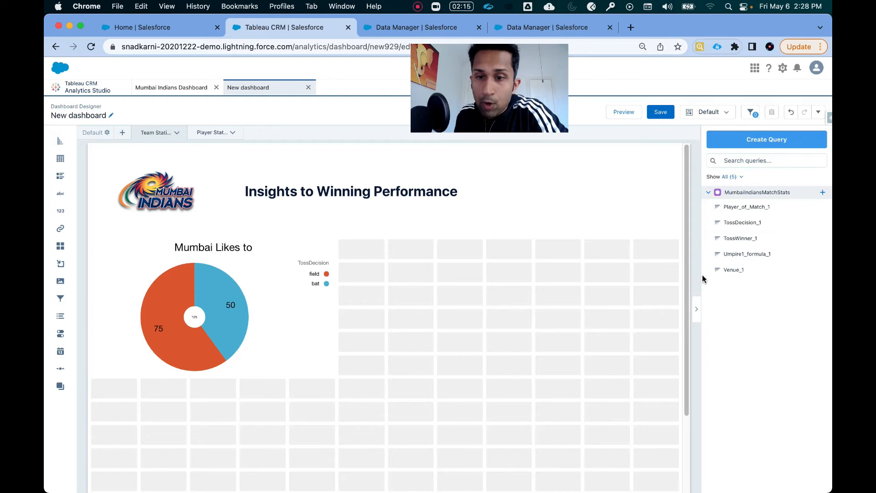
pyautogui.moveTo(737, 240); pyautogui.dragTo(670, 357)
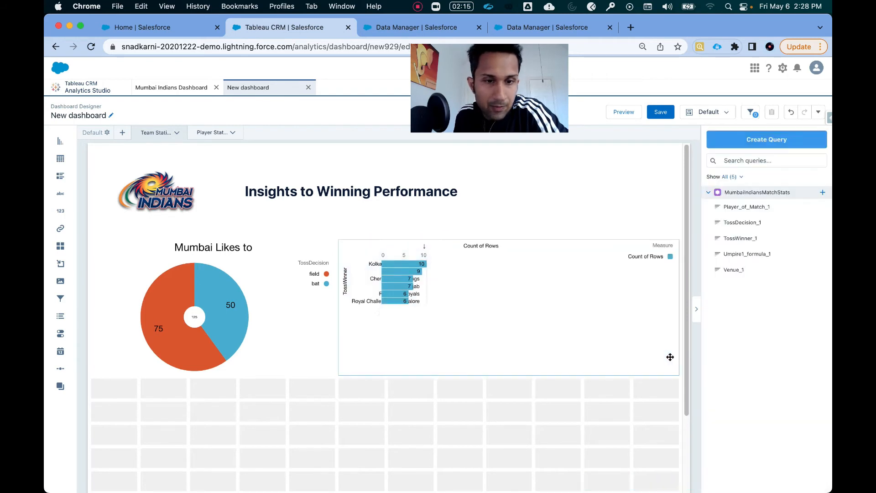
pyautogui.click(533, 282)
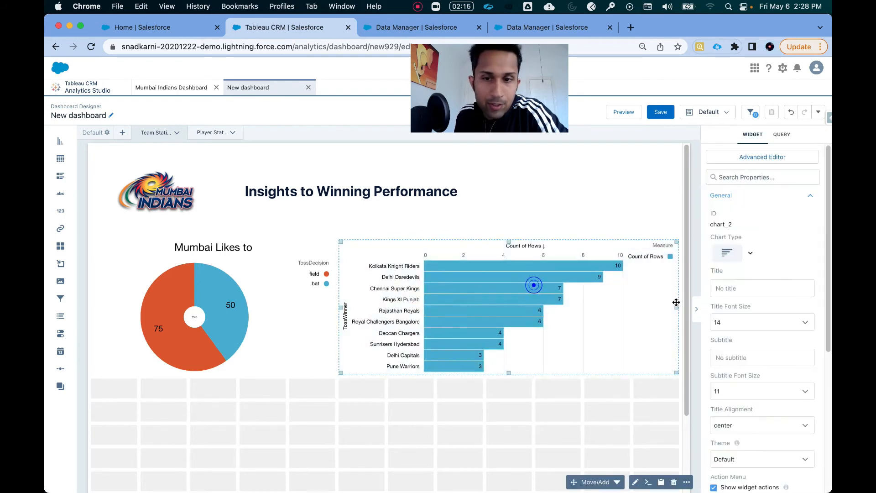
# - Title the toss winner bar chart "Mumbai often wins toss against" with a title font size of 24
pyautogui.click(738, 289)
pyautogui.write('Mumb')
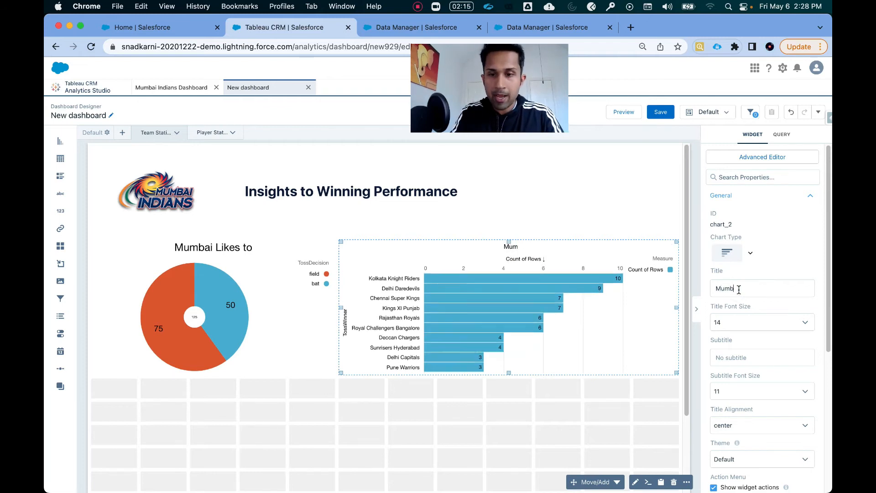
pyautogui.write('ai oft')
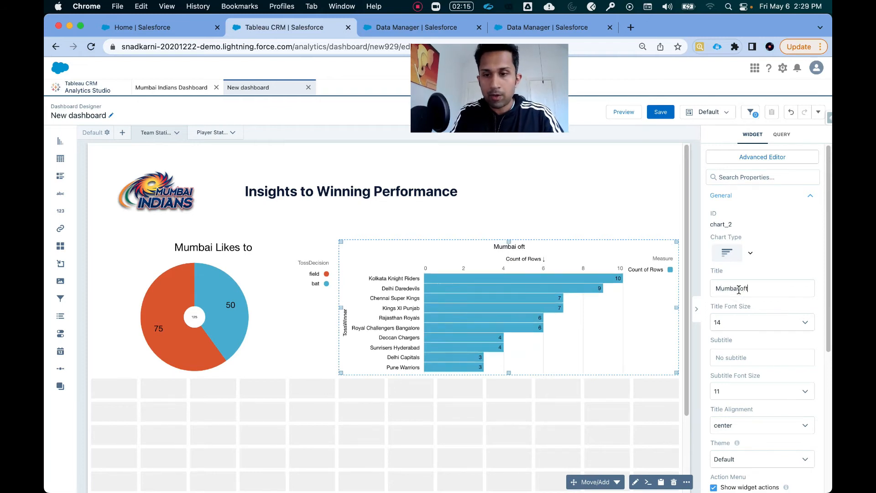
pyautogui.write('en wins ')
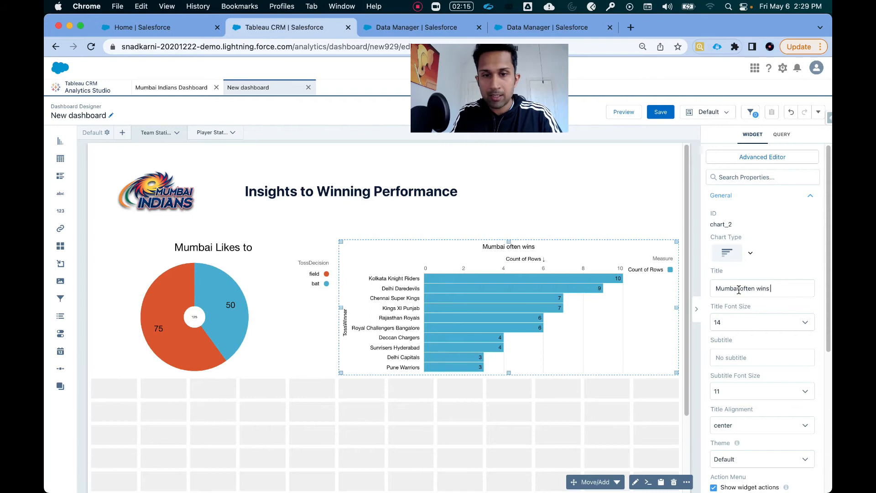
pyautogui.write('toss against')
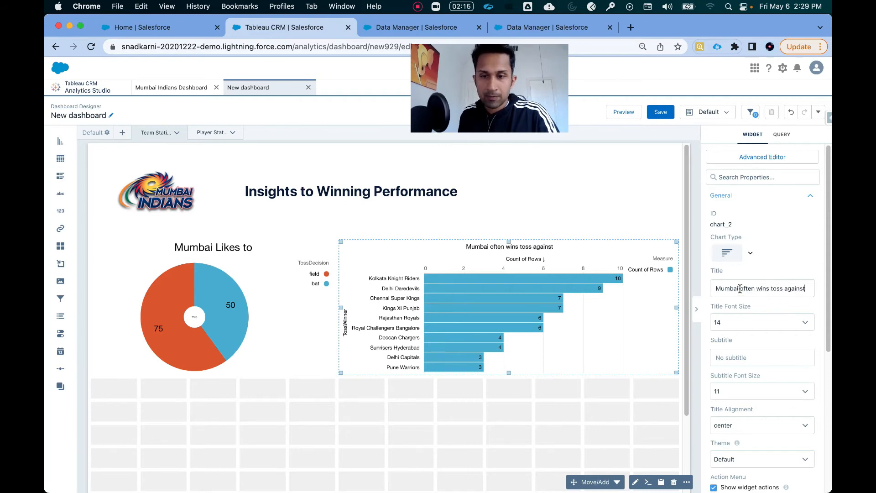
pyautogui.click(745, 323)
pyautogui.scroll(-3, 746, 401)
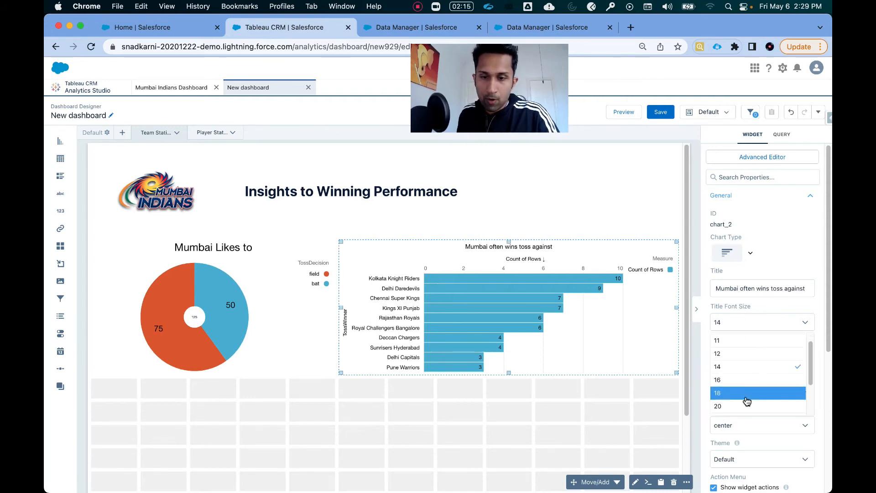
pyautogui.click(734, 410)
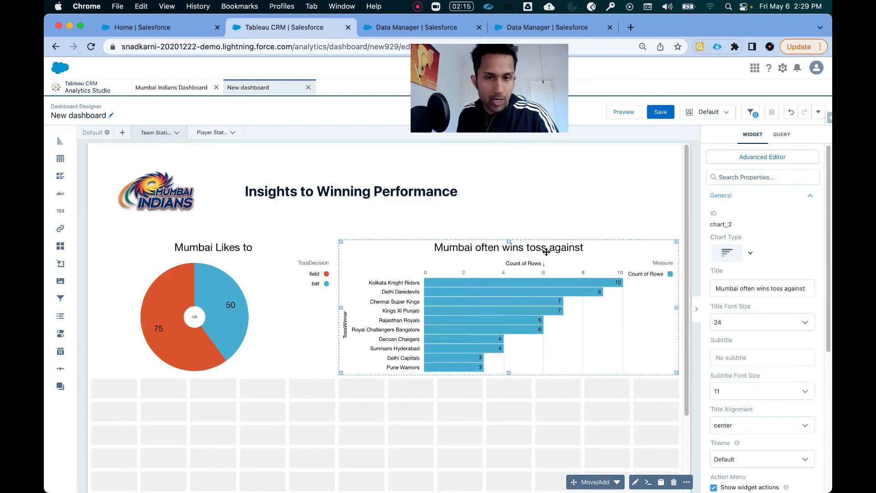
# - Hide the Y-axis title and the top X-axis title on the toss winner bar chart, keeping both axes shown
pyautogui.scroll(-5, 798, 237)
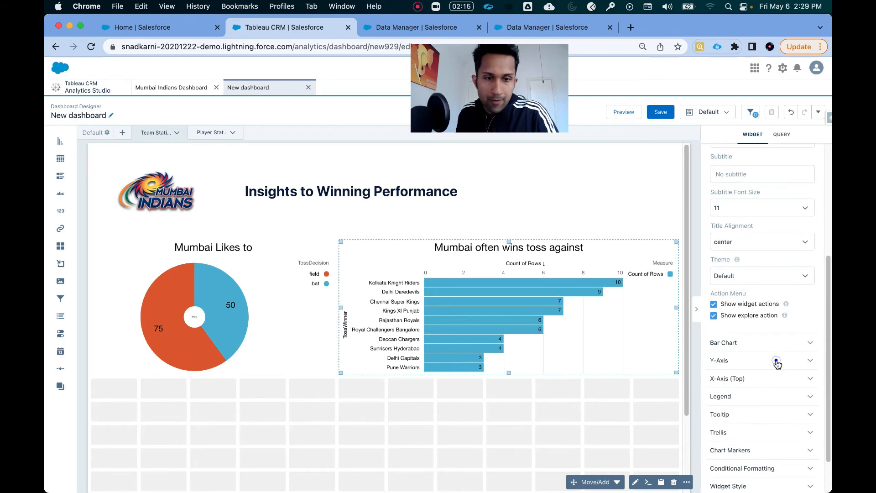
pyautogui.click(776, 360)
pyautogui.scroll(-1, 748, 364)
pyautogui.click(745, 363)
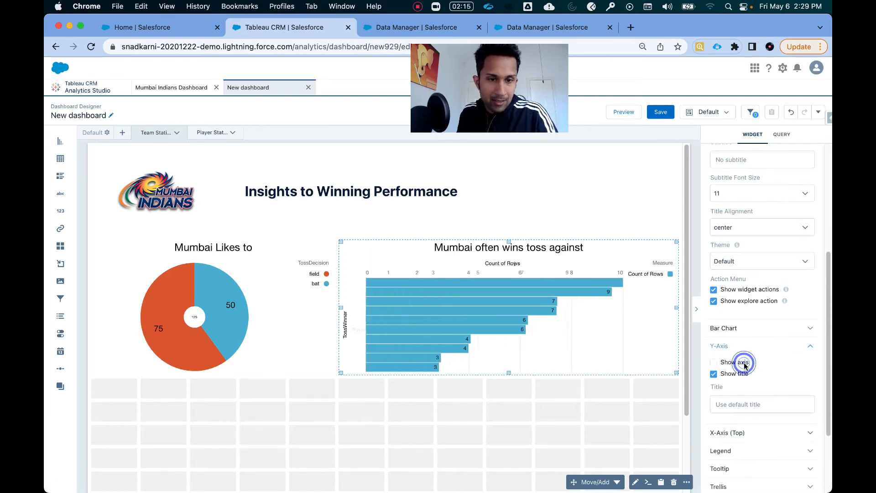
pyautogui.click(742, 362)
pyautogui.click(739, 374)
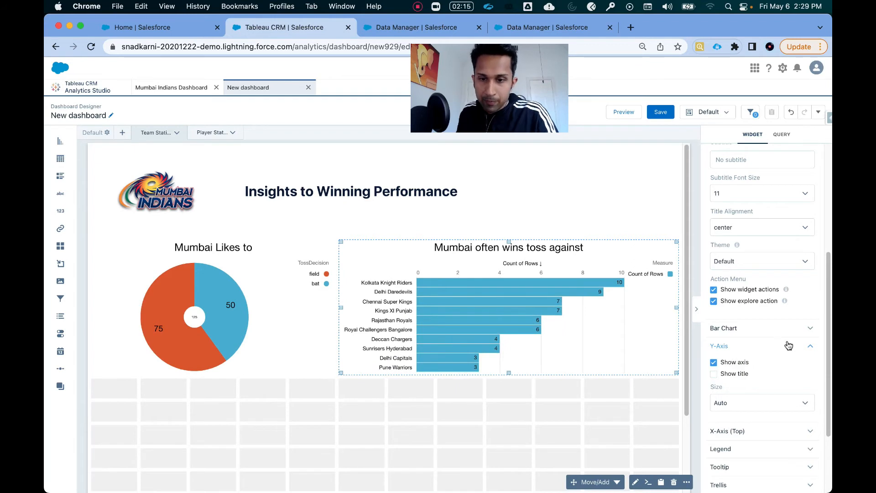
pyautogui.click(809, 346)
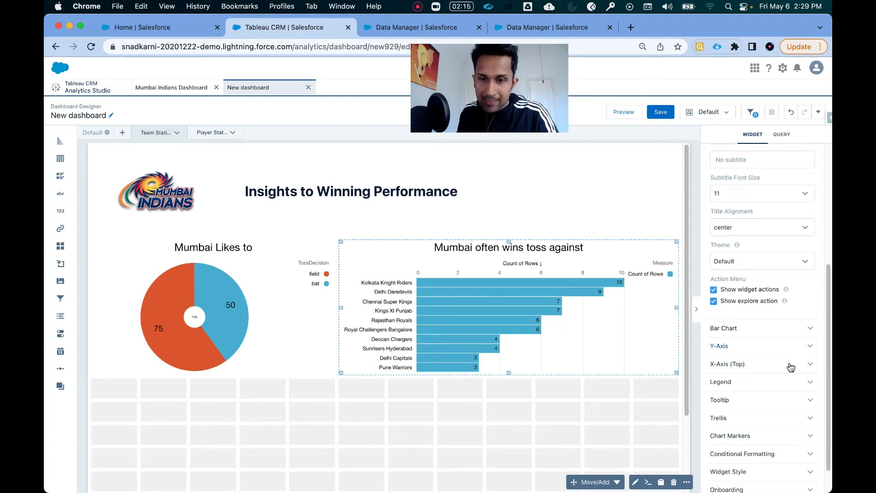
pyautogui.click(789, 364)
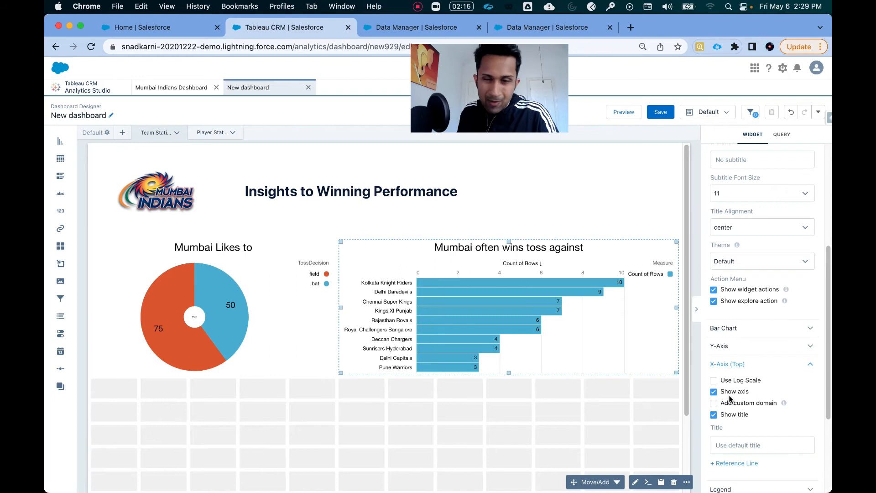
pyautogui.click(728, 415)
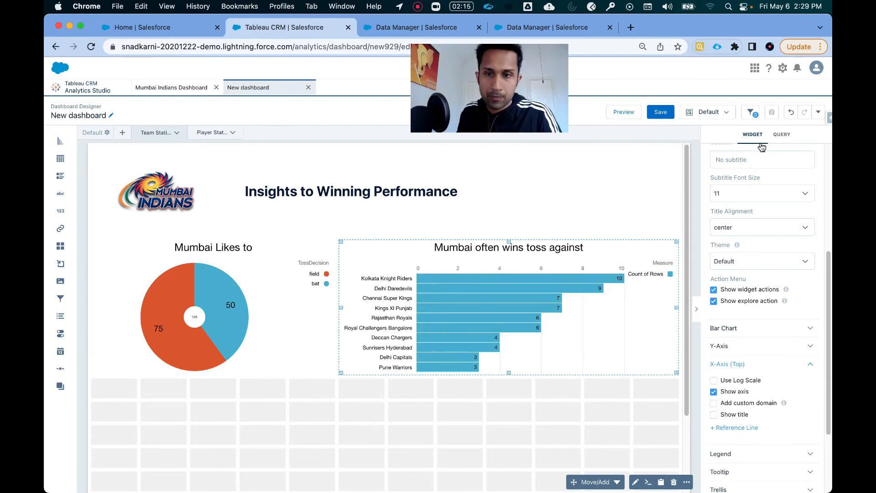
# - Place the Venue_1 query on the canvas directly below the donut chart
pyautogui.click(657, 130)
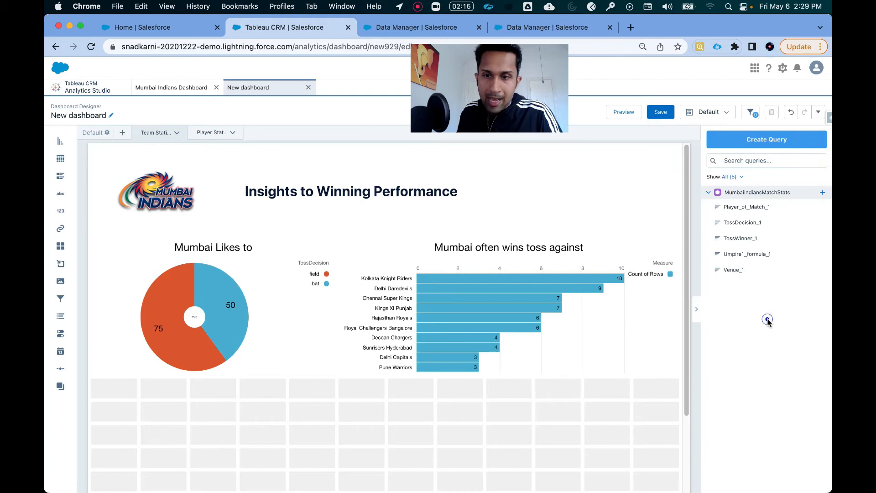
pyautogui.moveTo(731, 272); pyautogui.dragTo(256, 416)
pyautogui.scroll(-4, 319, 378)
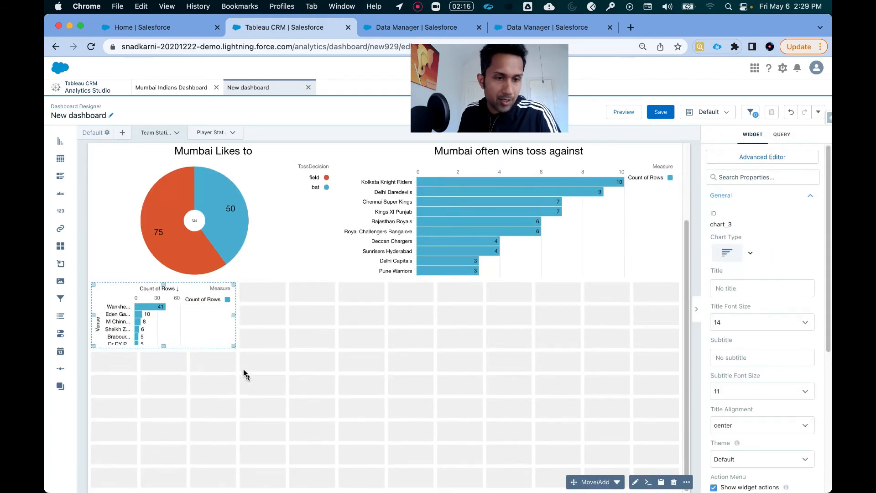
# - Enlarge the venue chart to five columns by five rows and title it "Mumbai Loves to Play At" with a title font size of 24
pyautogui.moveTo(233, 345); pyautogui.dragTo(303, 391)
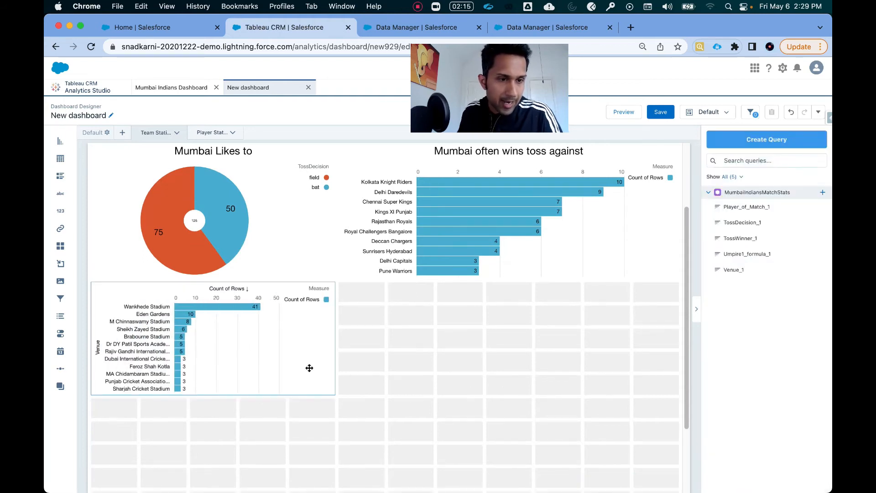
pyautogui.click(309, 368)
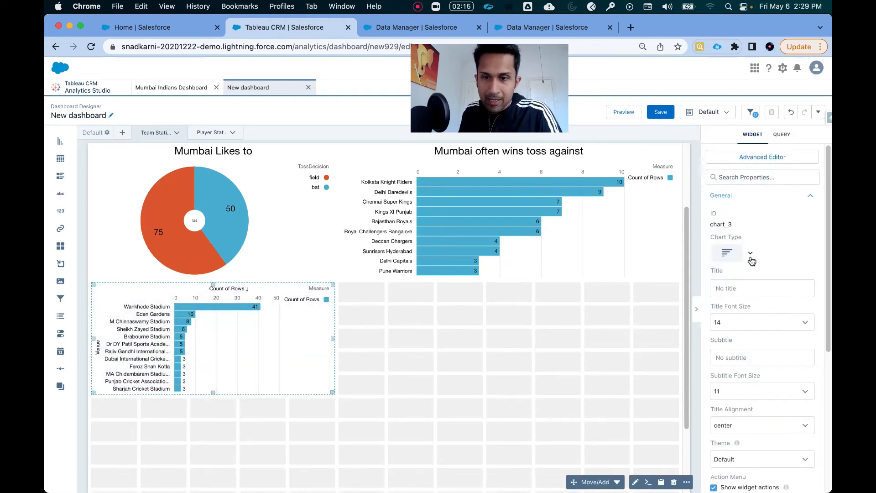
pyautogui.click(745, 287)
pyautogui.write('Mumbai Loves to Play At')
pyautogui.click(738, 323)
pyautogui.scroll(-2, 734, 387)
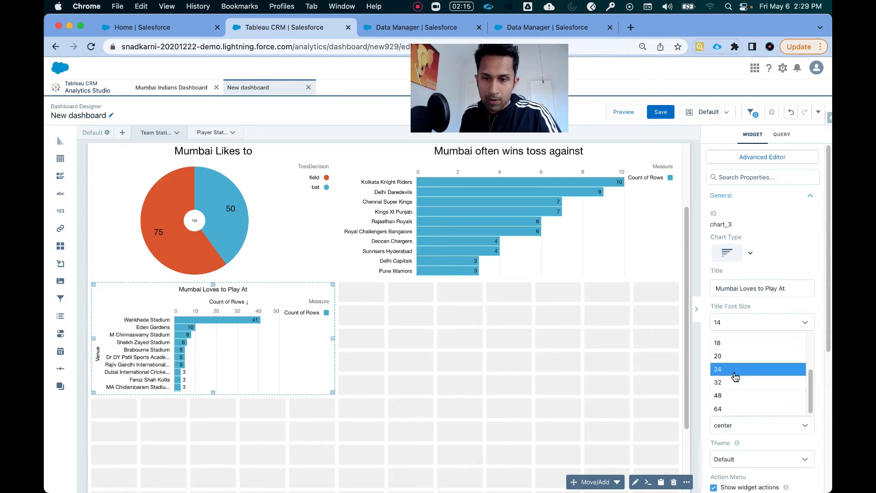
pyautogui.click(735, 375)
# - Hide the Y-axis title and the top X-axis title on the venue bar chart, keeping both axes shown
pyautogui.click(777, 251)
pyautogui.click(783, 235)
pyautogui.scroll(-10, 800, 365)
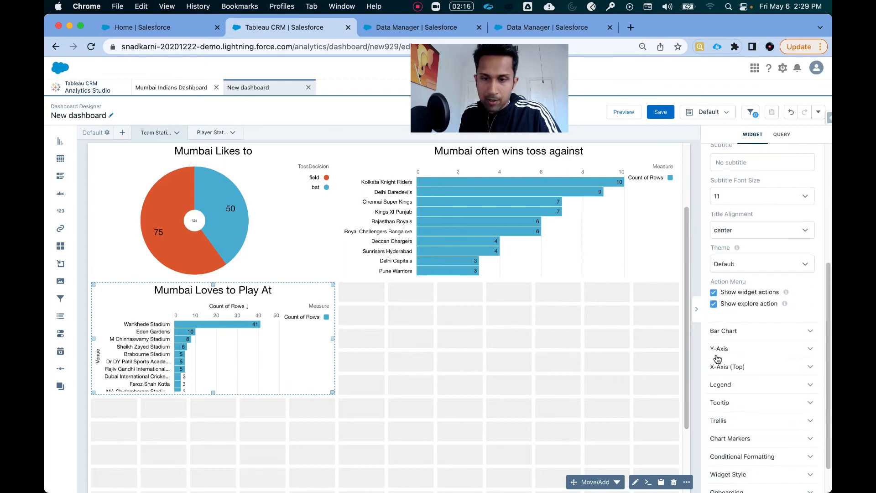
pyautogui.click(727, 348)
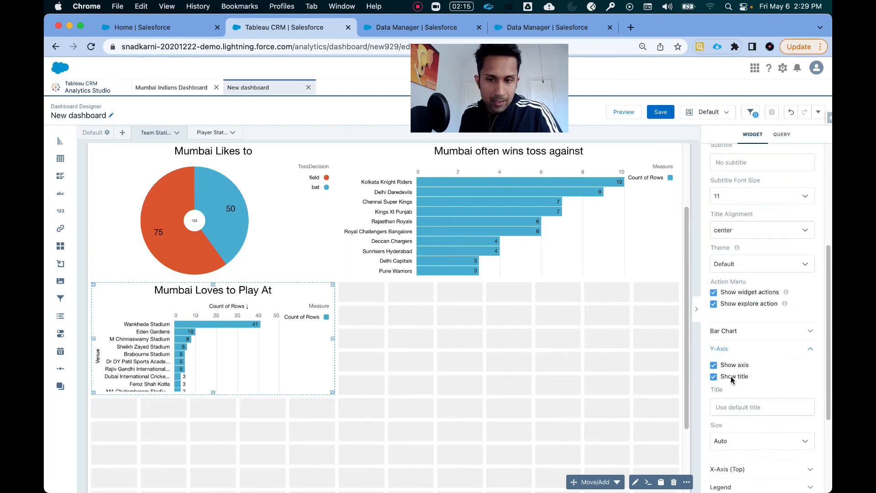
pyautogui.click(714, 376)
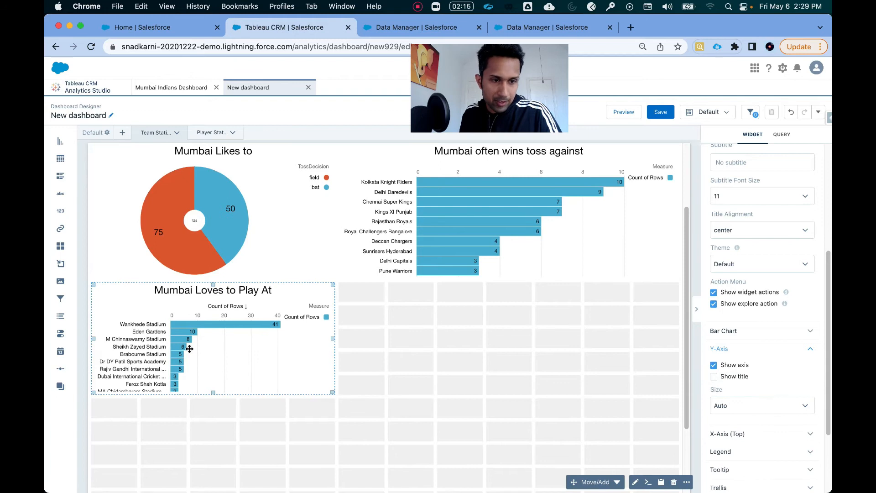
pyautogui.scroll(-1, 762, 380)
pyautogui.click(743, 416)
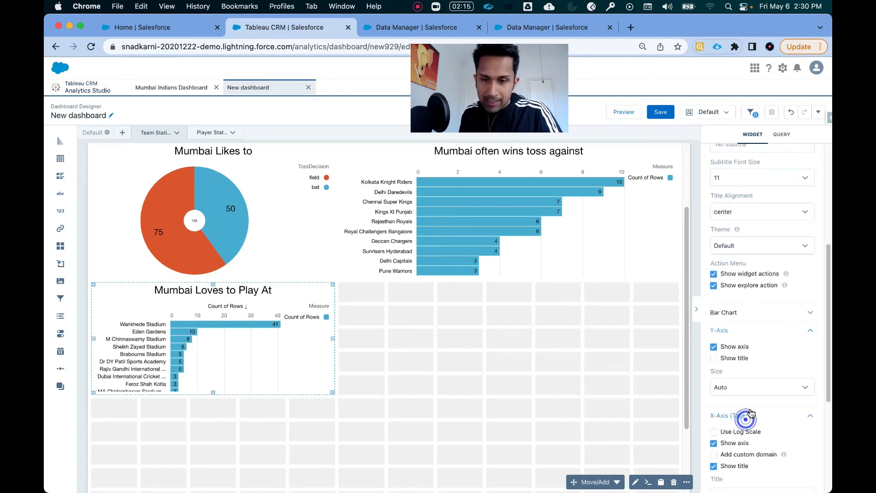
pyautogui.scroll(-3, 730, 425)
pyautogui.click(725, 384)
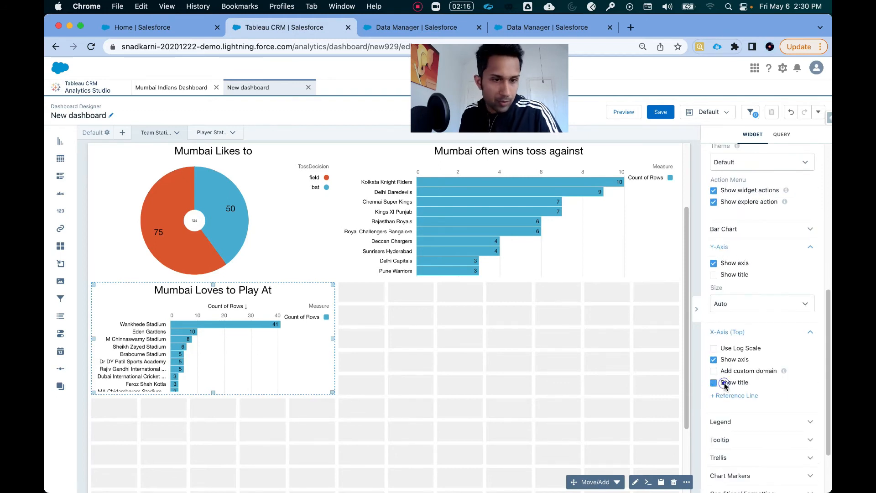
pyautogui.click(473, 375)
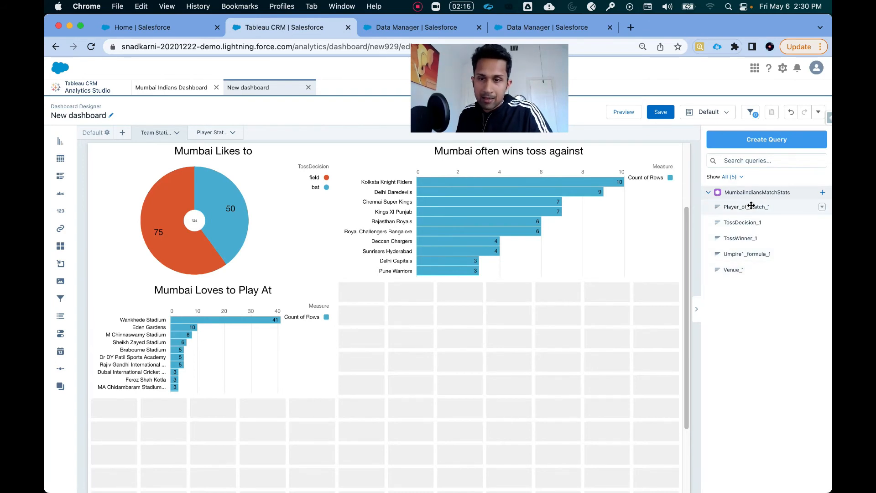
# - Check the existing Mumbai Indians Dashboard for reference and place the Umpire1_formula_1 query beside the venue chart, filling seven columns by five rows
pyautogui.click(173, 88)
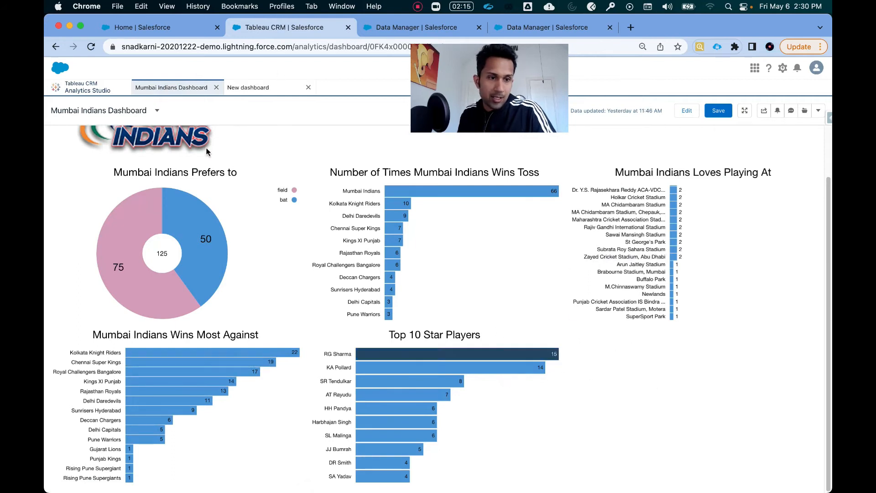
pyautogui.click(255, 88)
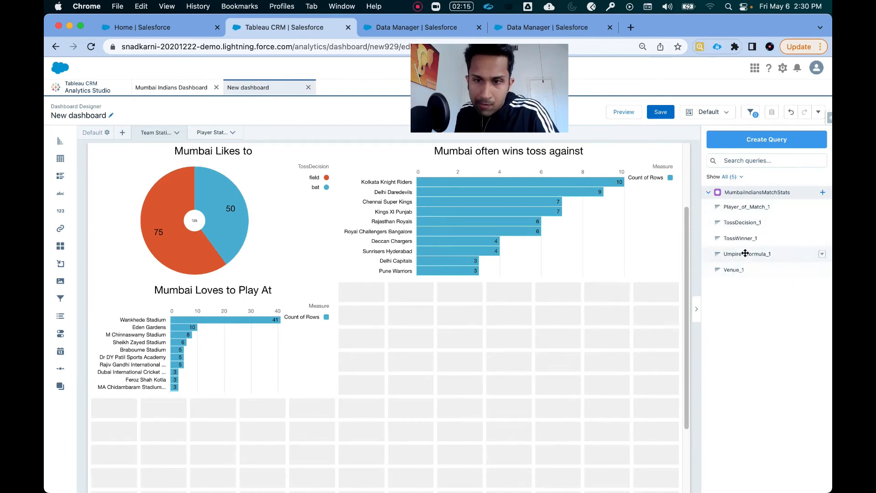
pyautogui.moveTo(752, 251); pyautogui.dragTo(645, 397)
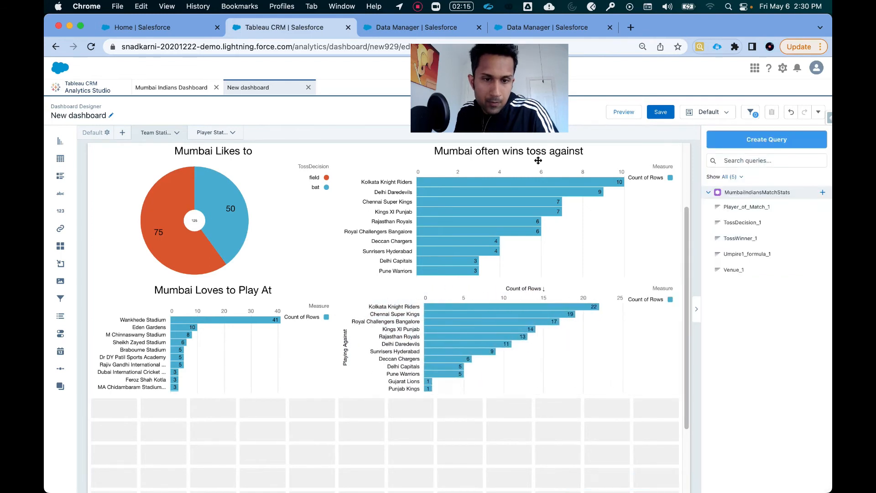
# - Title the chart beside the venue chart "Mumbai Wins Against" with a title font size of 24
pyautogui.click(578, 323)
pyautogui.click(753, 289)
pyautogui.write('Mumbai')
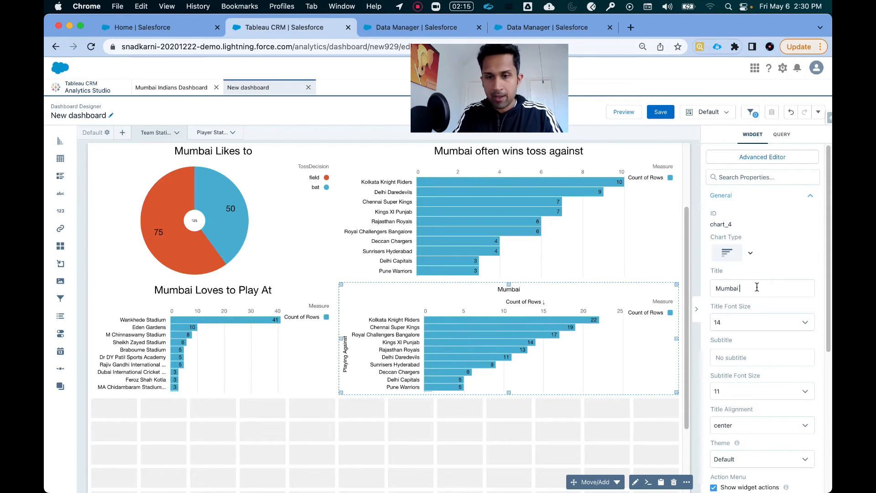
pyautogui.write(' Wins Against')
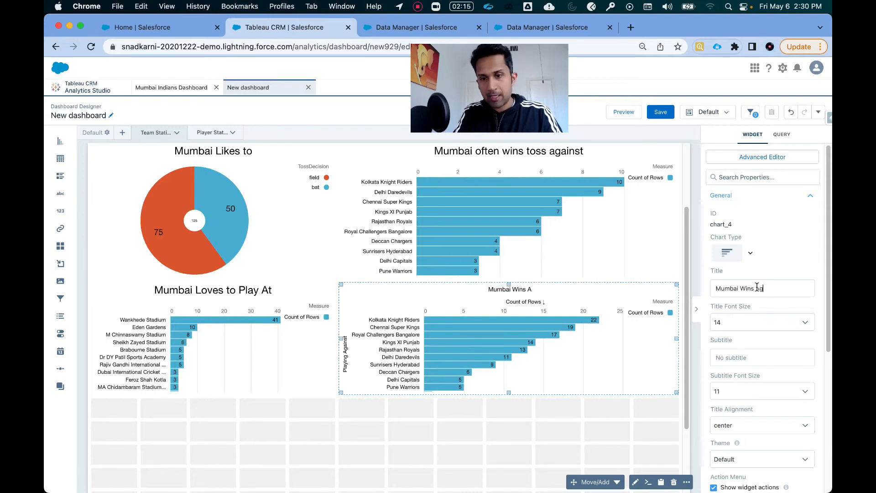
pyautogui.click(720, 321)
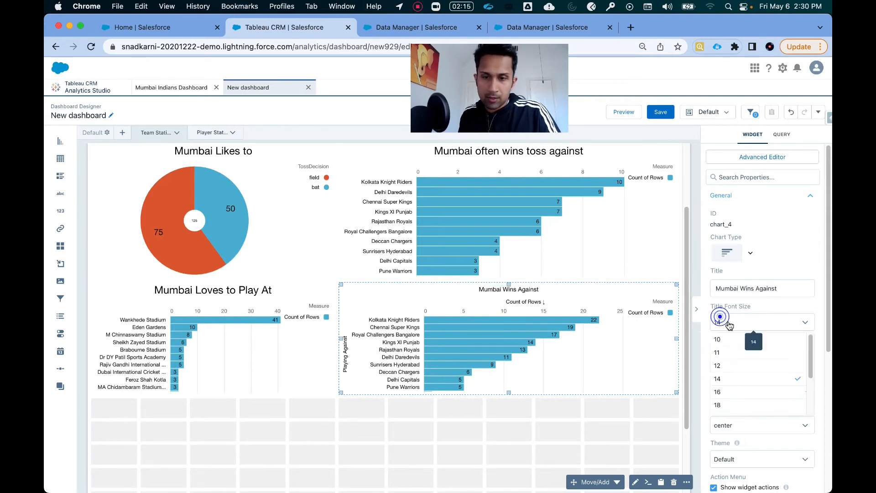
pyautogui.click(740, 401)
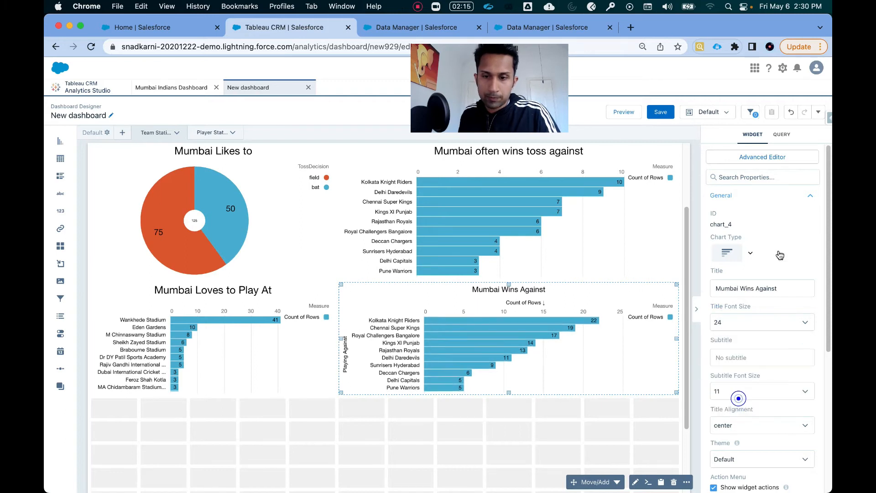
pyautogui.click(781, 254)
pyautogui.scroll(-5, 779, 273)
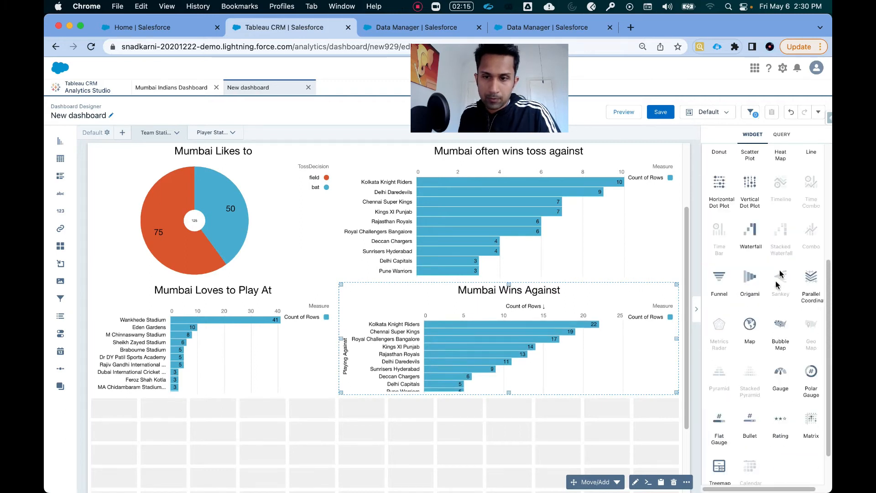
pyautogui.scroll(-3, 686, 441)
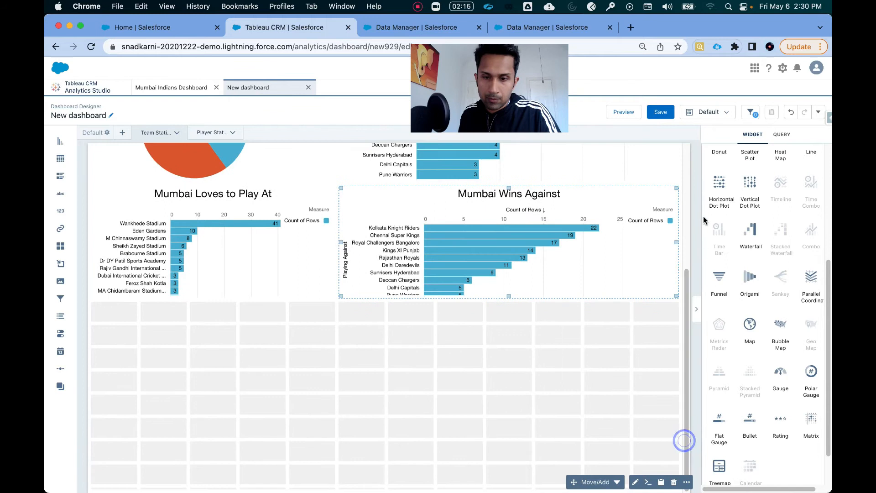
pyautogui.scroll(5, 736, 256)
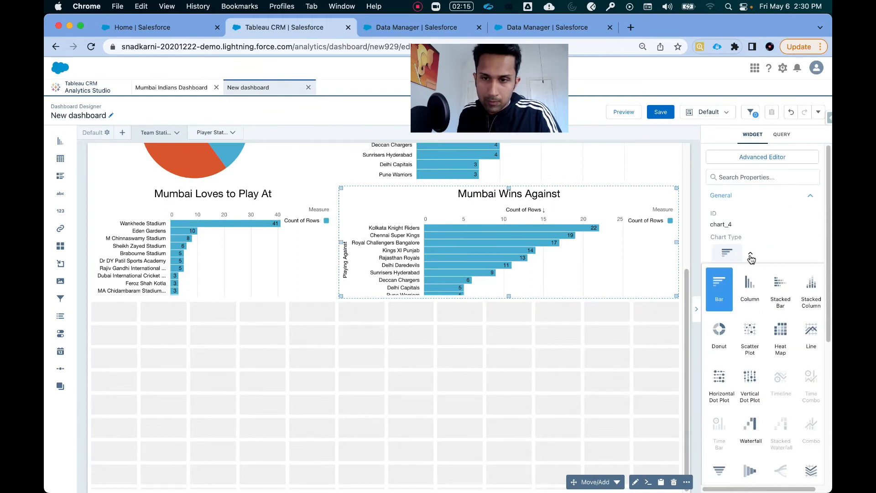
pyautogui.click(750, 257)
# - Hide the Y-axis title and the top X-axis title on the "Mumbai Wins Against" chart, keeping both axes shown
pyautogui.scroll(-5, 753, 296)
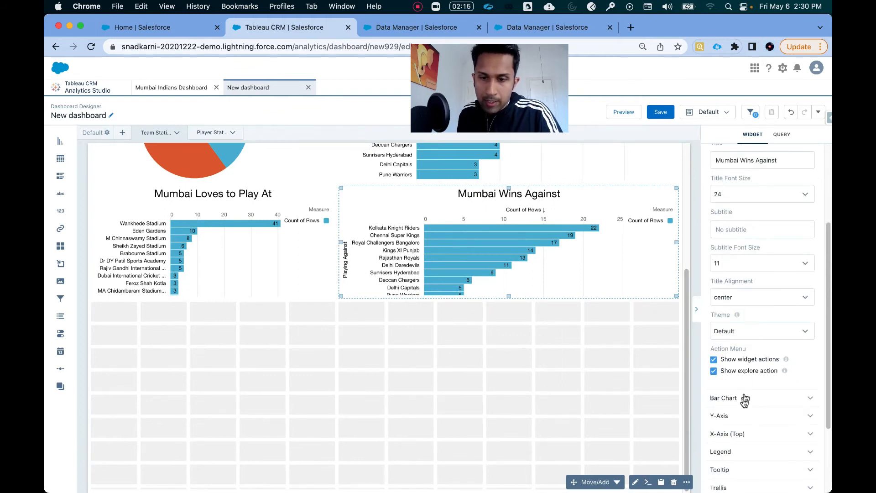
pyautogui.click(741, 415)
pyautogui.scroll(-2, 736, 393)
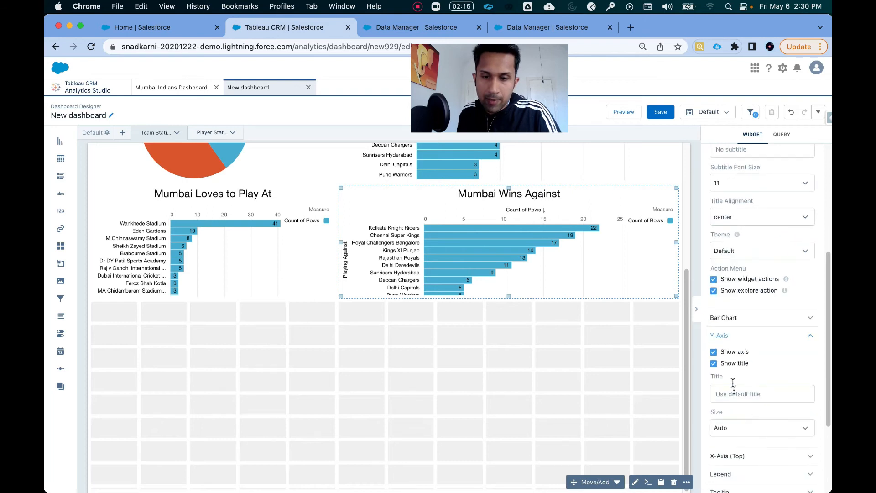
pyautogui.click(713, 363)
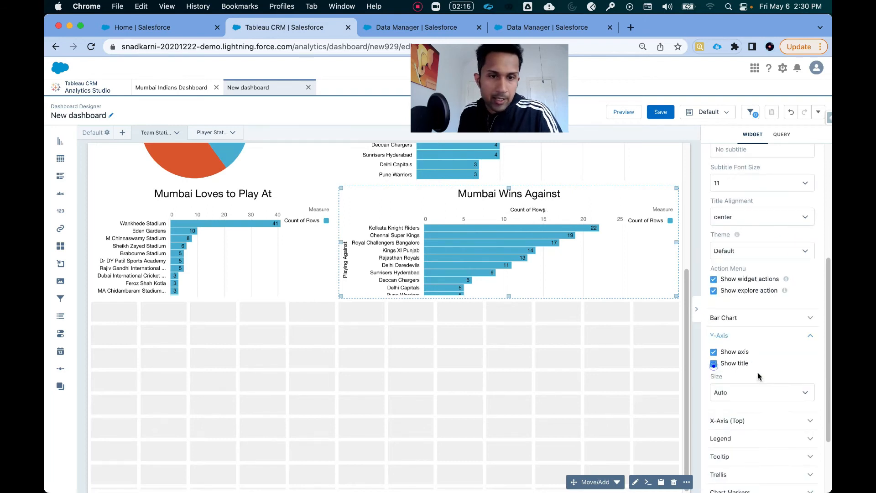
pyautogui.scroll(-1, 753, 383)
pyautogui.click(782, 403)
pyautogui.scroll(-1, 776, 406)
pyautogui.click(713, 432)
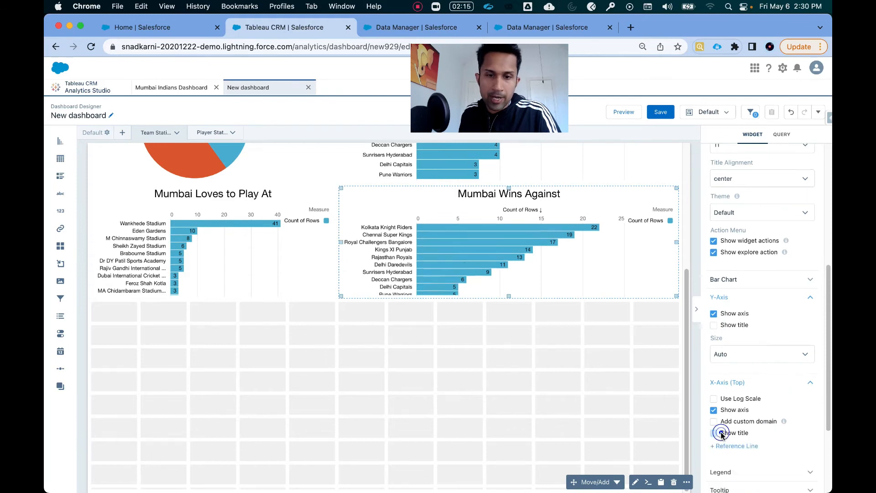
pyautogui.click(623, 391)
# - Preview the dashboard and test its cross-filtering by selecting the Wankhede Stadium bar and the Delhi Daredevils toss bar
pyautogui.scroll(5, 576, 398)
pyautogui.click(636, 113)
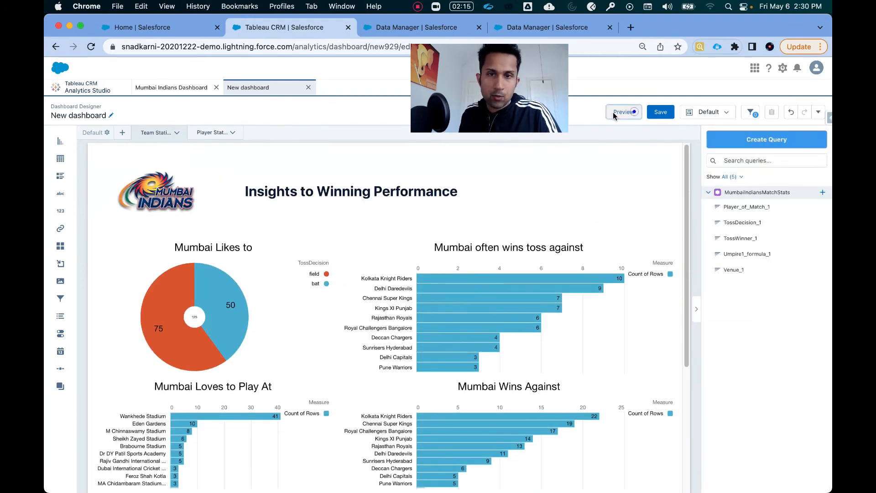
pyautogui.moveTo(488, 93); pyautogui.dragTo(817, 121)
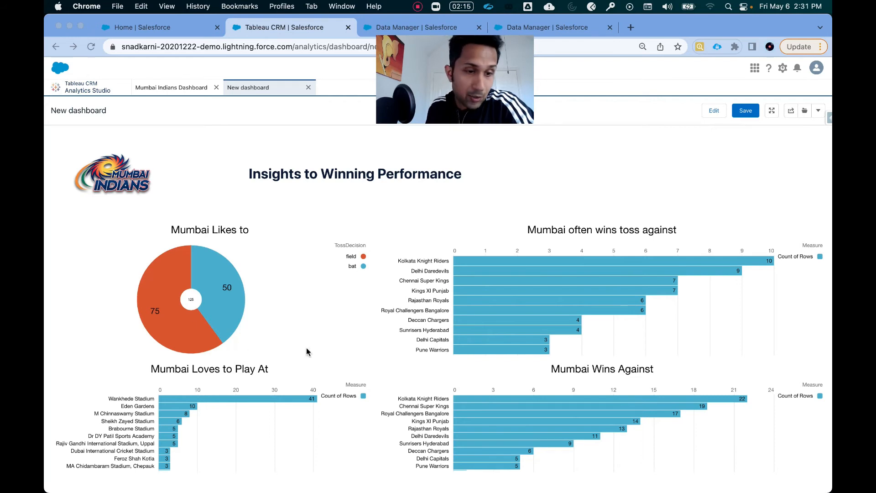
pyautogui.click(180, 400)
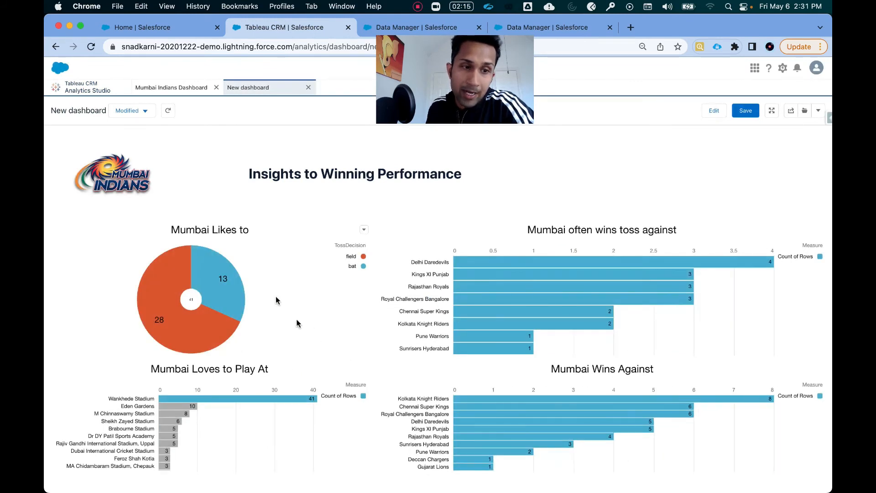
pyautogui.moveTo(192, 343)
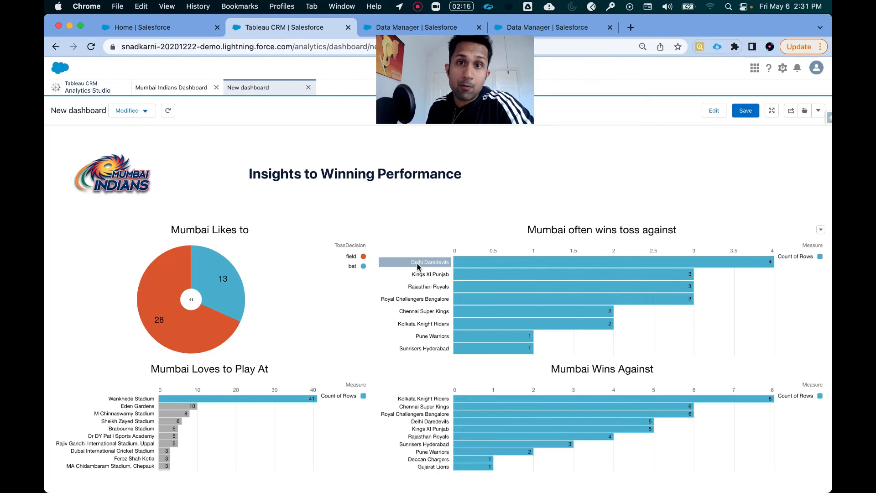
pyautogui.click(485, 261)
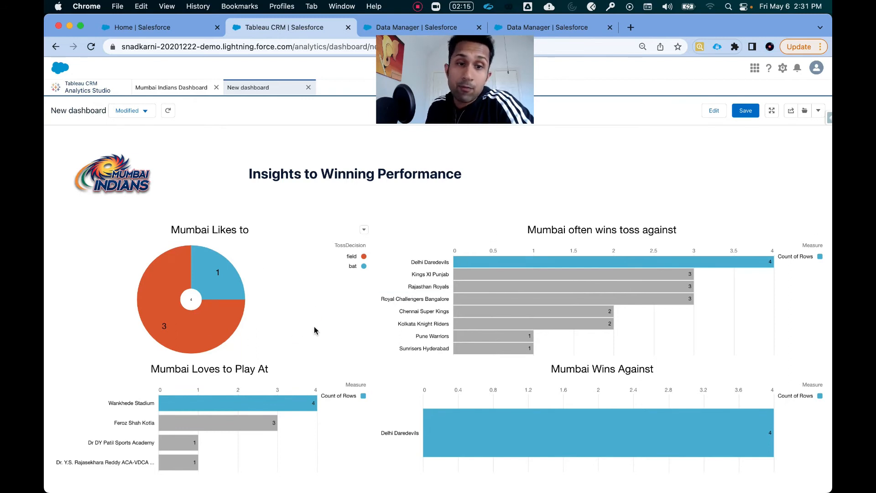
pyautogui.moveTo(217, 334)
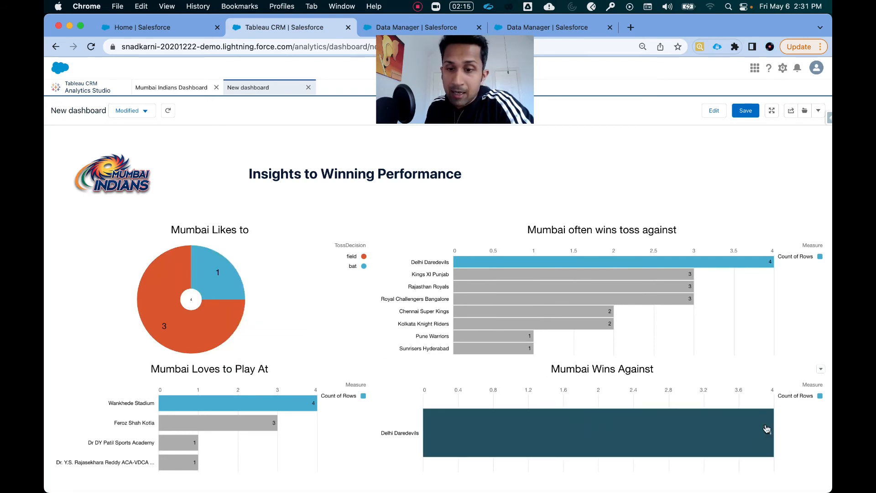
pyautogui.moveTo(675, 431)
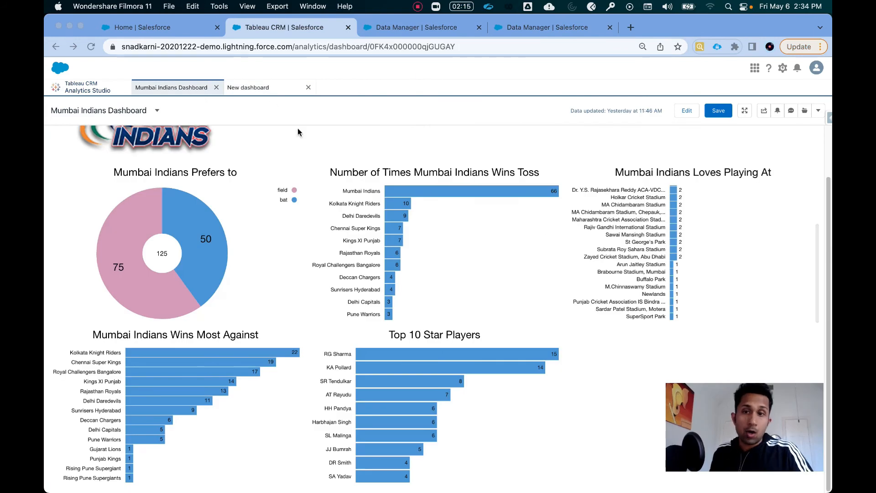
# - Return to editing the new dashboard and open its player statistics page
pyautogui.click(264, 88)
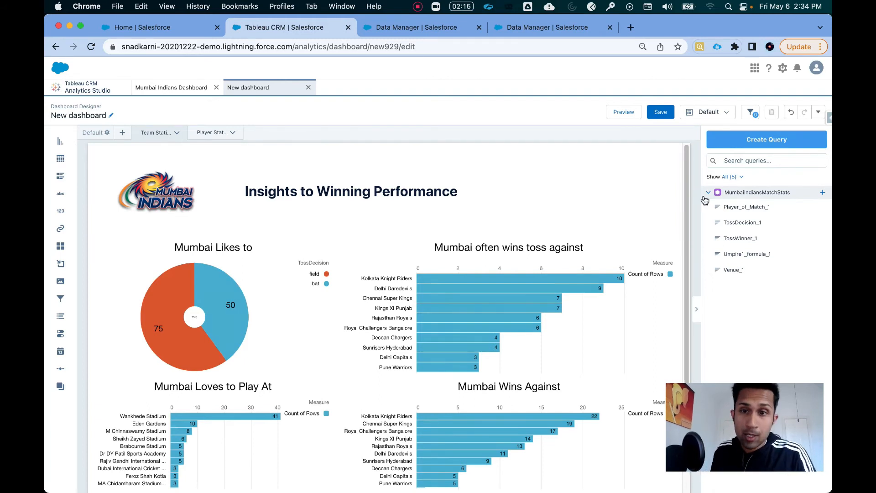
pyautogui.click(211, 133)
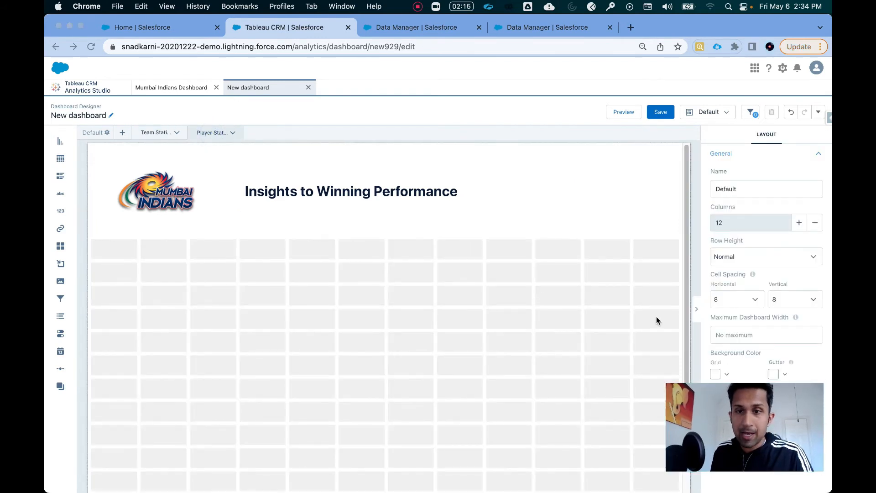
pyautogui.click(637, 263)
pyautogui.click(473, 133)
pyautogui.click(217, 133)
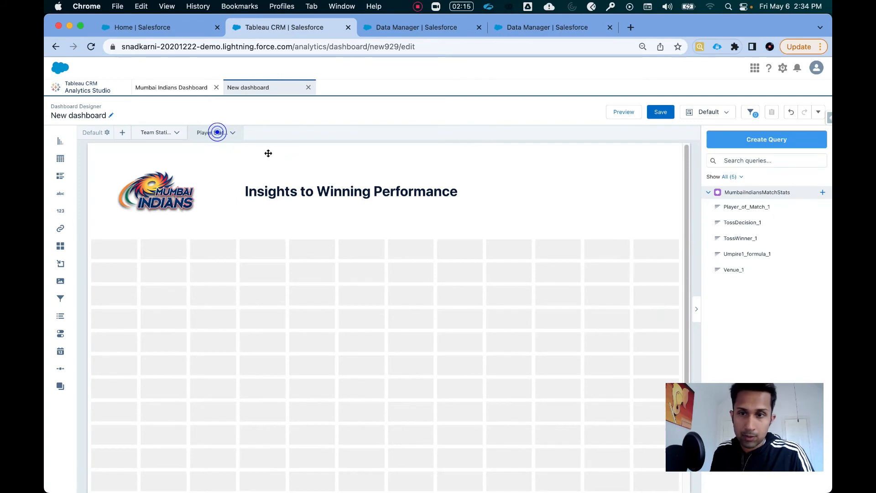
# - Create a new query on the BallbyBallAnalysis dataset, finding it with the search term "ball"
pyautogui.click(771, 139)
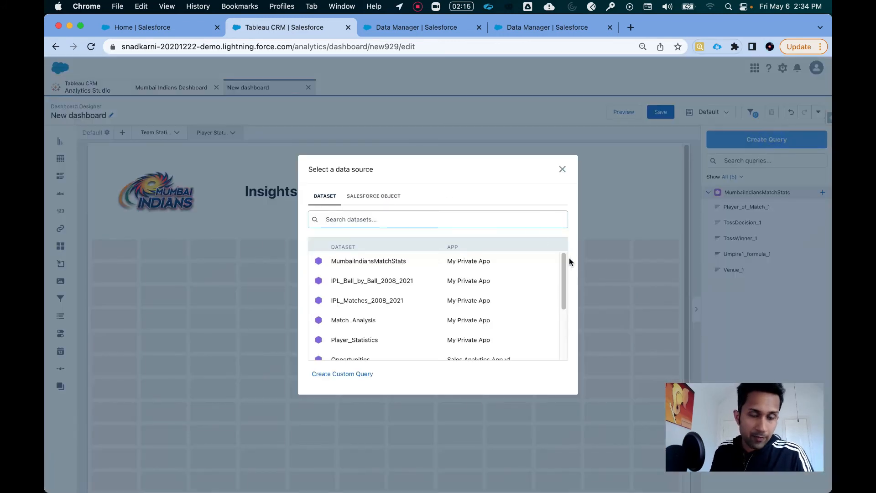
pyautogui.scroll(-5, 417, 291)
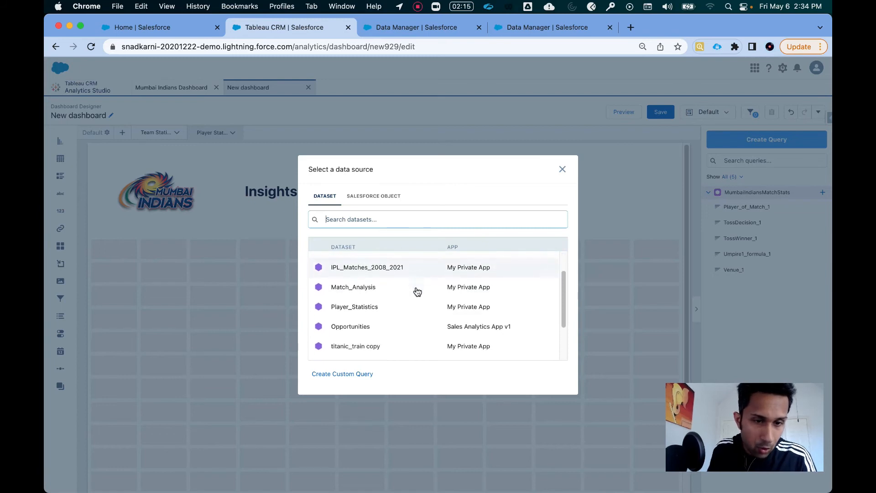
pyautogui.scroll(5, 417, 291)
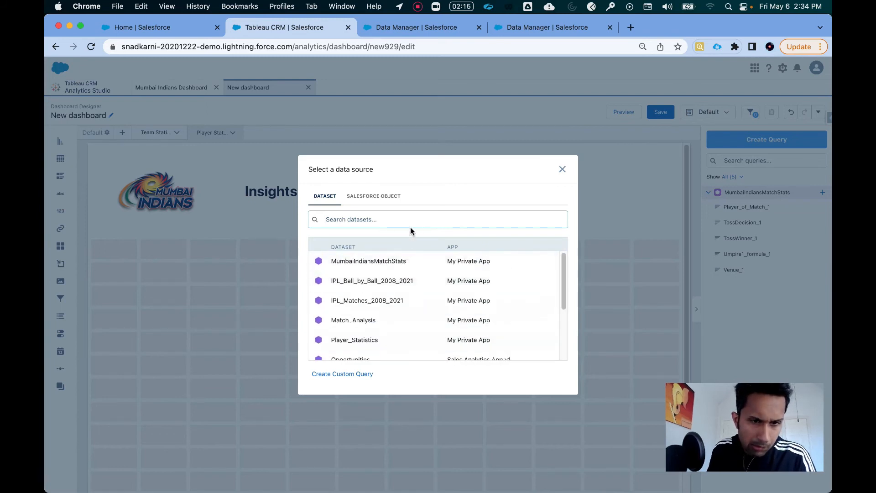
pyautogui.click(428, 215)
pyautogui.write('mumba')
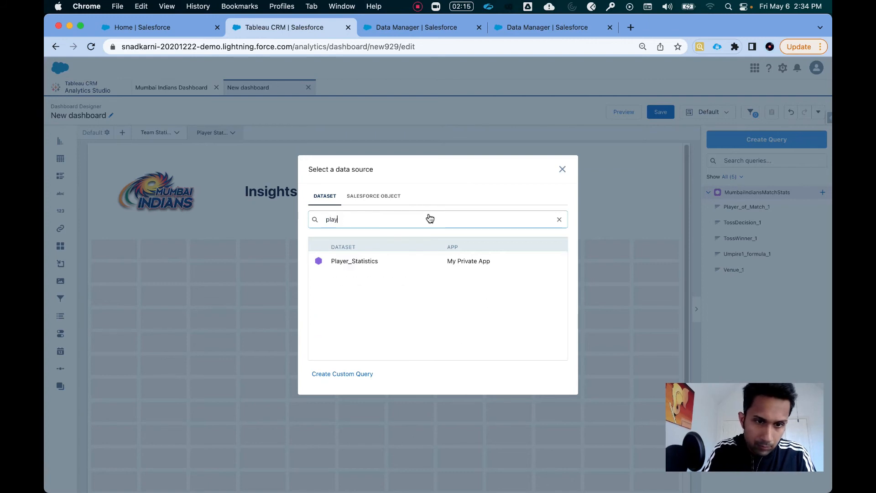
pyautogui.write('ball')
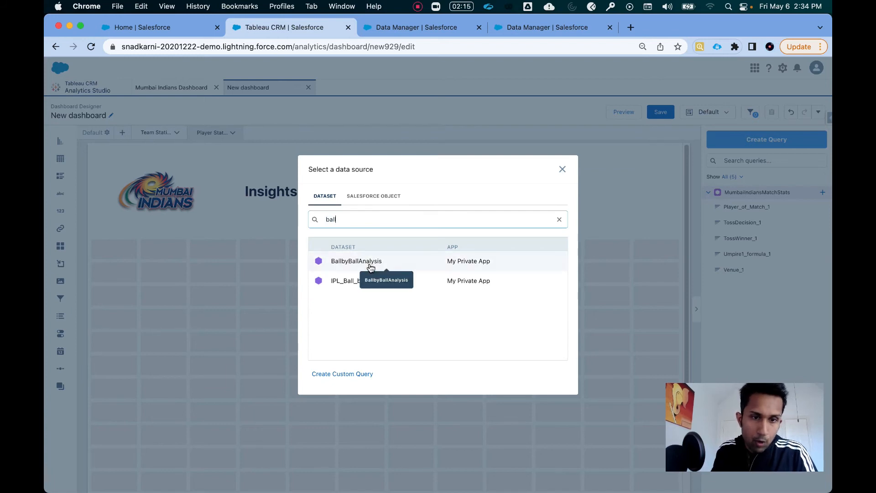
pyautogui.click(370, 267)
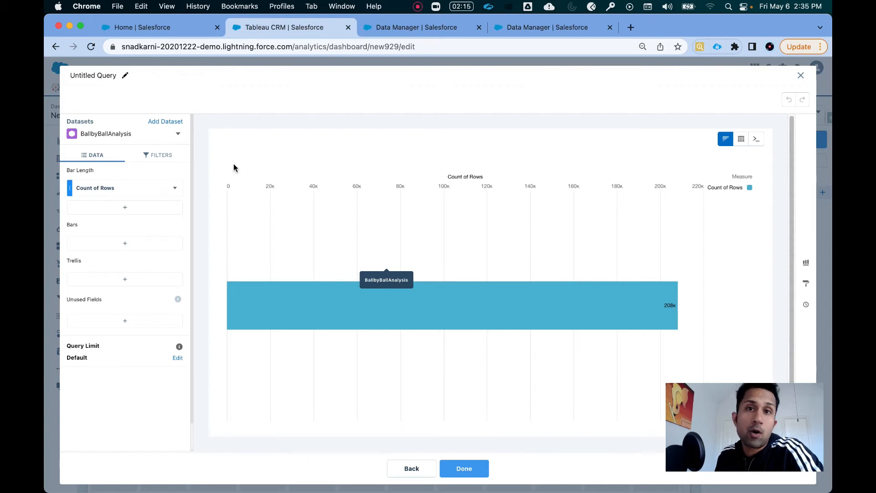
# - Set the query's bar length measure to the sum of batsman_run
pyautogui.click(117, 189)
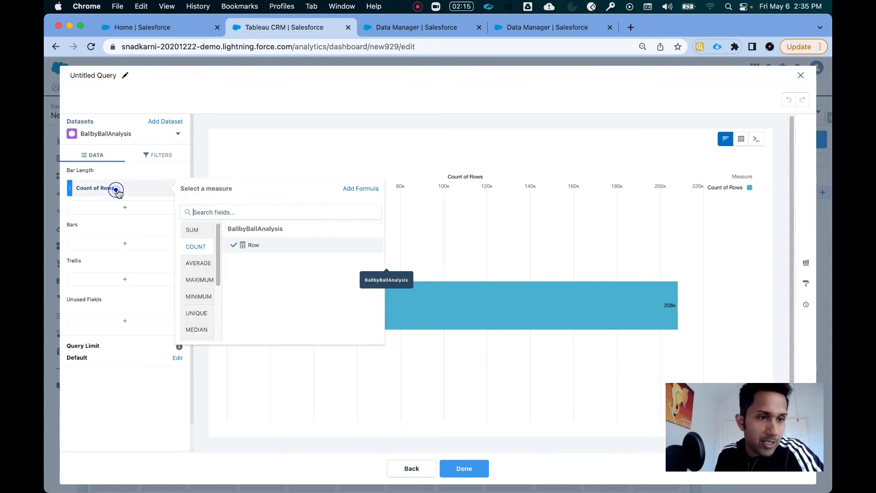
pyautogui.click(191, 229)
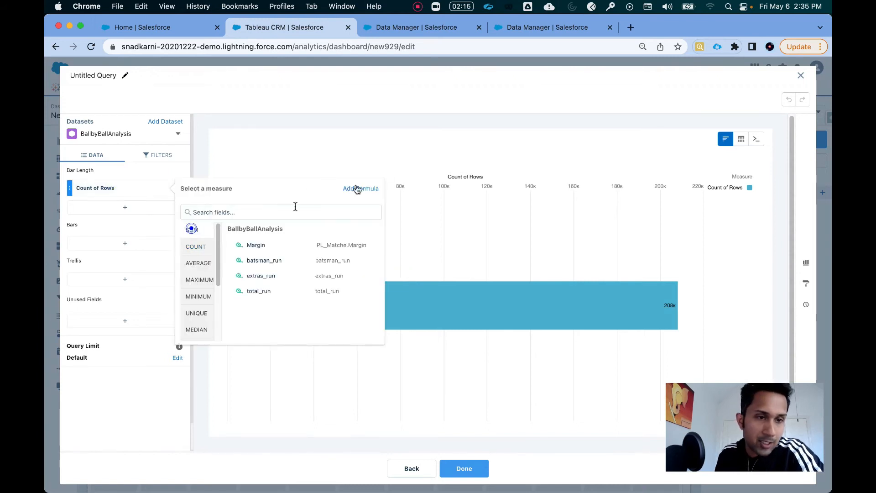
pyautogui.click(273, 261)
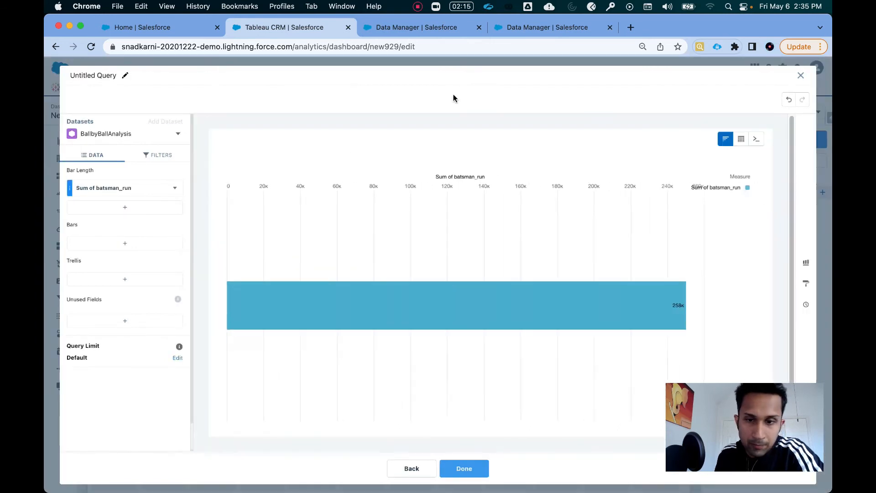
# - Filter the query to rows where BattingTeam equals Mumbai Indians
pyautogui.click(152, 155)
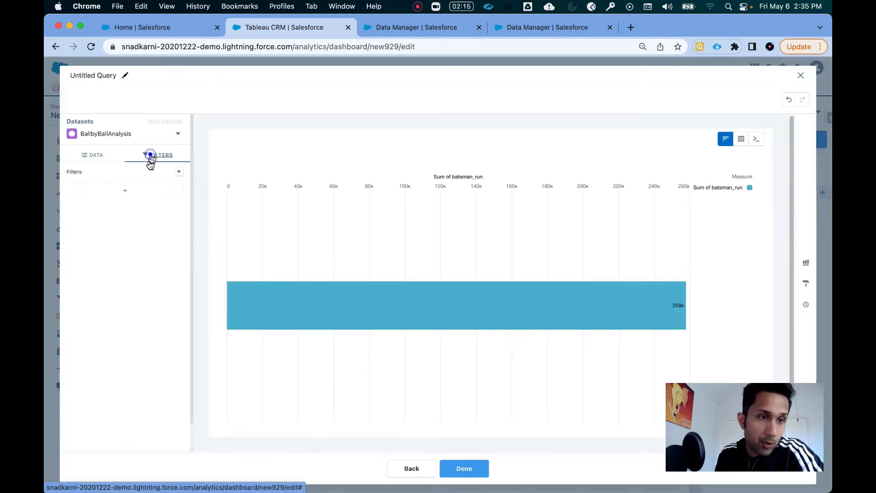
pyautogui.click(134, 195)
pyautogui.write('ba')
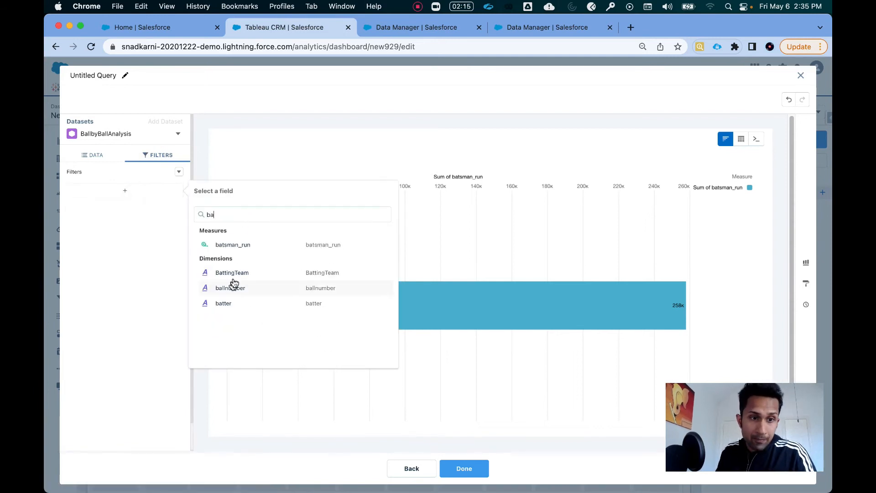
pyautogui.click(234, 273)
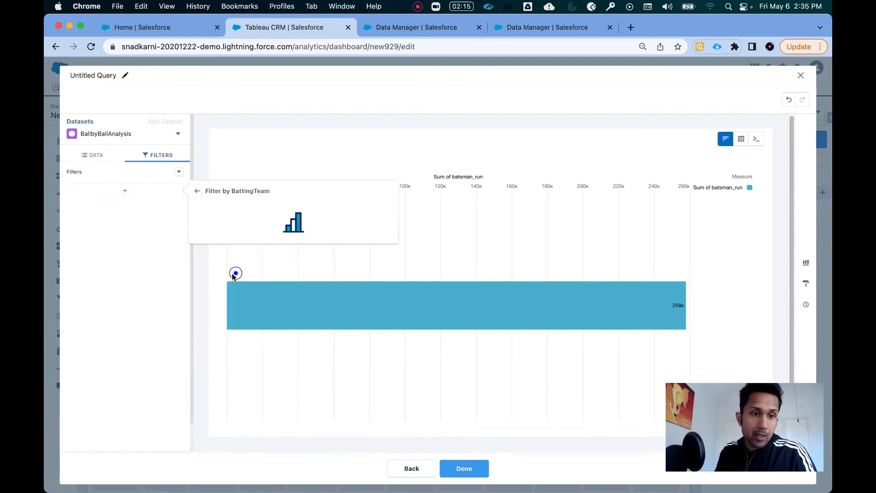
pyautogui.click(249, 259)
pyautogui.write('Mumbai')
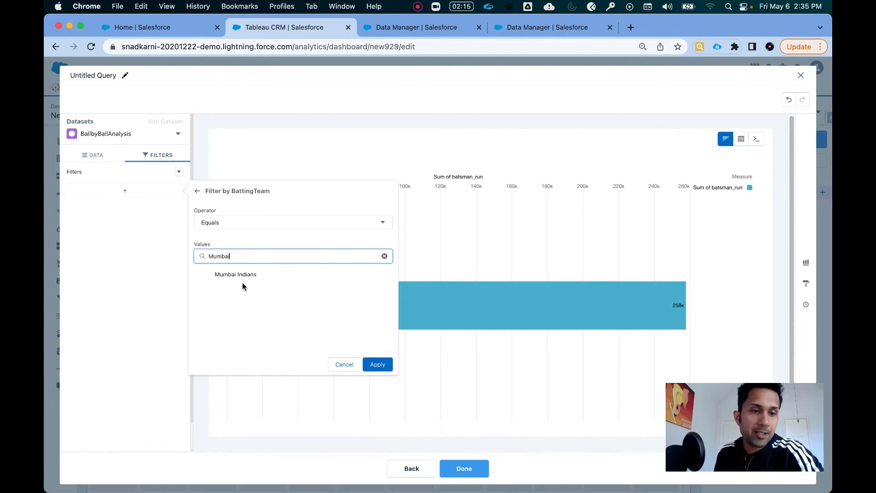
pyautogui.click(247, 280)
pyautogui.click(377, 364)
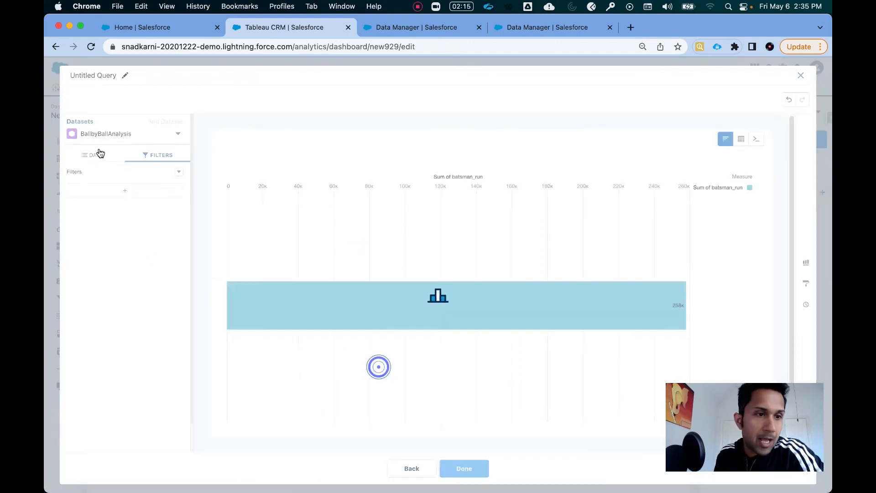
# - Group the bars by batter and sort them by sum of batsman_run in descending order
pyautogui.click(98, 155)
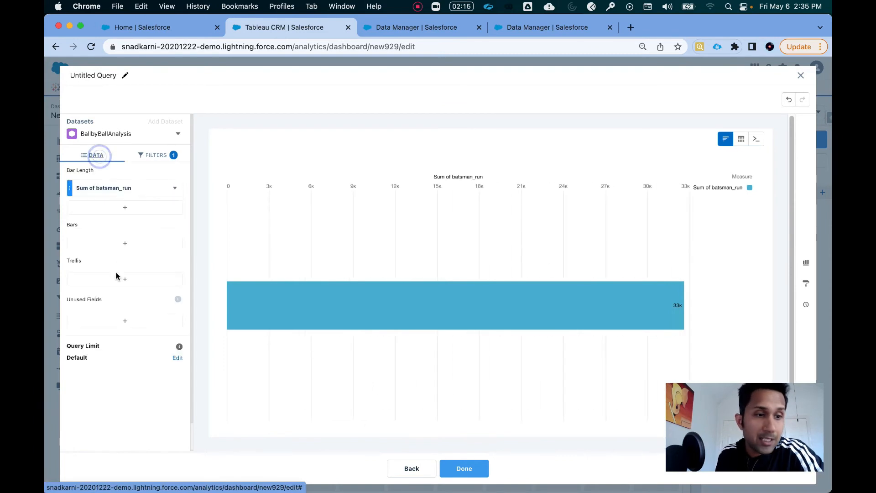
pyautogui.click(123, 243)
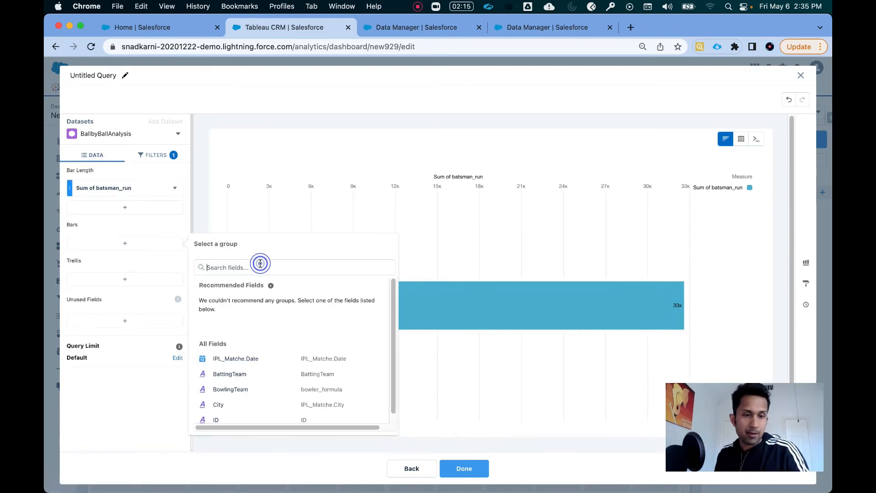
pyautogui.write('bat')
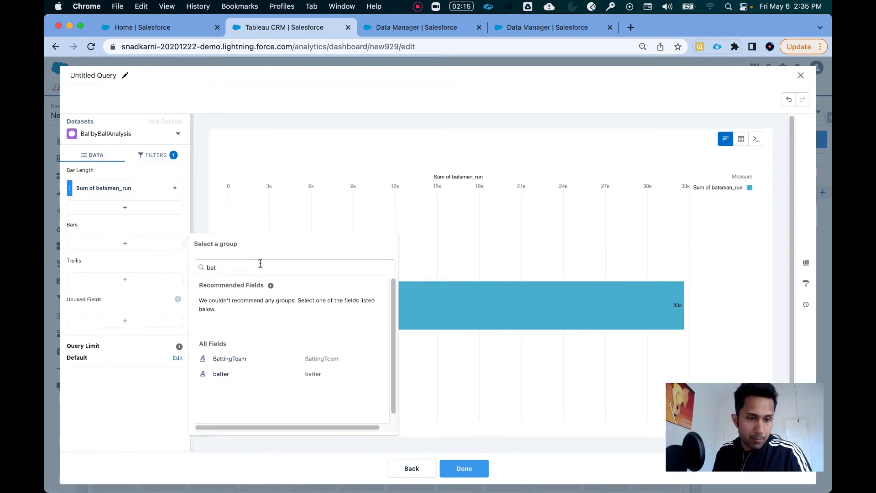
pyautogui.click(235, 374)
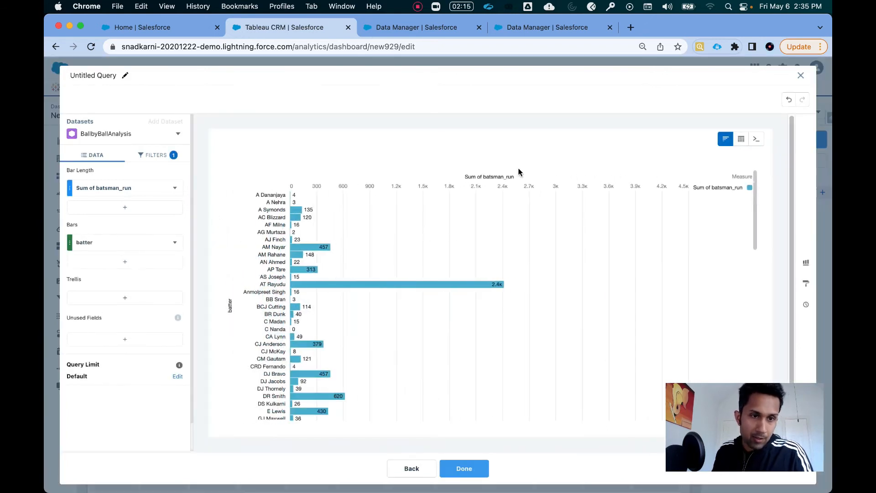
pyautogui.click(498, 180)
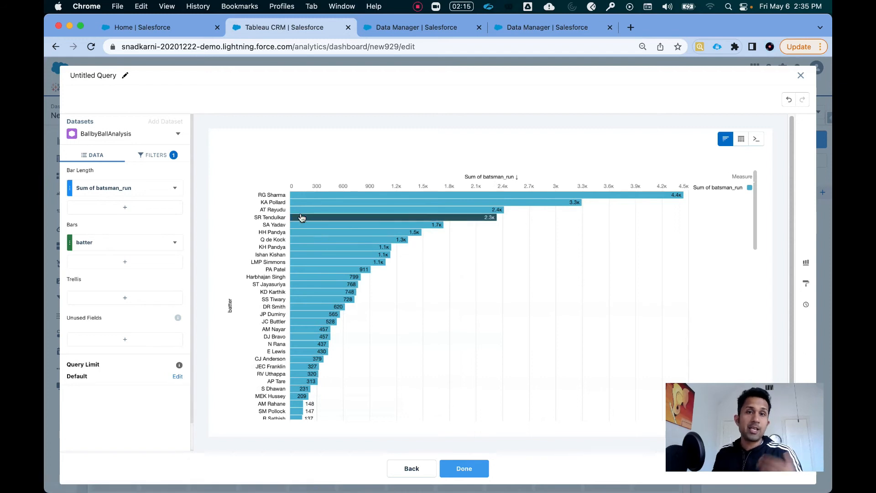
pyautogui.moveTo(301, 217)
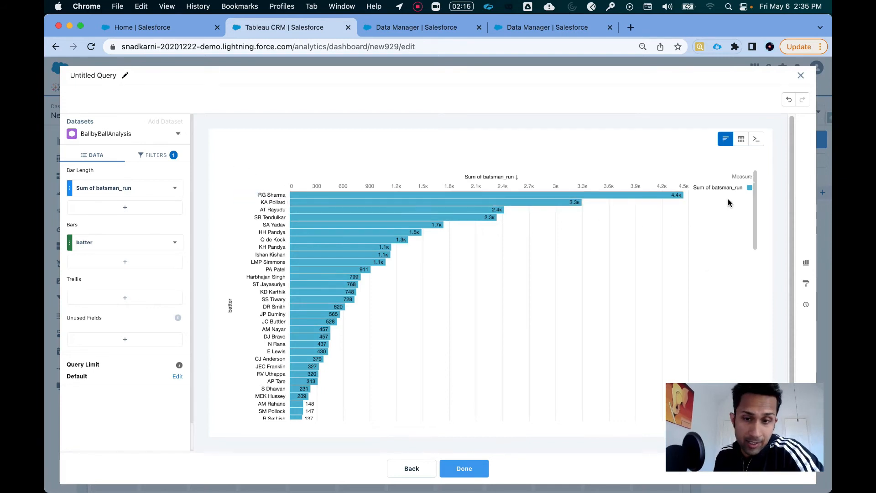
# - Name the query "Top Batsman", limit its results to 10, and finish it to return to the dashboard
pyautogui.click(123, 75)
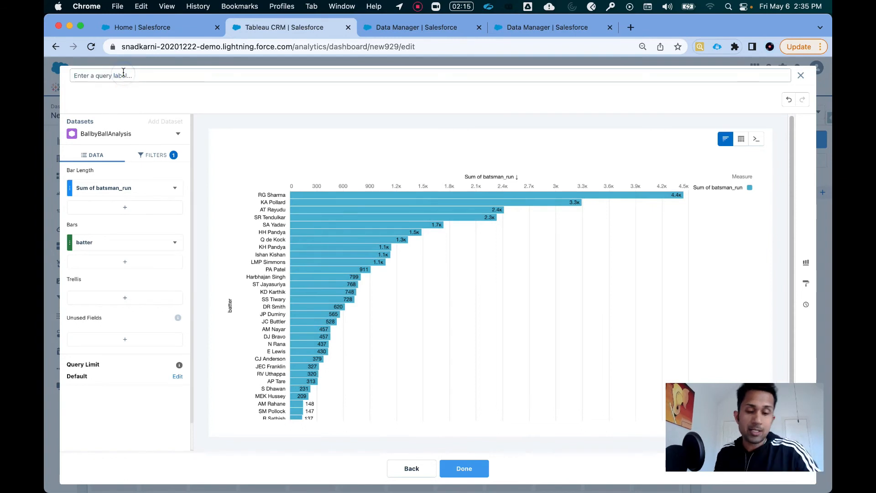
pyautogui.write('Top Batsman')
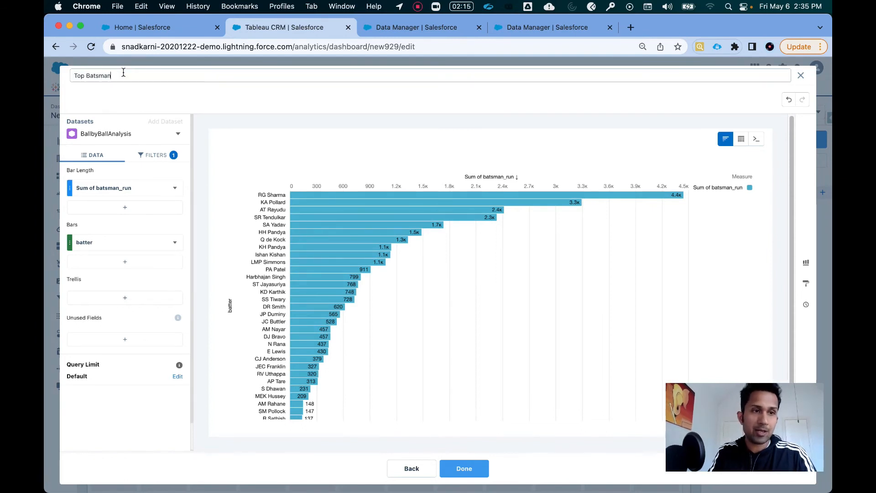
pyautogui.click(178, 376)
pyautogui.click(227, 413)
pyautogui.write('10')
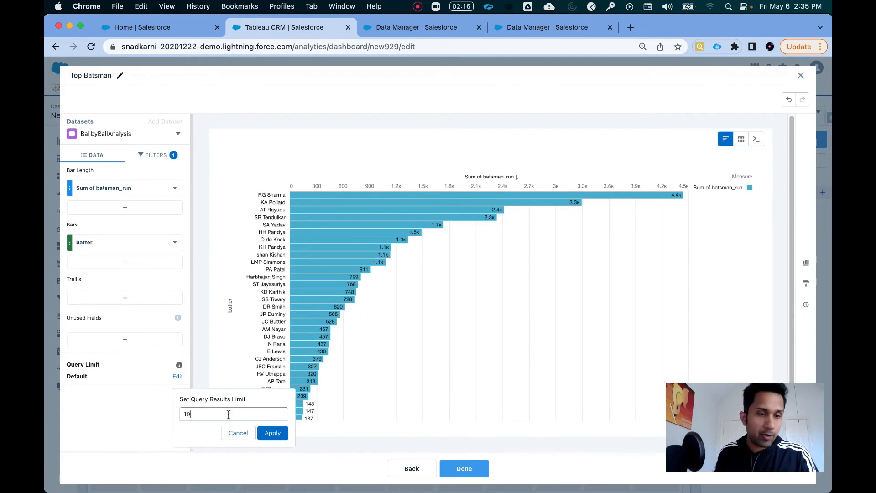
pyautogui.click(272, 432)
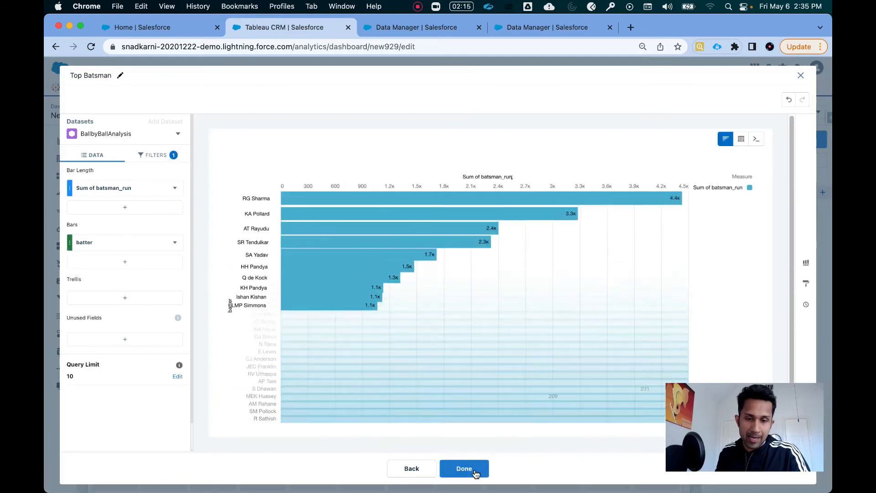
pyautogui.click(475, 470)
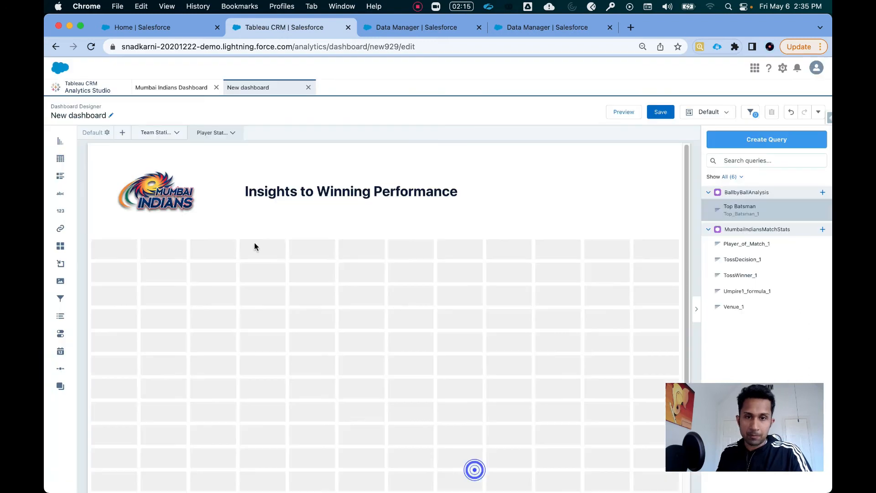
# - Place the Top Batsman query as a chart directly below the logo, enlarged to about six grid columns by seven rows
pyautogui.moveTo(757, 210); pyautogui.dragTo(173, 299)
pyautogui.moveTo(235, 302); pyautogui.dragTo(351, 385)
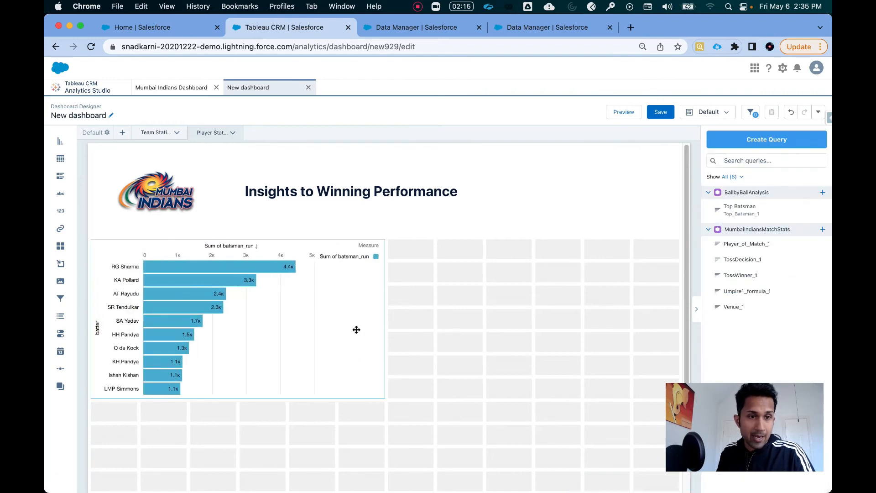
# - Title the new batsman chart "Top 10 Run Scorers" with a title font size of 24
pyautogui.click(346, 318)
pyautogui.click(755, 294)
pyautogui.write('Top')
pyautogui.write(' 1-0')
pyautogui.press('BackSpace')
pyautogui.press('BackSpace')
pyautogui.press('BackSpace')
pyautogui.write('0 Run Scorers')
pyautogui.click(766, 324)
pyautogui.scroll(-3, 761, 351)
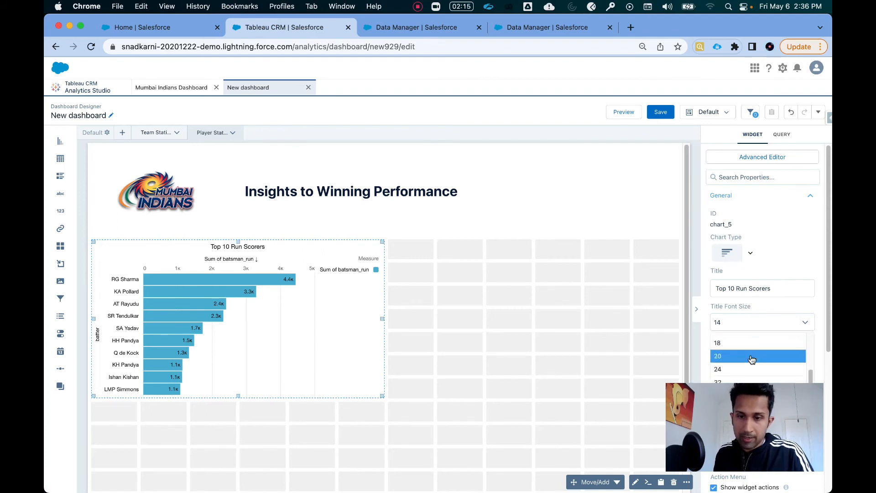
pyautogui.click(753, 368)
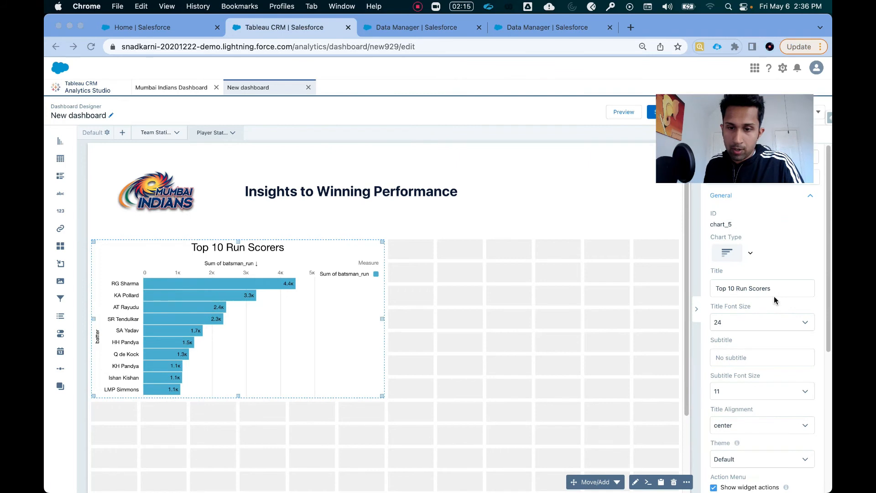
# - Hide the Y-axis title and the top X-axis title on the "Top 10 Run Scorers" chart, keeping both axes shown
pyautogui.scroll(-5, 775, 298)
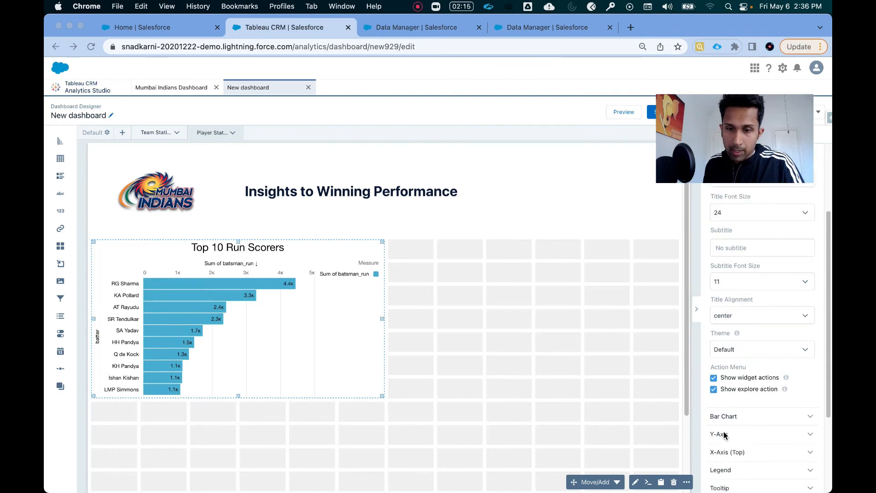
pyautogui.scroll(-1, 762, 409)
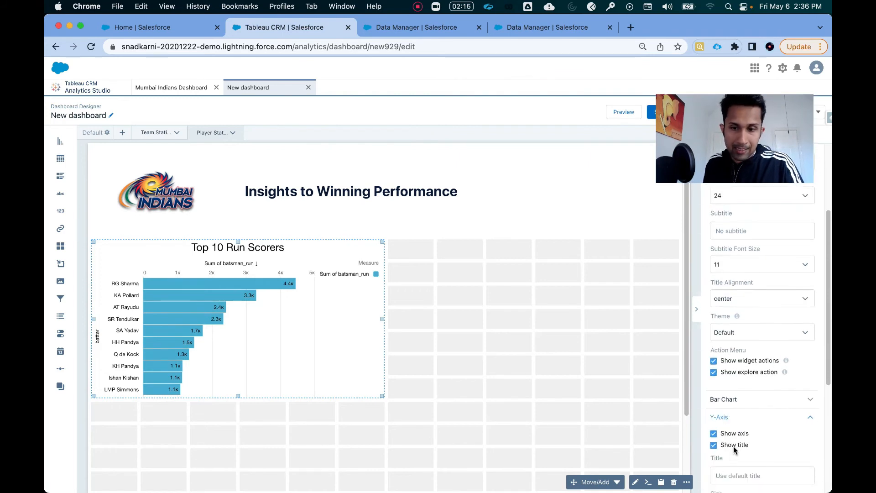
pyautogui.click(736, 445)
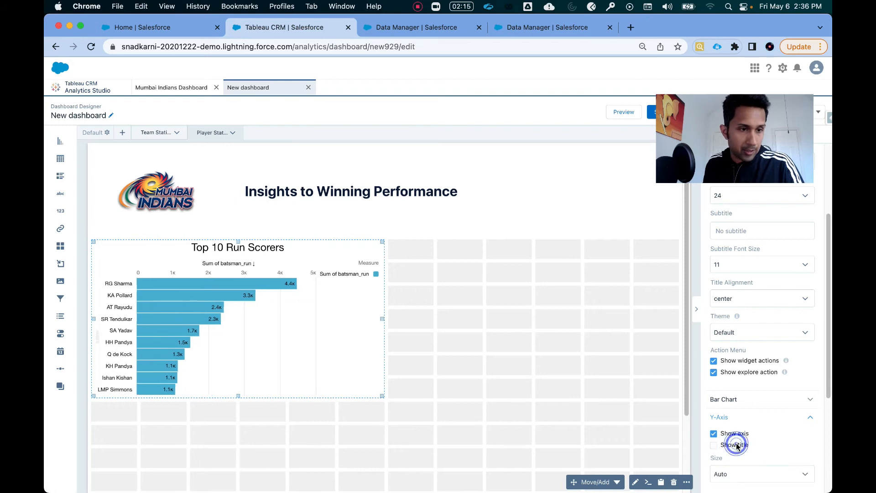
pyautogui.scroll(-3, 778, 439)
pyautogui.click(727, 422)
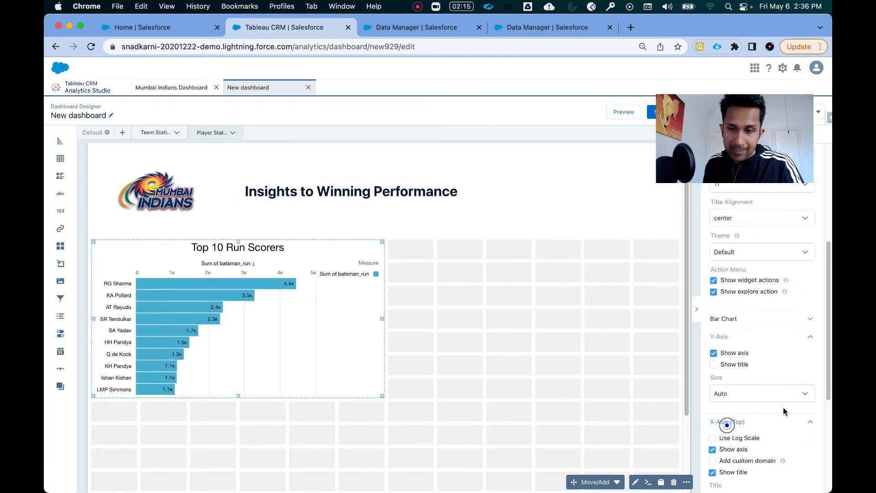
pyautogui.scroll(-1, 780, 415)
pyautogui.click(741, 453)
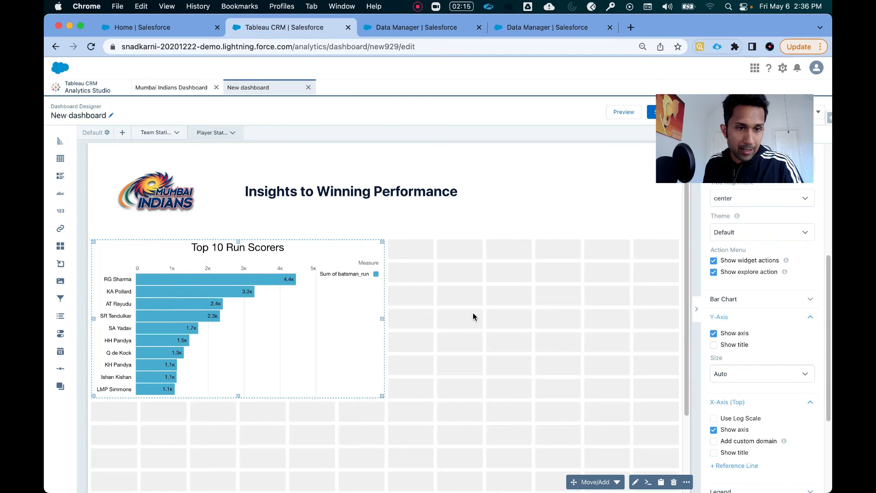
pyautogui.click(536, 360)
# - Hide the legend on the "Top 10 Run Scorers" chart
pyautogui.click(348, 322)
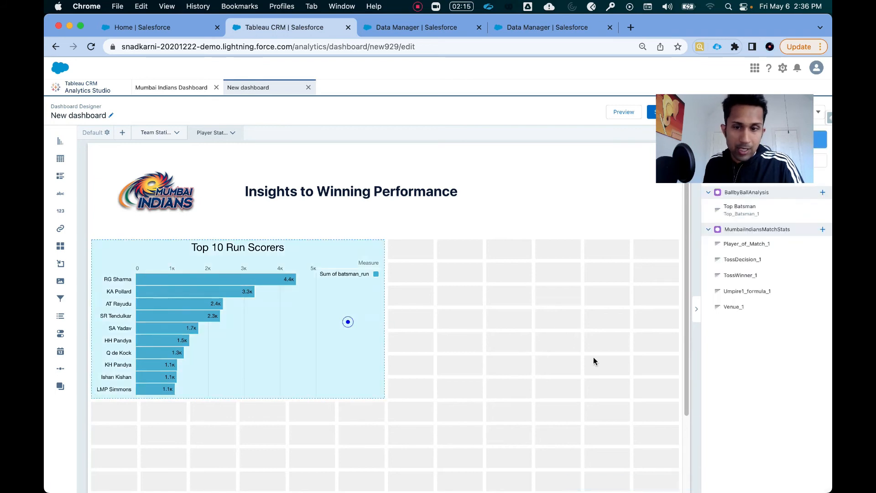
pyautogui.scroll(-4, 784, 386)
pyautogui.click(715, 404)
pyautogui.scroll(-2, 749, 405)
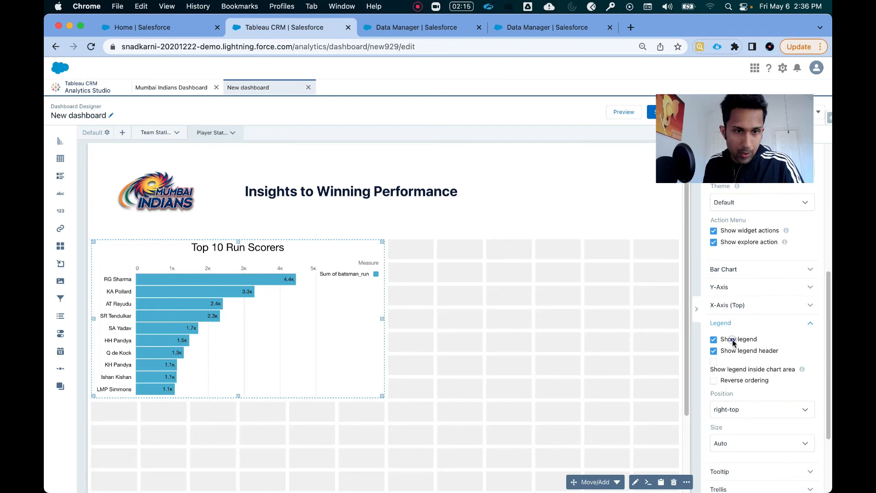
pyautogui.click(713, 339)
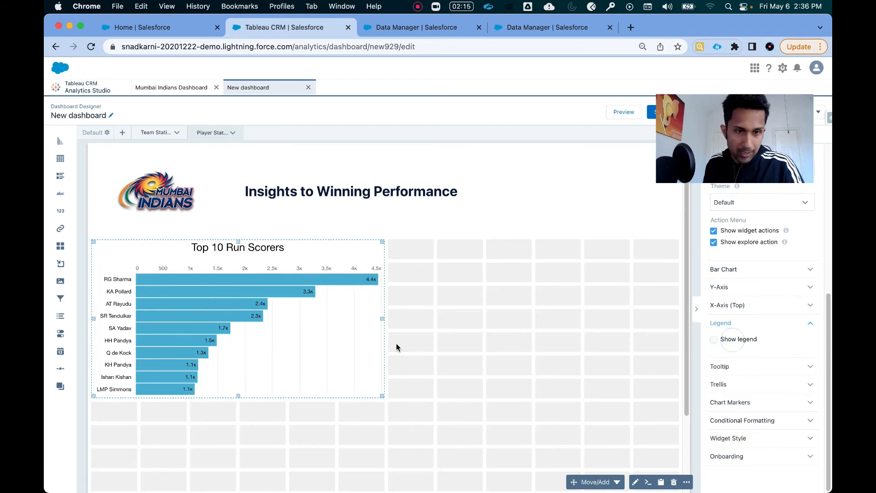
pyautogui.click(624, 376)
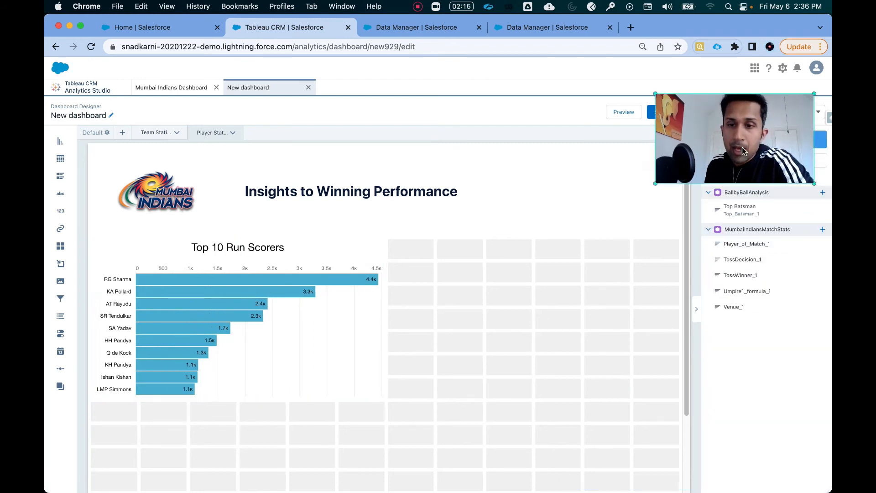
# - Create a new query on the BallbyBallAnalysis dataset, keeping Count of Rows as bar length and grouping the bars by isBoundary
pyautogui.click(823, 193)
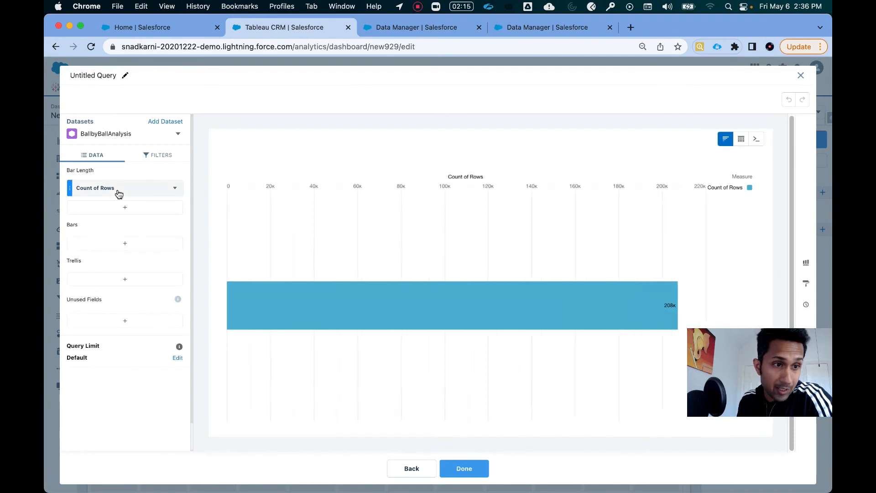
pyautogui.click(115, 191)
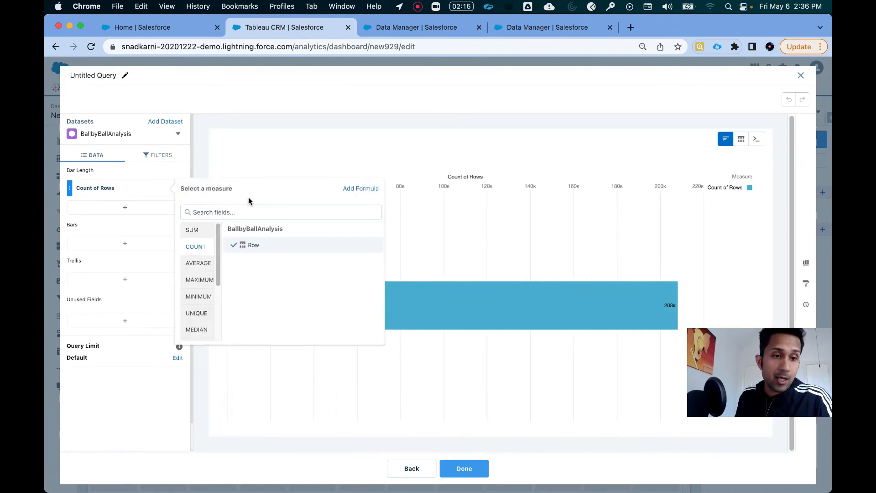
pyautogui.click(125, 243)
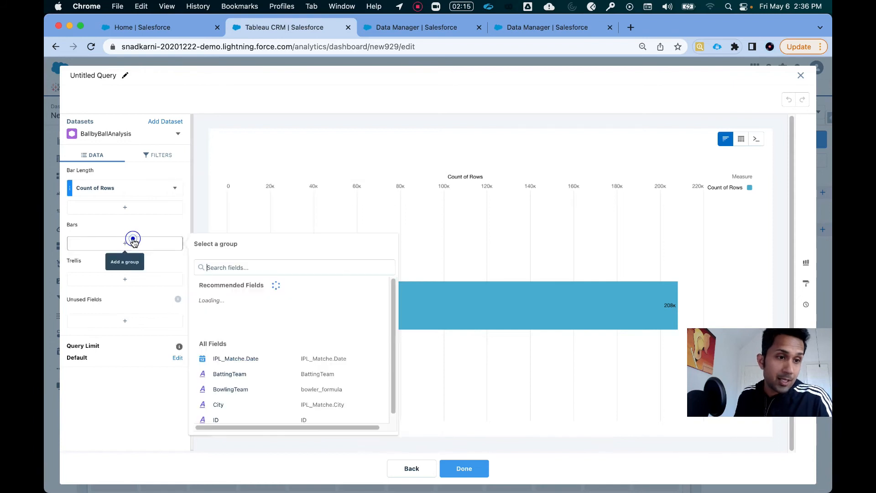
pyautogui.write('isbound')
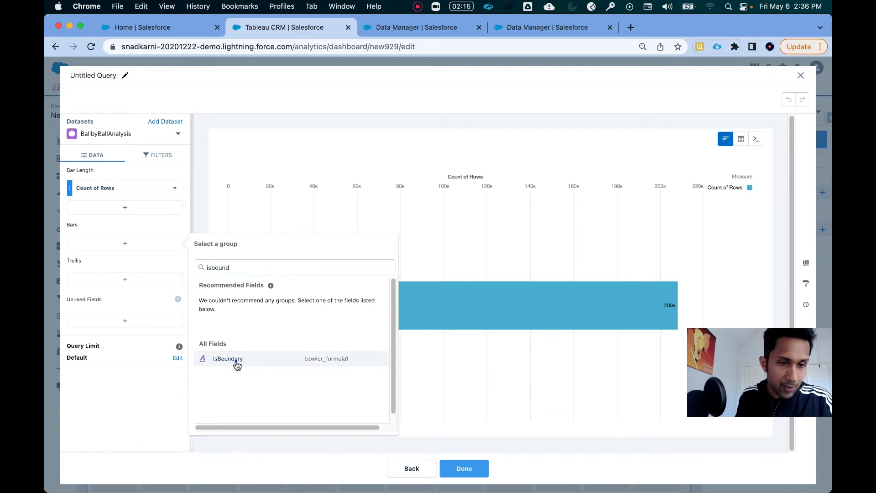
pyautogui.click(232, 360)
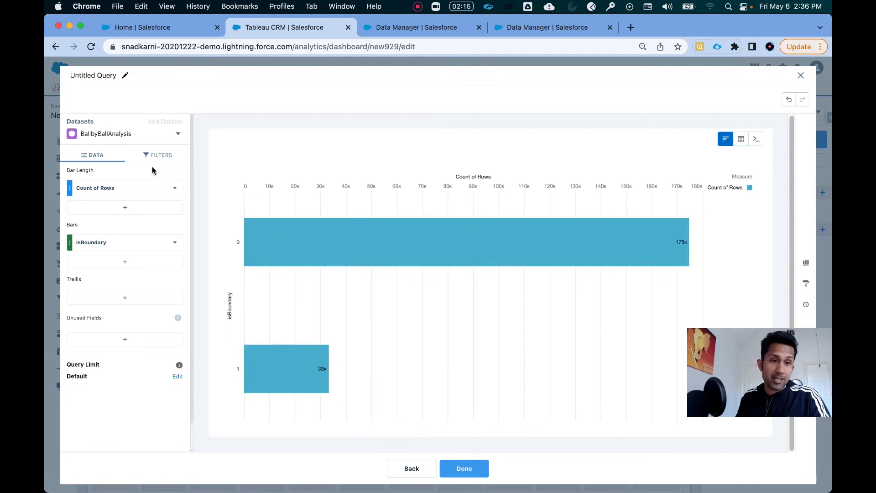
# - Filter the boundary query to rows where BattingTeam equals Mumbai Indians
pyautogui.click(164, 156)
pyautogui.click(137, 189)
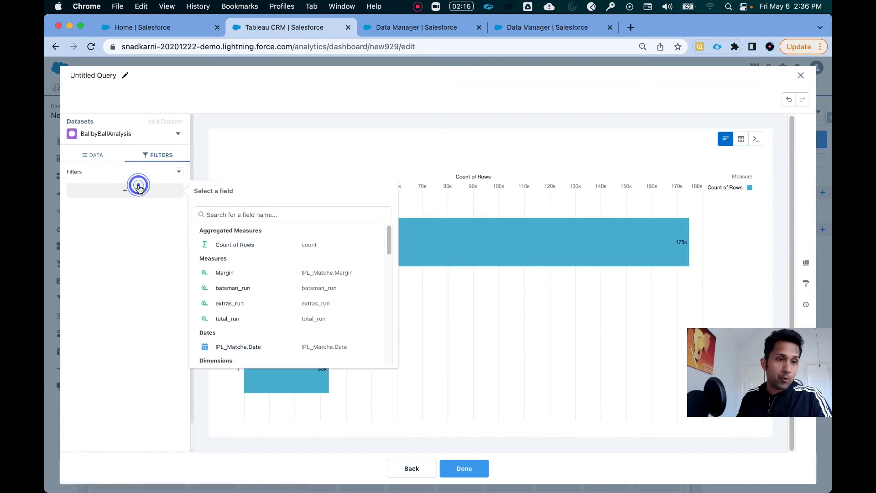
pyautogui.write('batt')
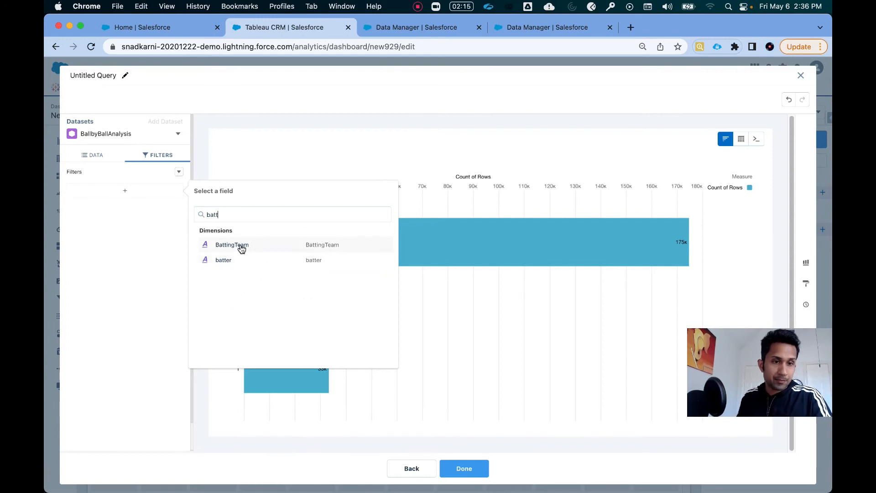
pyautogui.click(241, 245)
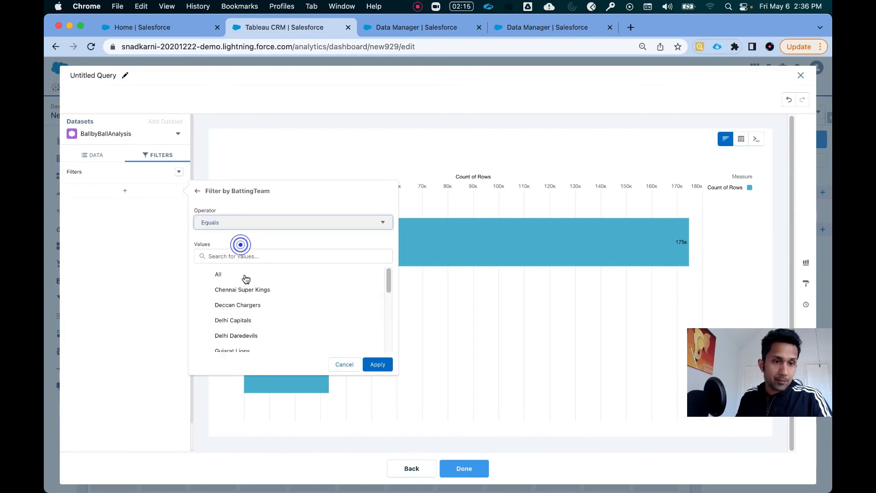
pyautogui.click(291, 255)
pyautogui.write('mumbai')
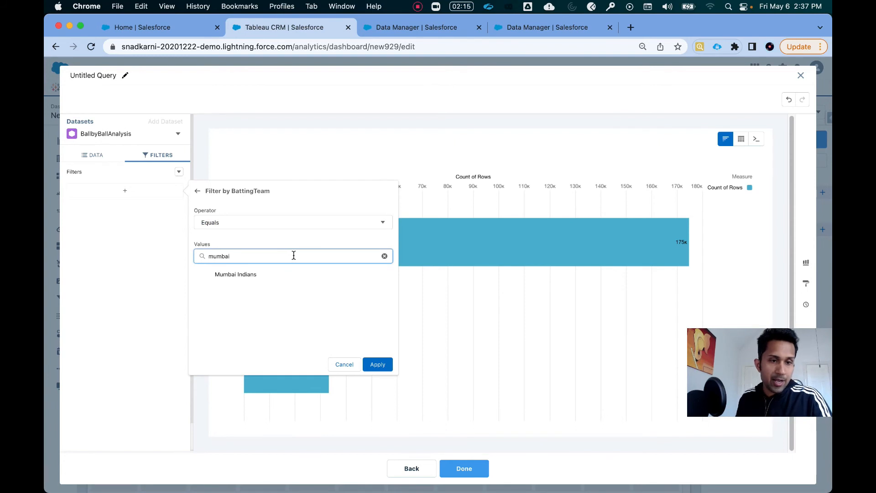
pyautogui.click(256, 274)
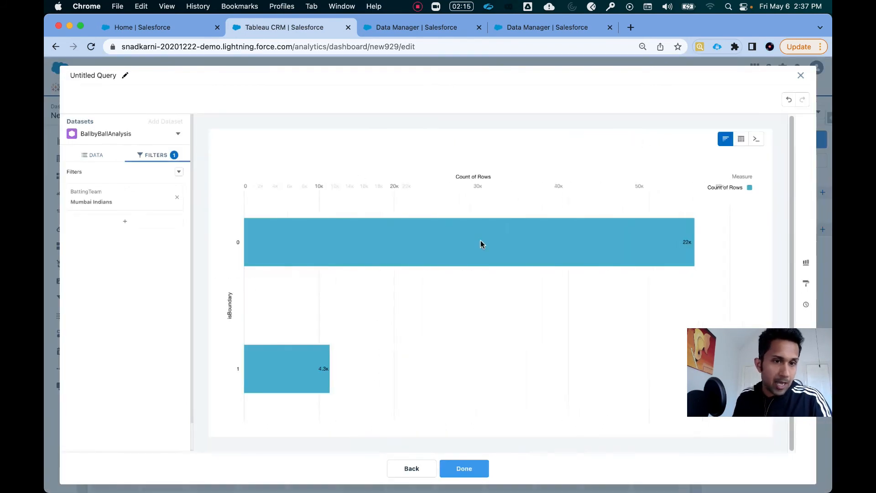
# - Change the boundary query's chart type to Donut
pyautogui.click(93, 157)
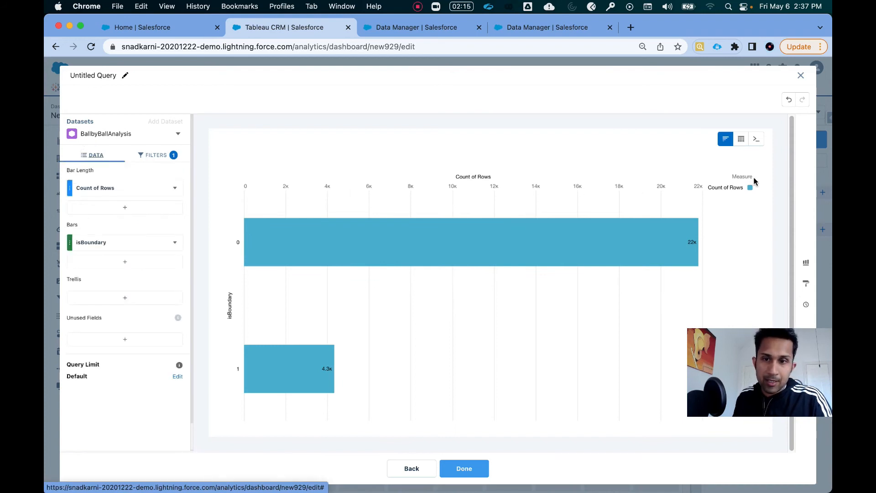
pyautogui.click(806, 264)
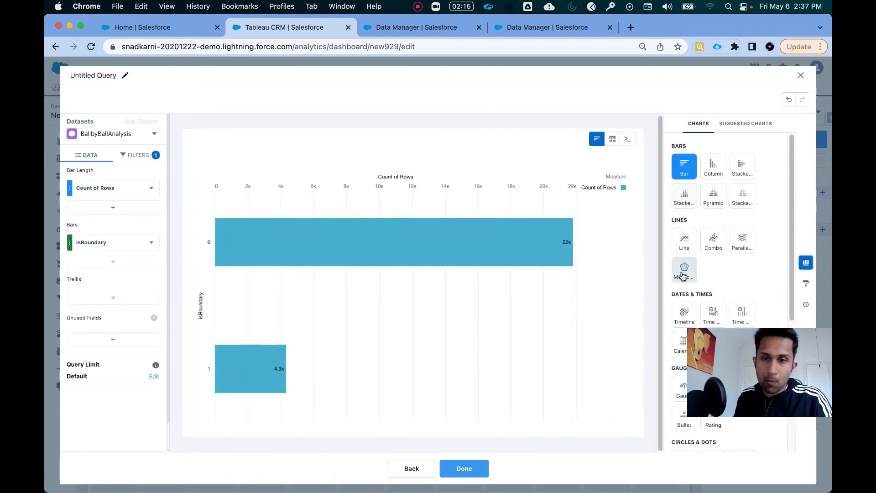
pyautogui.scroll(-5, 726, 283)
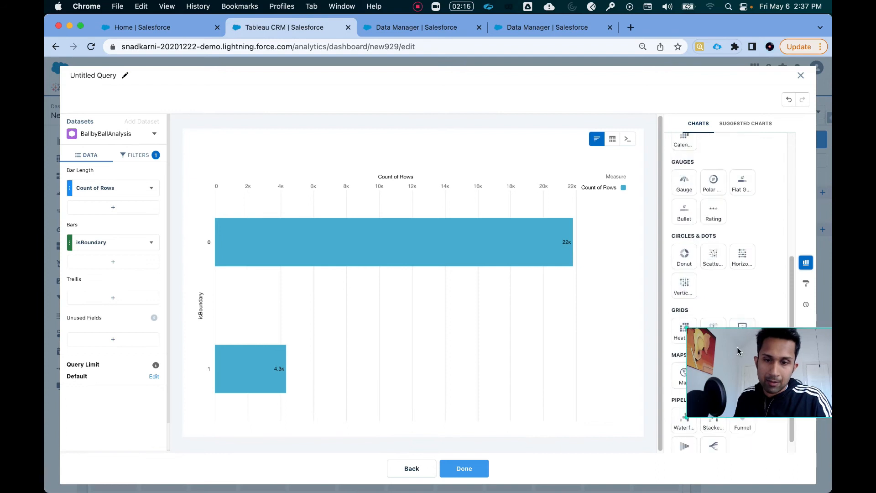
pyautogui.click(684, 256)
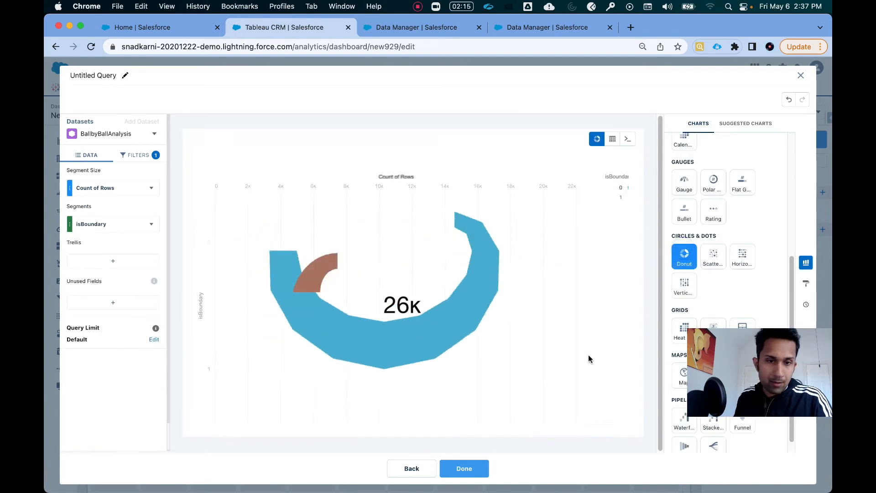
# - Finish the boundary query and place its donut chart beside the "Top 10 Run Scorers" chart, spanning about six grid columns by seven rows
pyautogui.click(478, 472)
pyautogui.moveTo(752, 209); pyautogui.dragTo(648, 393)
pyautogui.click(648, 294)
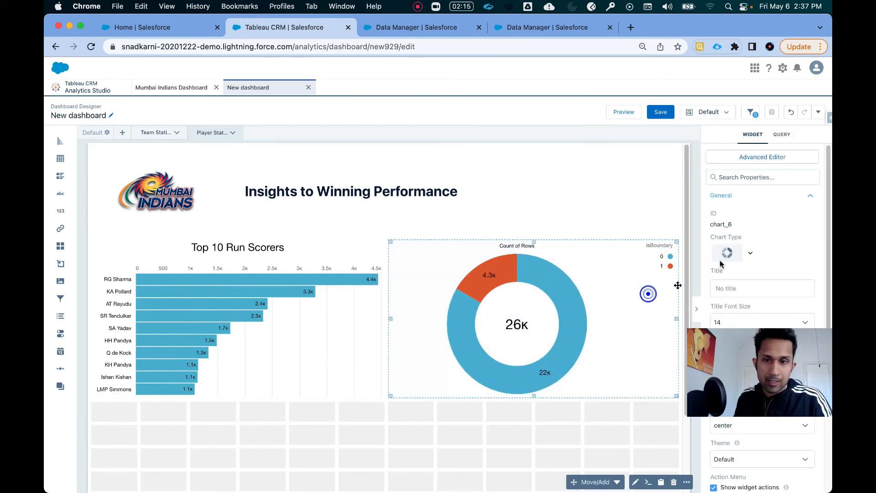
# - Title the donut chart "Number of Boundaries" with a title font size of 24
pyautogui.click(758, 289)
pyautogui.write('Number of Boundaries')
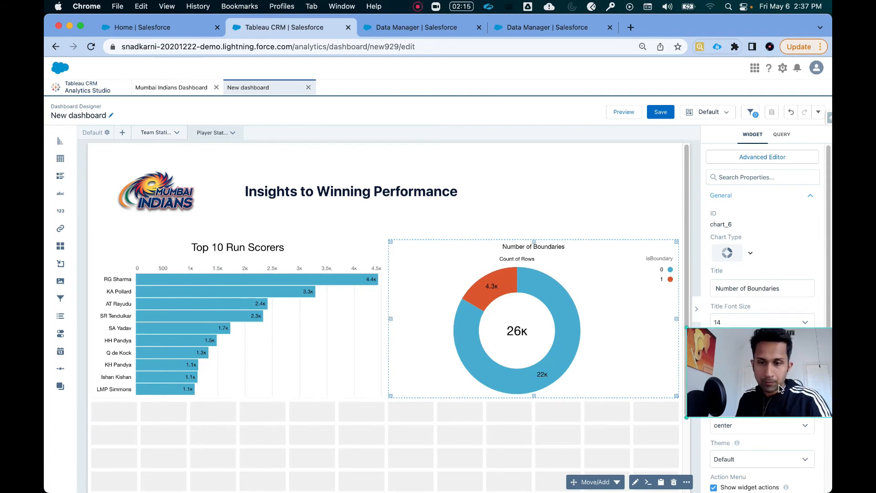
pyautogui.click(740, 323)
pyautogui.scroll(-1, 731, 400)
pyautogui.click(730, 401)
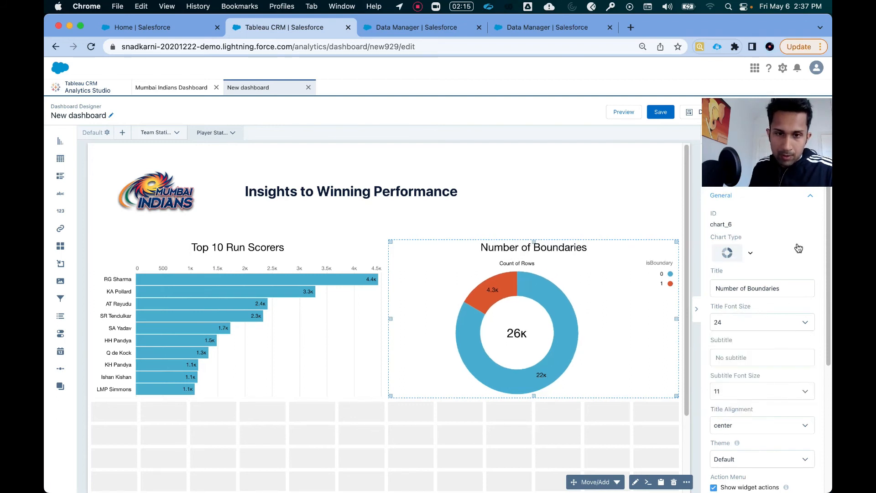
pyautogui.scroll(-5, 777, 328)
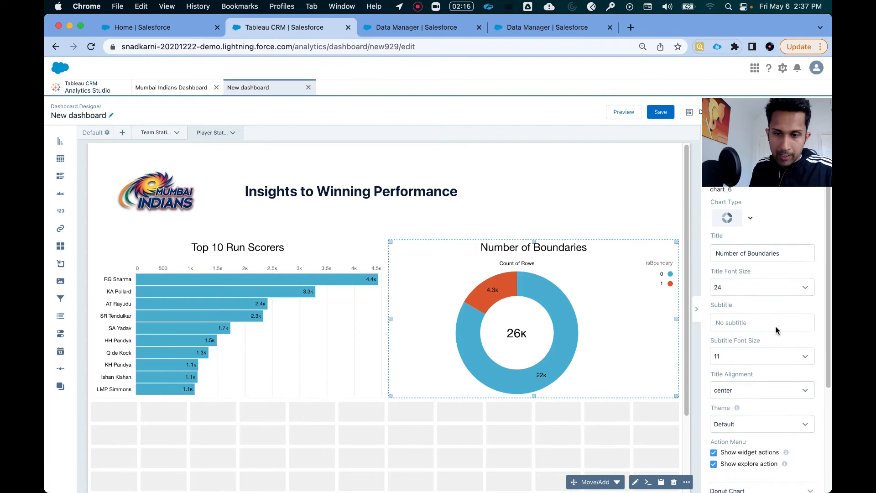
pyautogui.click(594, 439)
# - Create another query on the BallbyBallAnalysis dataset and filter it to rows where isWicketDelivery equals 1
pyautogui.scroll(-3, 524, 385)
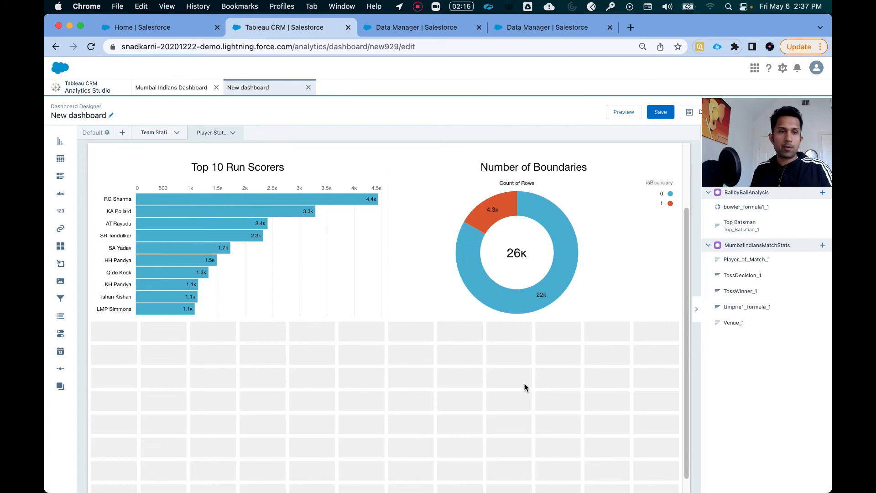
pyautogui.moveTo(760, 123); pyautogui.dragTo(753, 387)
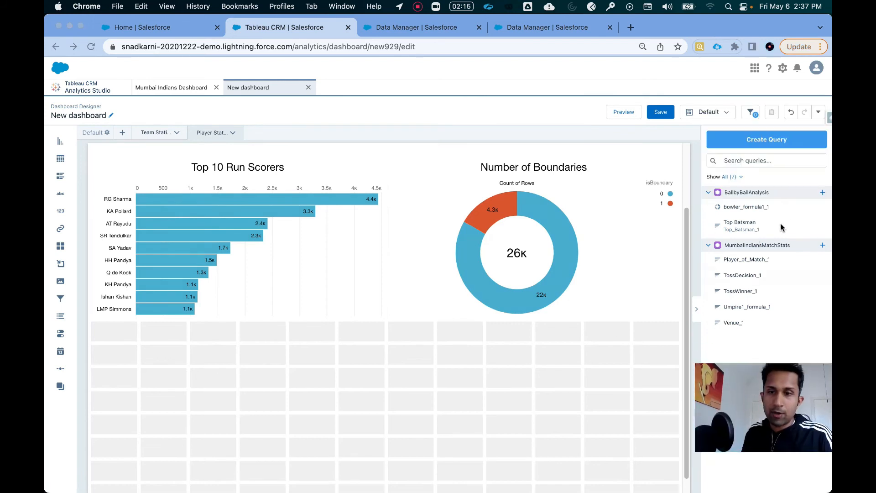
pyautogui.click(822, 193)
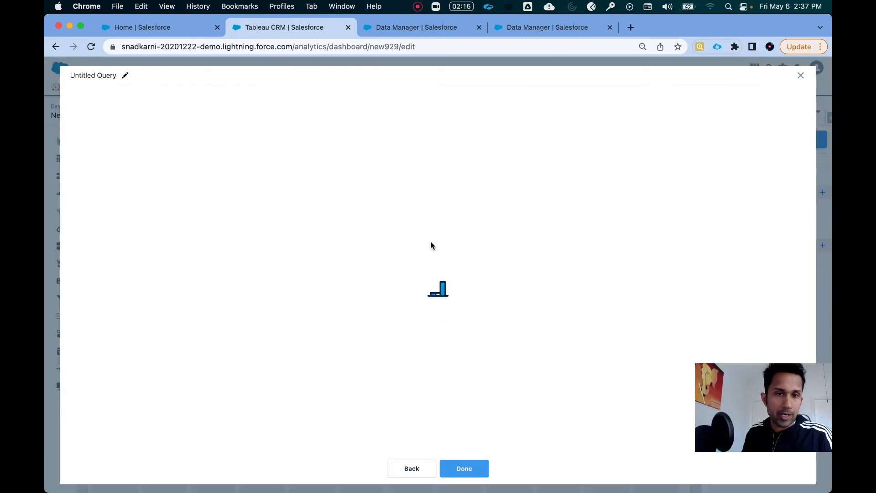
pyautogui.click(159, 155)
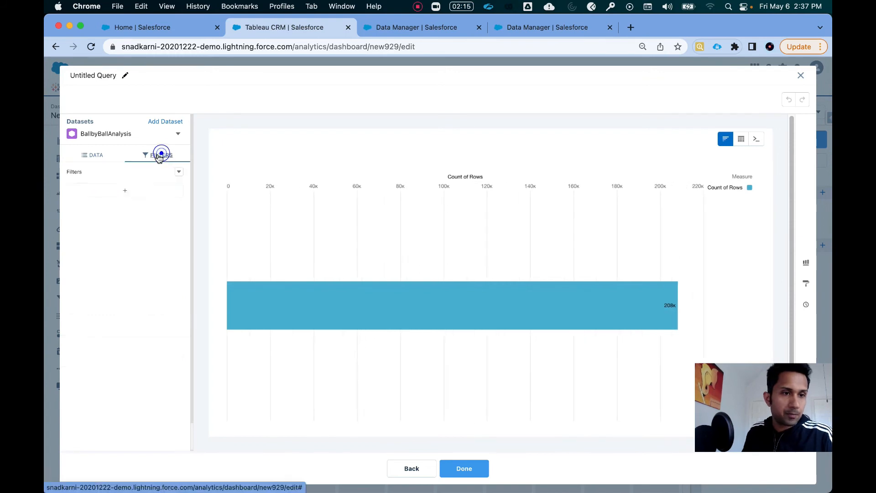
pyautogui.click(142, 188)
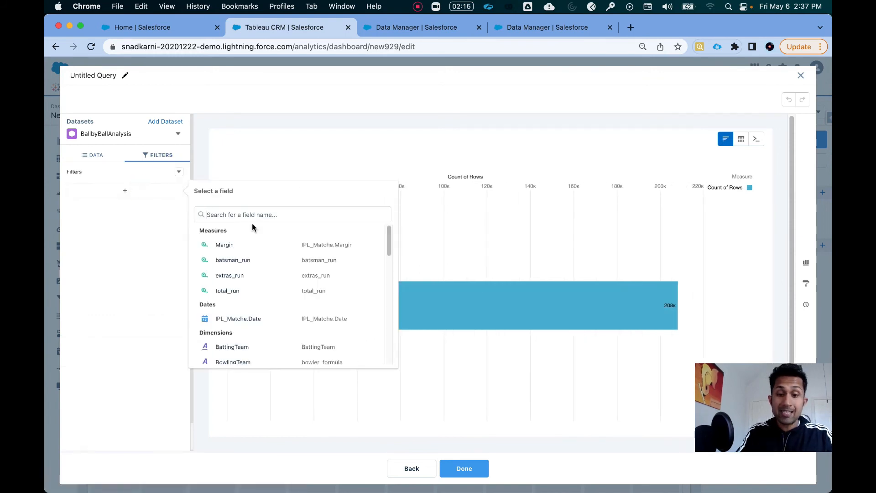
pyautogui.write('isw')
pyautogui.click(272, 244)
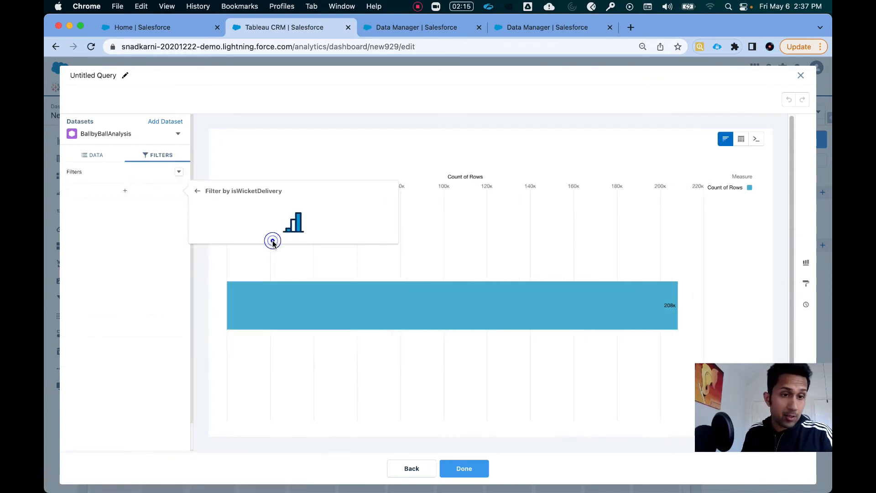
pyautogui.click(212, 301)
pyautogui.click(374, 364)
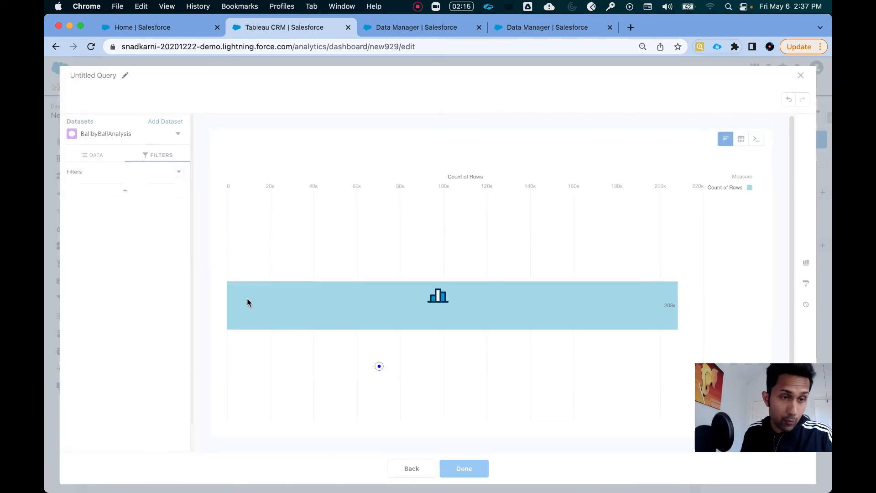
pyautogui.click(132, 253)
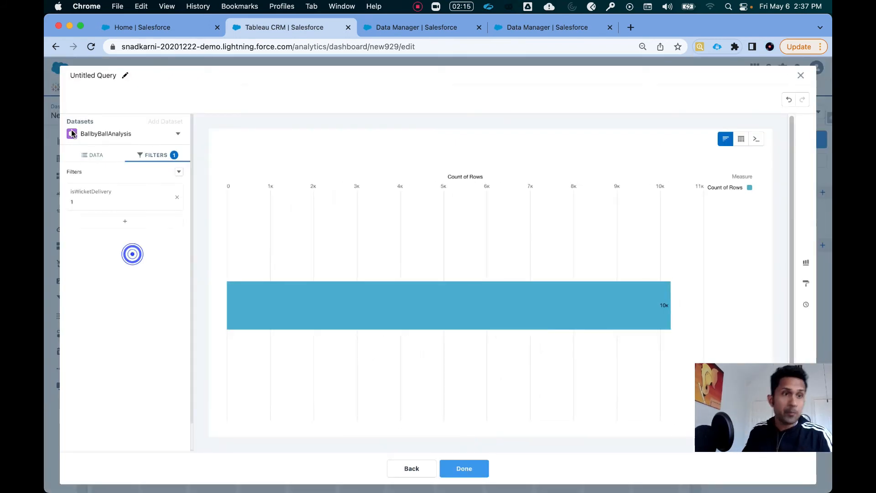
# - Add a second filter to the wicket query so that BowlingTeam equals Mumbai Indians
pyautogui.click(119, 227)
pyautogui.write('bowlin')
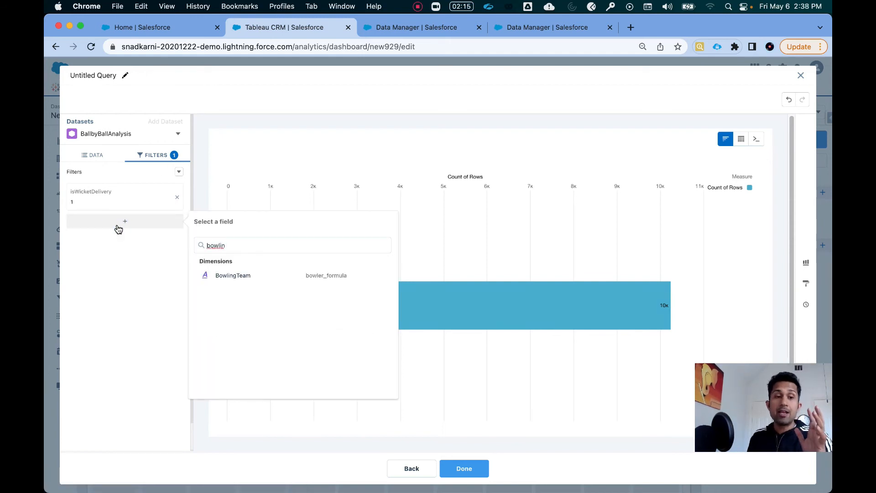
pyautogui.click(235, 278)
pyautogui.click(285, 289)
pyautogui.write('Miumb')
pyautogui.press('BackSpace')
pyautogui.press('BackSpace')
pyautogui.write('umbai')
pyautogui.click(274, 304)
pyautogui.click(378, 394)
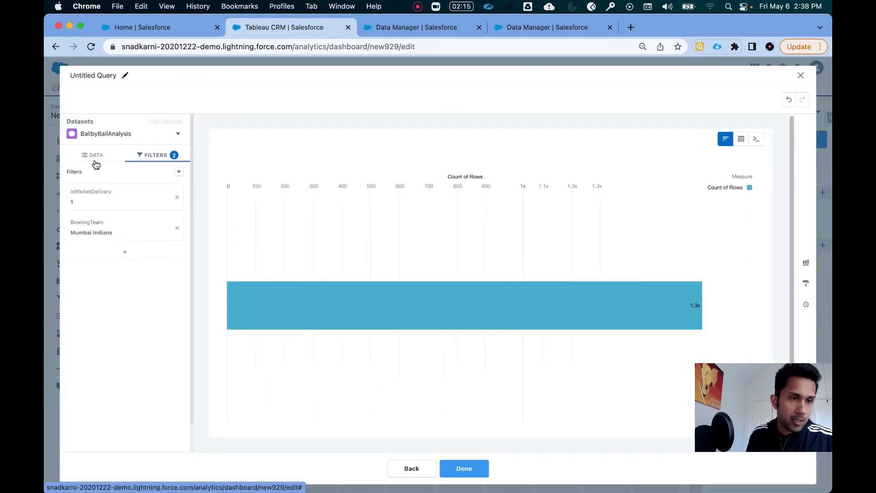
# - Group the bars of the wicket query by bowler
pyautogui.click(94, 156)
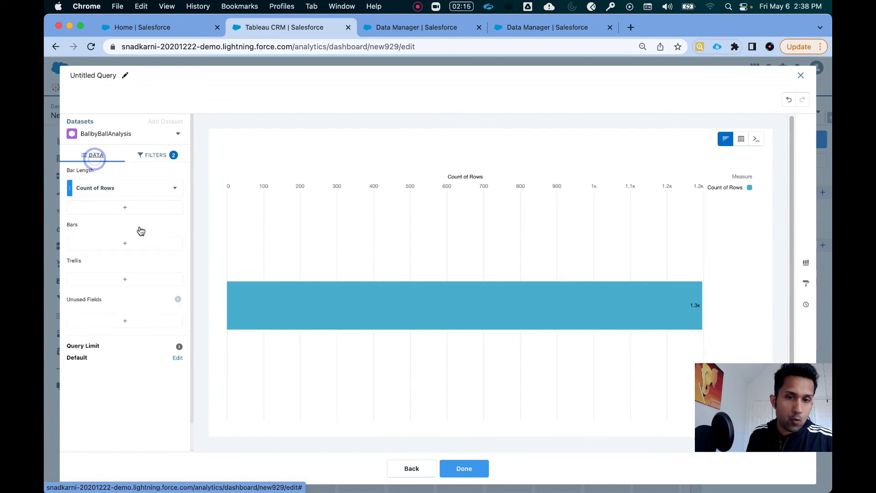
pyautogui.click(118, 248)
pyautogui.write('bowl')
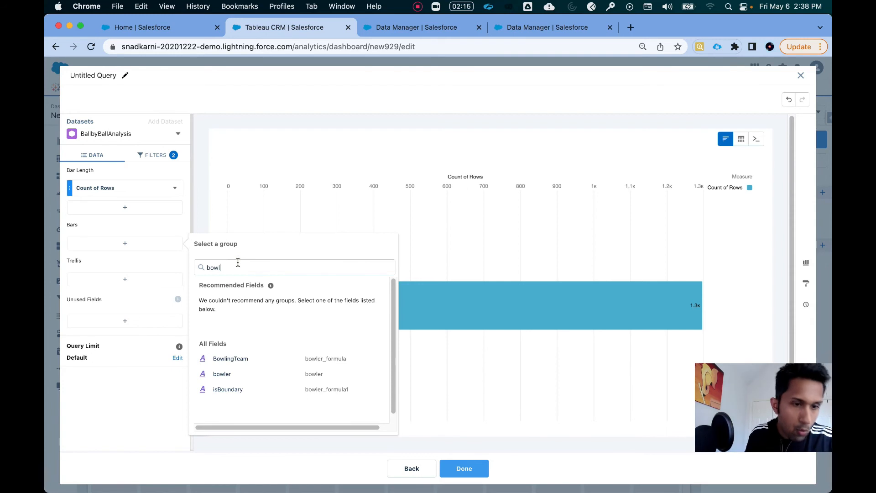
pyautogui.click(238, 373)
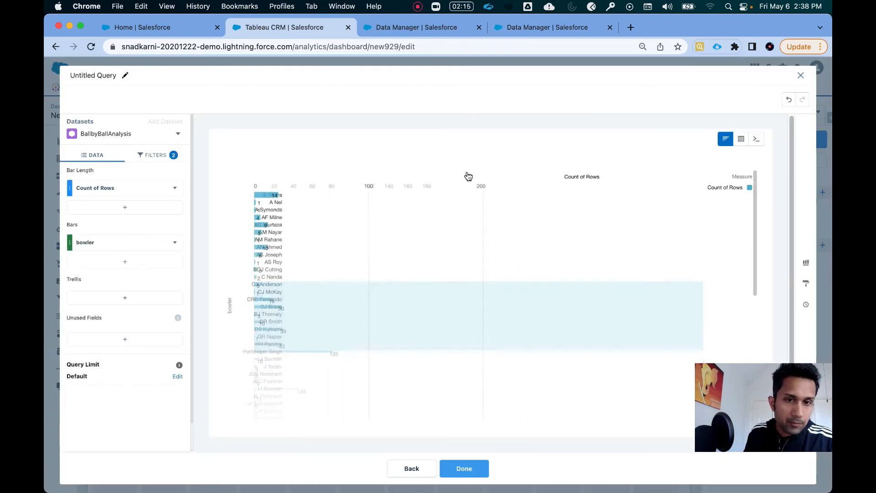
# - Sort the bowlers by descending row count and add a kind filter equal to bowled, caught, caught and bowled, hit wicket, lbw and stumped
pyautogui.click(504, 177)
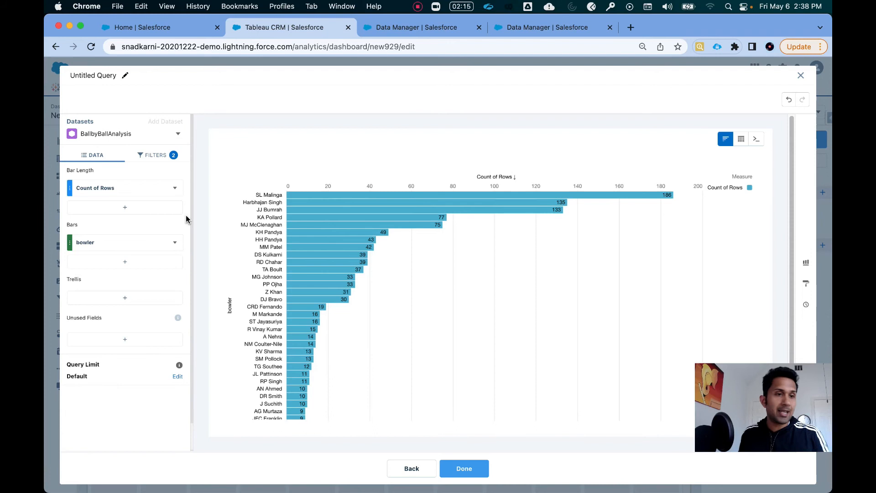
pyautogui.click(159, 157)
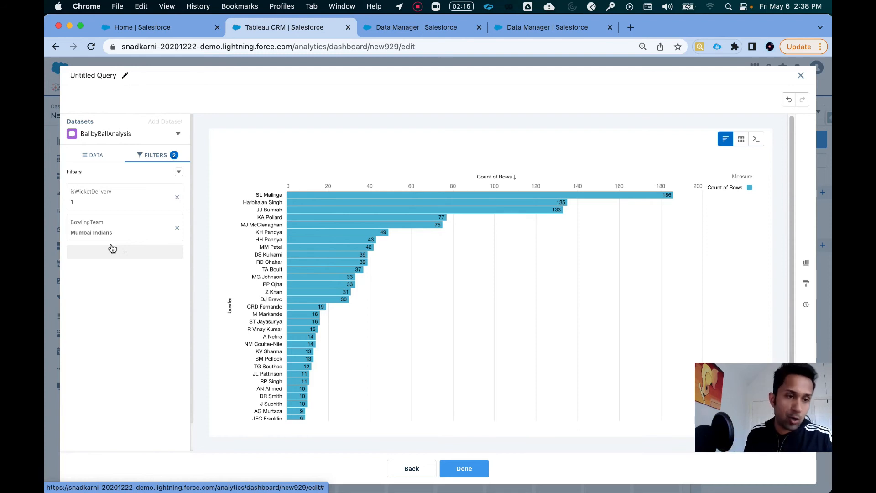
pyautogui.click(241, 272)
pyautogui.write('kind')
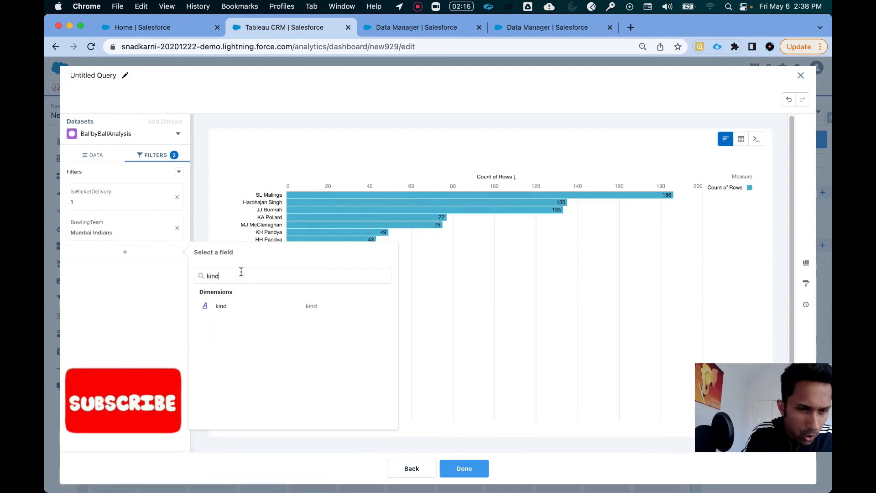
pyautogui.click(256, 305)
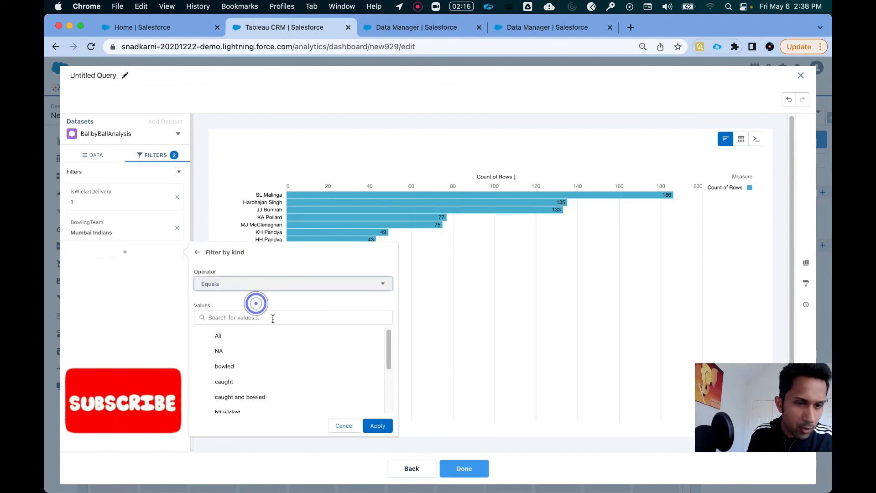
pyautogui.click(245, 365)
pyautogui.click(251, 379)
pyautogui.click(254, 394)
pyautogui.scroll(-1, 296, 386)
pyautogui.click(243, 394)
pyautogui.scroll(-1, 274, 395)
pyautogui.click(246, 395)
pyautogui.scroll(-3, 279, 384)
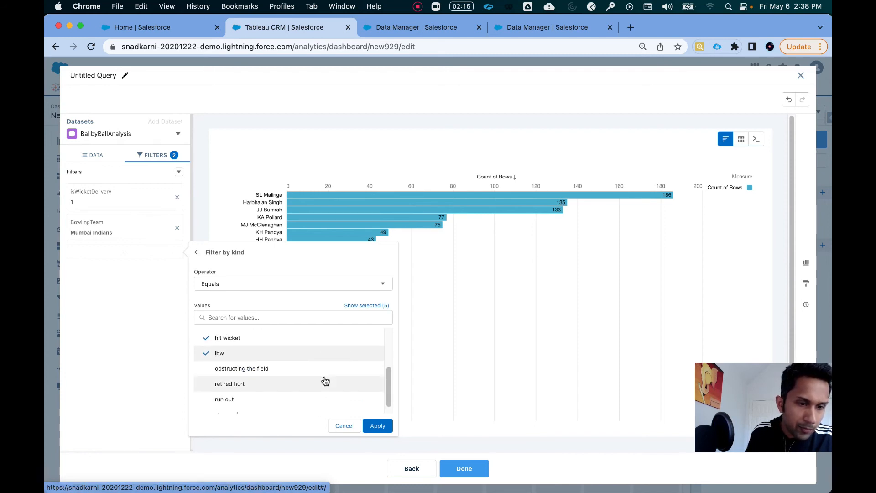
pyautogui.scroll(2, 338, 391)
pyautogui.scroll(-2, 283, 399)
pyautogui.click(214, 406)
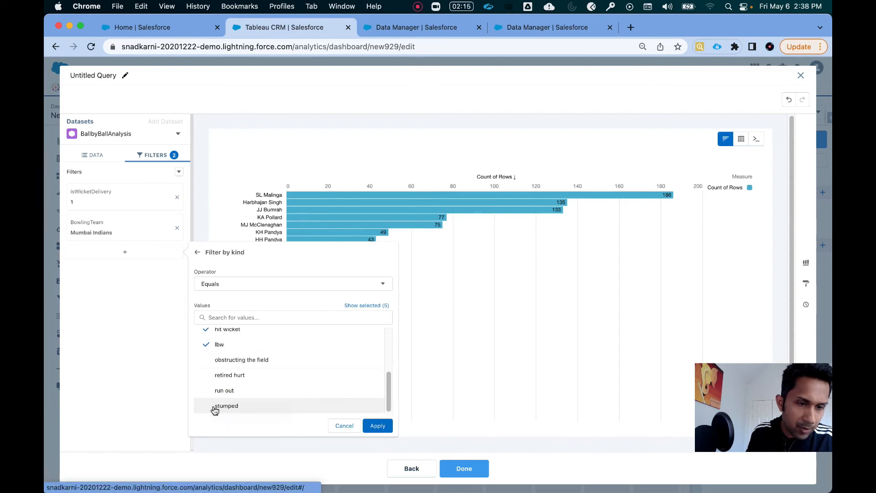
pyautogui.scroll(4, 314, 396)
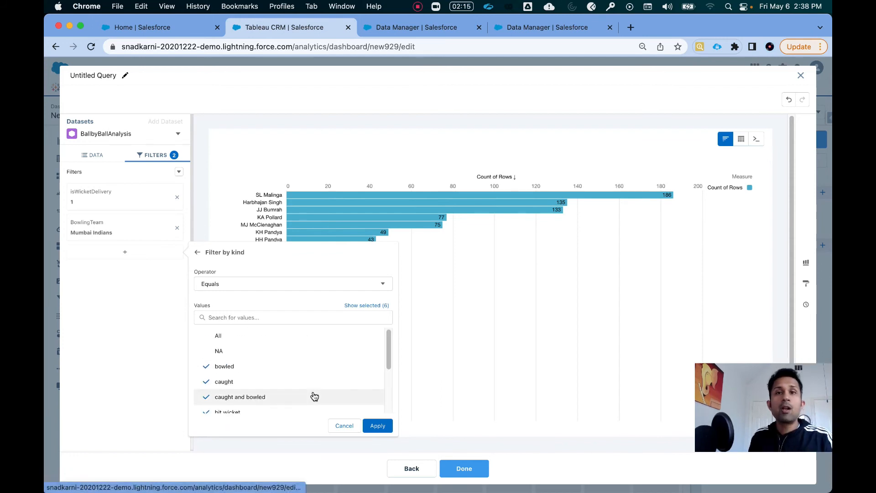
pyautogui.click(372, 431)
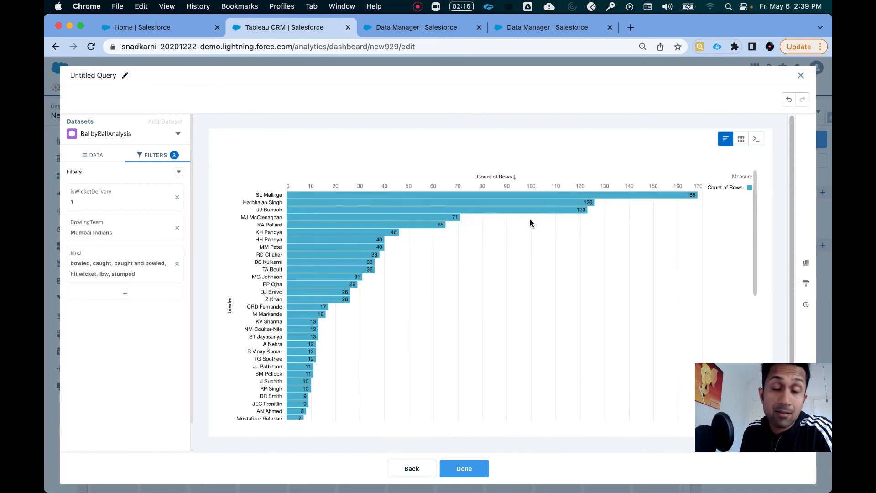
# - Limit the query results to 10, name the query "Top 10 Bowlers" and finish it
pyautogui.click(103, 162)
pyautogui.click(177, 377)
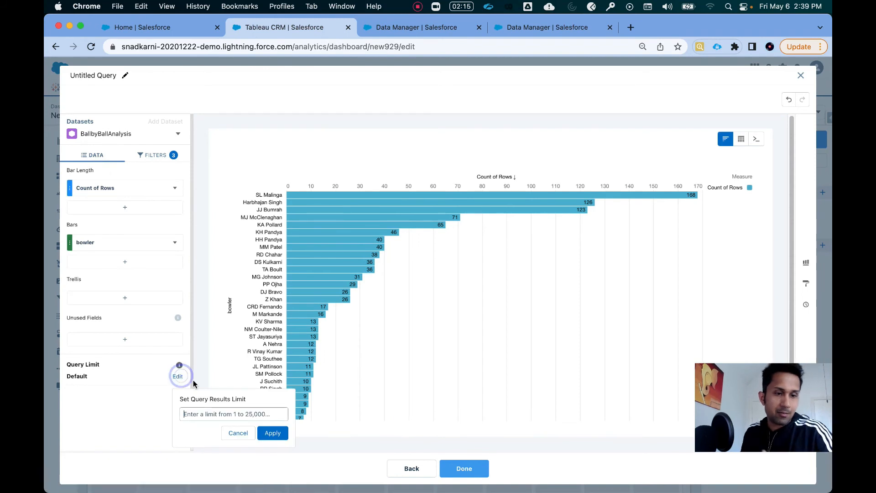
pyautogui.write('10')
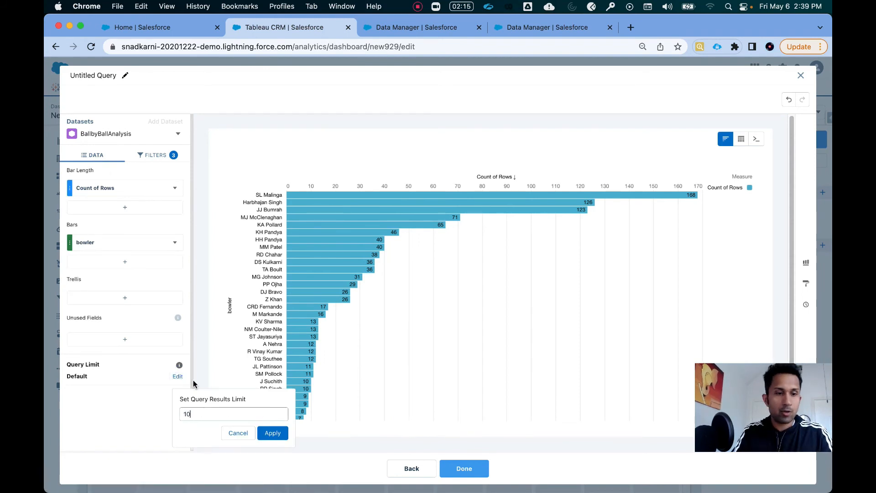
pyautogui.click(272, 433)
pyautogui.click(126, 78)
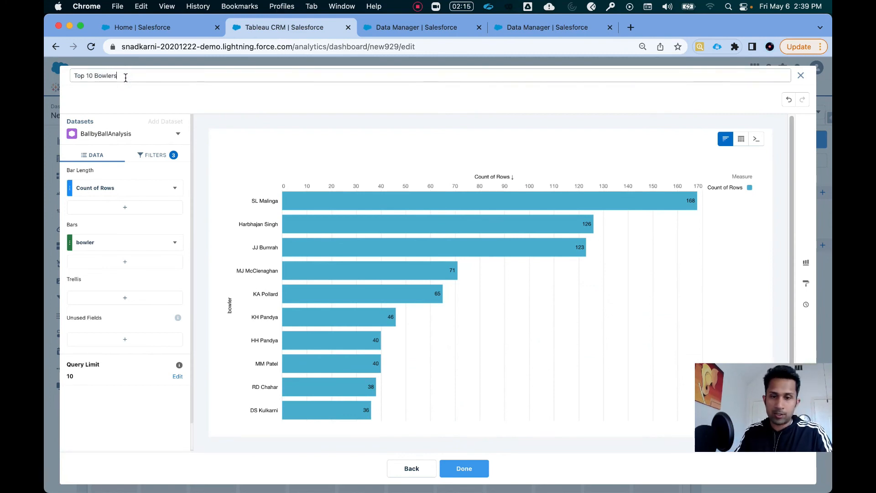
pyautogui.click(464, 468)
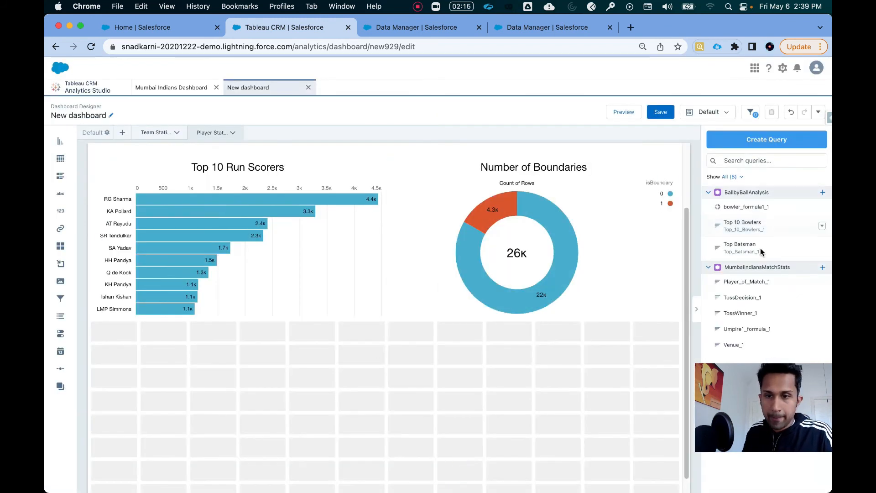
# - Place the Top 10 Bowlers query below the run scorers chart and title it "Top 10 Bowlers" with a title font size of 24
pyautogui.moveTo(751, 227); pyautogui.dragTo(352, 445)
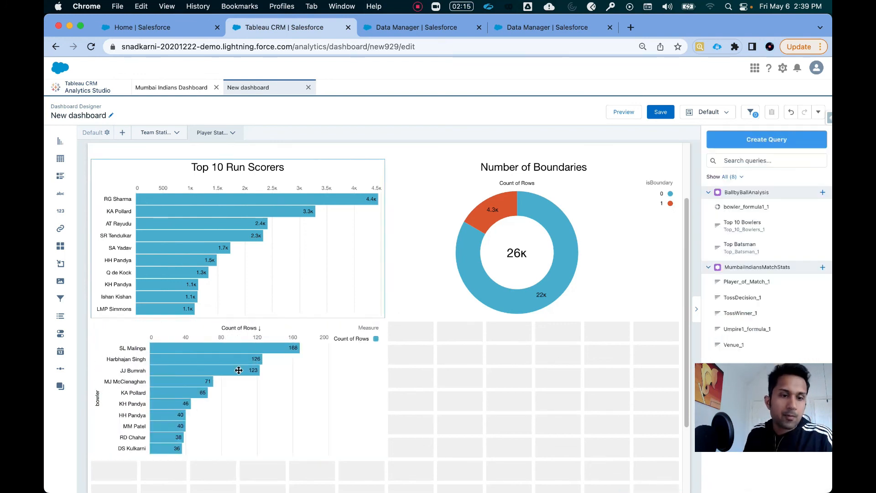
pyautogui.click(547, 391)
pyautogui.click(339, 395)
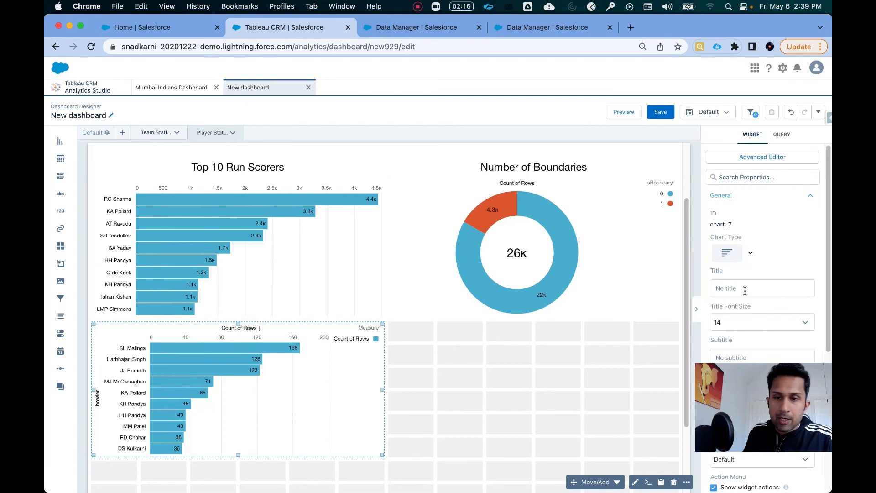
pyautogui.write('Top 10 Bowler')
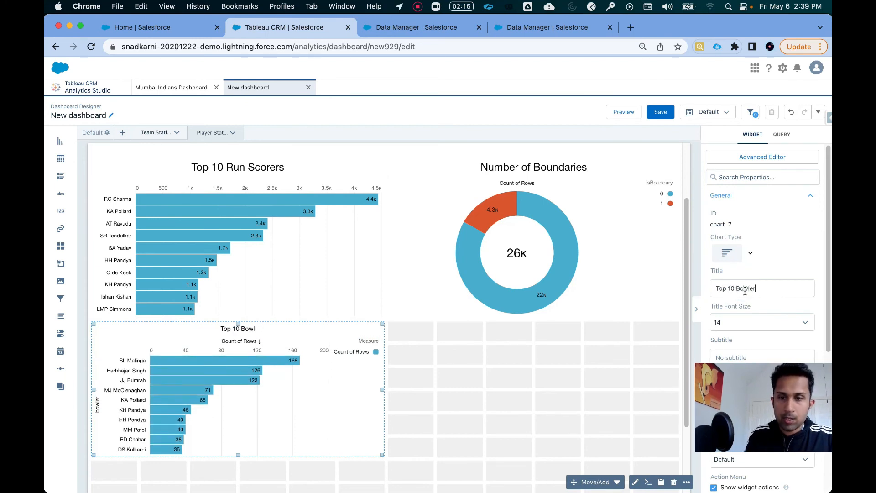
pyautogui.scroll(-2, 733, 330)
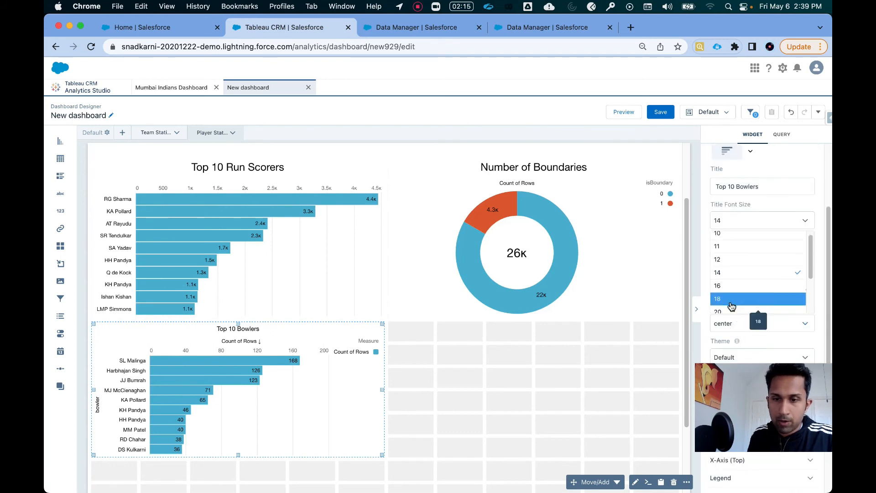
pyautogui.scroll(-2, 731, 303)
pyautogui.click(729, 270)
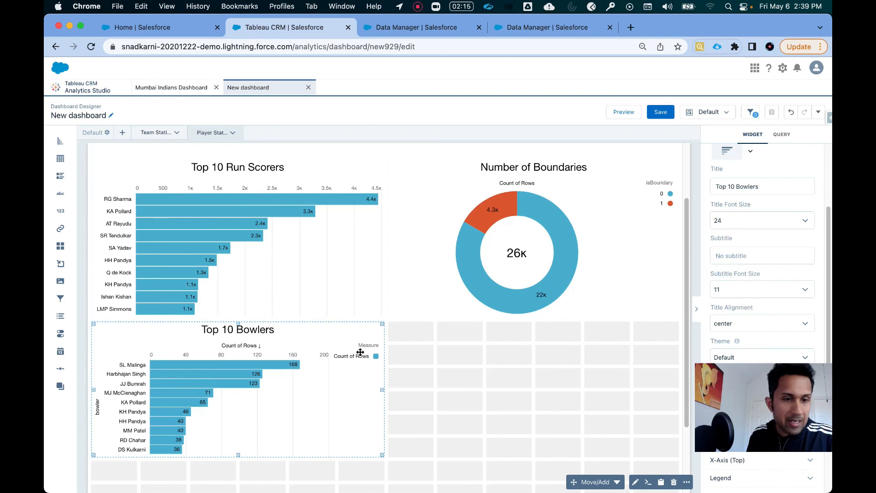
pyautogui.click(478, 379)
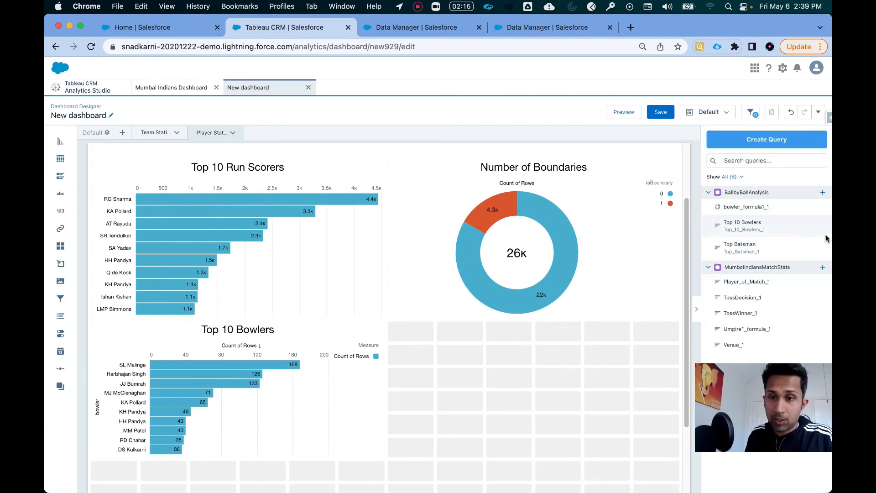
# - Create a new query on the BallbyBallAnalysis dataset with a filter where isWicketDelivery equals 1
pyautogui.click(822, 193)
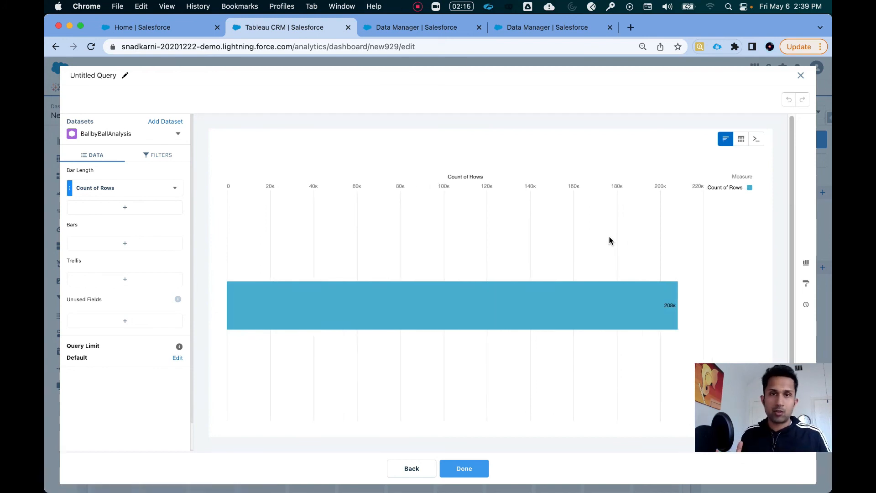
pyautogui.click(152, 156)
pyautogui.click(126, 190)
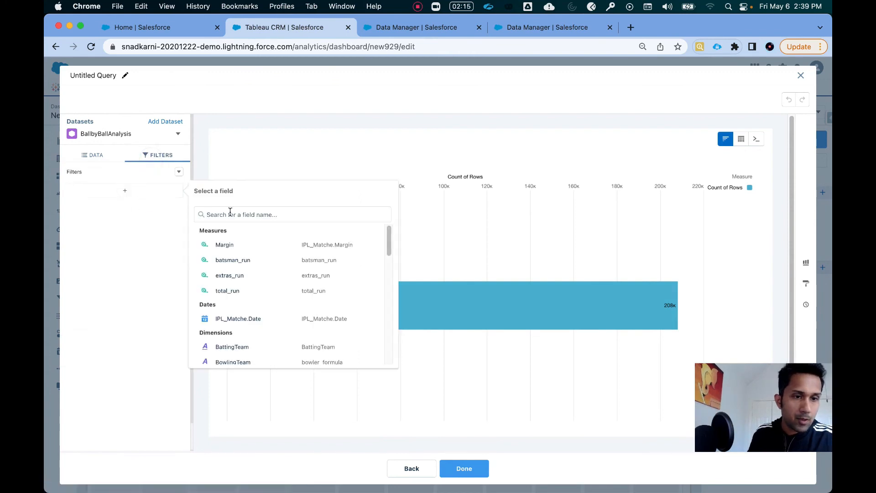
pyautogui.write('w')
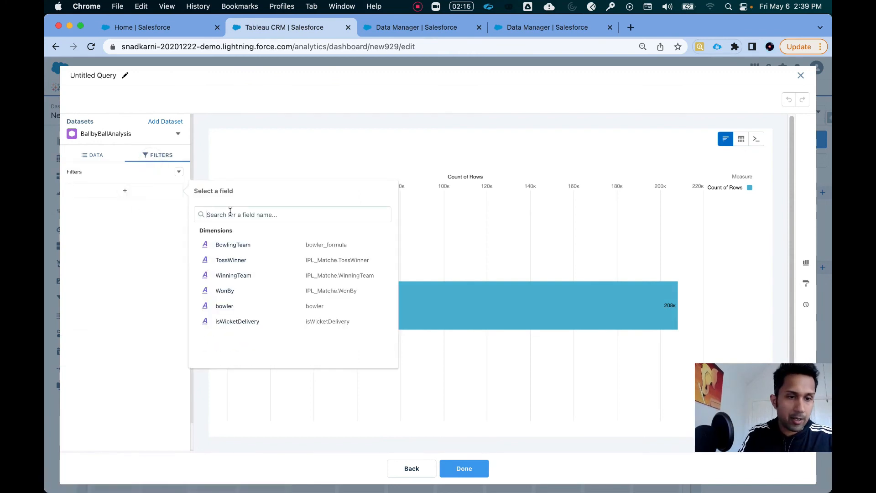
pyautogui.write('is')
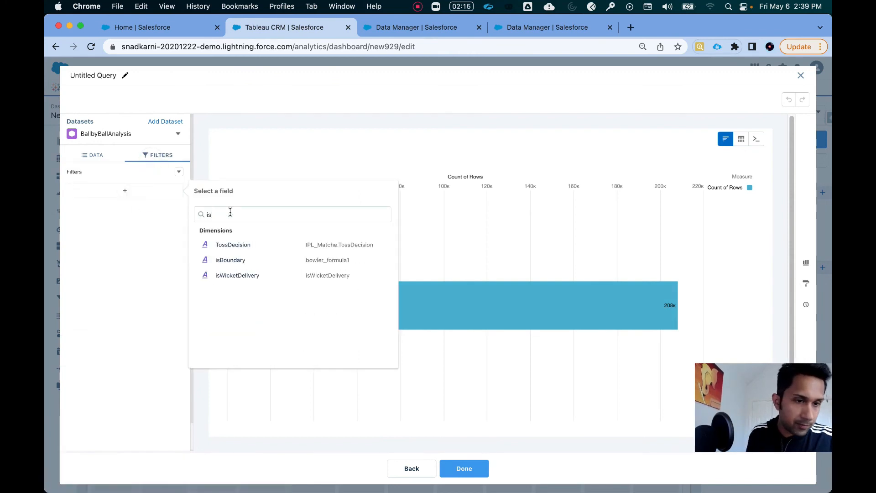
pyautogui.click(244, 282)
pyautogui.click(216, 305)
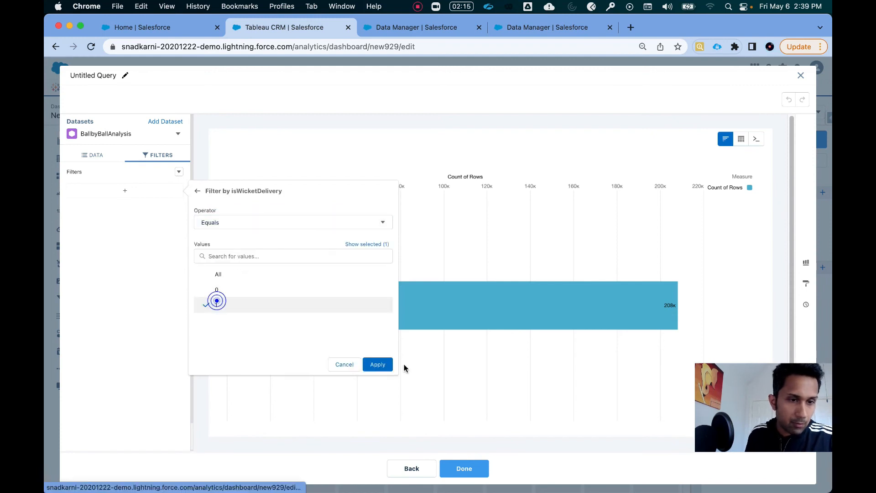
pyautogui.click(377, 365)
# - Add a filter to the new query so that BowlingTeam equals Mumbai Indians
pyautogui.click(117, 218)
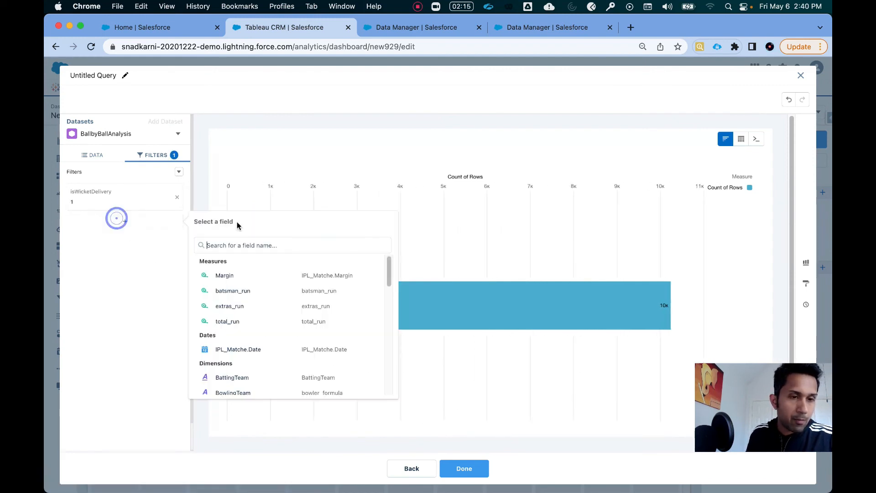
pyautogui.write('bowl')
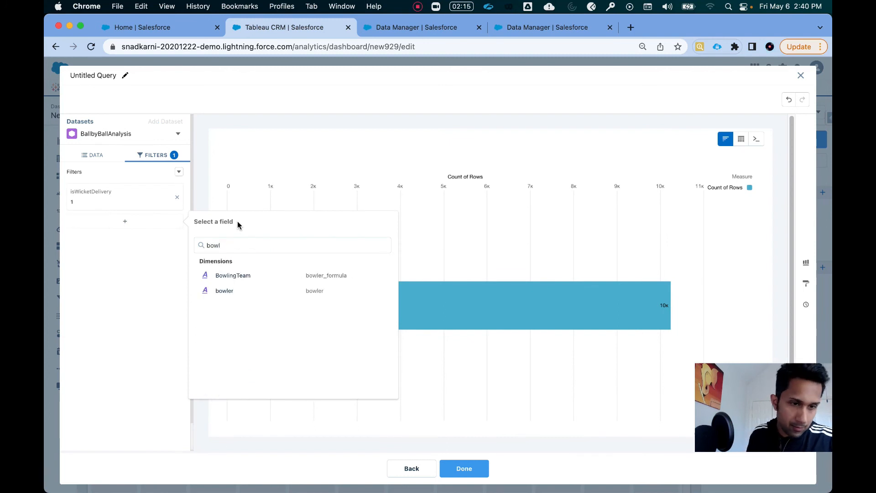
pyautogui.click(235, 277)
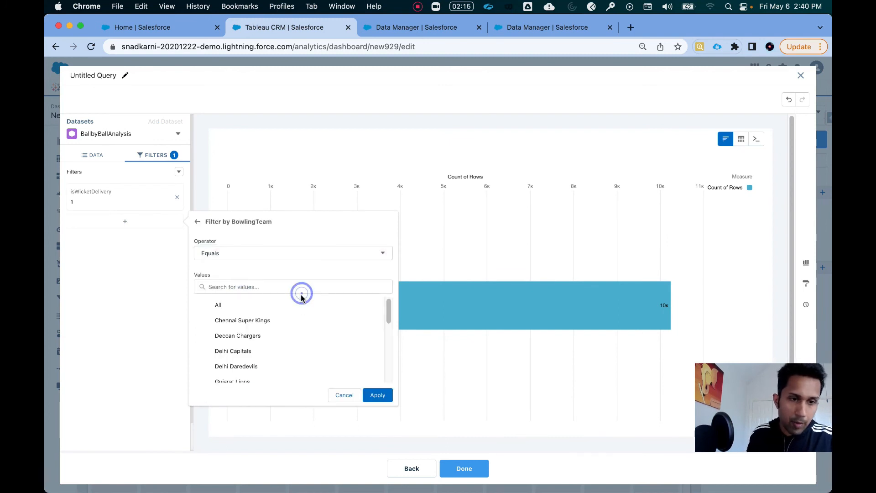
pyautogui.click(303, 288)
pyautogui.write('Mumbai')
pyautogui.click(284, 303)
pyautogui.click(377, 395)
# - Group the bars by BattingTeam, sort them by descending row count and finish the query
pyautogui.click(97, 155)
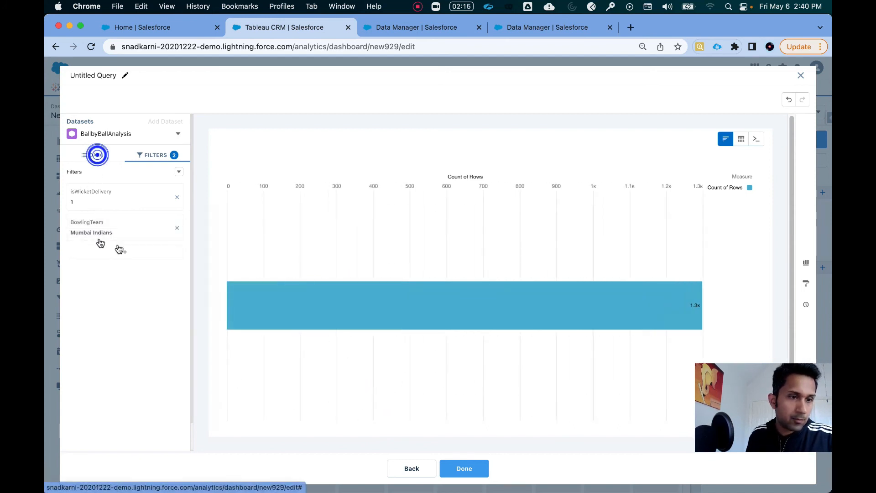
pyautogui.click(119, 244)
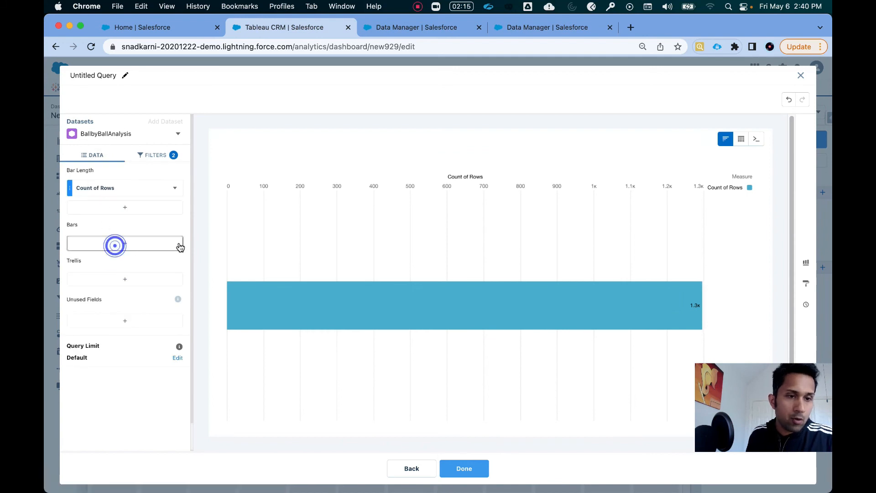
pyautogui.write('batt')
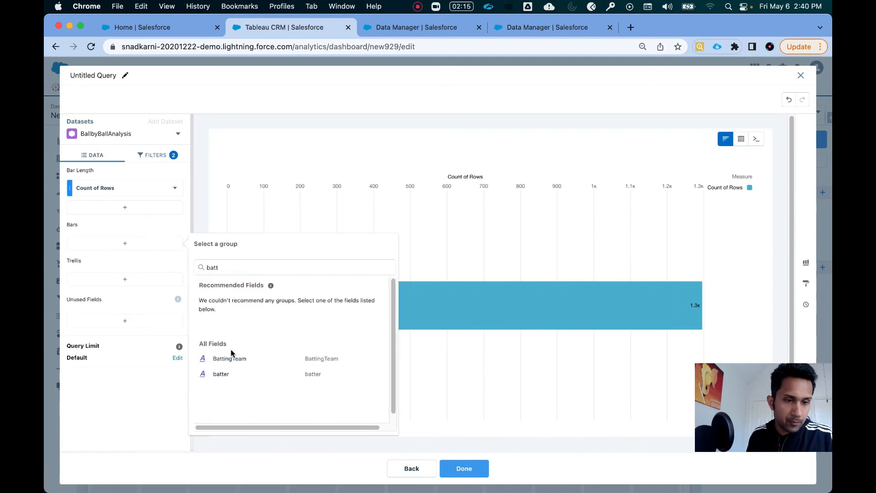
pyautogui.click(231, 357)
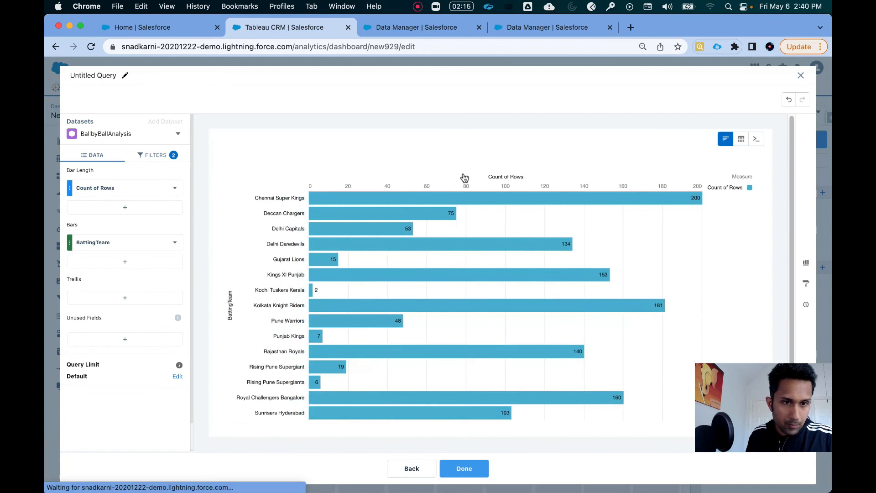
pyautogui.click(507, 177)
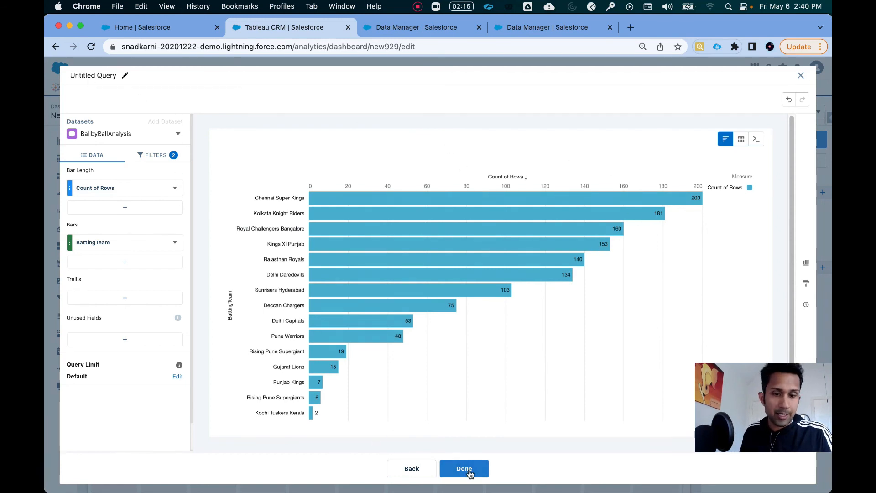
pyautogui.click(466, 469)
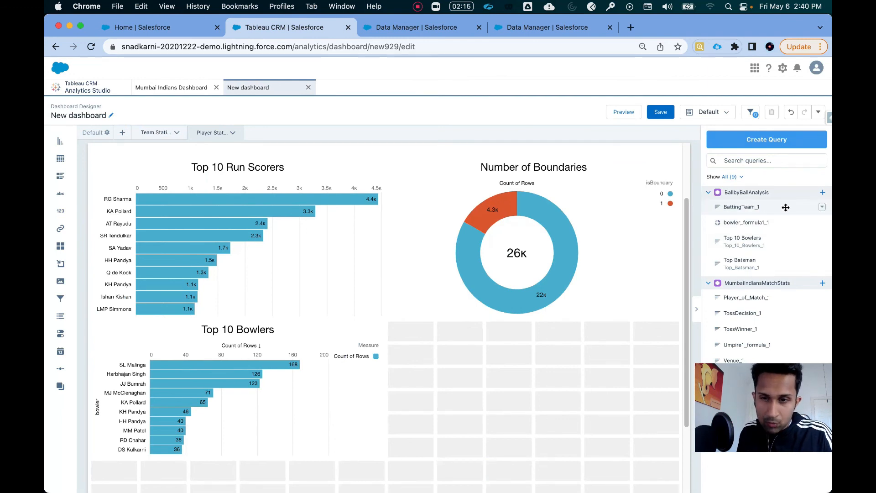
# - Place the BattingTeam query below the boundaries donut, enlarge it to match the neighbouring Top 10 Bowlers chart and preview the dashboard
pyautogui.moveTo(604, 303); pyautogui.dragTo(531, 353)
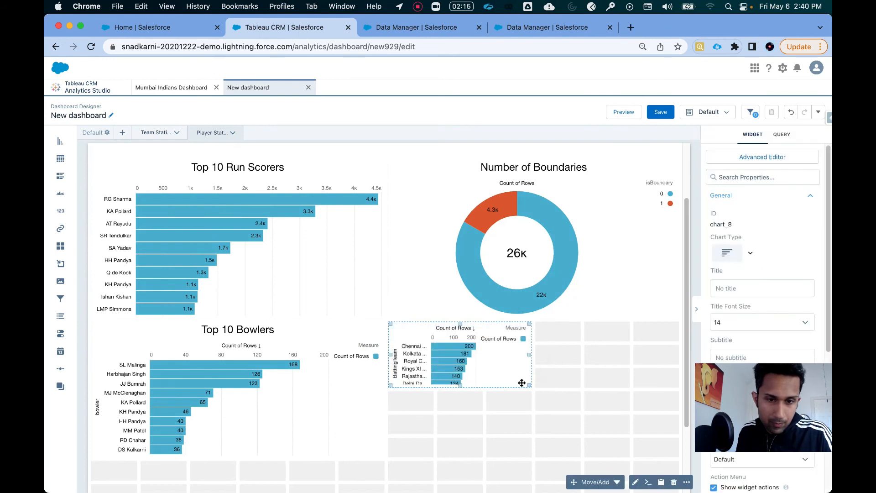
pyautogui.moveTo(531, 390); pyautogui.dragTo(679, 456)
pyautogui.moveTo(813, 398); pyautogui.dragTo(820, 454)
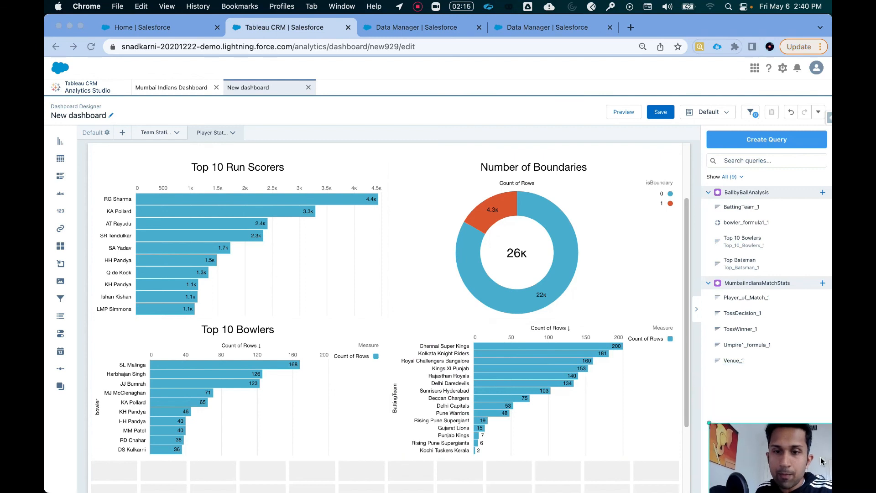
pyautogui.click(625, 113)
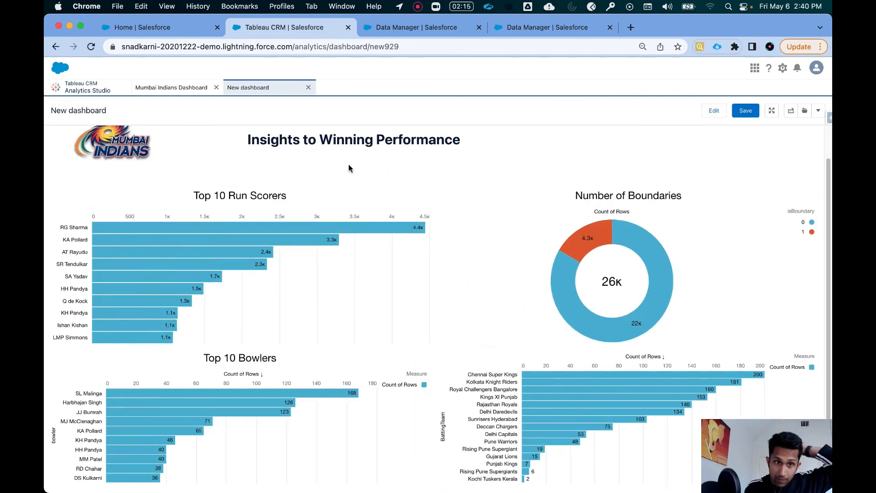
# - Return to editing the dashboard and save it as Mumbai Indians Dashboard in My Private App
pyautogui.click(714, 111)
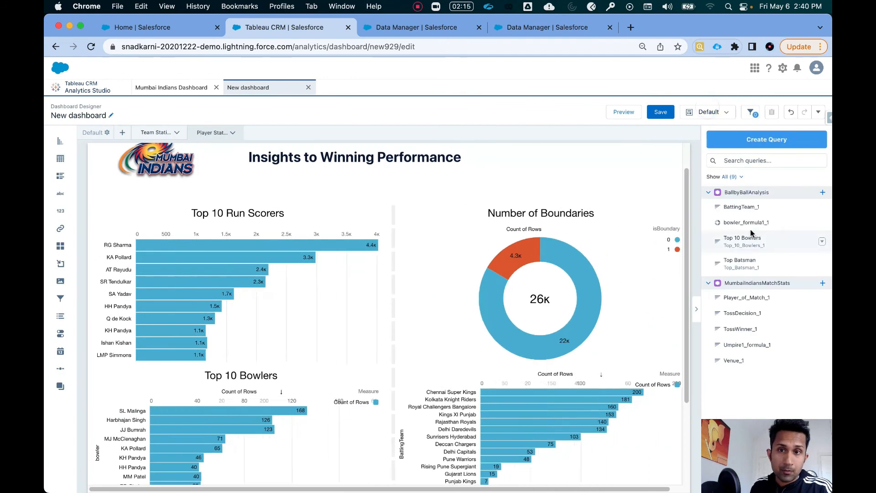
pyautogui.click(661, 114)
pyautogui.tripleClick(435, 191)
pyautogui.write('Mumbai Indians Dashboard')
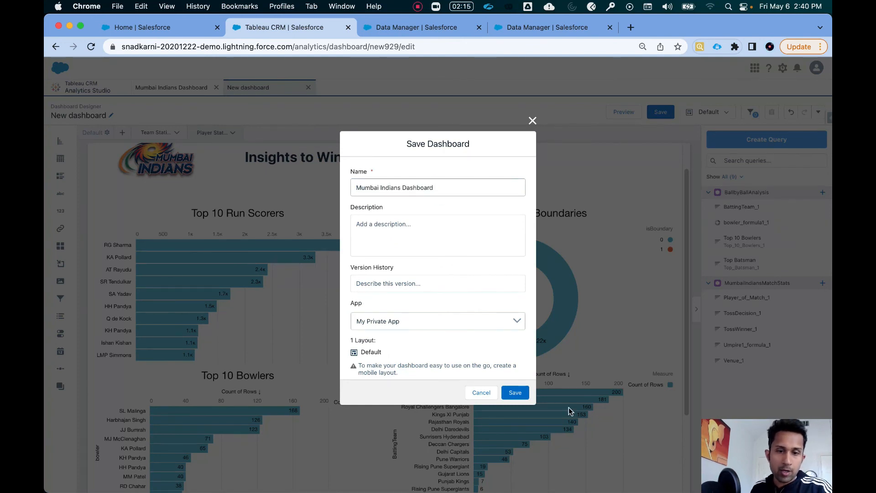
pyautogui.click(515, 392)
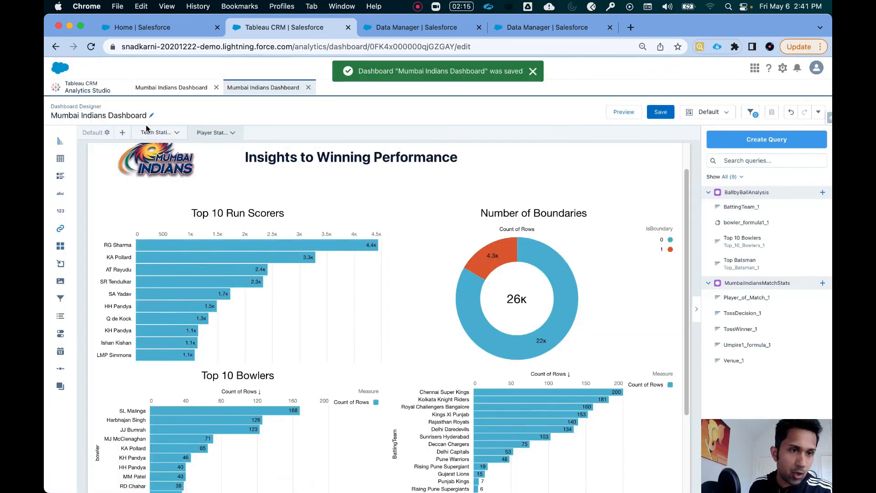
# - Add a Player Stats link button above the toss wins chart on the Team Statistics page, linked to the Player Statistics page in the layout
pyautogui.click(154, 132)
pyautogui.moveTo(60, 227); pyautogui.dragTo(531, 185)
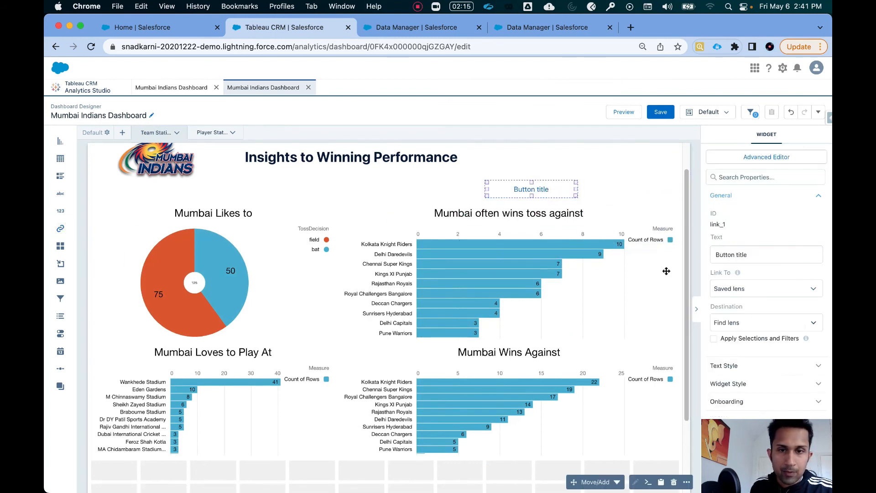
pyautogui.tripleClick(759, 258)
pyautogui.write('Player Stats')
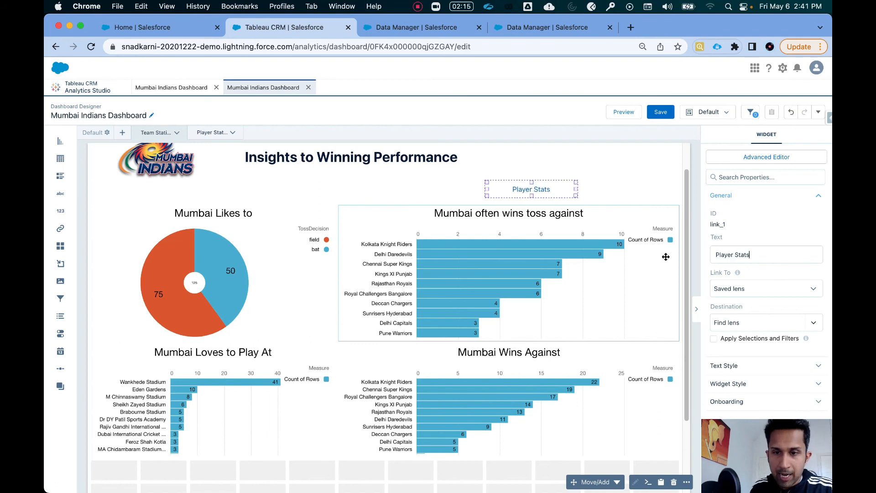
pyautogui.click(740, 287)
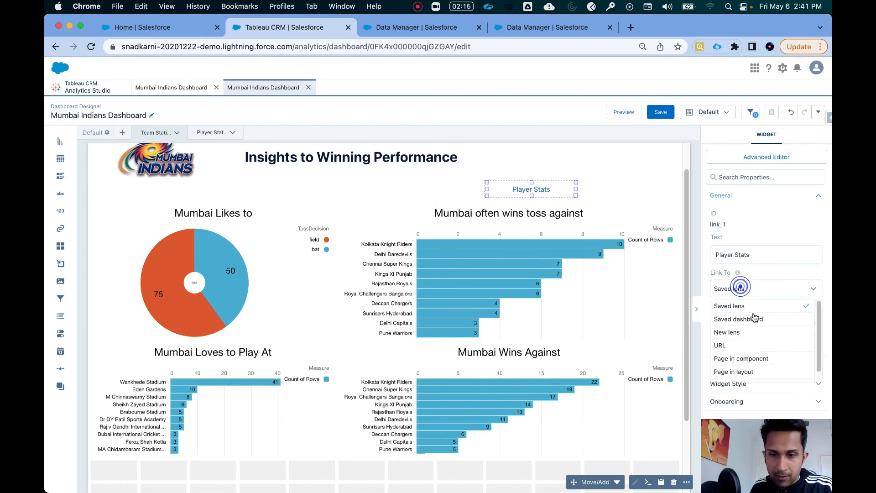
pyautogui.click(754, 372)
pyautogui.click(760, 324)
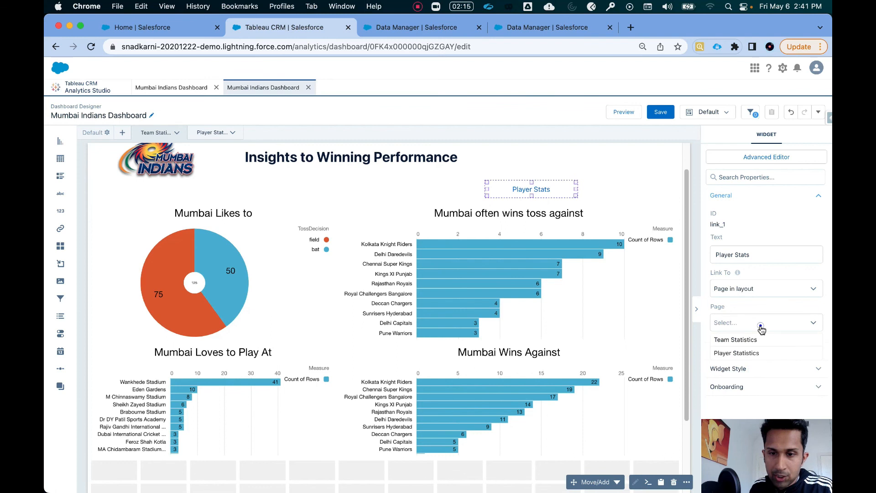
pyautogui.click(751, 354)
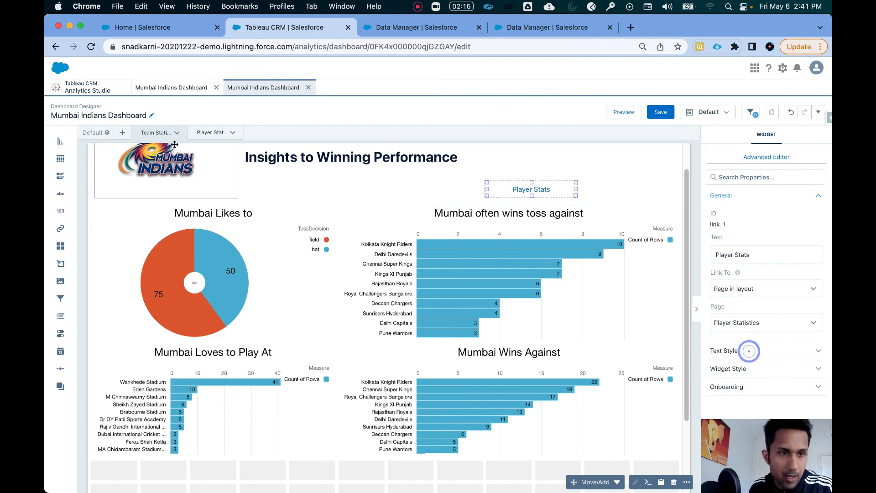
# - Add a Team Stats link button above the boundaries donut on the Player Statistics page, linked to the Team Statistics page in the layout
pyautogui.click(210, 132)
pyautogui.moveTo(60, 228); pyautogui.dragTo(530, 188)
pyautogui.tripleClick(758, 254)
pyautogui.write('Team Stats')
pyautogui.click(760, 288)
pyautogui.click(742, 372)
pyautogui.click(747, 324)
pyautogui.click(741, 339)
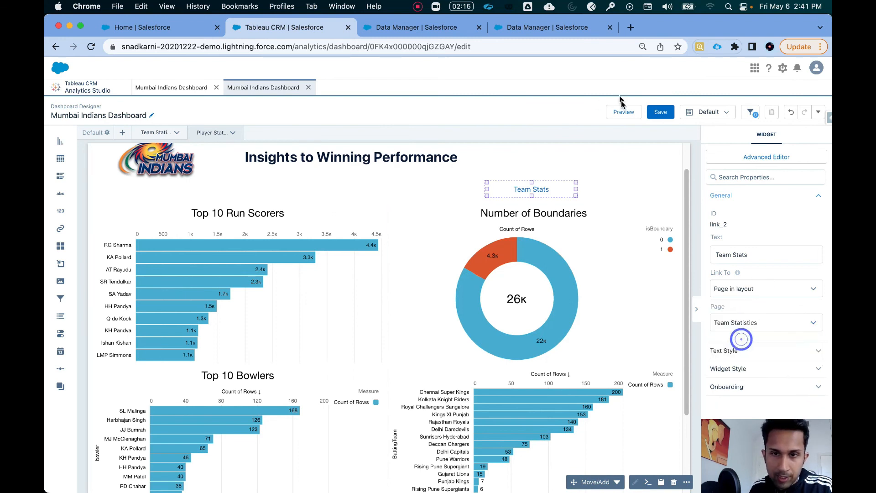
# - Preview the dashboard, test both page link buttons and examine the player statistics charts
pyautogui.click(623, 112)
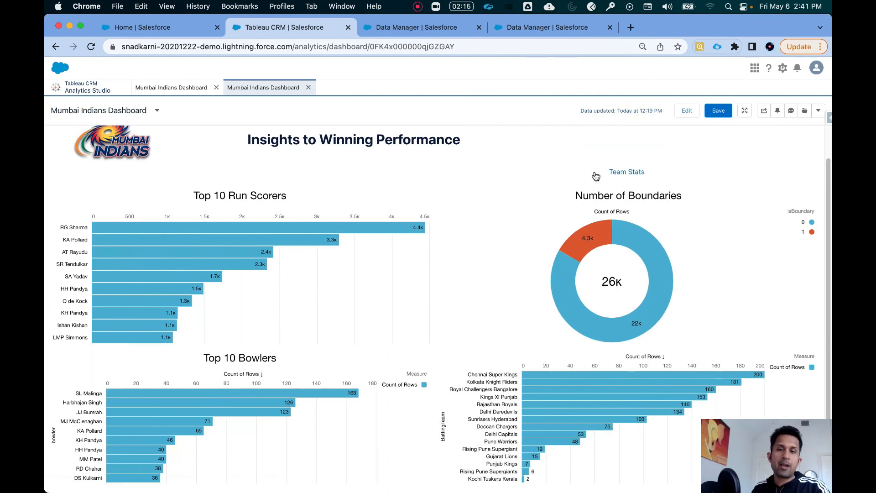
pyautogui.click(639, 173)
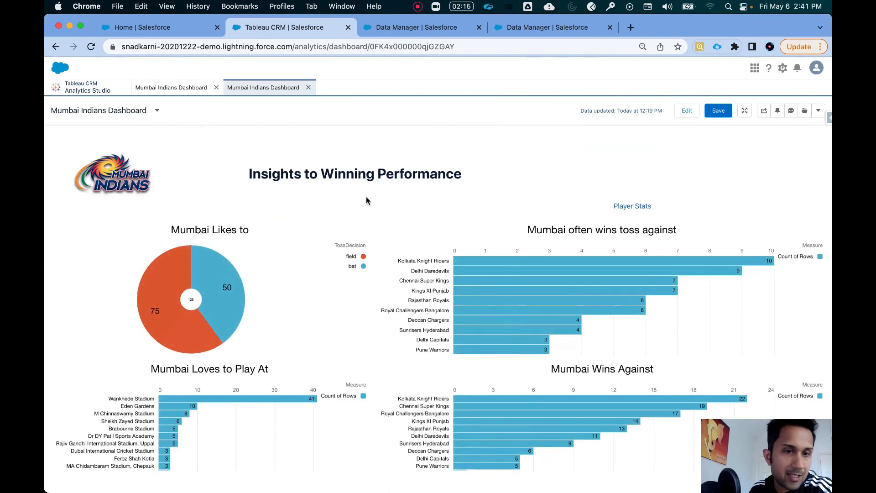
pyautogui.click(631, 207)
pyautogui.scroll(-1, 561, 274)
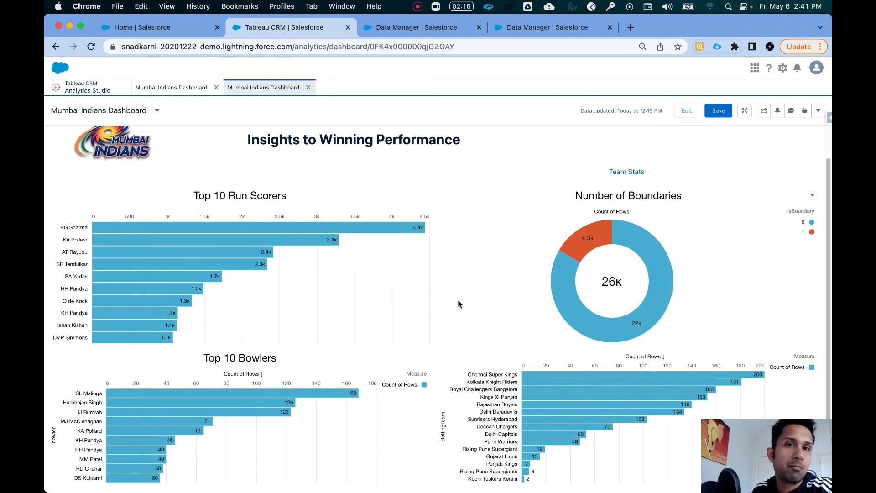
pyautogui.moveTo(104, 243)
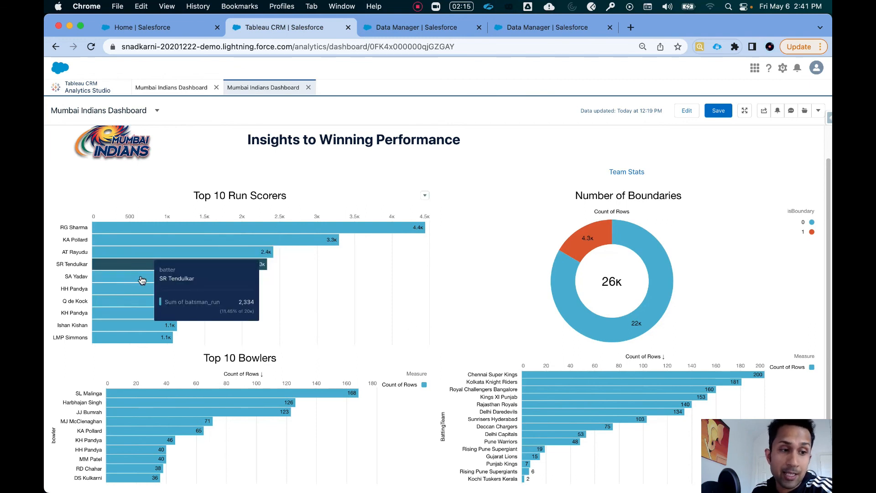
pyautogui.moveTo(139, 286)
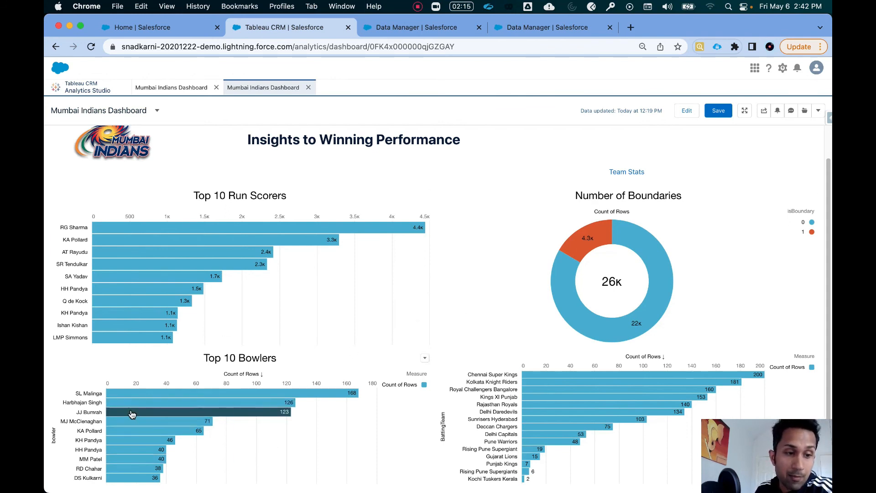
pyautogui.moveTo(128, 435)
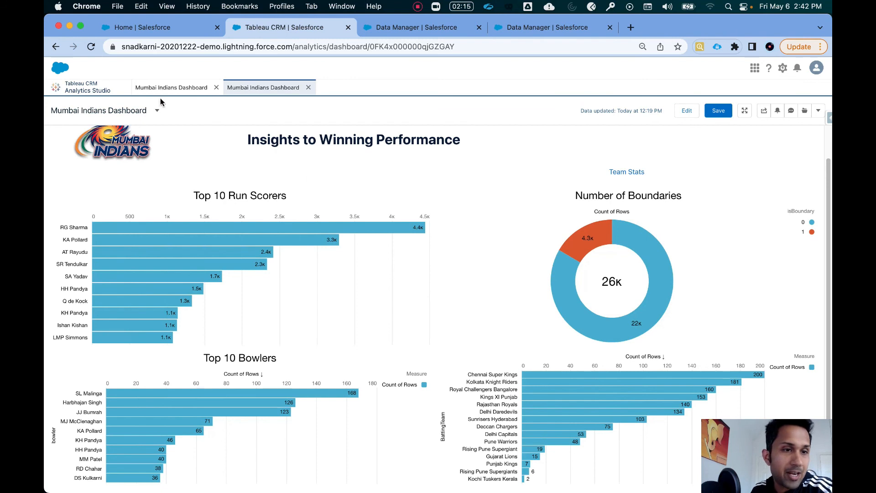
# - Open the team statistics page, filter its charts by Royal Challengers Bangalore in the toss wins chart, and reset the dashboard selection
pyautogui.click(637, 172)
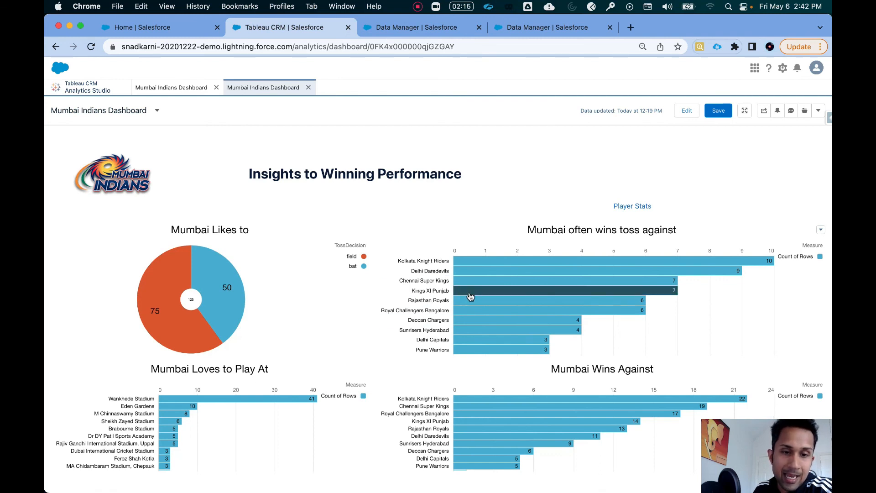
pyautogui.moveTo(561, 322)
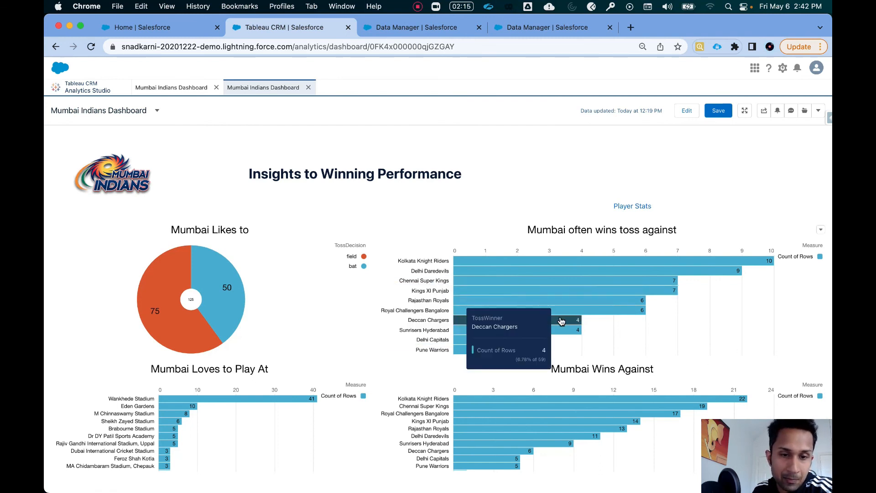
pyautogui.moveTo(469, 310)
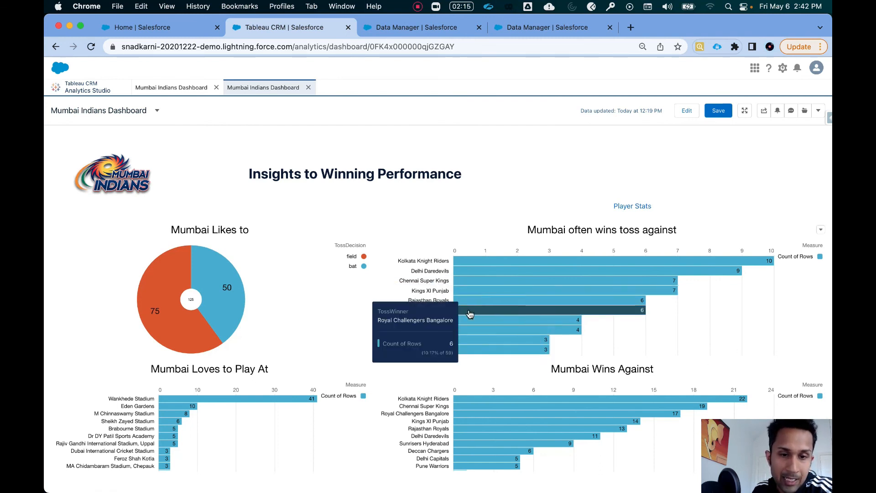
pyautogui.click(469, 314)
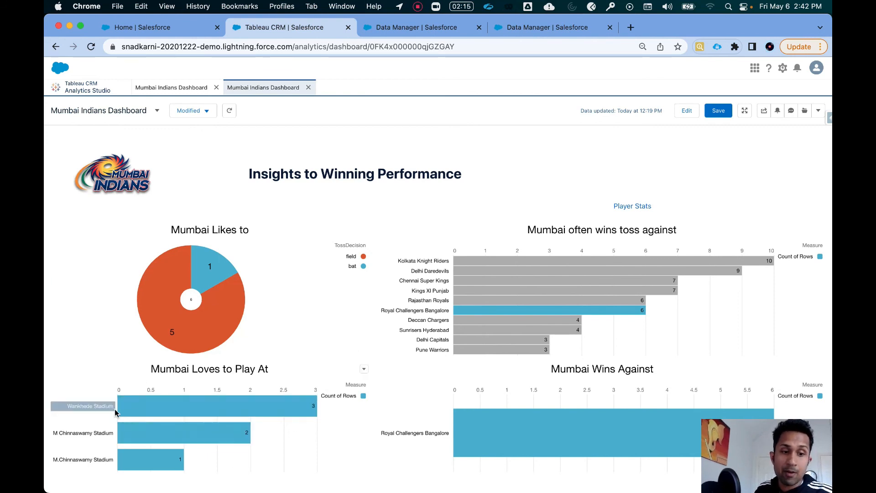
pyautogui.moveTo(168, 446)
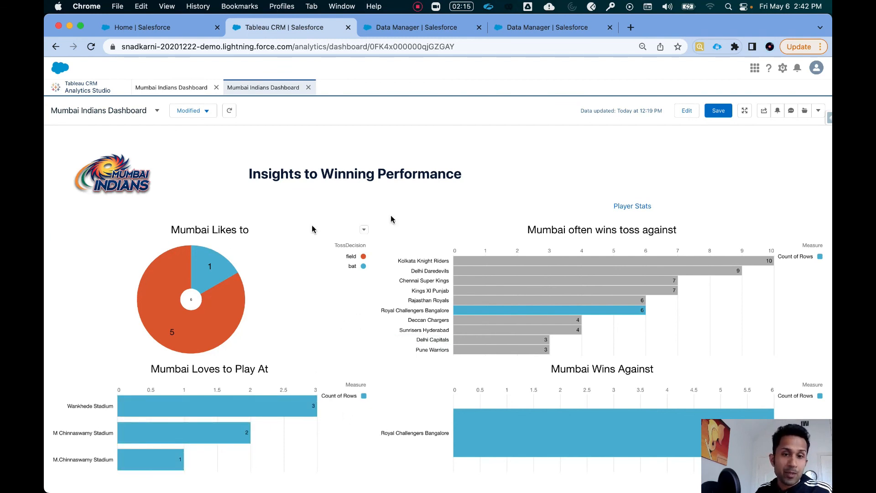
pyautogui.click(227, 110)
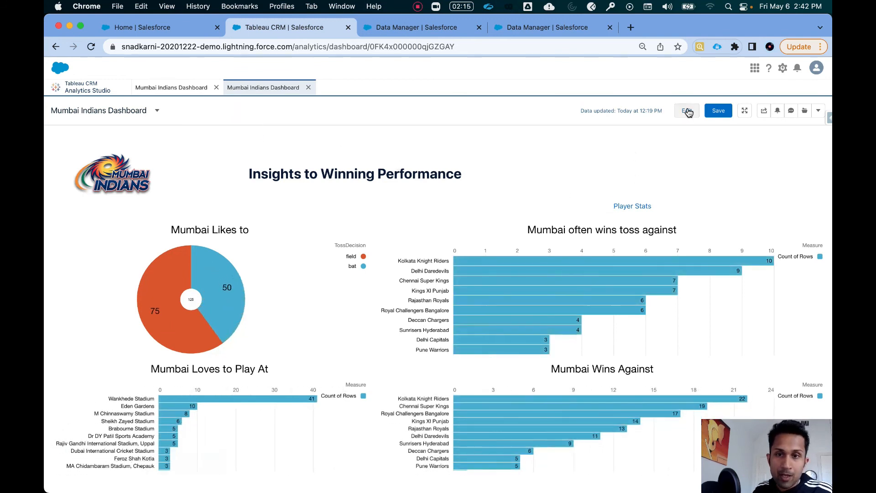